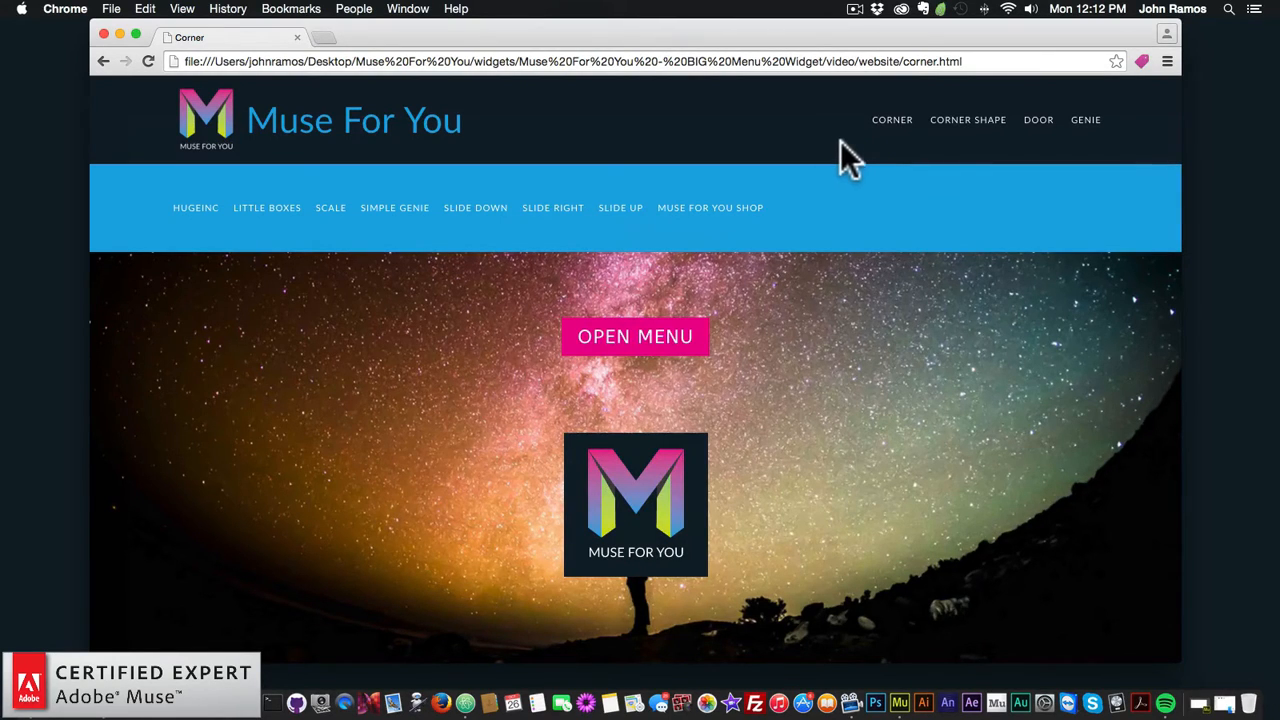
# Step: Reload the Corner demo page and open and close its full-page menu three times
pyautogui.click(893, 128)
pyautogui.click(630, 345)
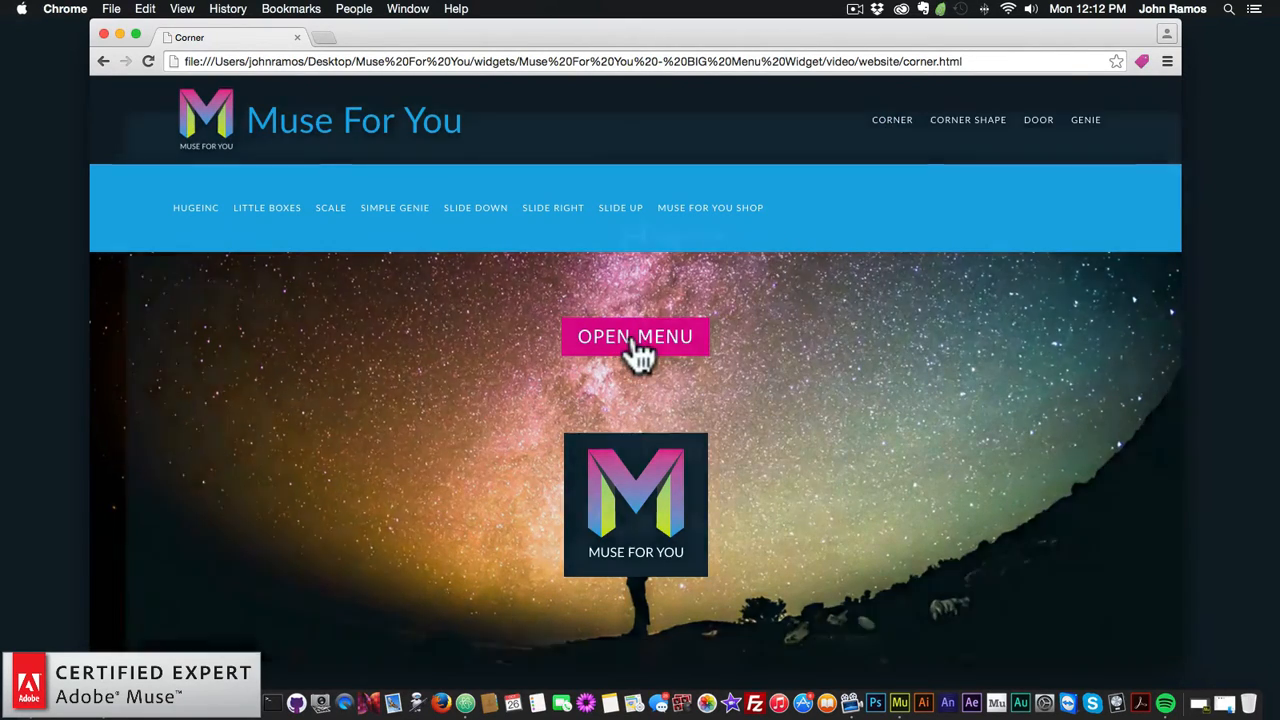
pyautogui.click(1133, 127)
pyautogui.click(657, 350)
pyautogui.click(1135, 135)
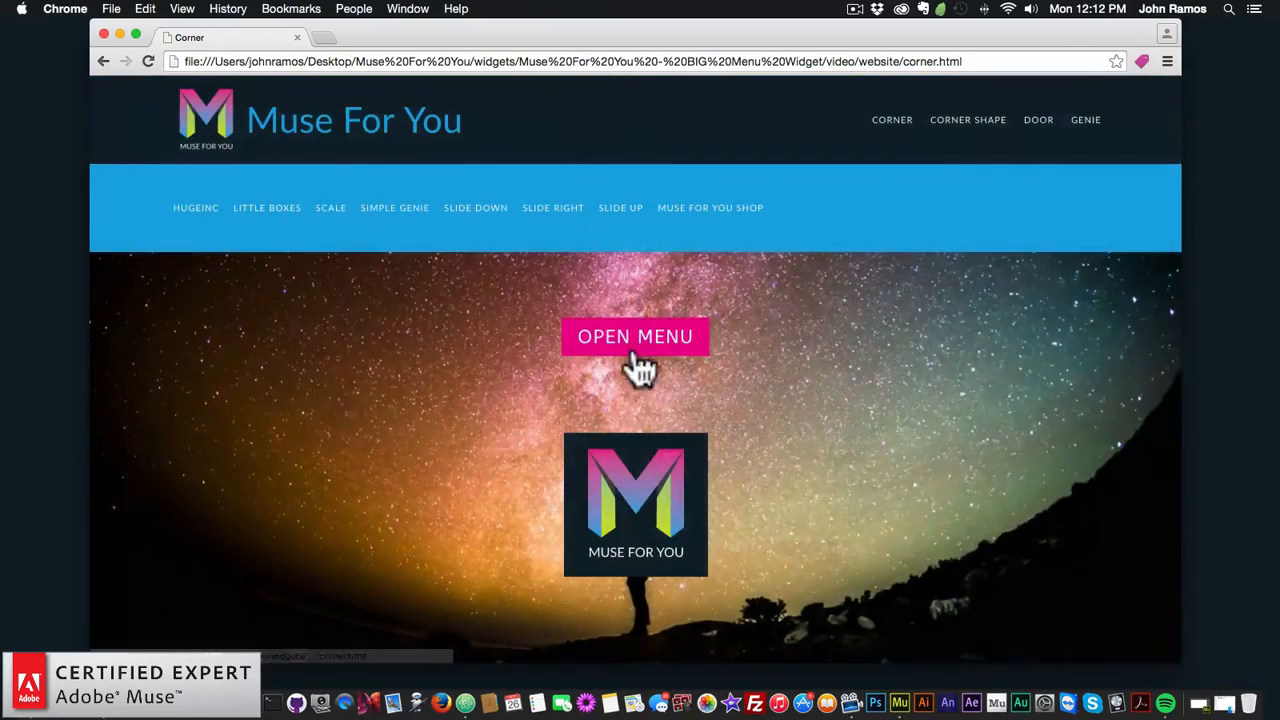
pyautogui.click(640, 350)
pyautogui.click(1135, 135)
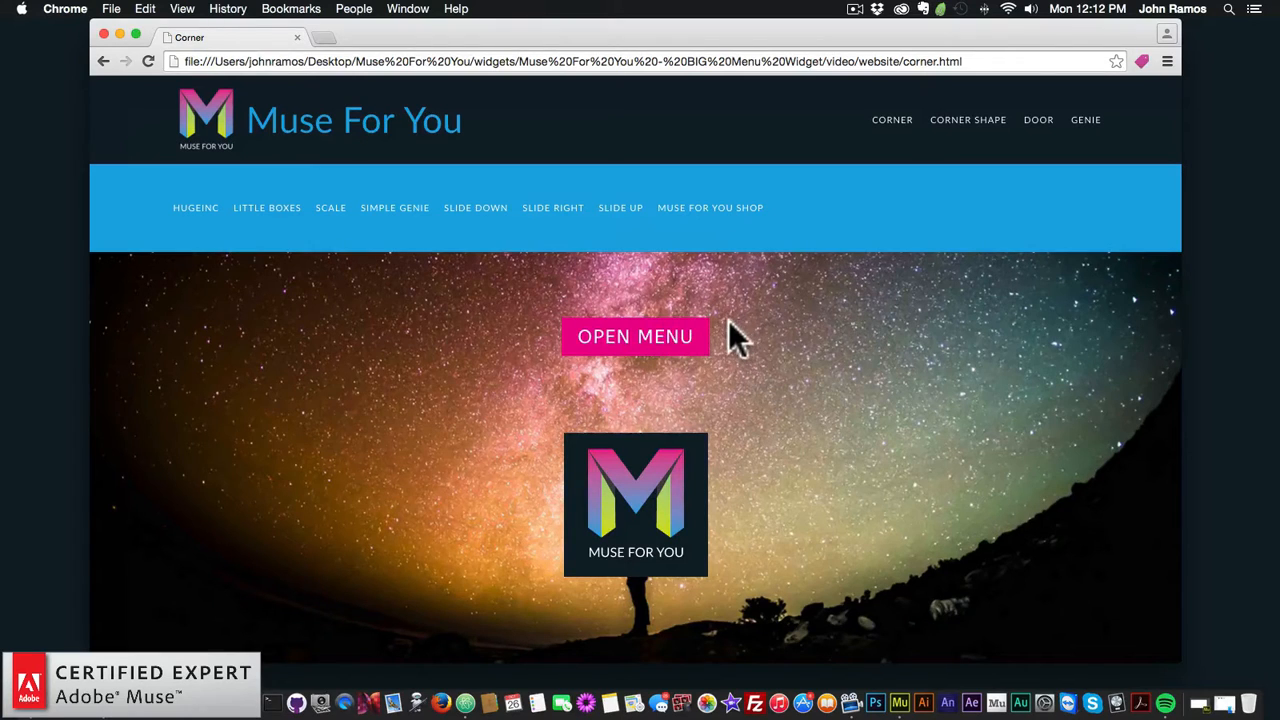
# Step: On the Corner Shape demo page, open and close the menu overlay three times
pyautogui.click(968, 121)
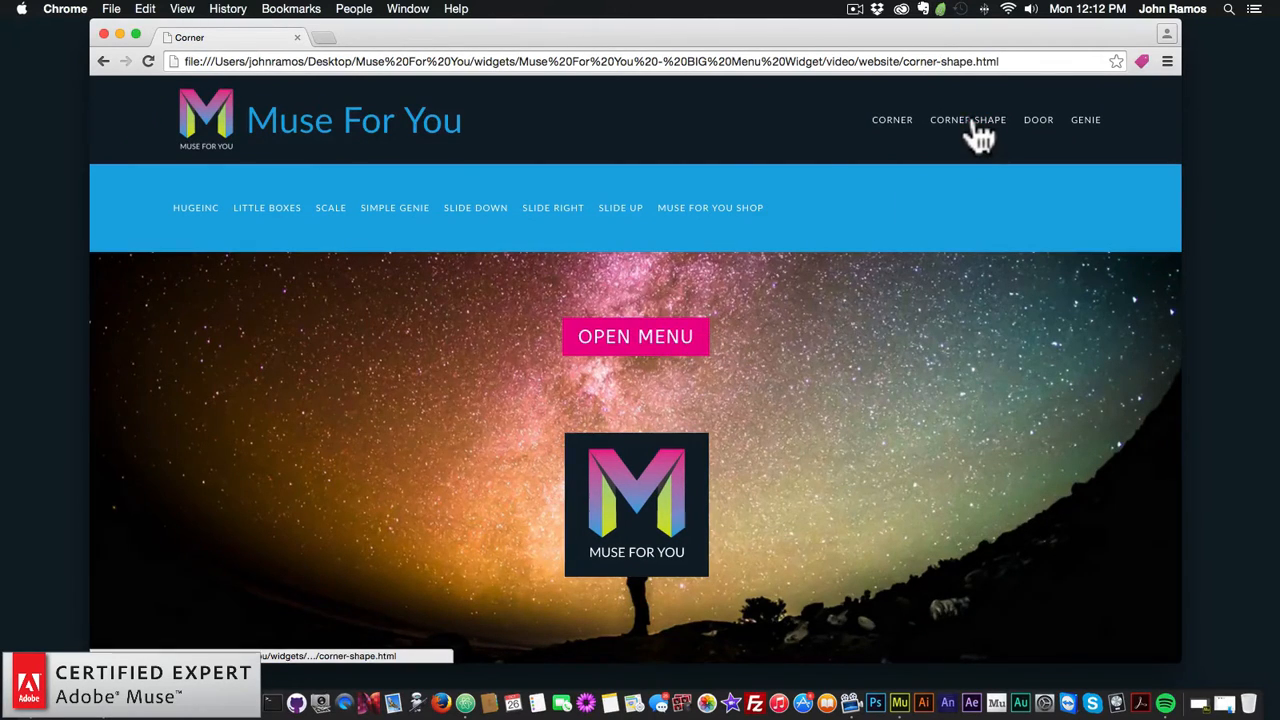
pyautogui.click(643, 343)
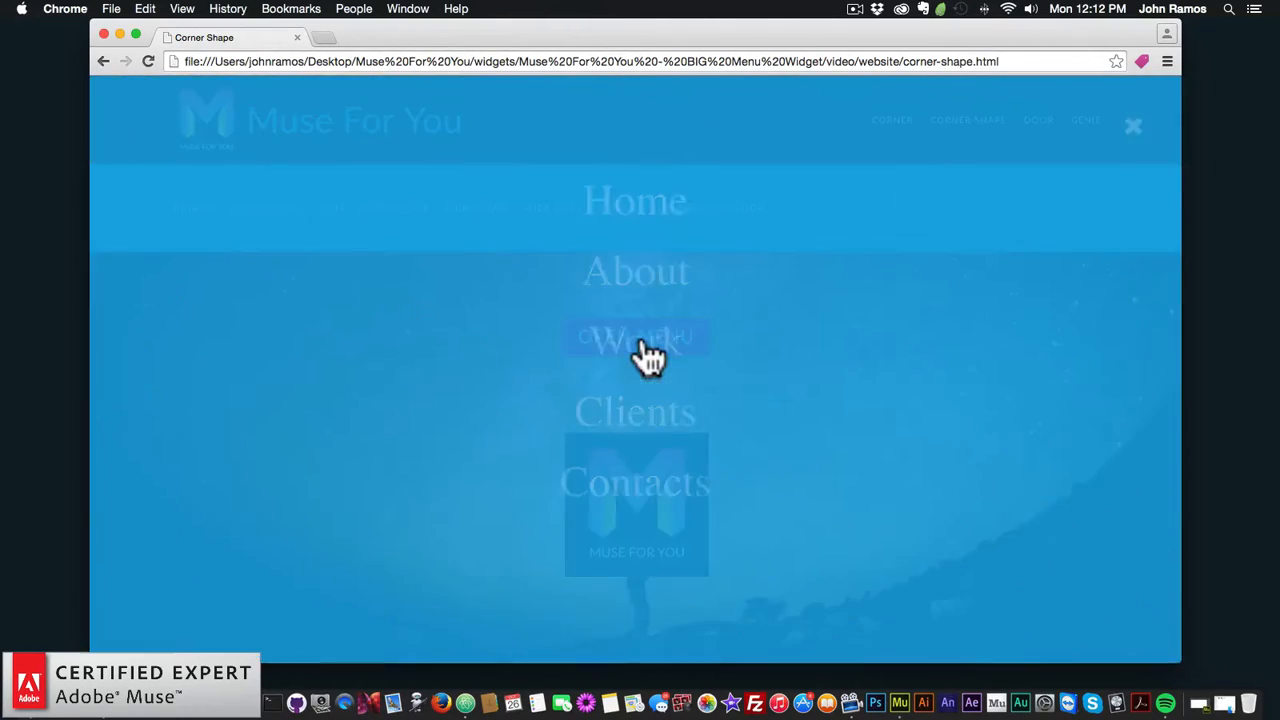
pyautogui.click(1133, 128)
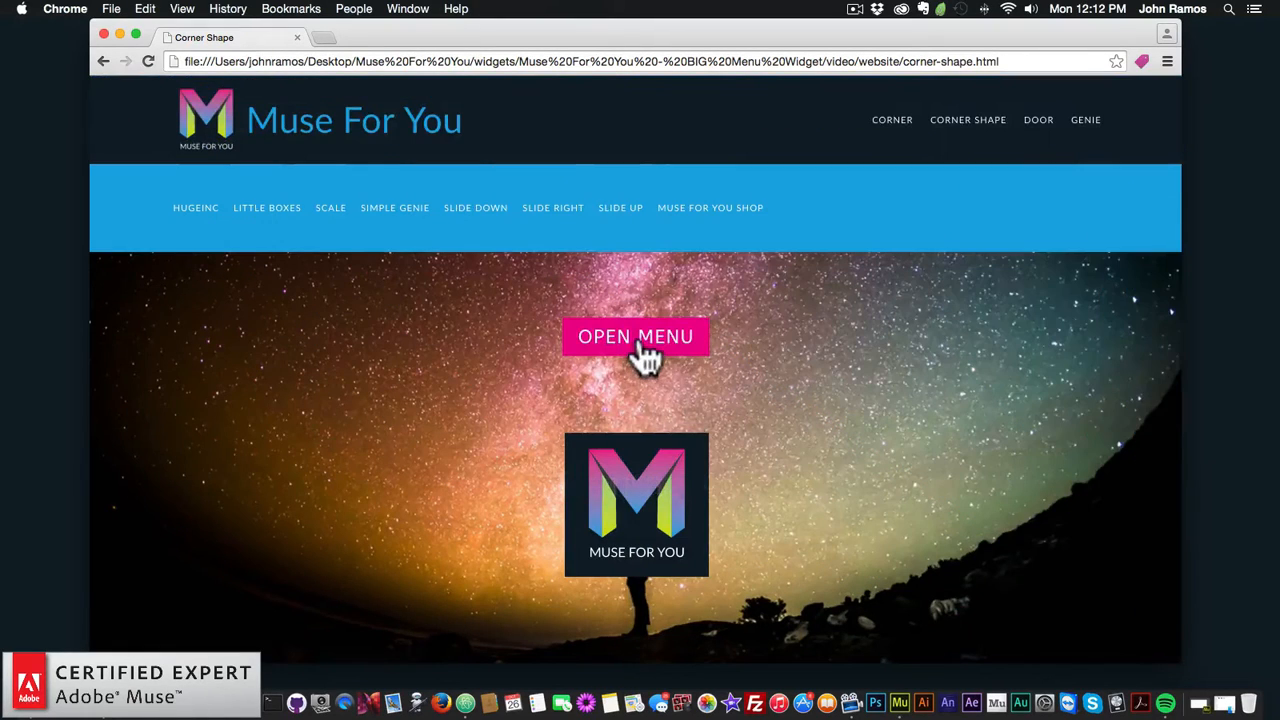
pyautogui.click(643, 340)
pyautogui.click(1133, 127)
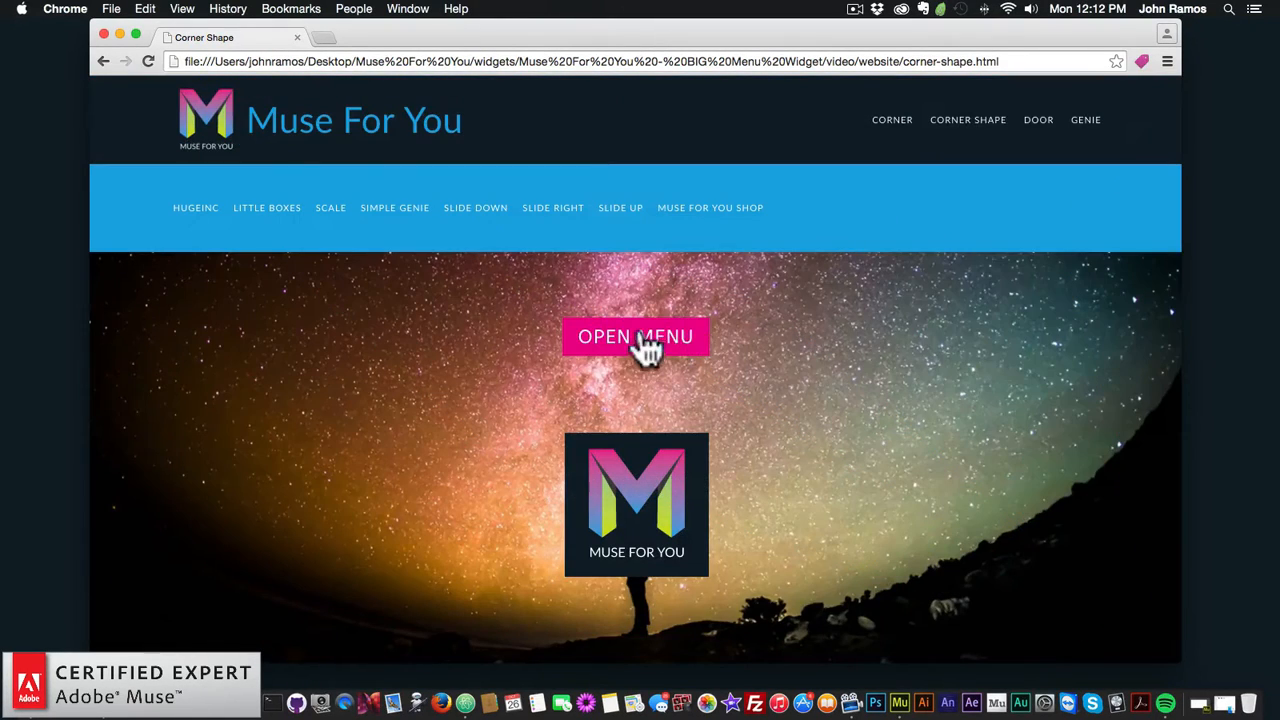
pyautogui.click(702, 337)
pyautogui.click(1131, 128)
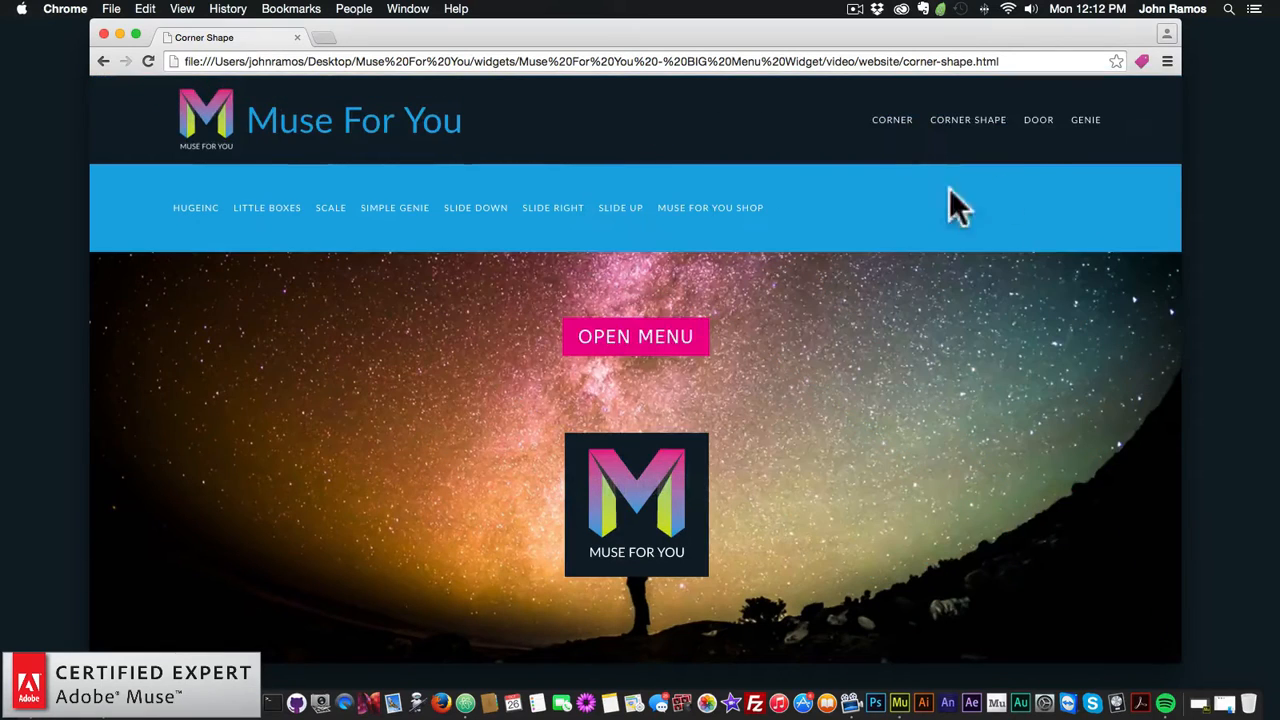
# Step: On the Door demo page, open and close the door-style menu three times
pyautogui.click(1039, 125)
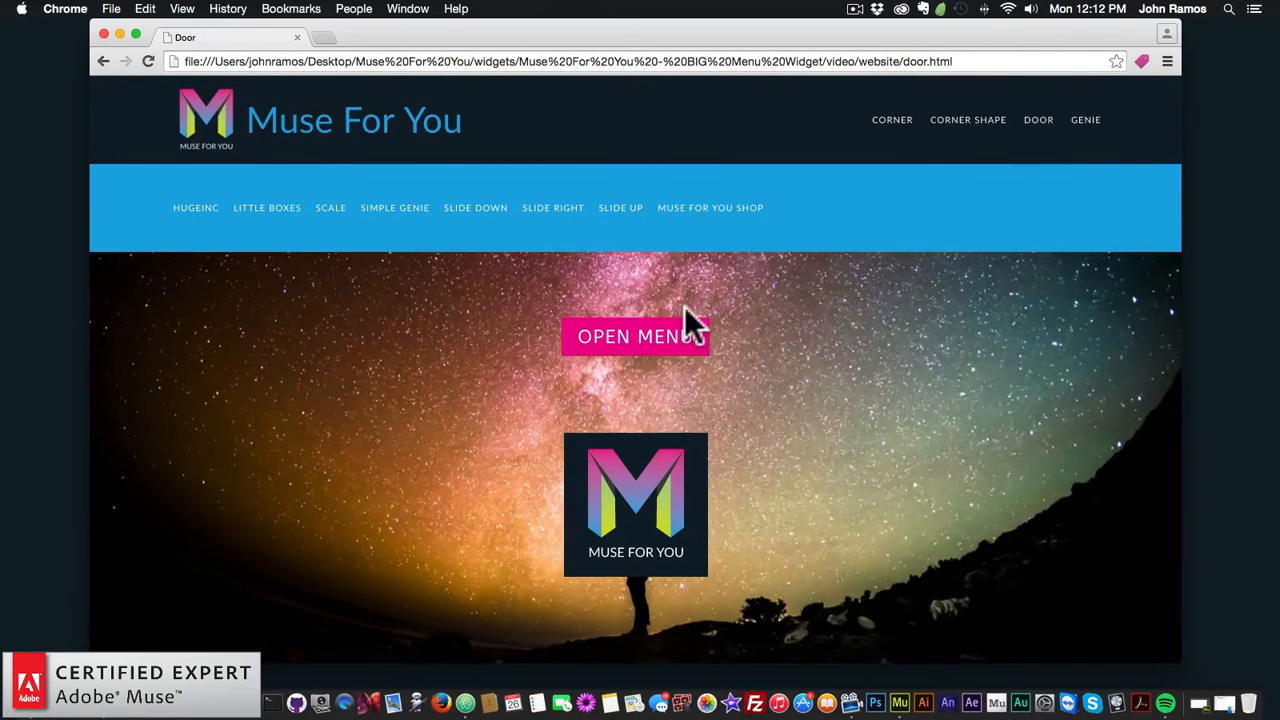
pyautogui.click(641, 348)
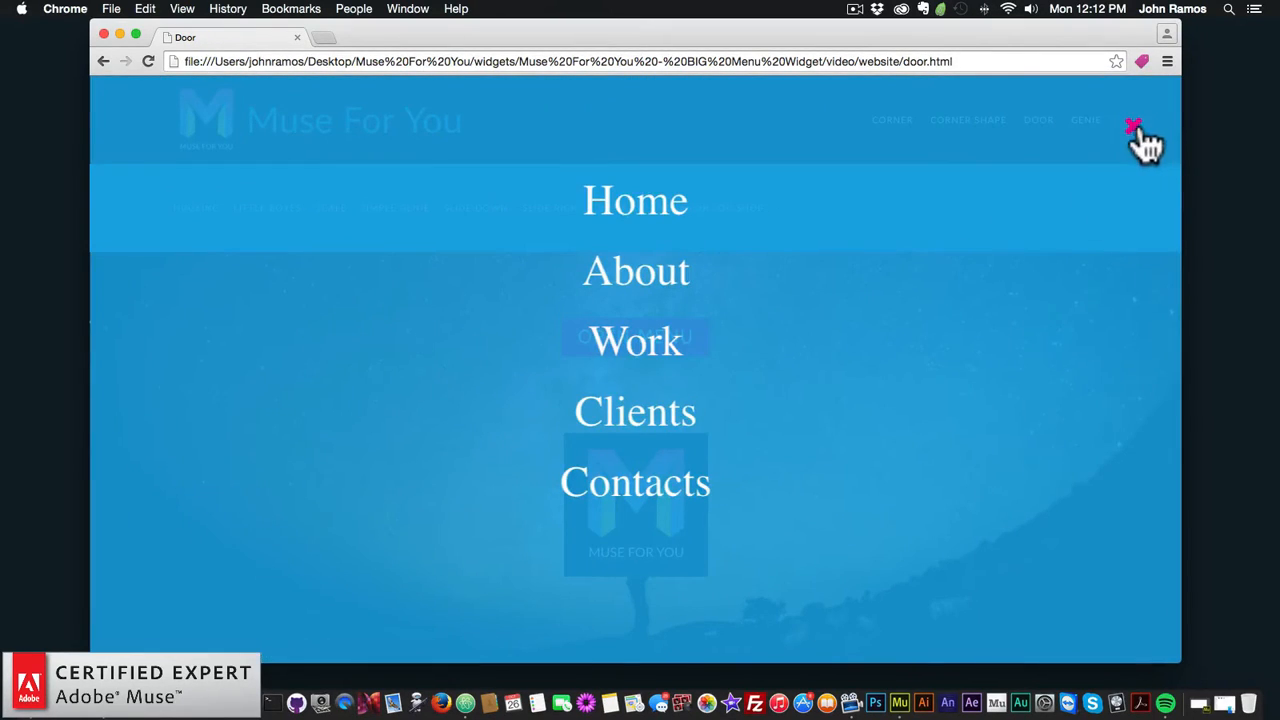
pyautogui.click(1133, 128)
pyautogui.click(640, 350)
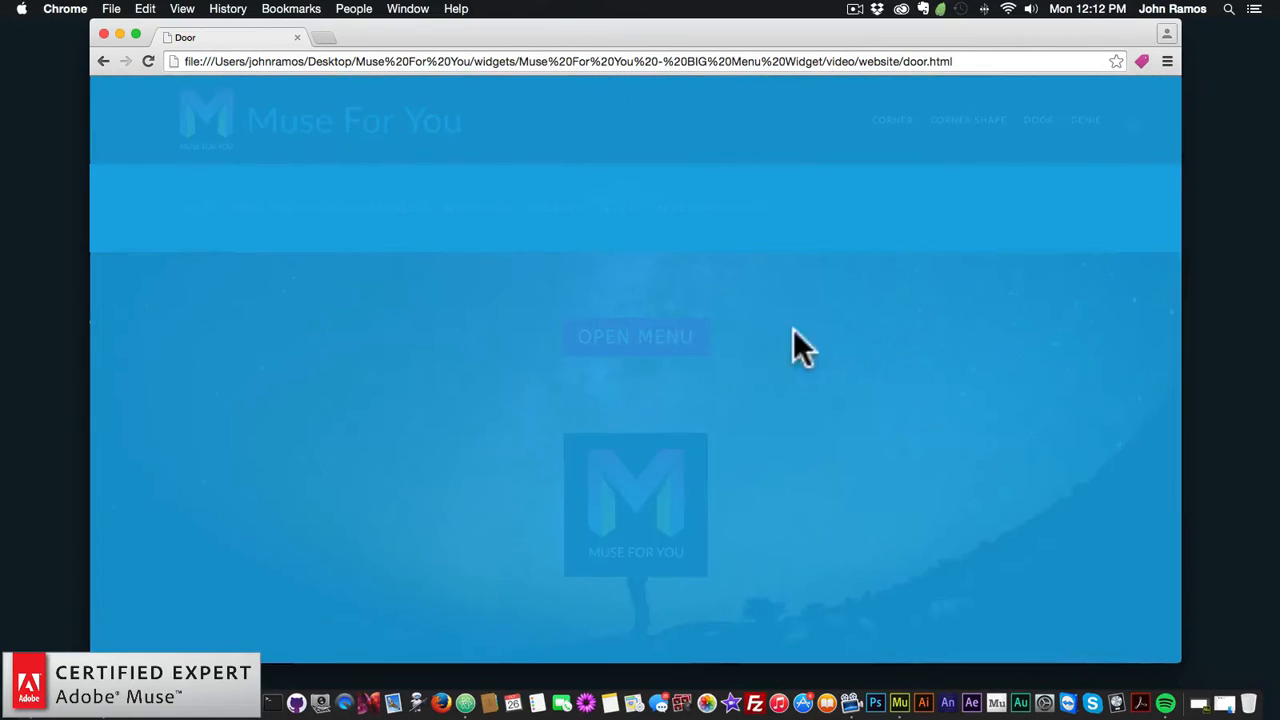
pyautogui.click(1135, 130)
pyautogui.click(638, 336)
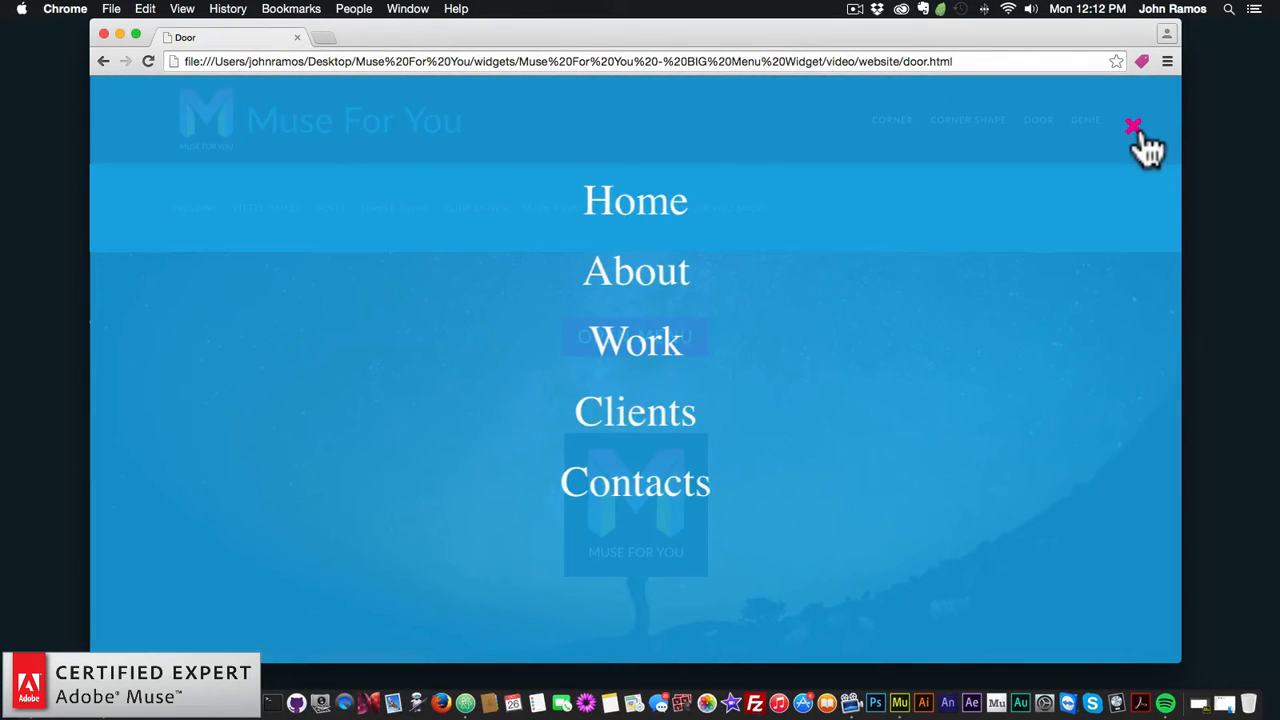
pyautogui.click(1140, 133)
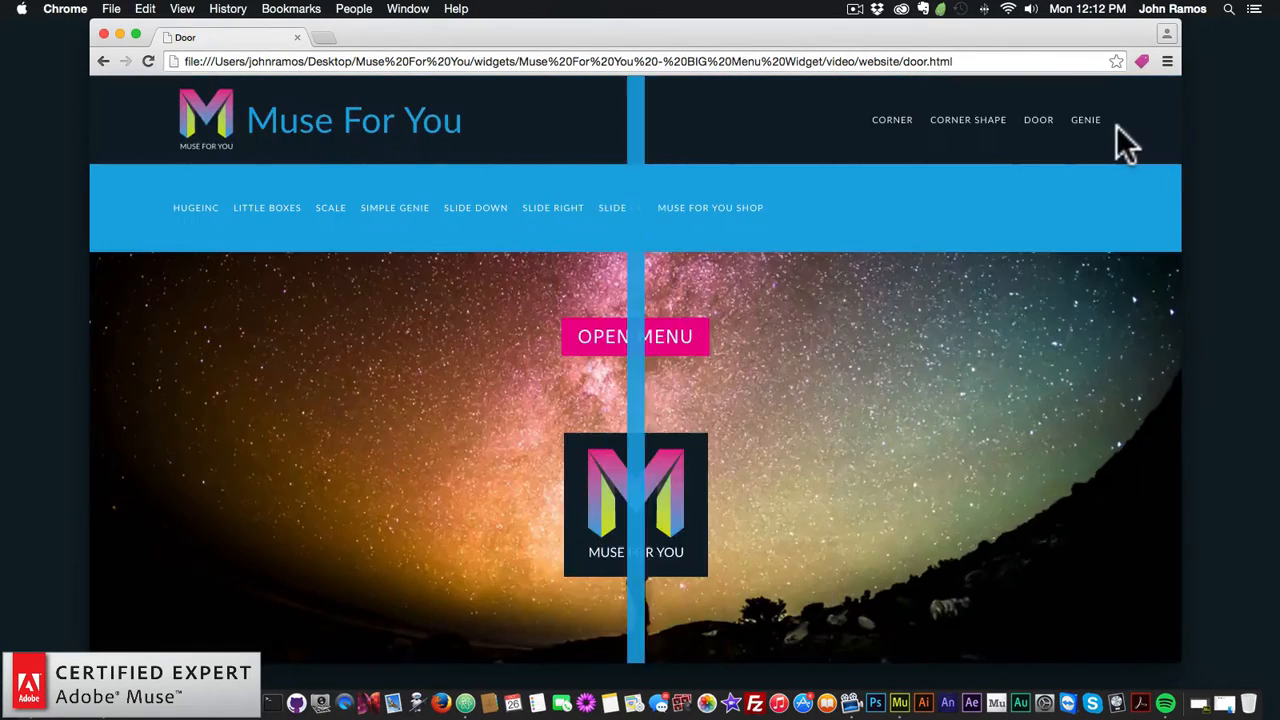
# Step: On the Genie demo page, open and close the genie-style menu three times
pyautogui.click(1092, 126)
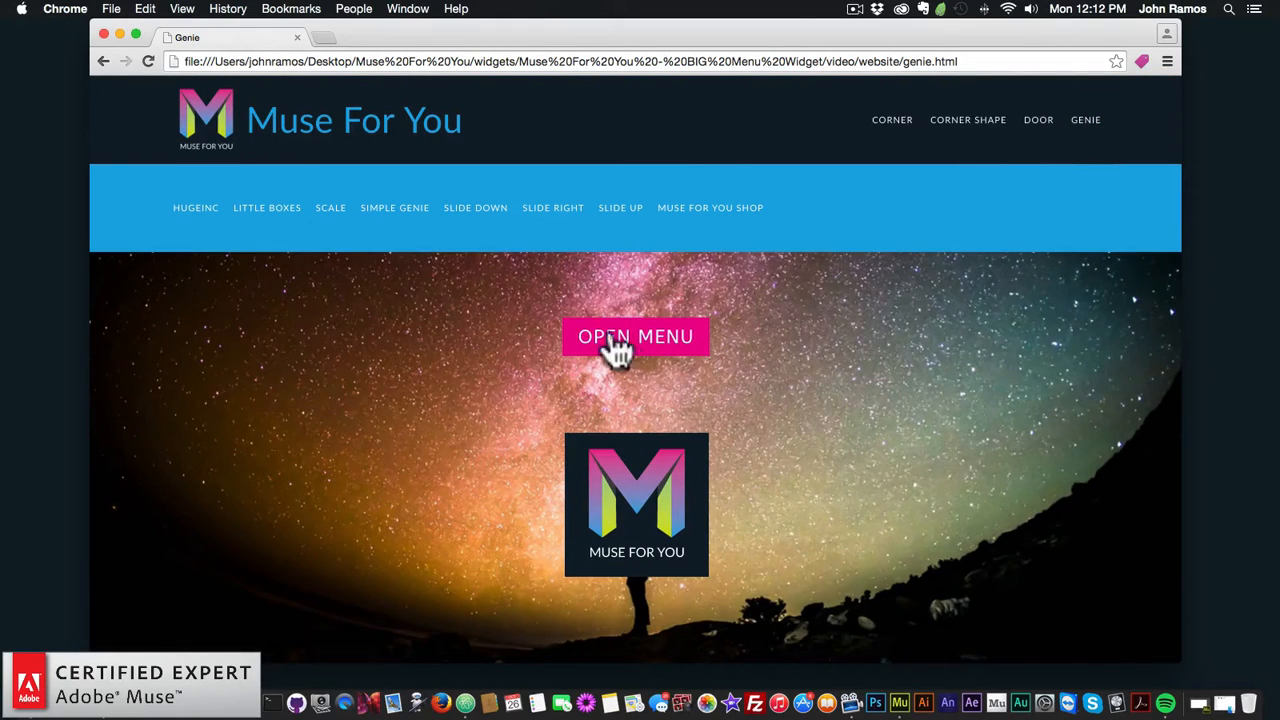
pyautogui.click(645, 340)
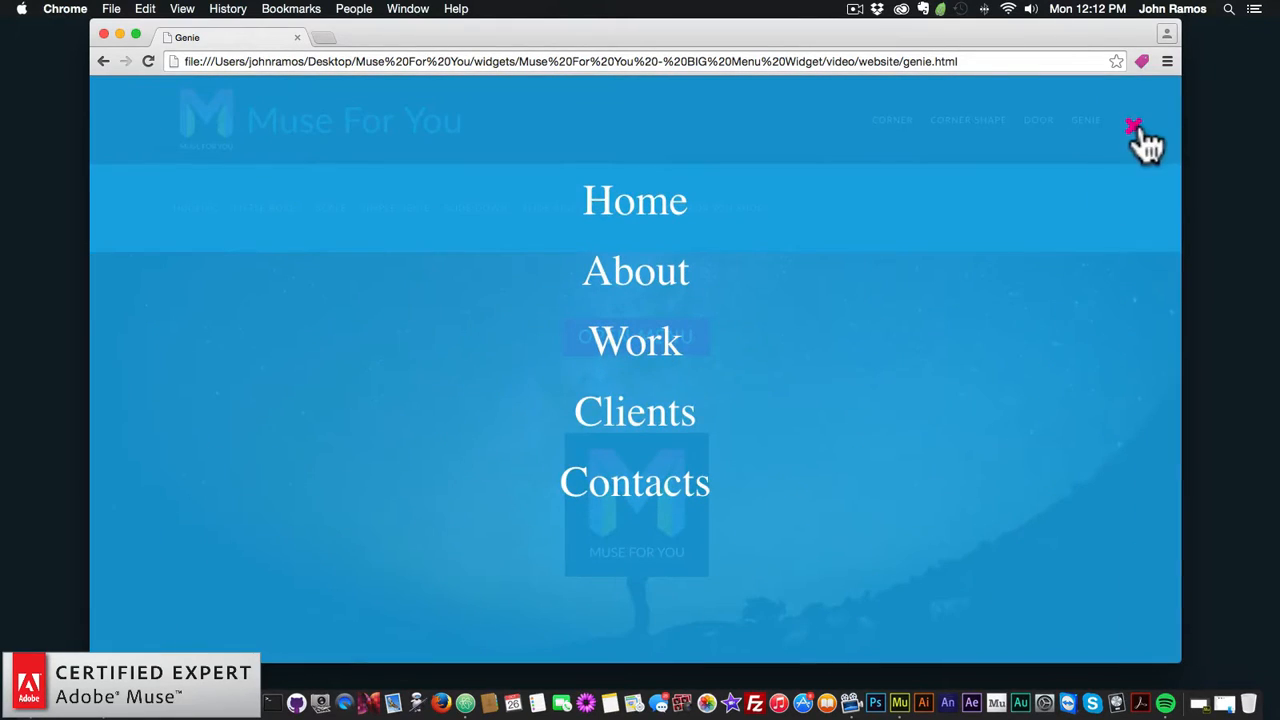
pyautogui.click(1140, 133)
pyautogui.click(675, 318)
pyautogui.click(1134, 133)
pyautogui.click(646, 337)
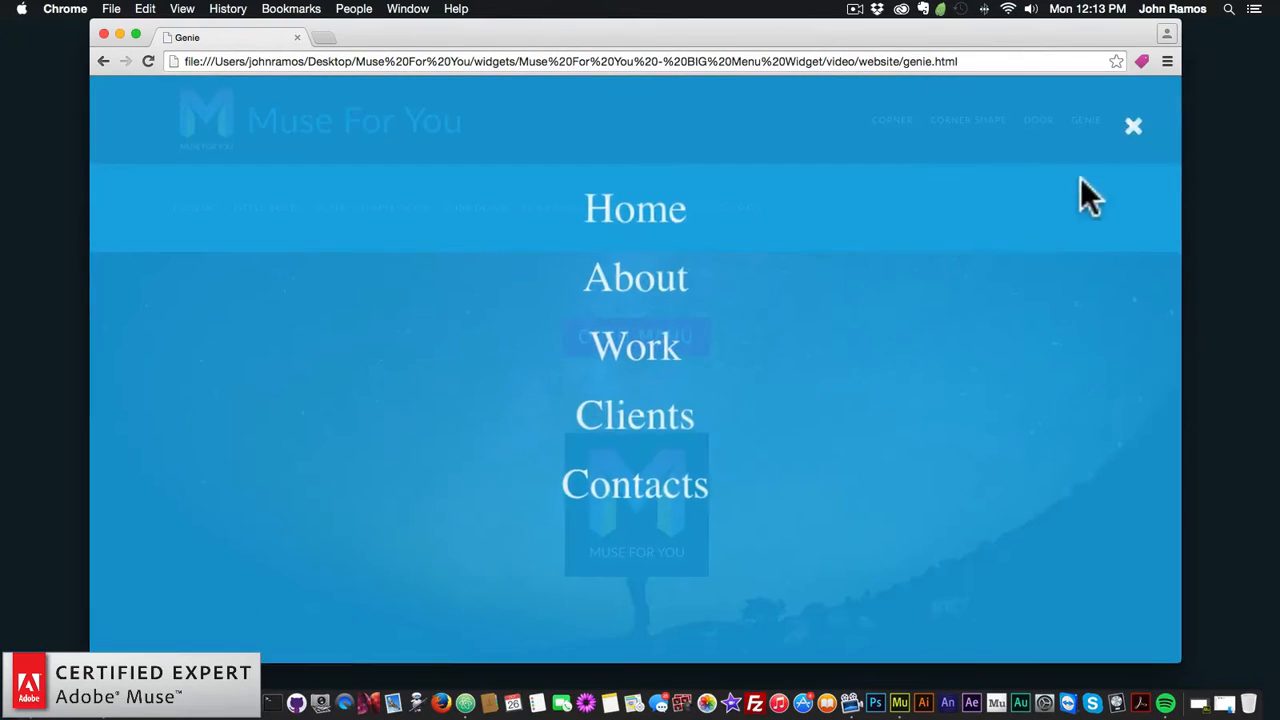
pyautogui.click(1135, 138)
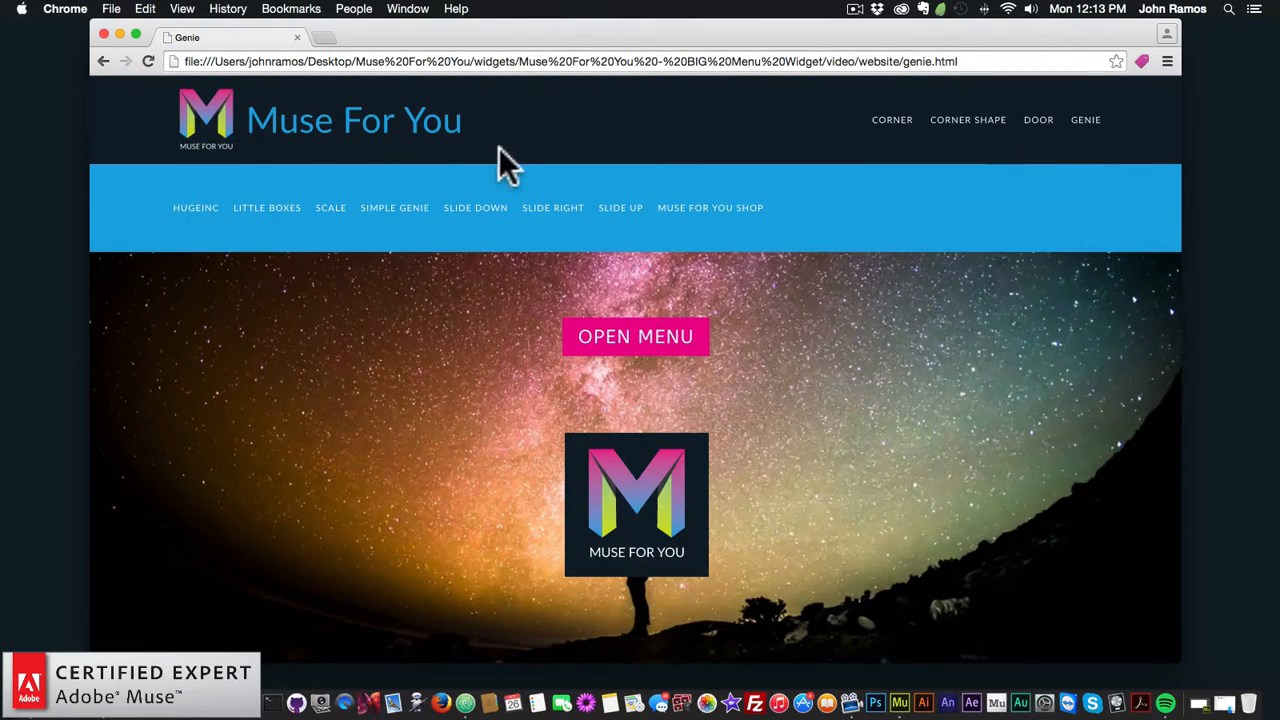
# Step: On the Hugeinc demo page, toggle the menu overlay, leaving it closed
pyautogui.click(195, 213)
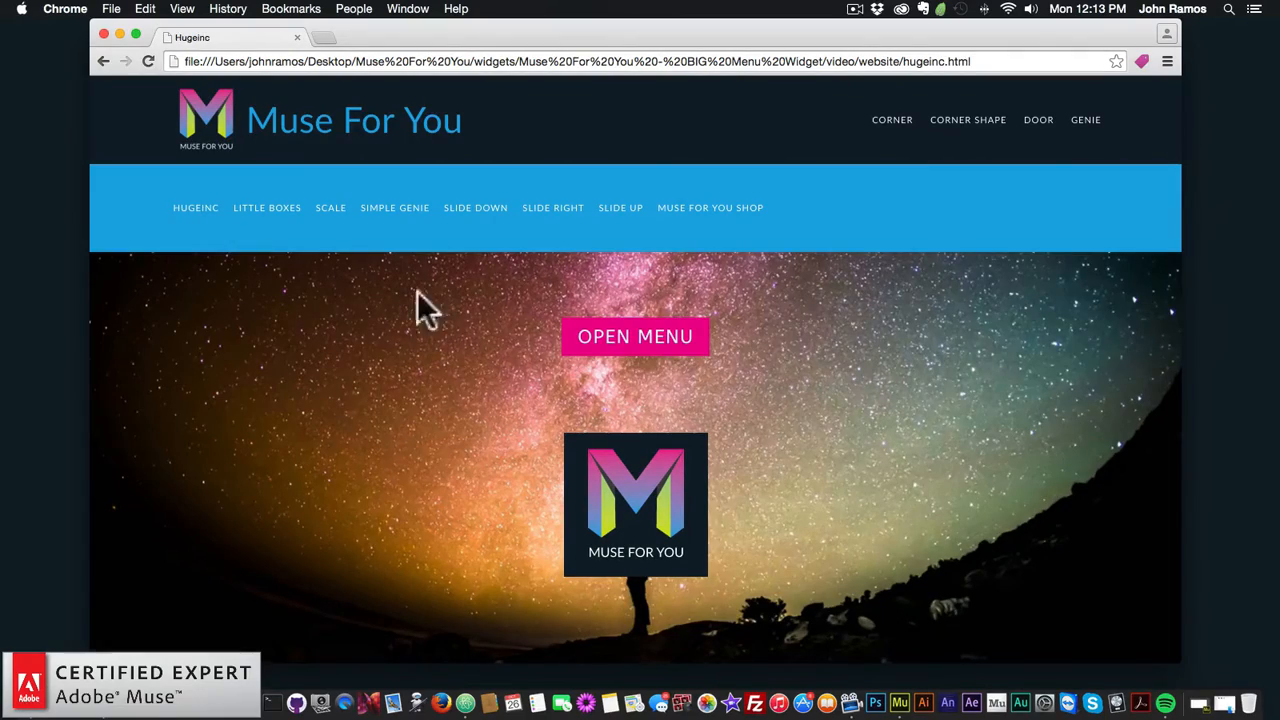
pyautogui.click(643, 340)
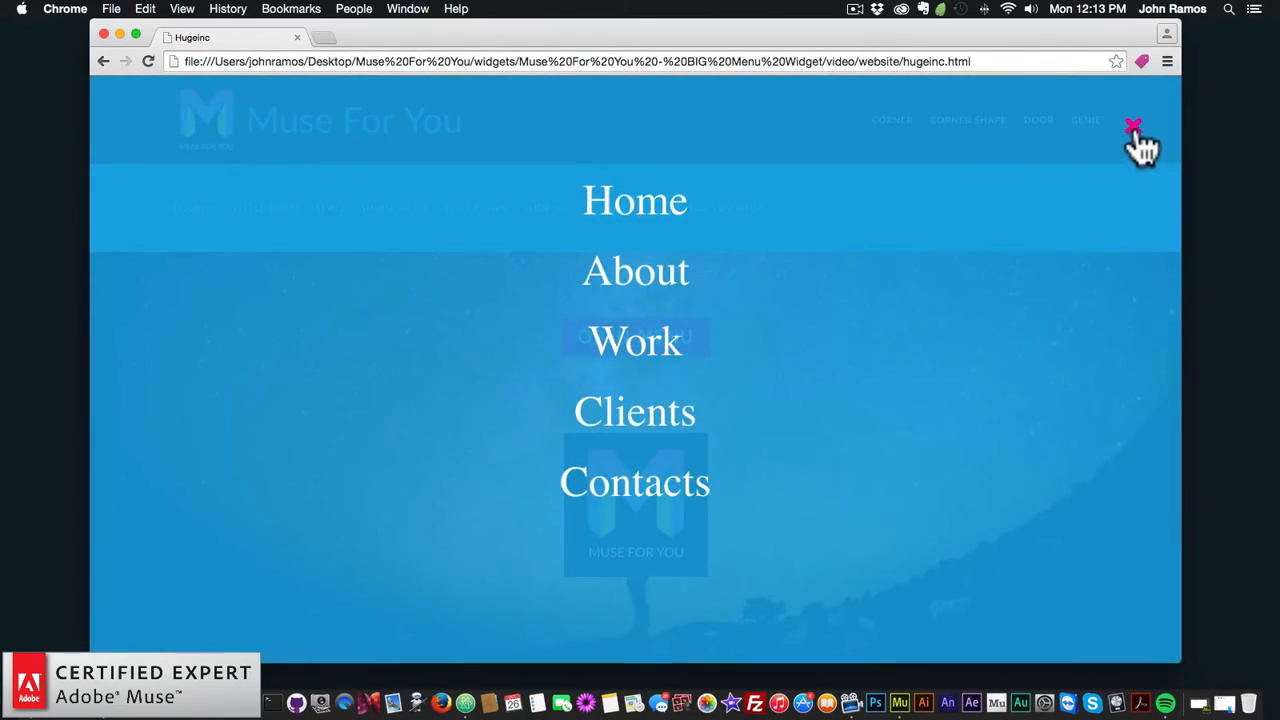
pyautogui.click(1135, 135)
pyautogui.click(1140, 130)
pyautogui.click(636, 345)
pyautogui.click(1136, 130)
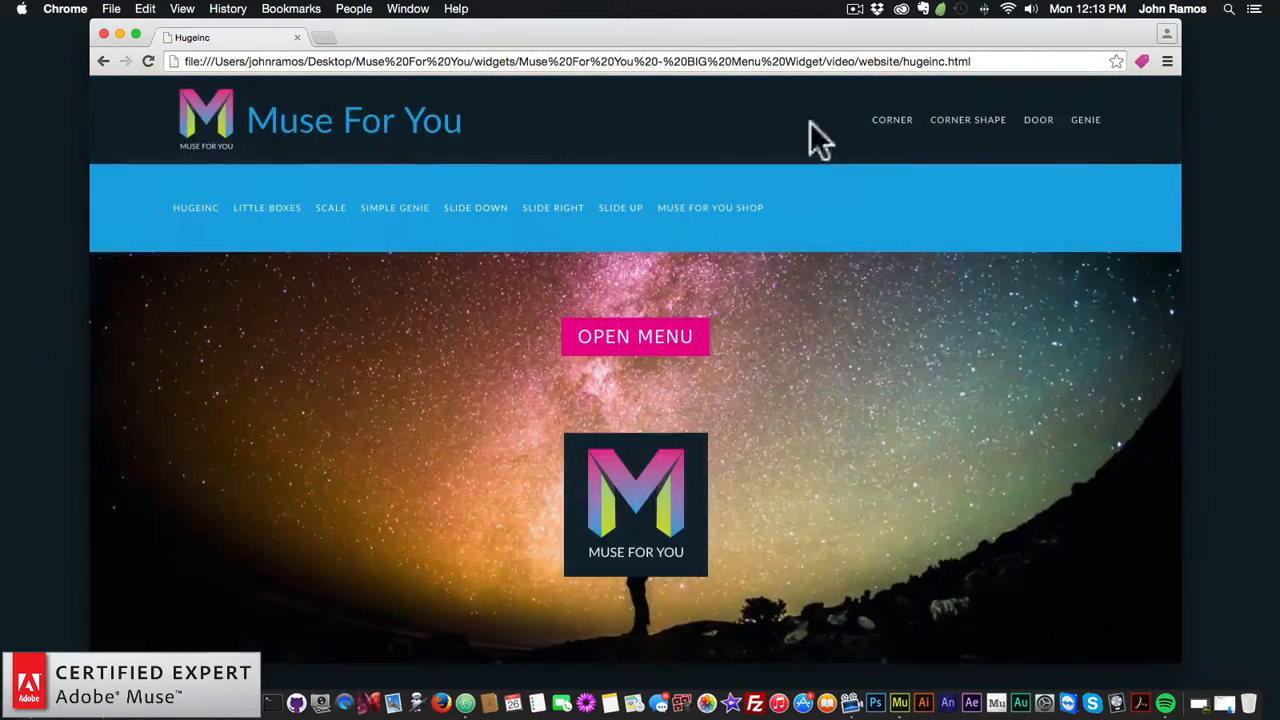
# Step: On the Little Boxes demo page, open and close the tile-animated menu twice
pyautogui.click(268, 210)
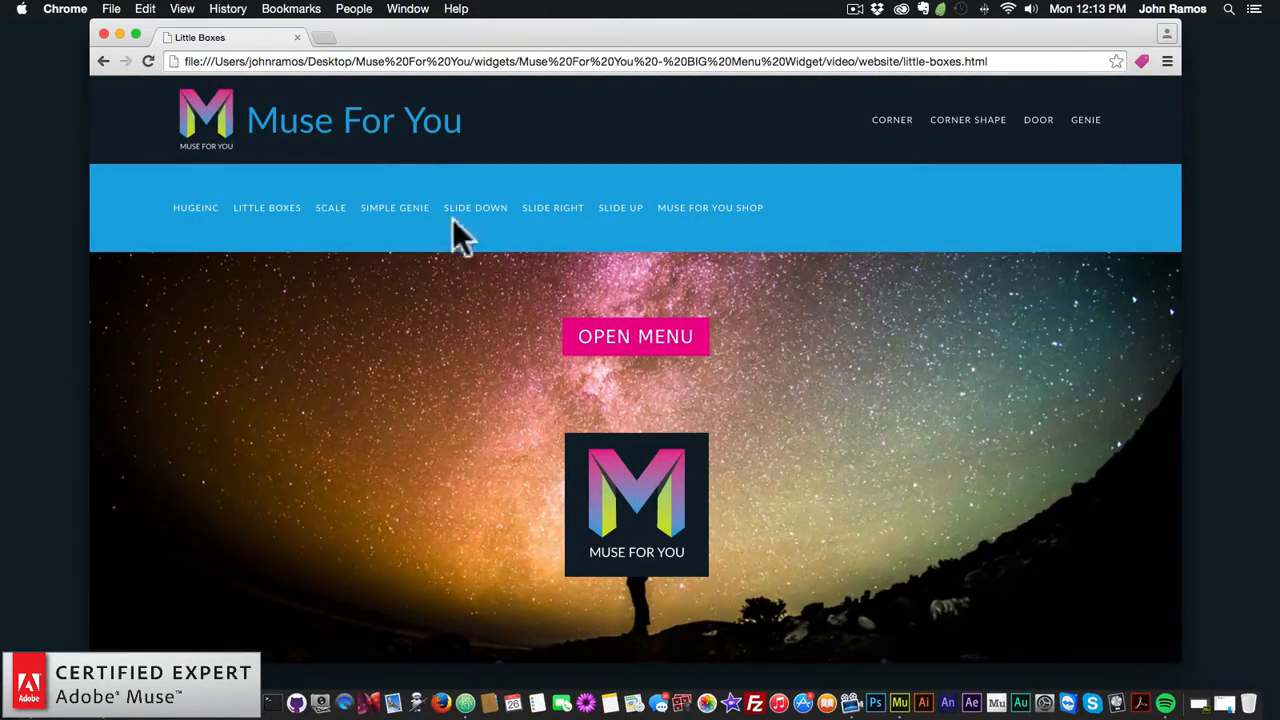
pyautogui.click(656, 342)
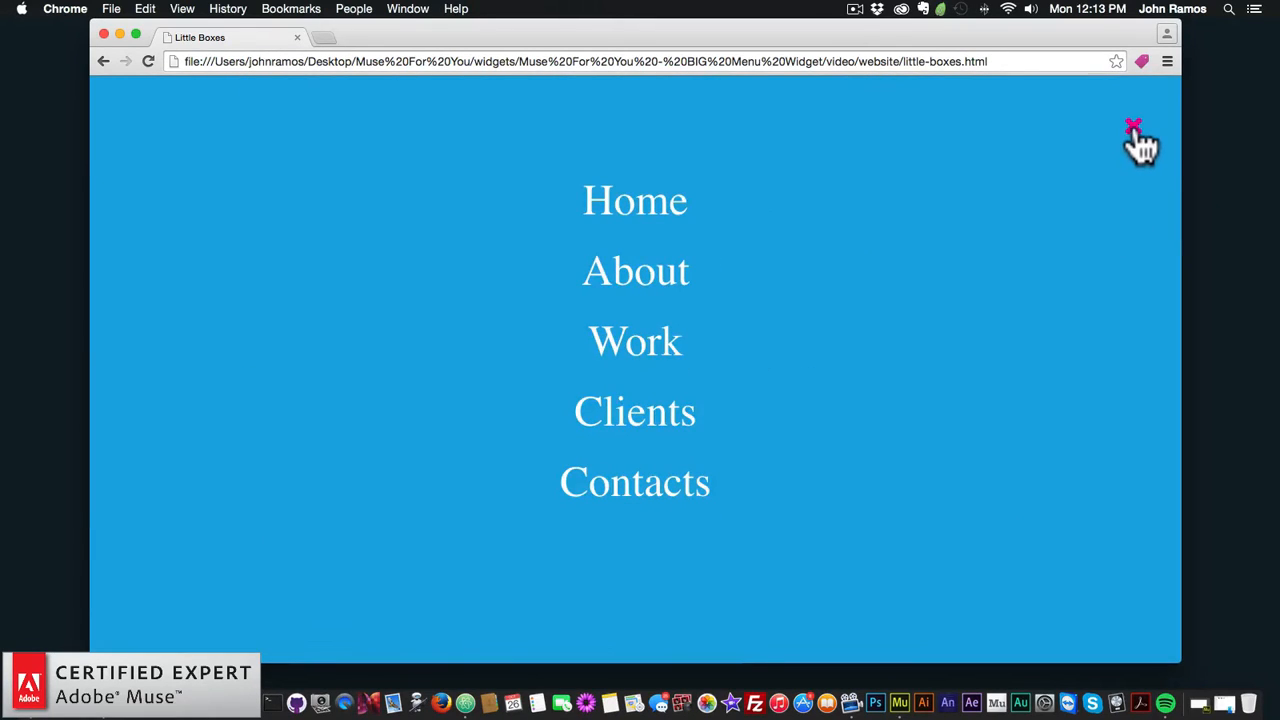
pyautogui.click(1135, 131)
pyautogui.click(646, 365)
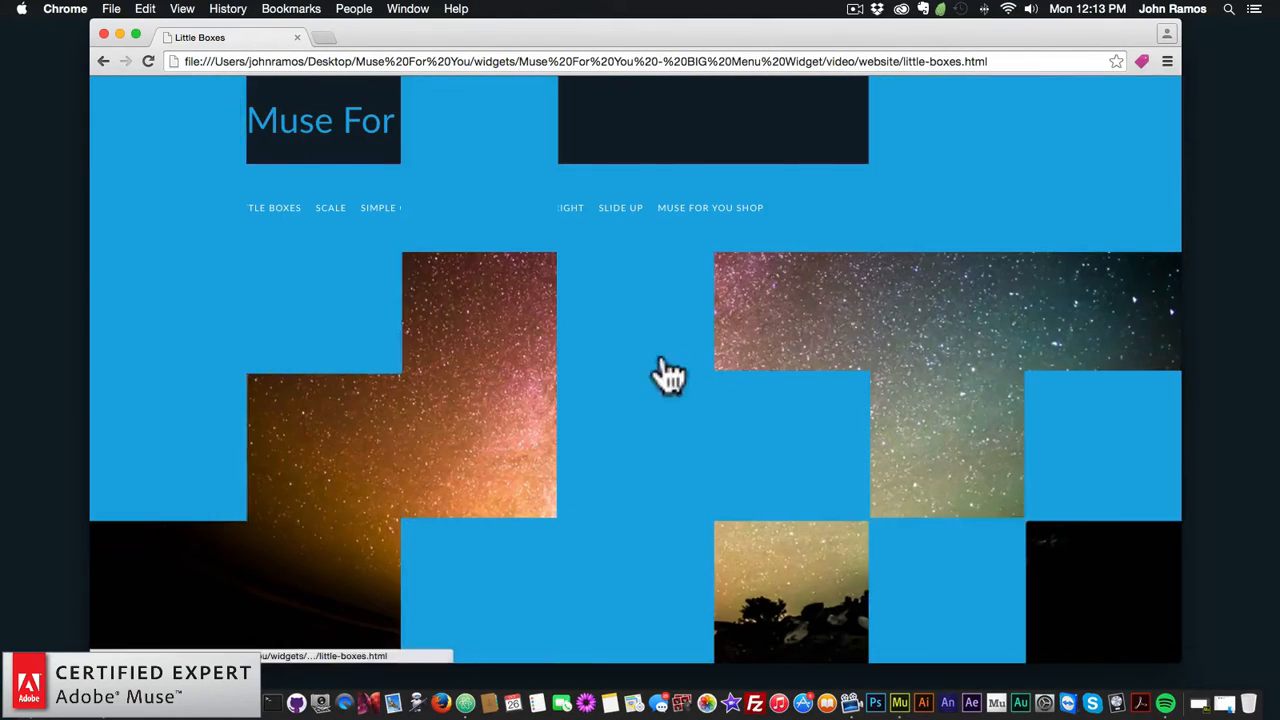
pyautogui.click(1137, 138)
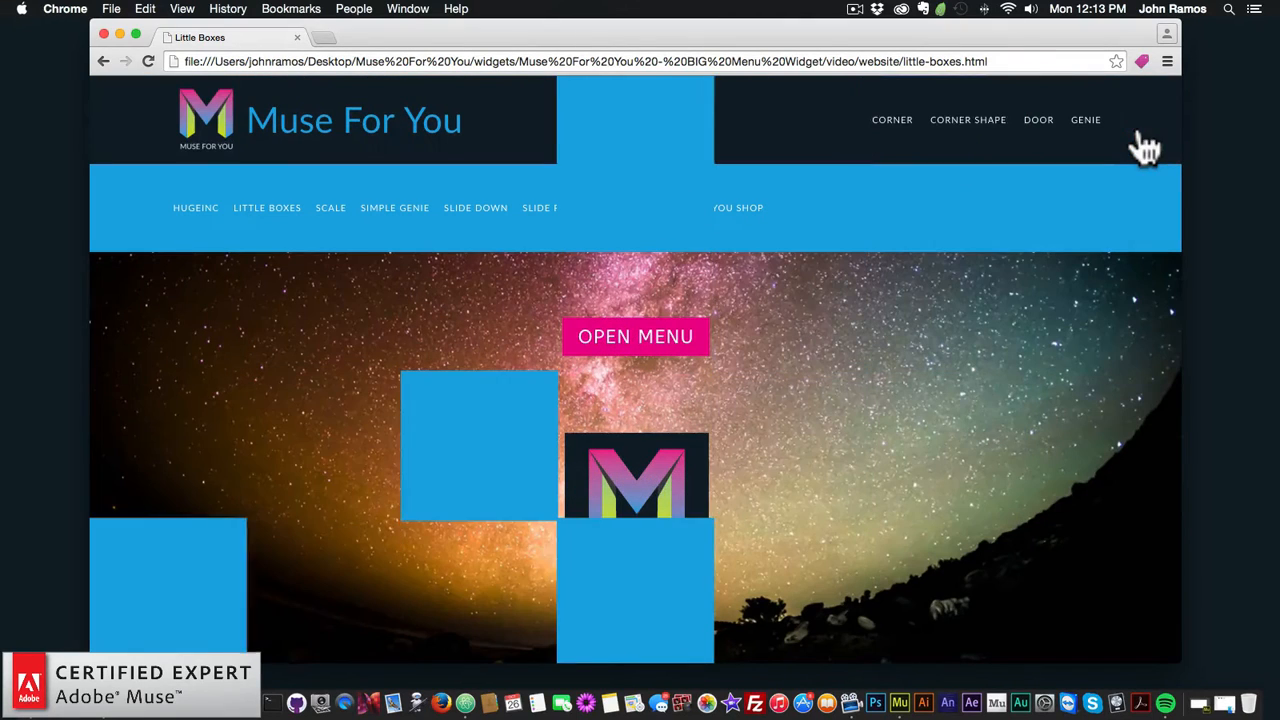
# Step: On the Scale demo page, open and close the scale-style menu twice
pyautogui.click(333, 210)
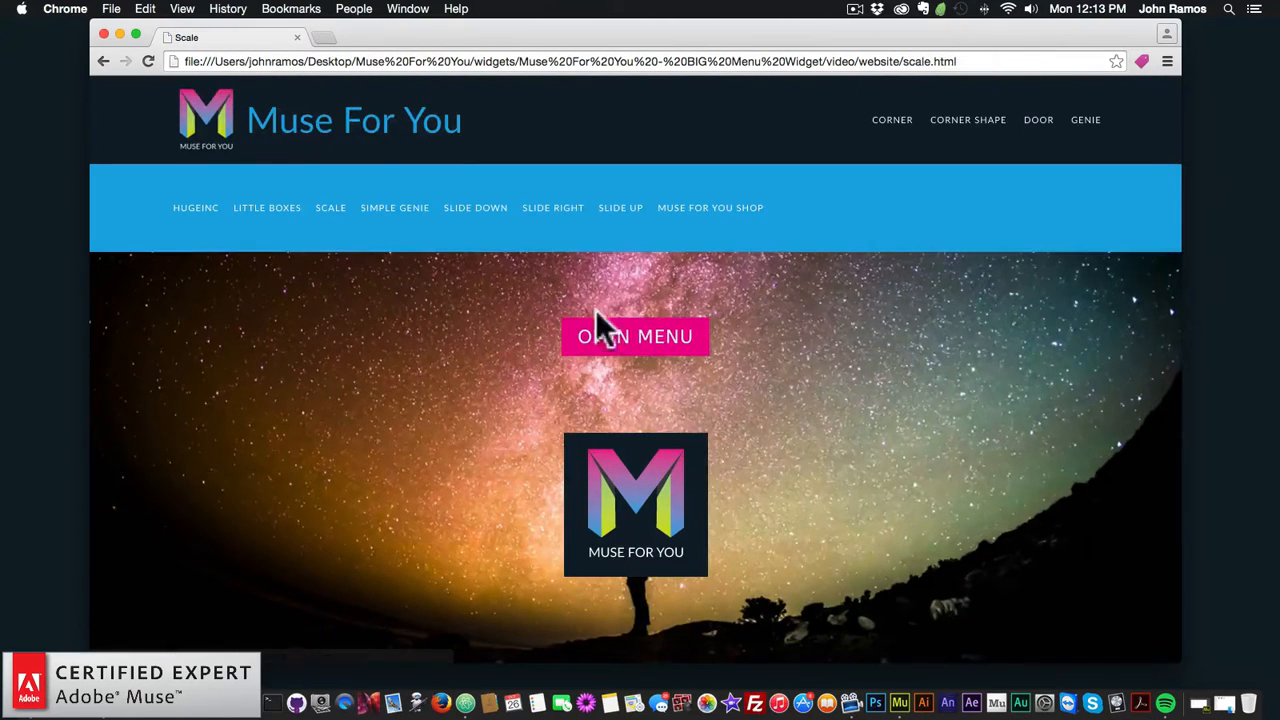
pyautogui.click(651, 342)
pyautogui.click(1148, 136)
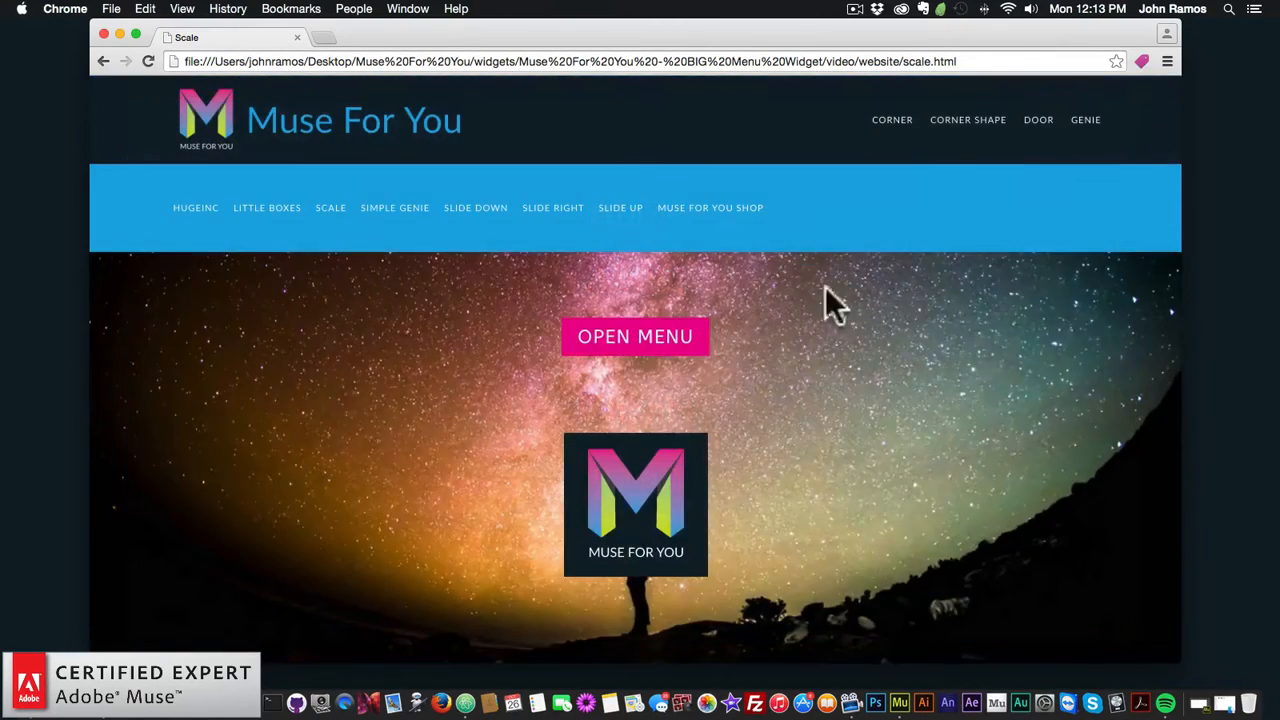
pyautogui.click(652, 343)
pyautogui.click(1135, 135)
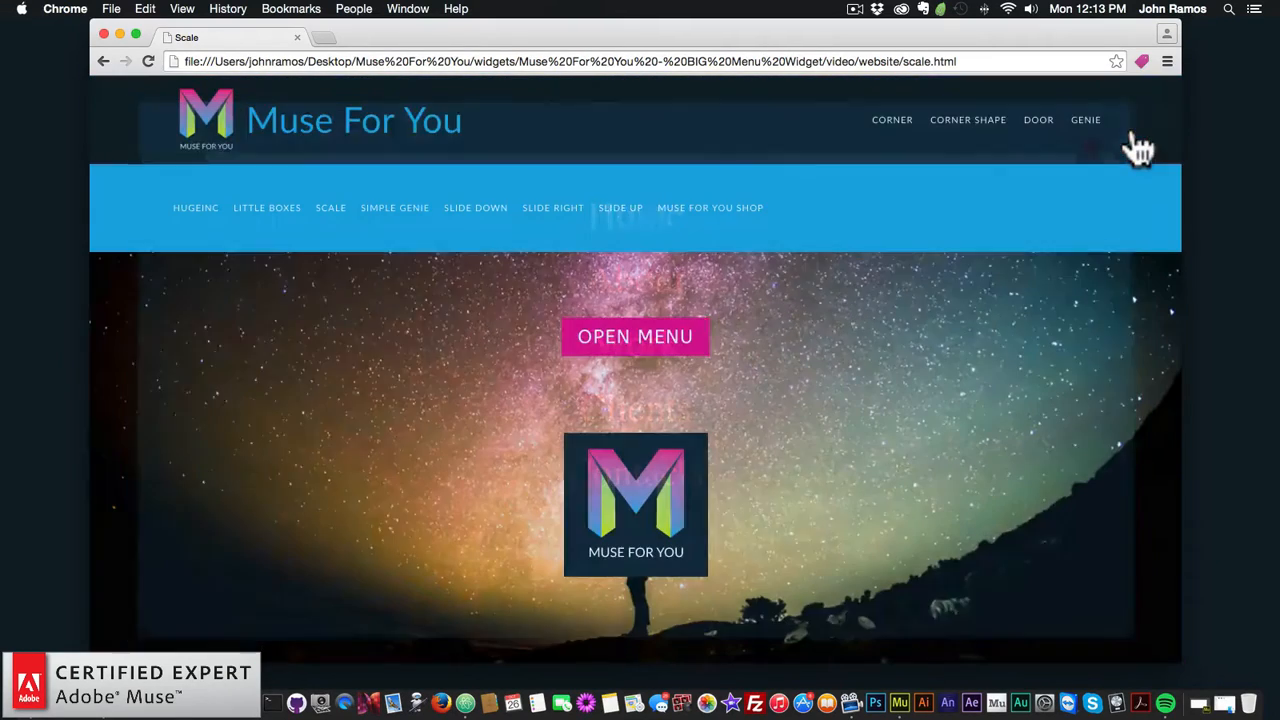
# Step: On the Simple Genie demo page, open and close the genie menu twice
pyautogui.click(393, 215)
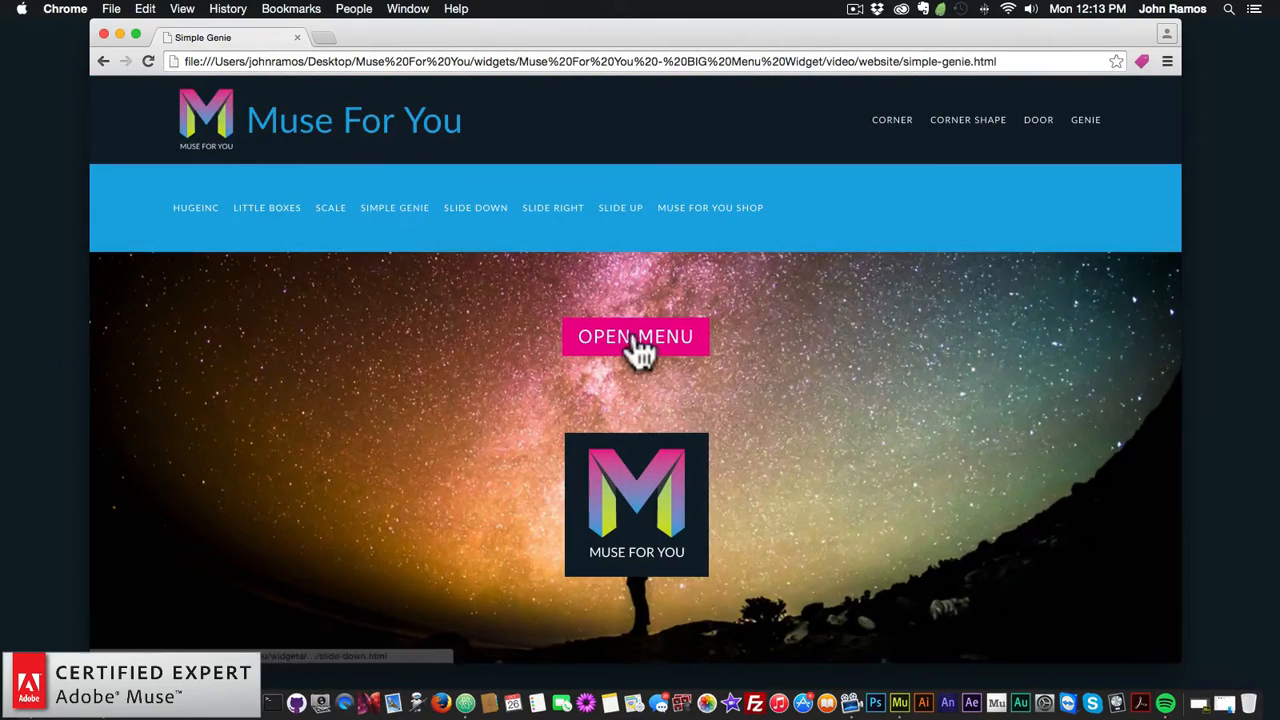
pyautogui.click(640, 340)
pyautogui.click(1140, 136)
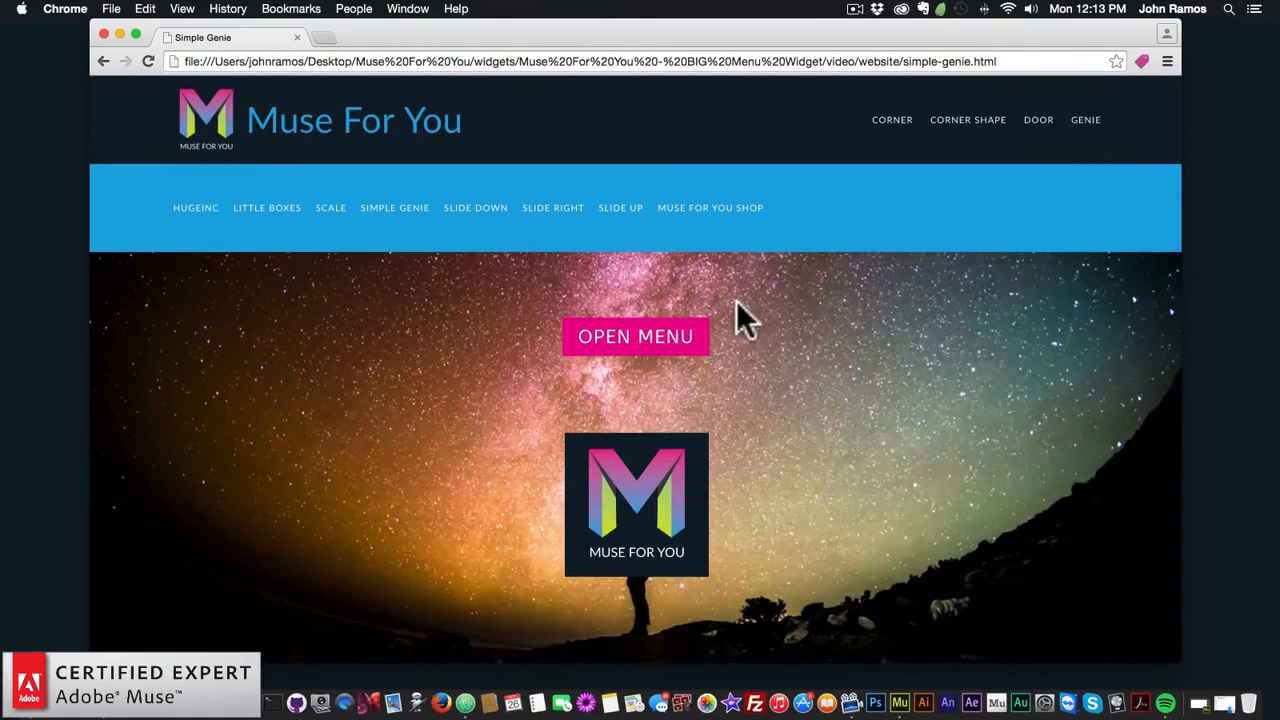
pyautogui.click(628, 338)
pyautogui.click(1131, 127)
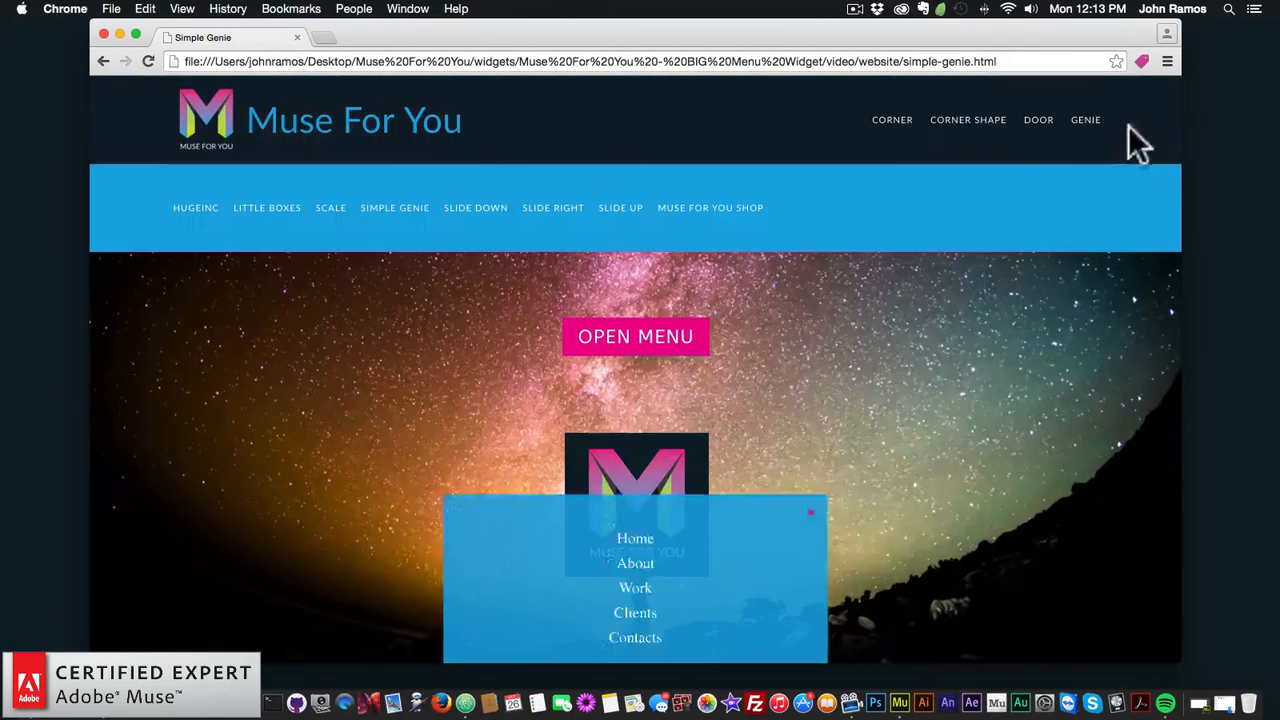
# Step: On the Slide Down demo page, open and close the menu twice
pyautogui.click(485, 210)
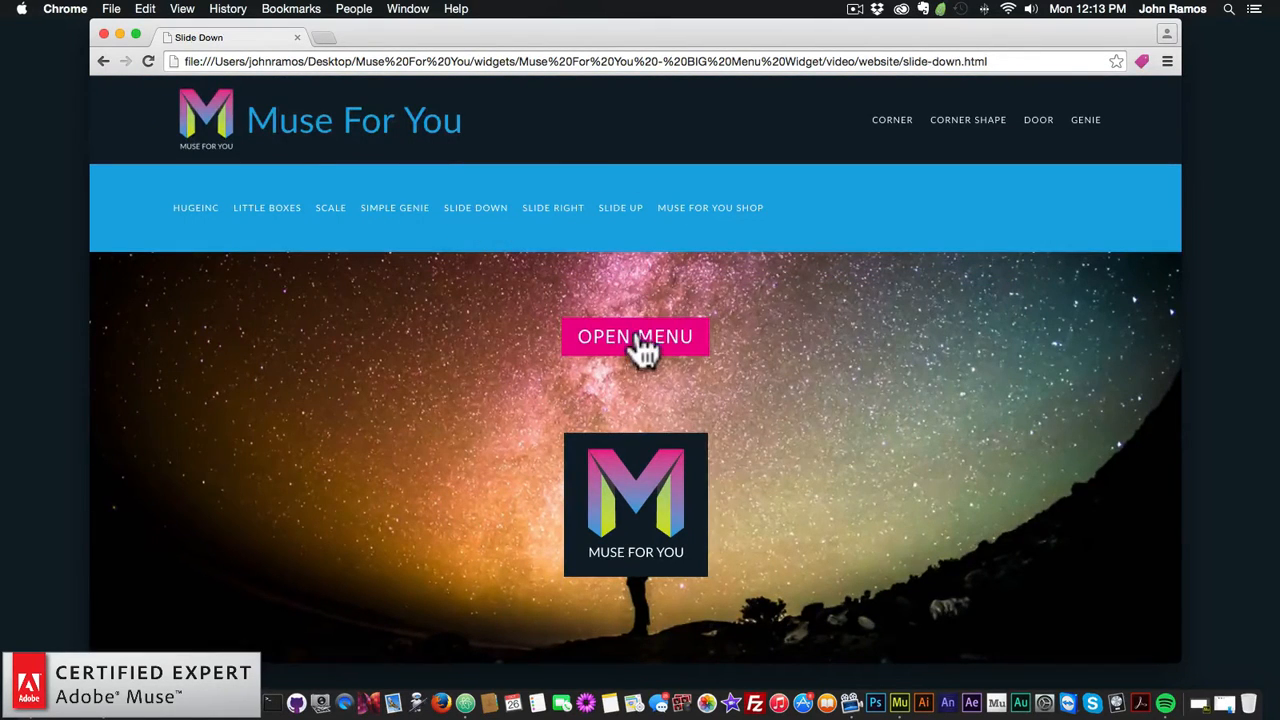
pyautogui.click(638, 338)
pyautogui.click(1075, 150)
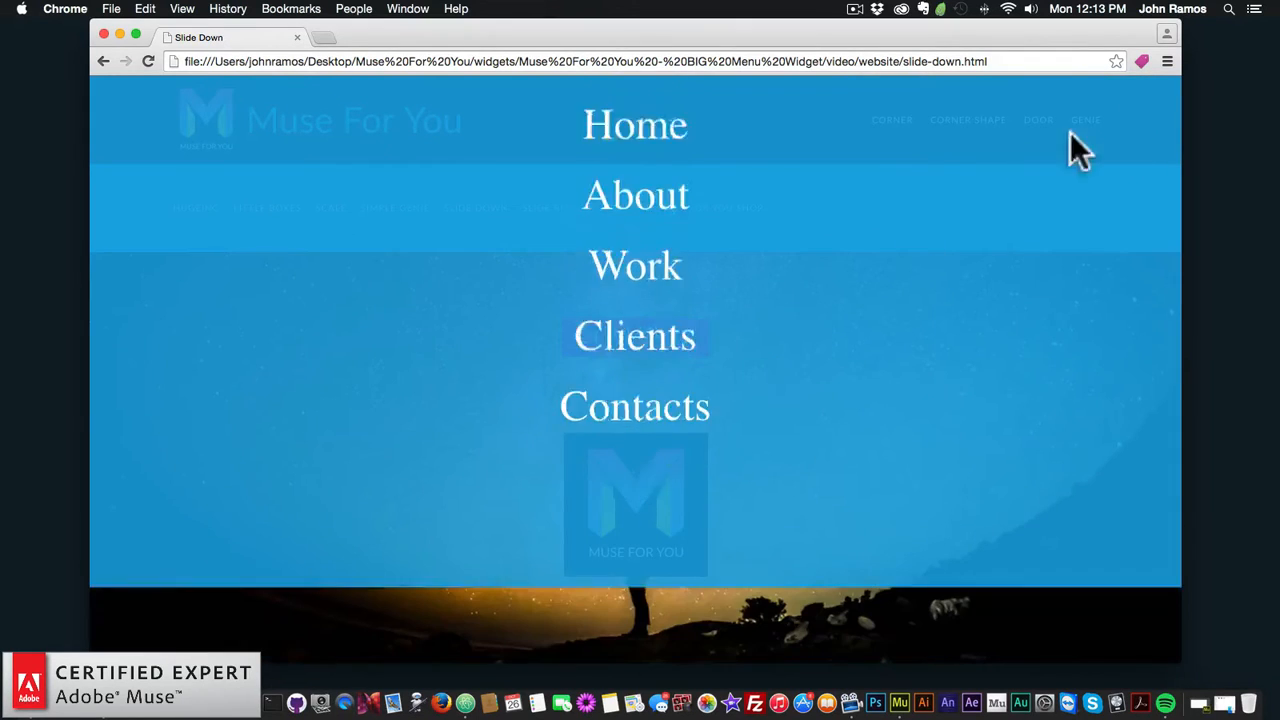
pyautogui.click(638, 345)
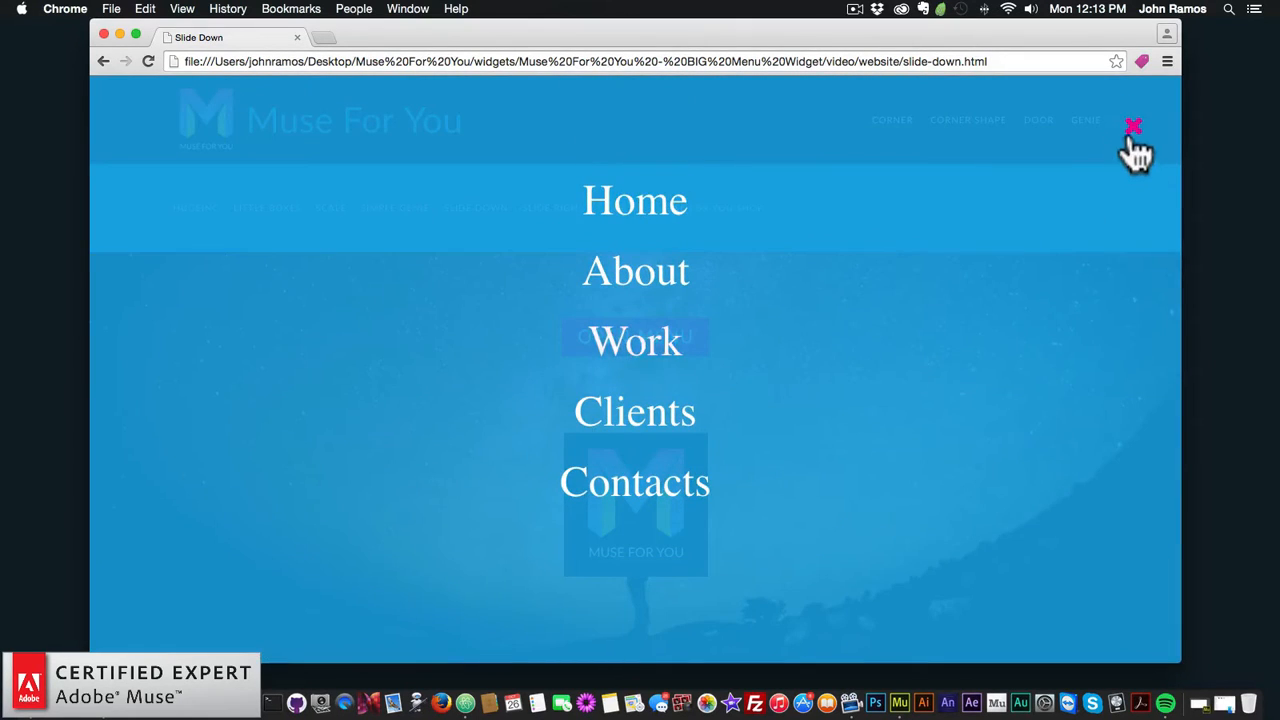
pyautogui.click(1131, 128)
# Step: On the Slide Right demo page, open and close the menu twice
pyautogui.click(551, 208)
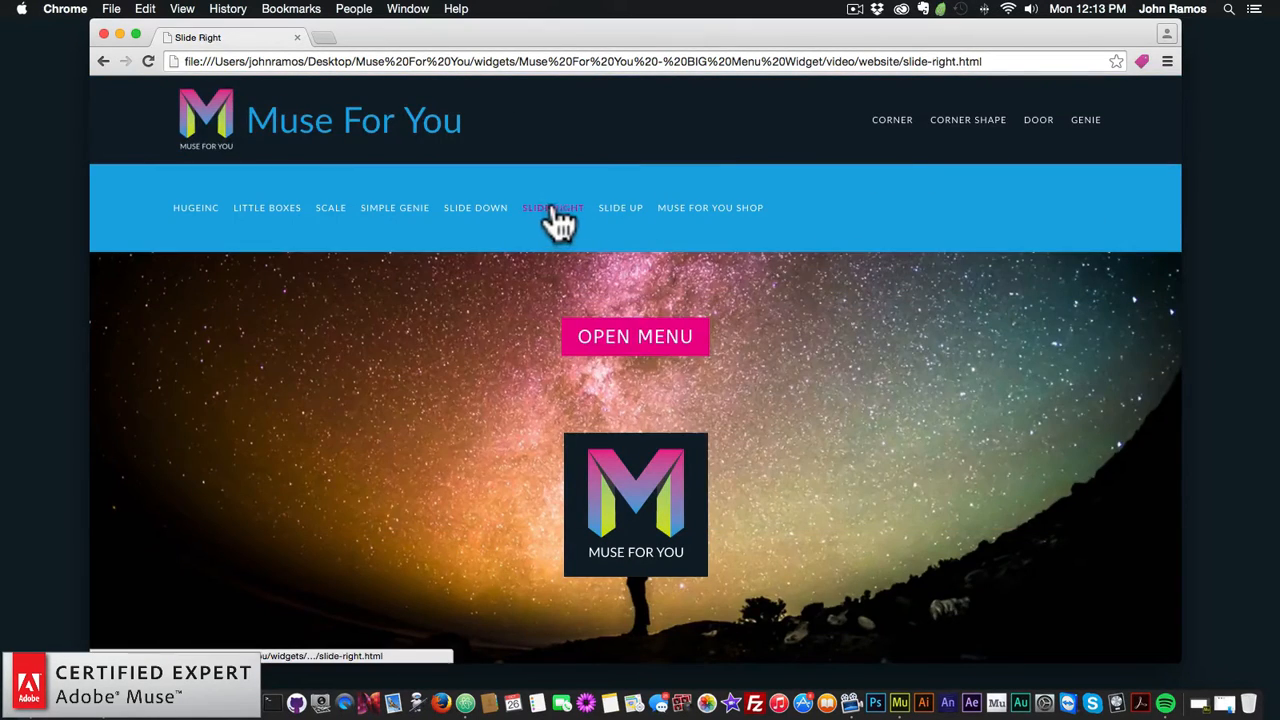
pyautogui.click(645, 345)
pyautogui.click(1143, 132)
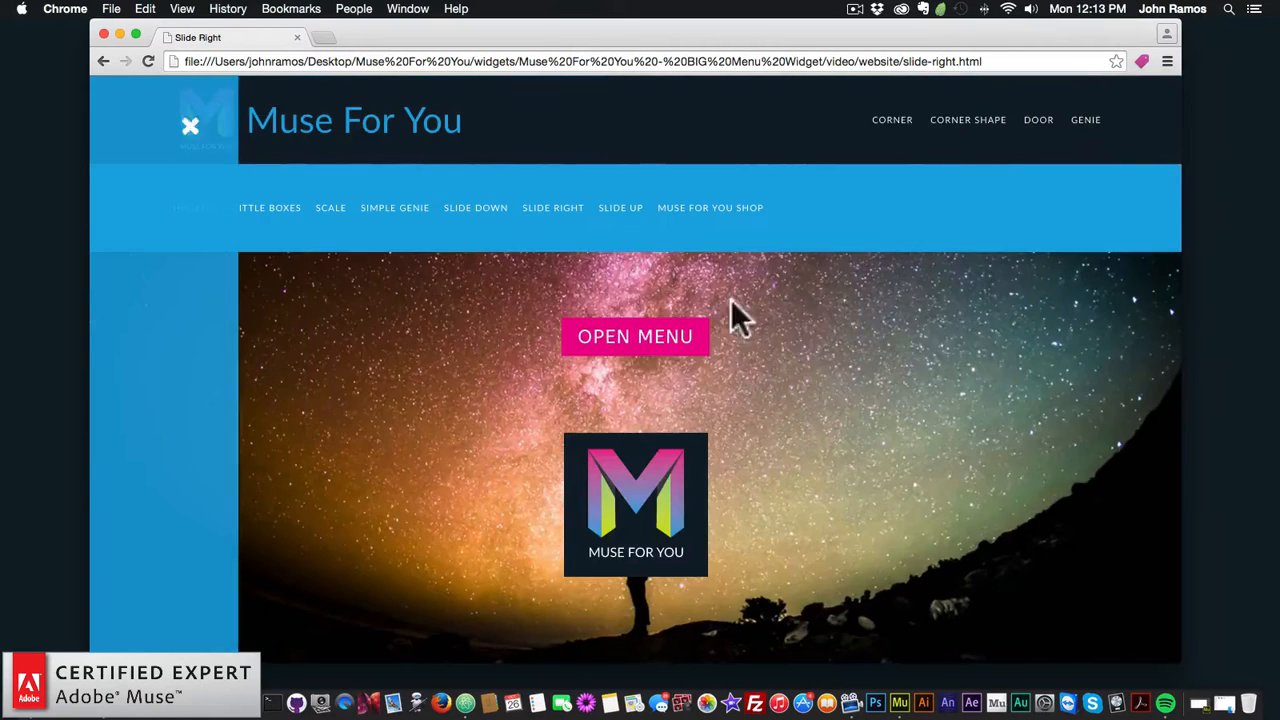
pyautogui.click(640, 345)
pyautogui.click(1134, 133)
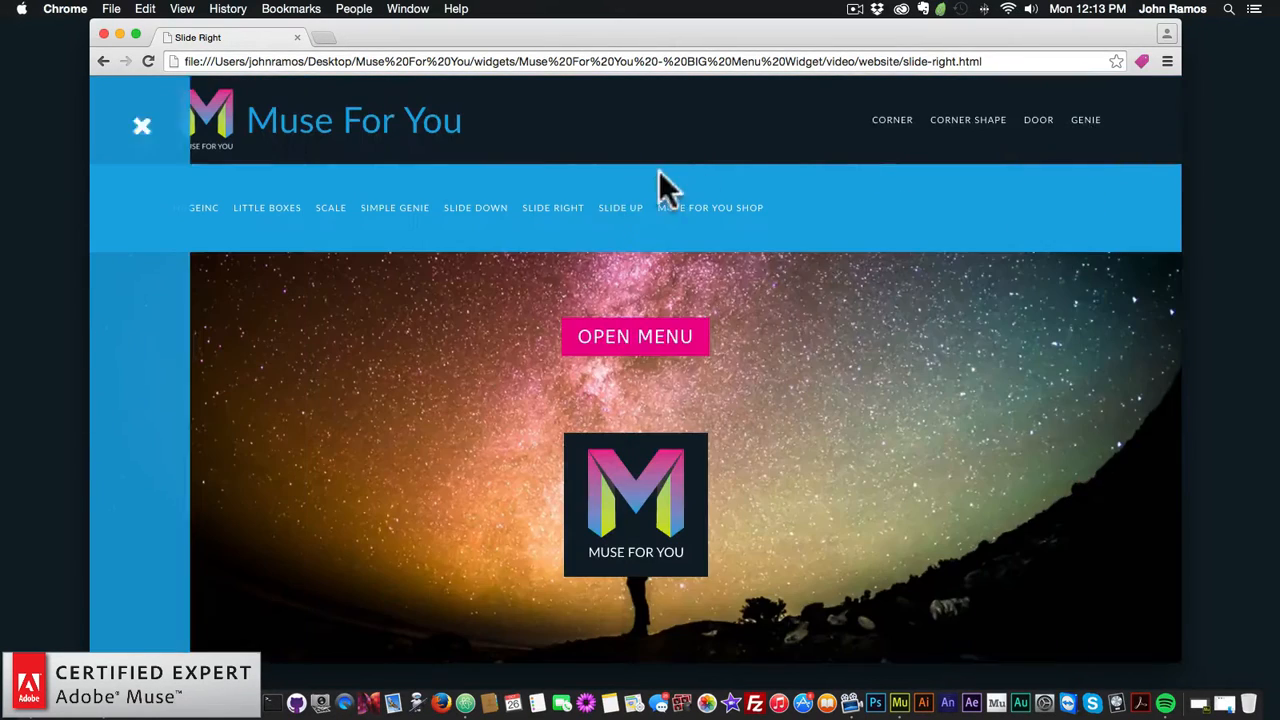
# Step: On the Slide Up demo page, open and close the menu twice
pyautogui.click(633, 213)
pyautogui.click(642, 343)
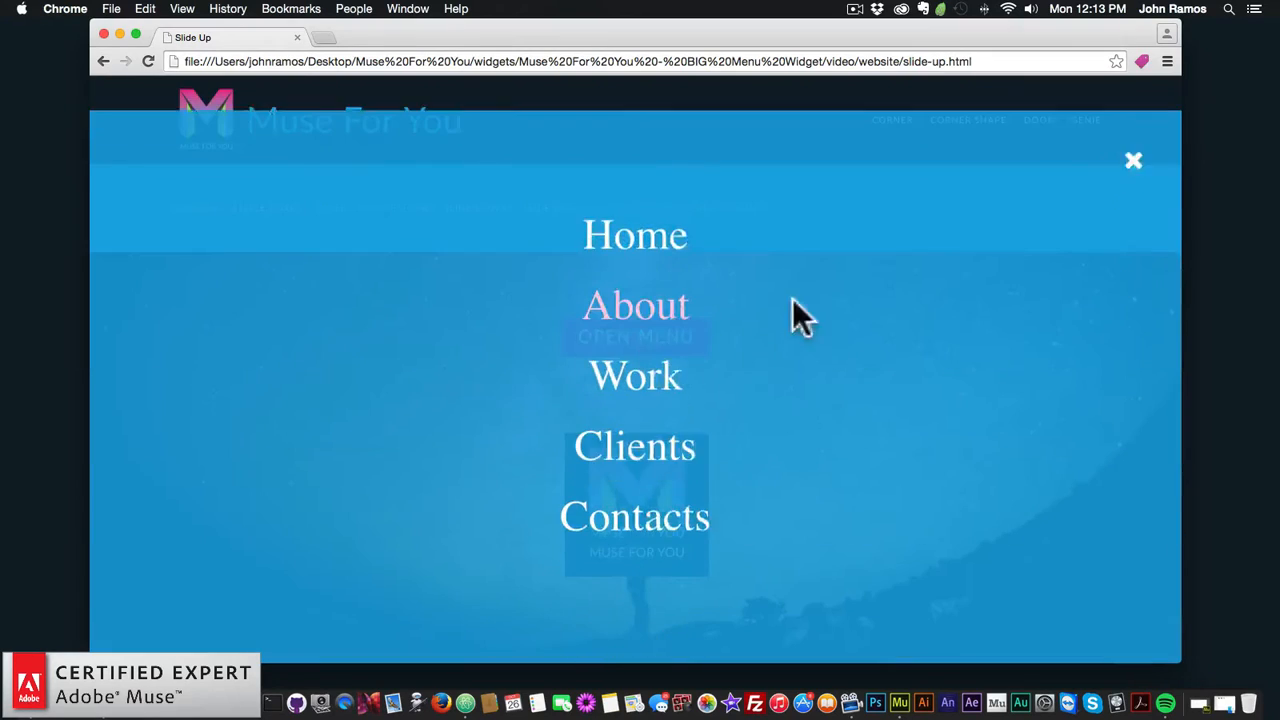
pyautogui.click(1138, 130)
pyautogui.click(646, 341)
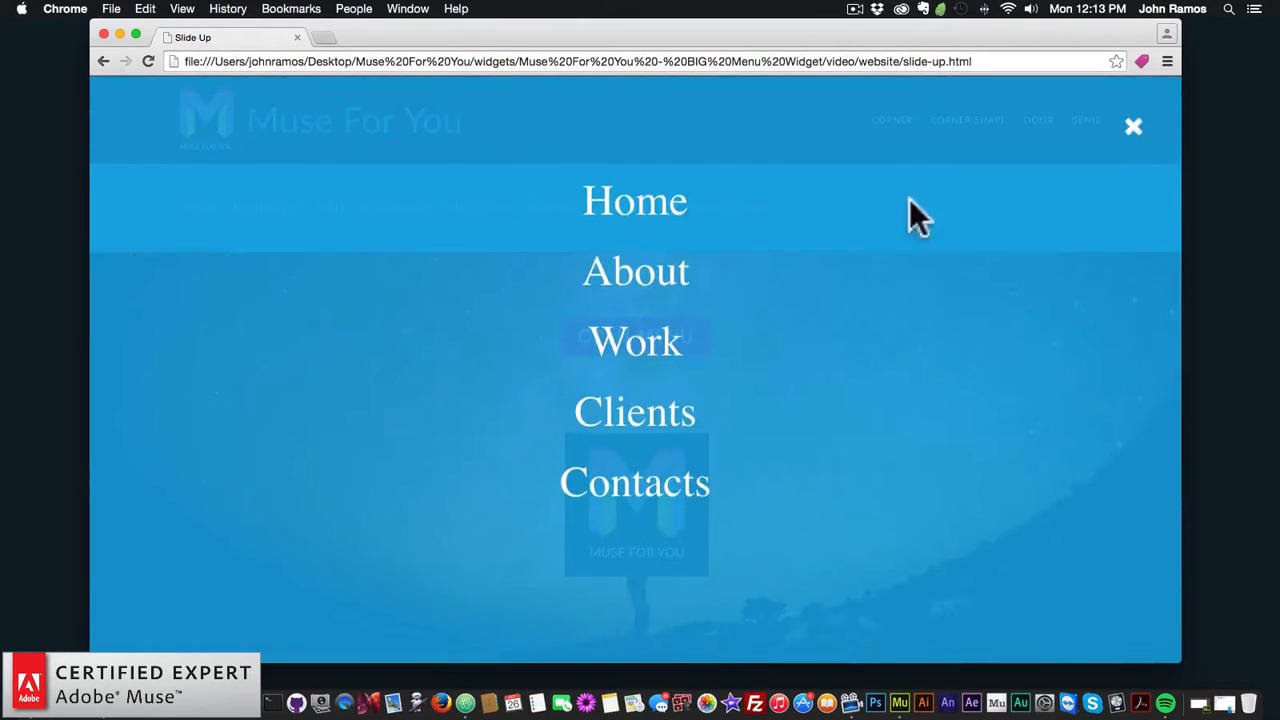
pyautogui.click(1134, 133)
# Step: Visit the Muse For You shop site, then go back to the local demo site
pyautogui.click(726, 223)
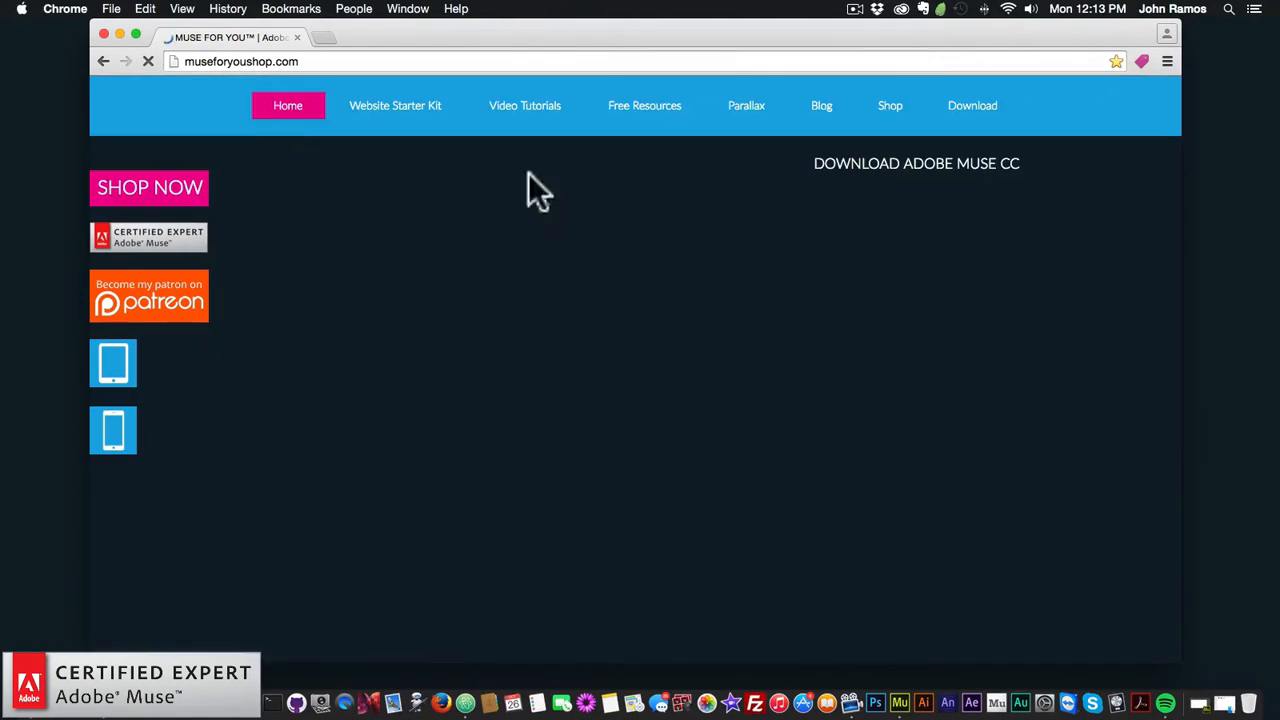
pyautogui.click(102, 61)
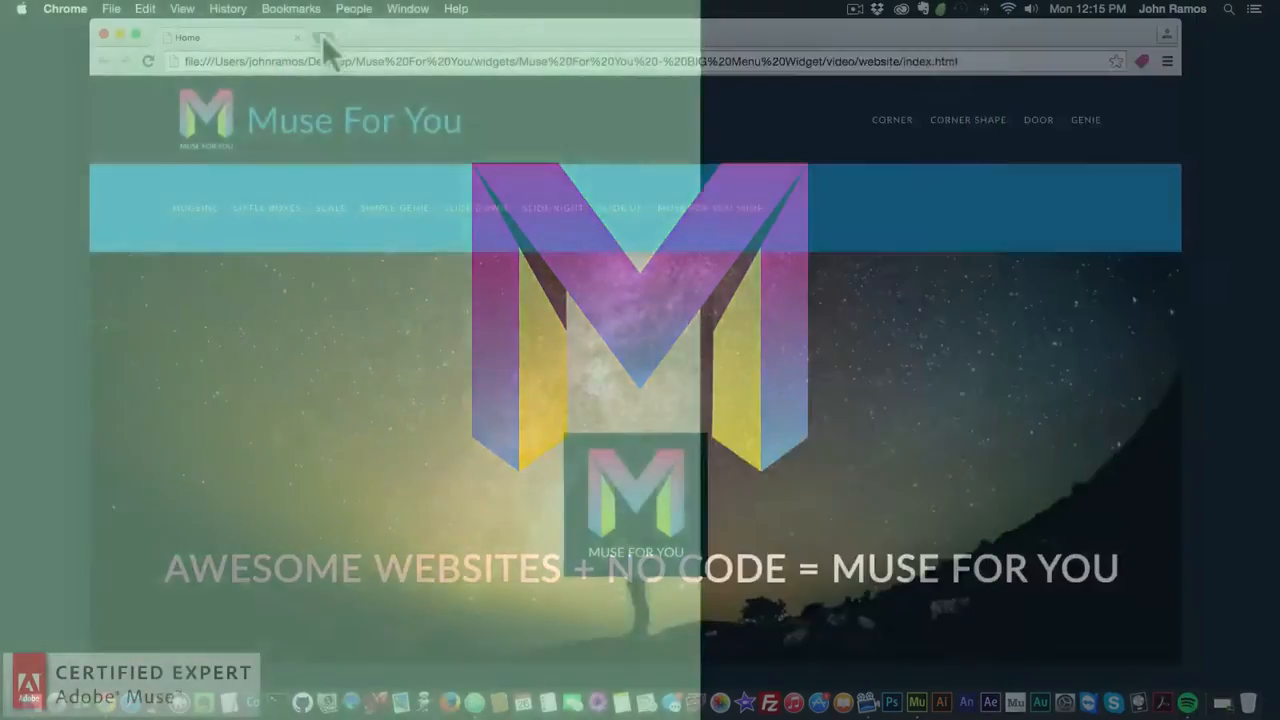
# Step: Load museforyoushop.com in a new tab and go to its widget store
pyautogui.click(322, 37)
pyautogui.write('museforyoushop.com')
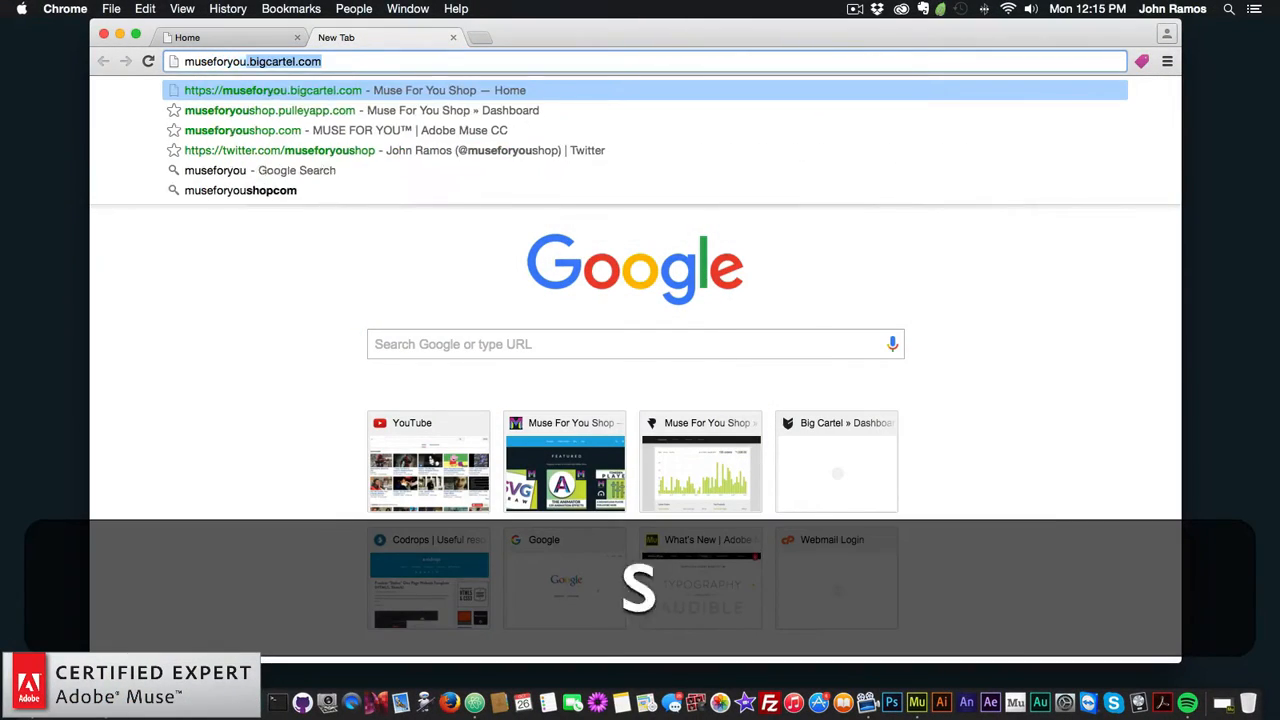
pyautogui.press('Return')
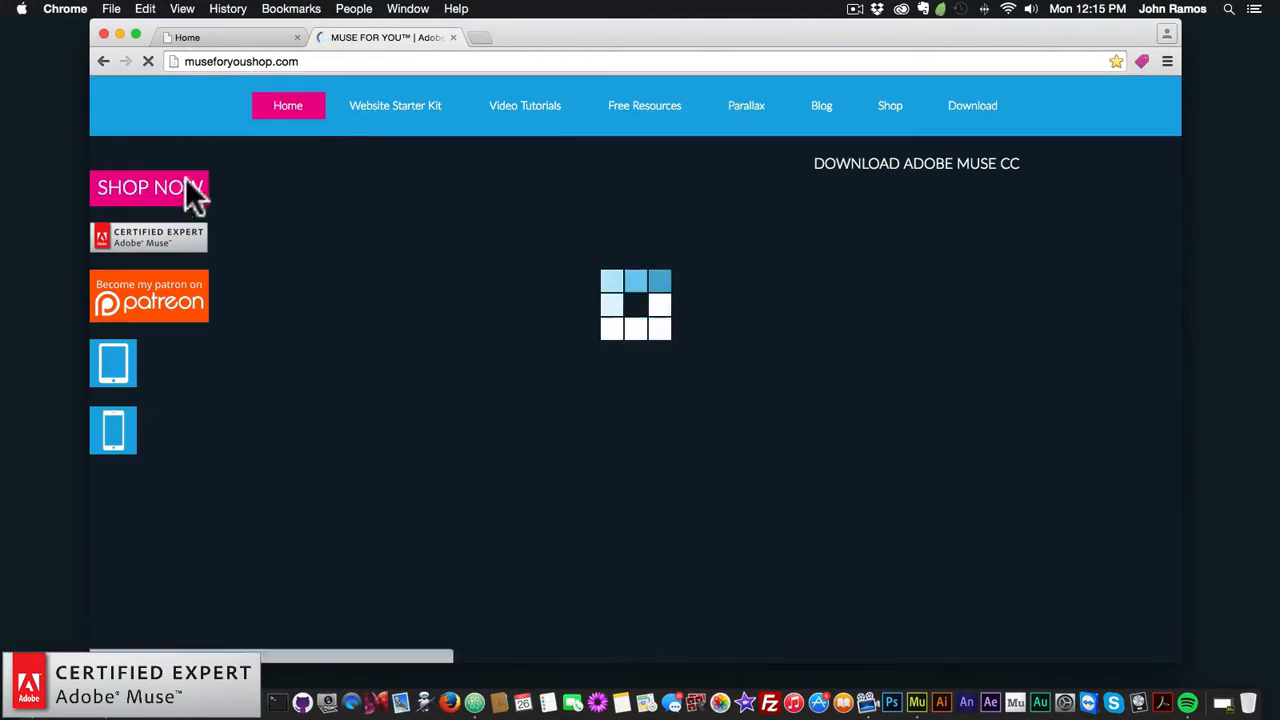
pyautogui.click(172, 196)
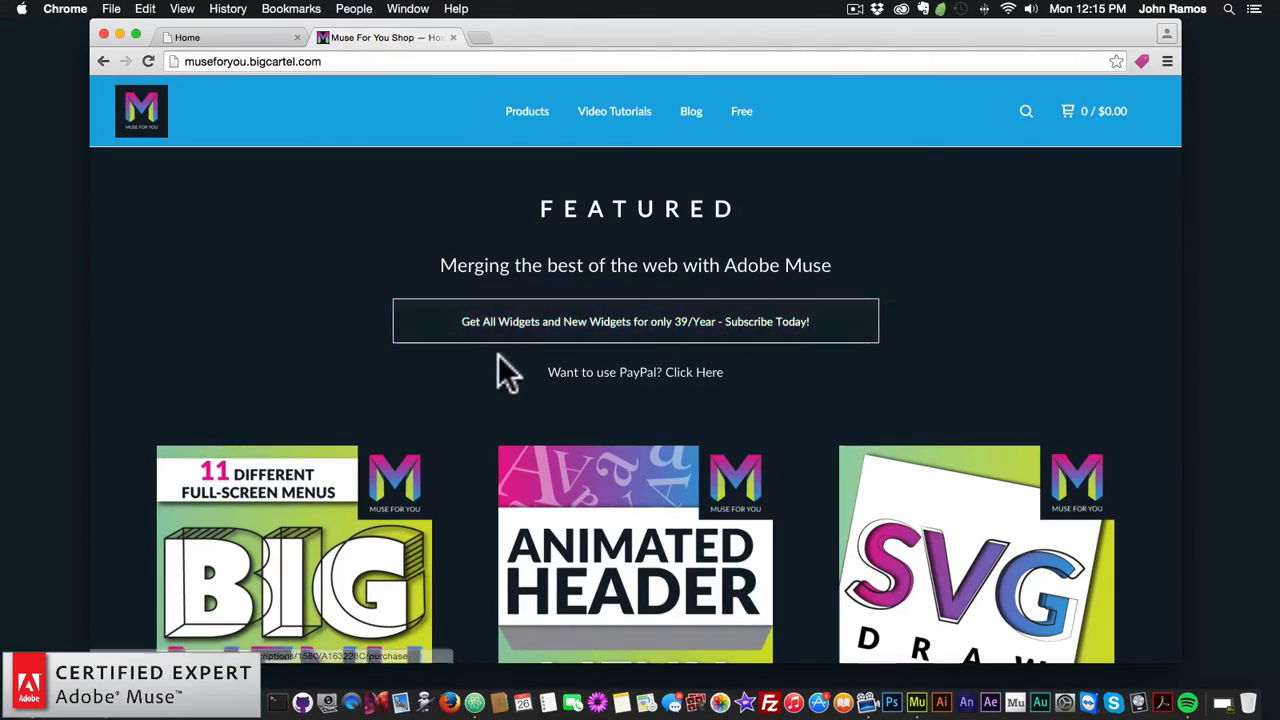
# Step: Open the BIG Menu Widget product page ($9.00), then minimize Chrome
pyautogui.scroll(-5, 505, 375)
pyautogui.scroll(-15, 510, 390)
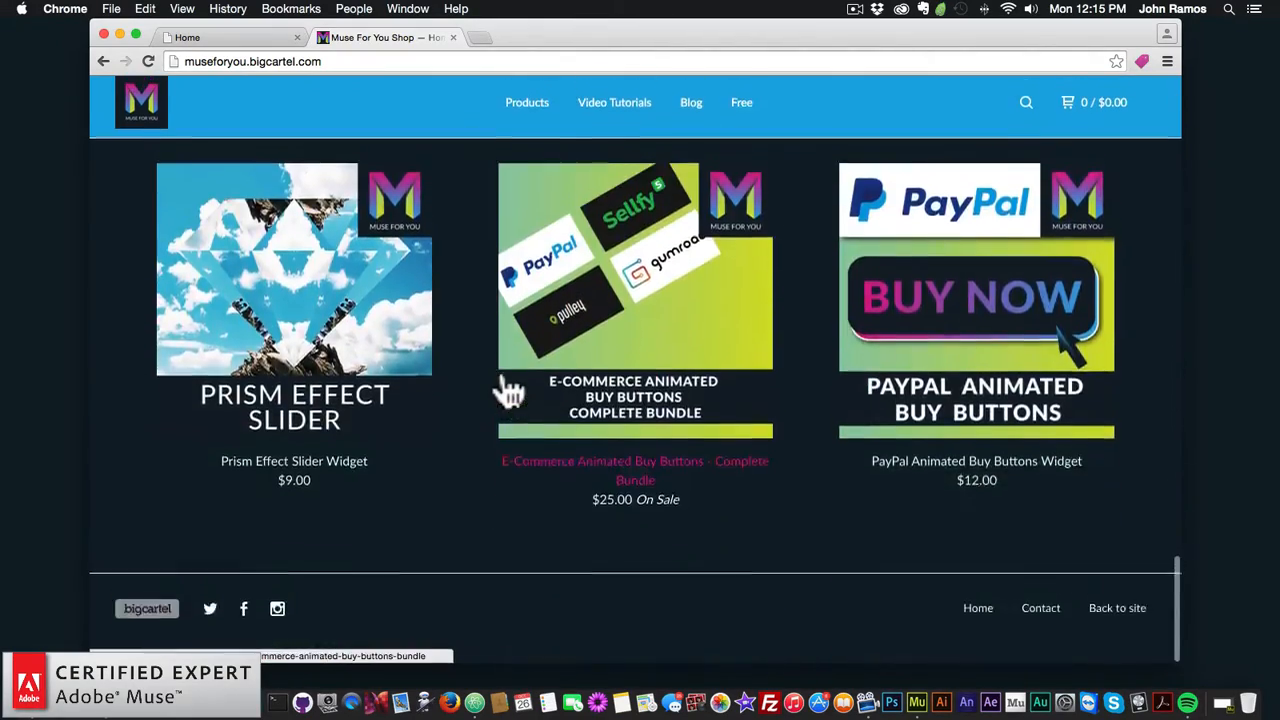
pyautogui.scroll(10, 510, 390)
pyautogui.scroll(10, 510, 390)
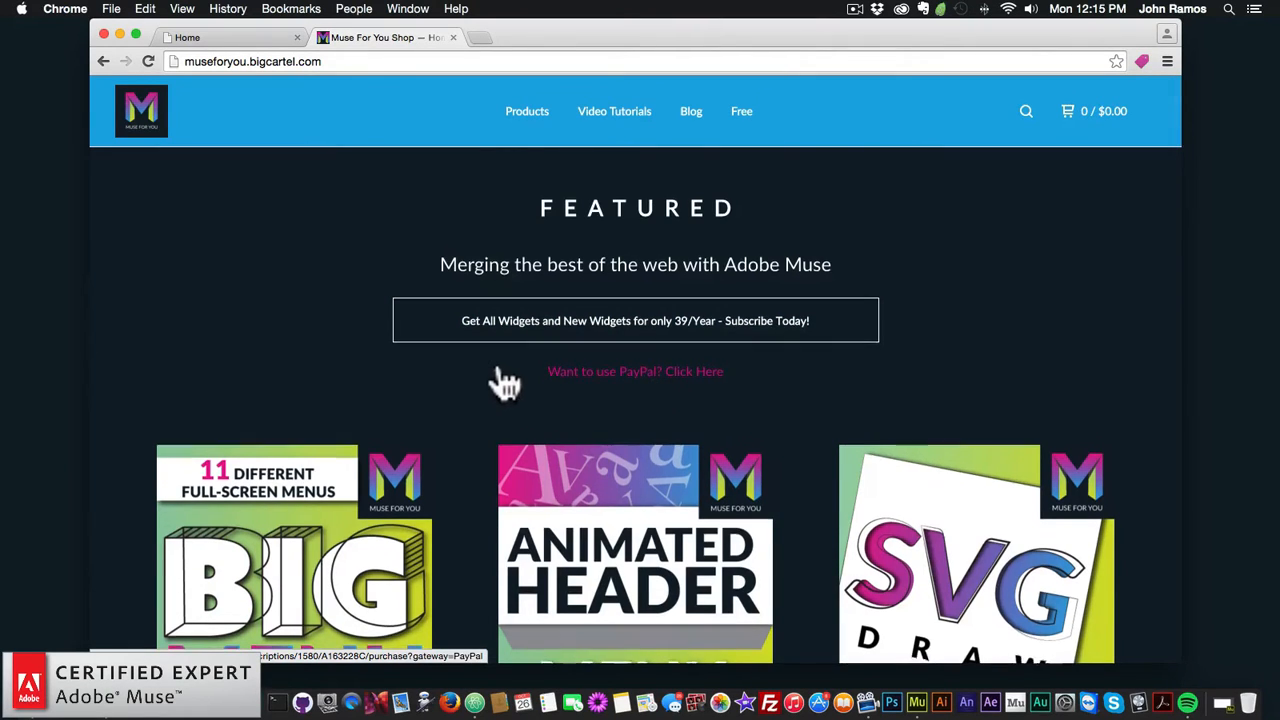
pyautogui.scroll(-3, 500, 378)
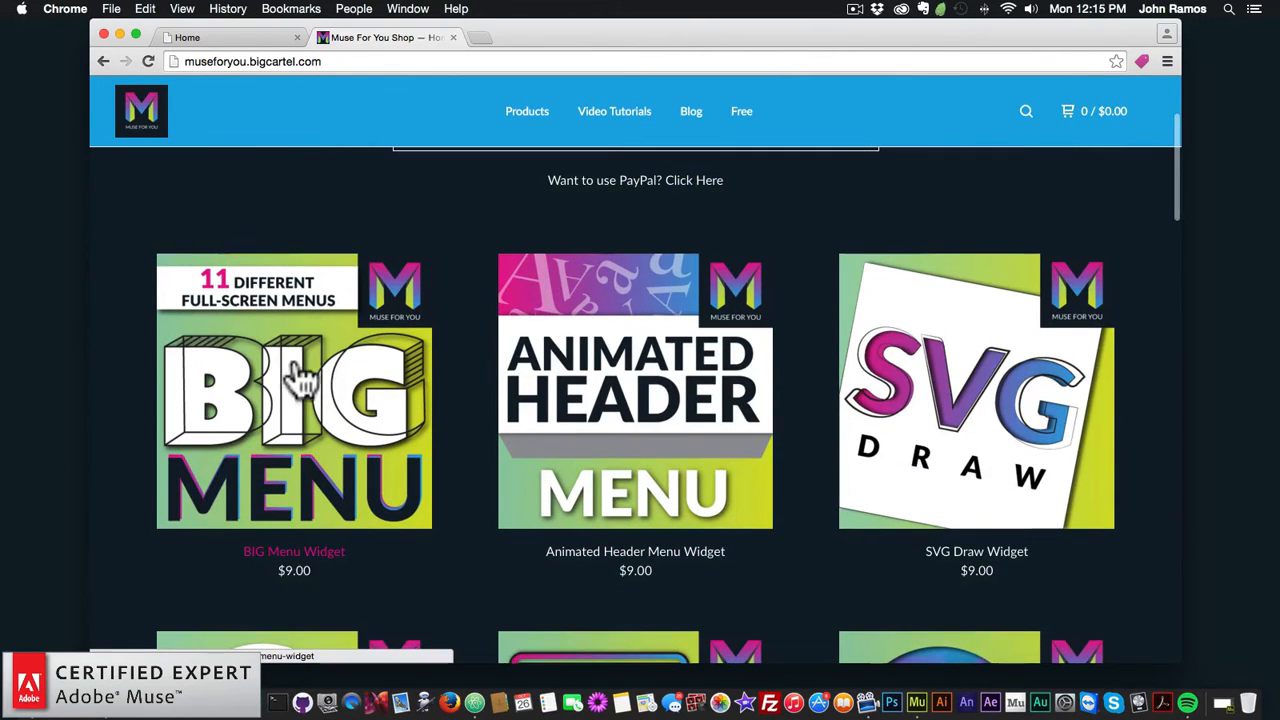
pyautogui.click(297, 388)
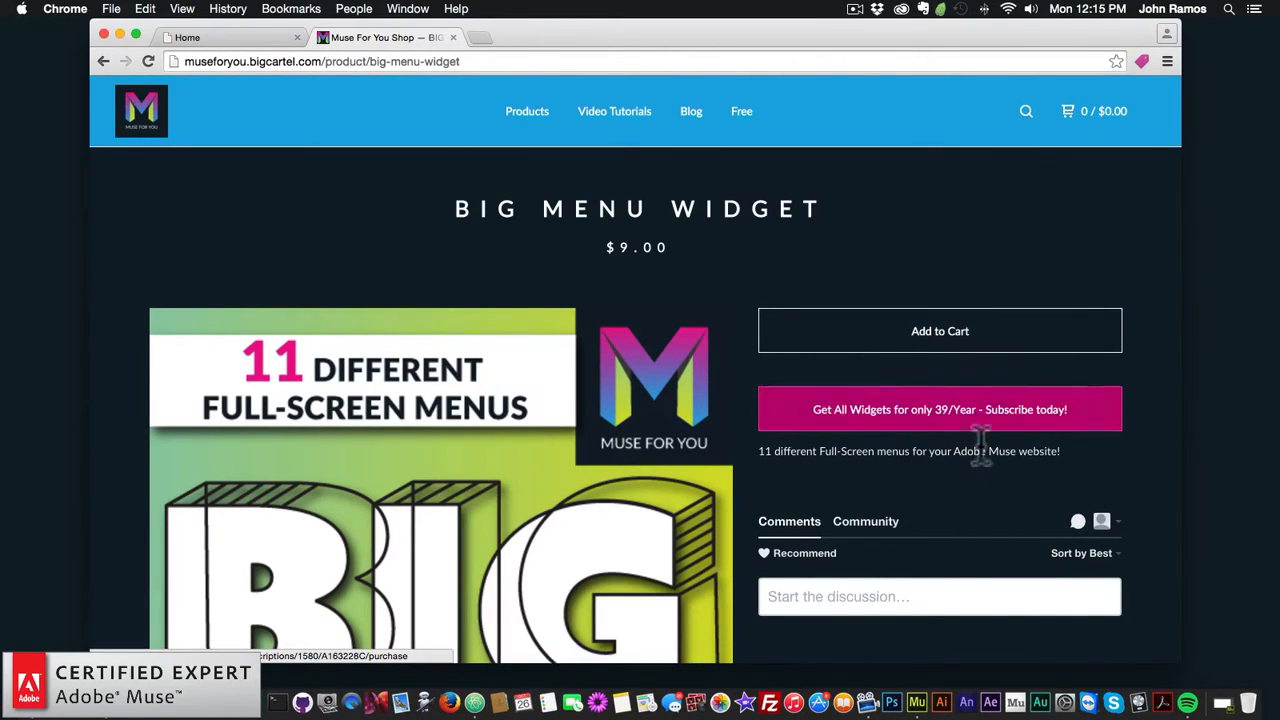
pyautogui.scroll(-2, 945, 437)
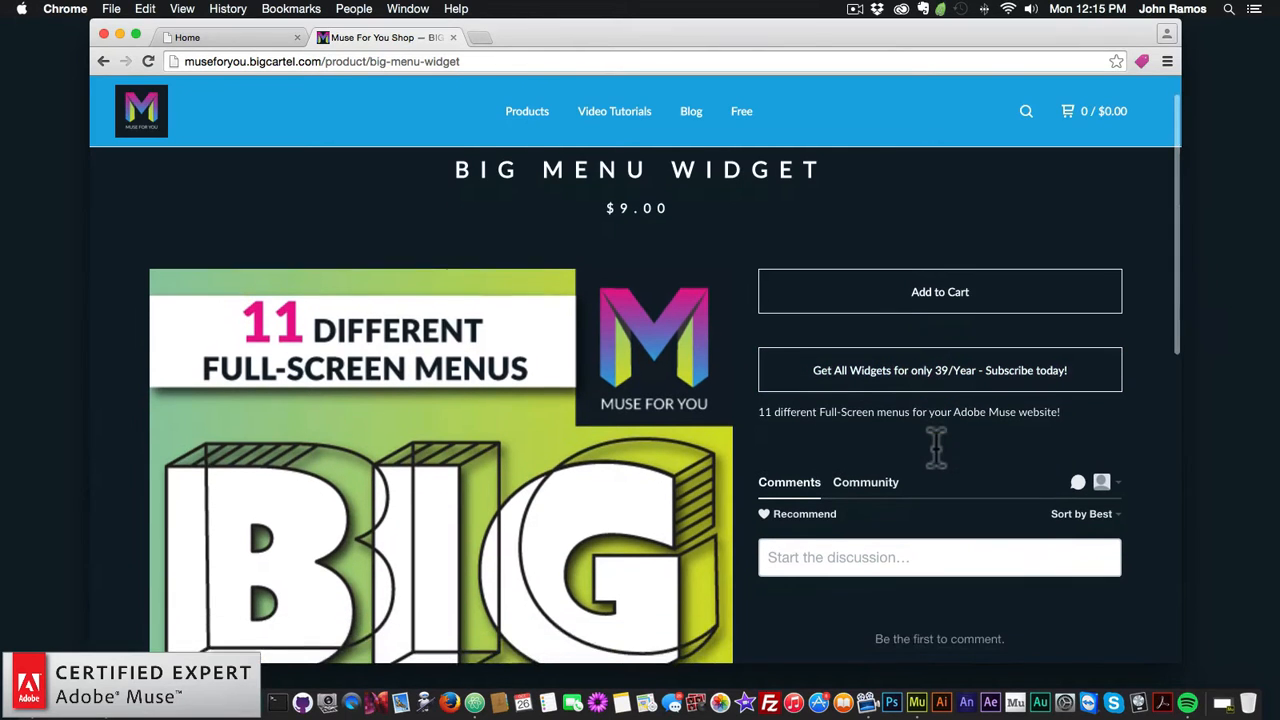
pyautogui.scroll(2, 945, 437)
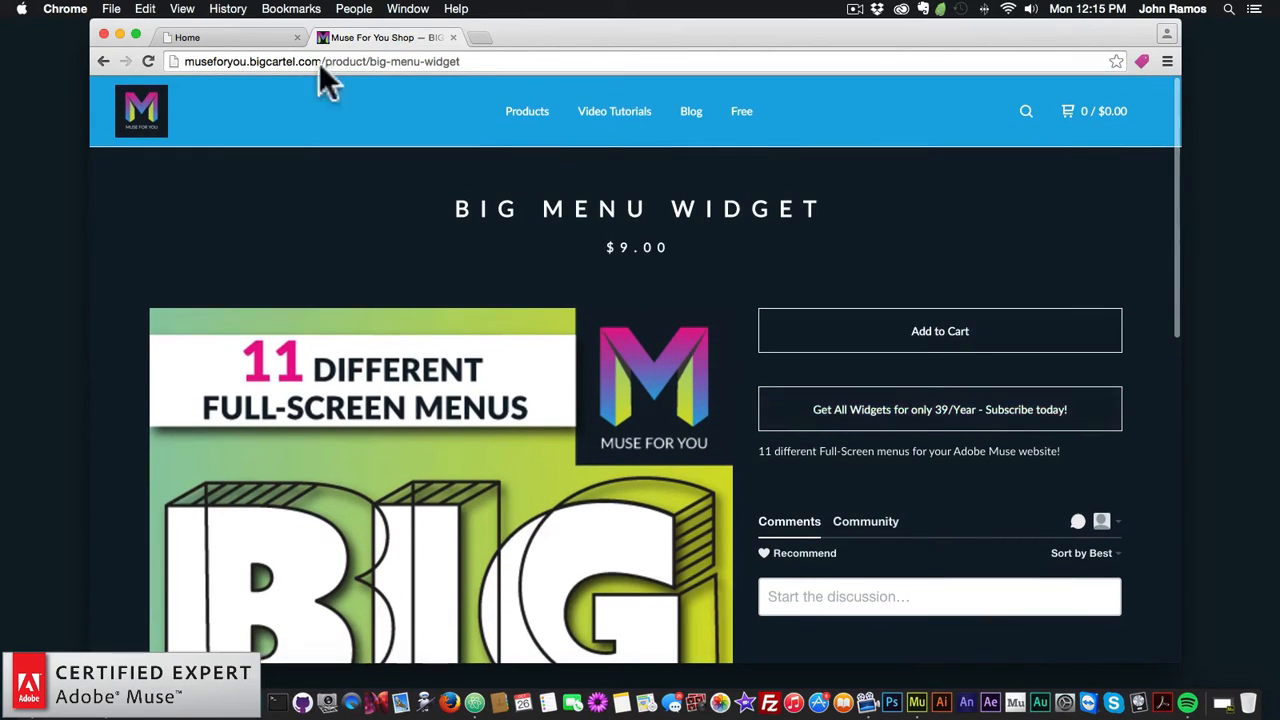
pyautogui.click(118, 32)
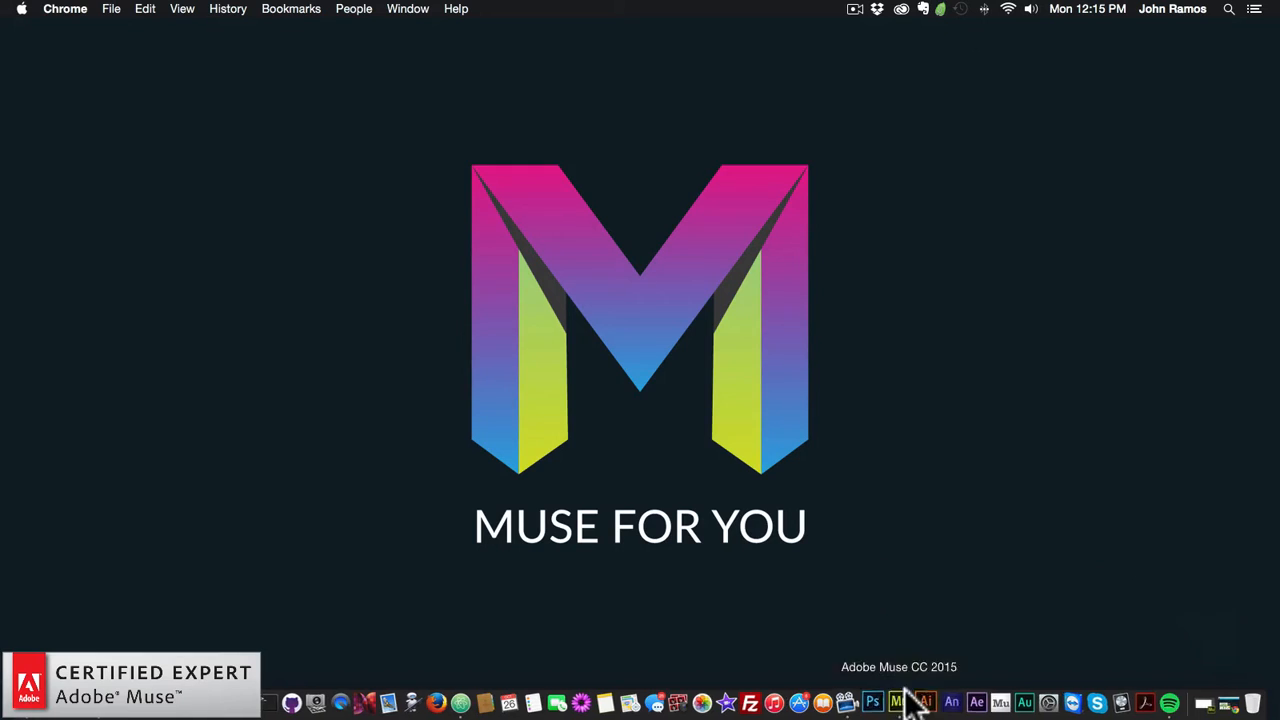
# Step: Switch to Adobe Muse and open the Library as a docked panel
pyautogui.click(900, 610)
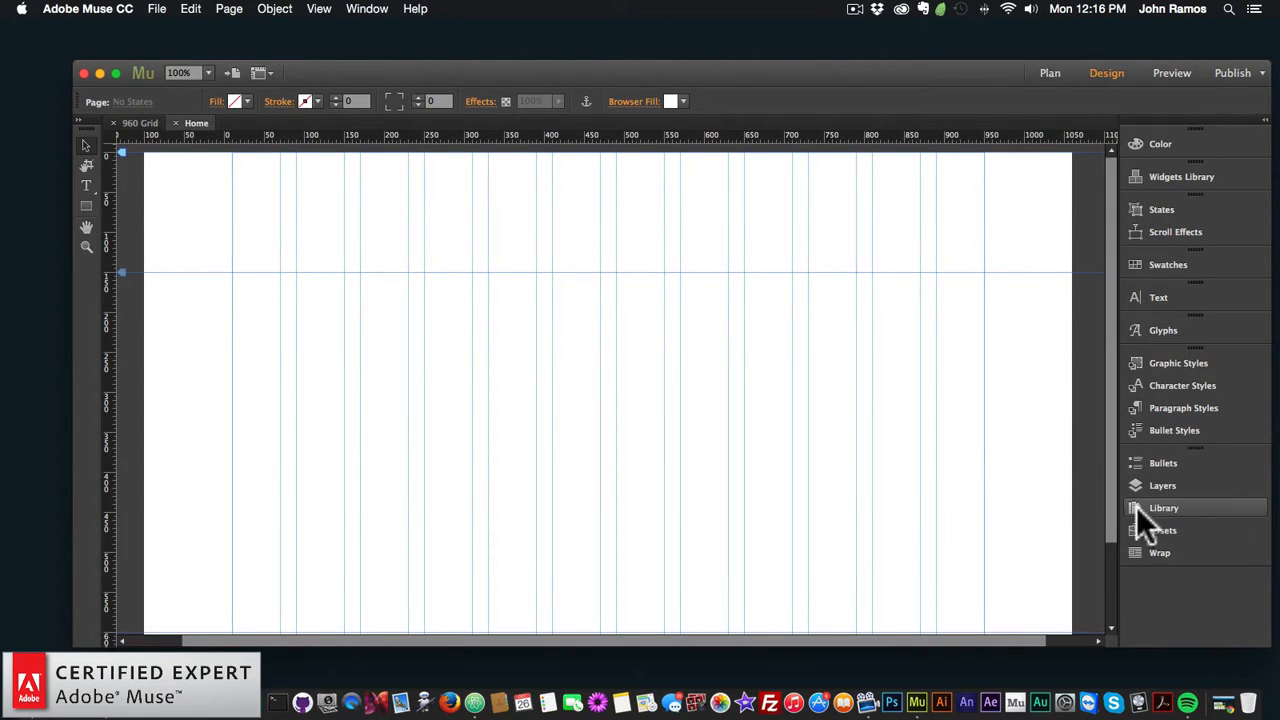
pyautogui.click(1167, 506)
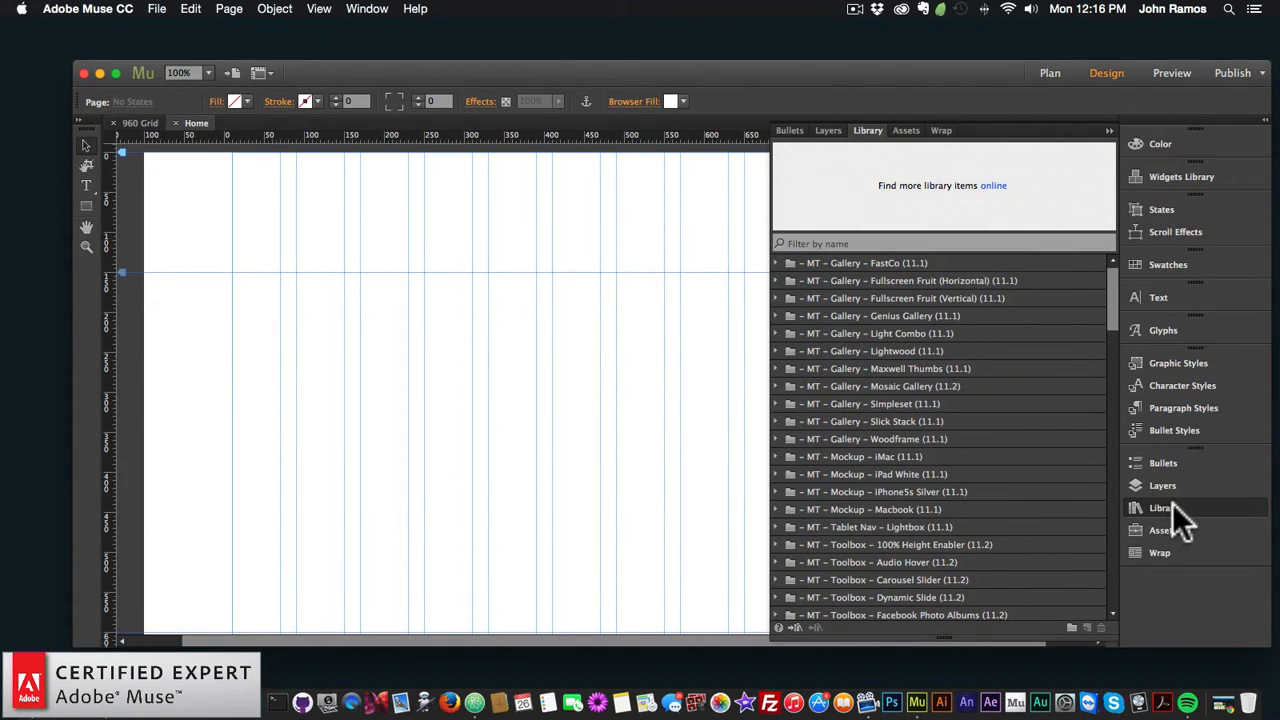
pyautogui.click(1166, 506)
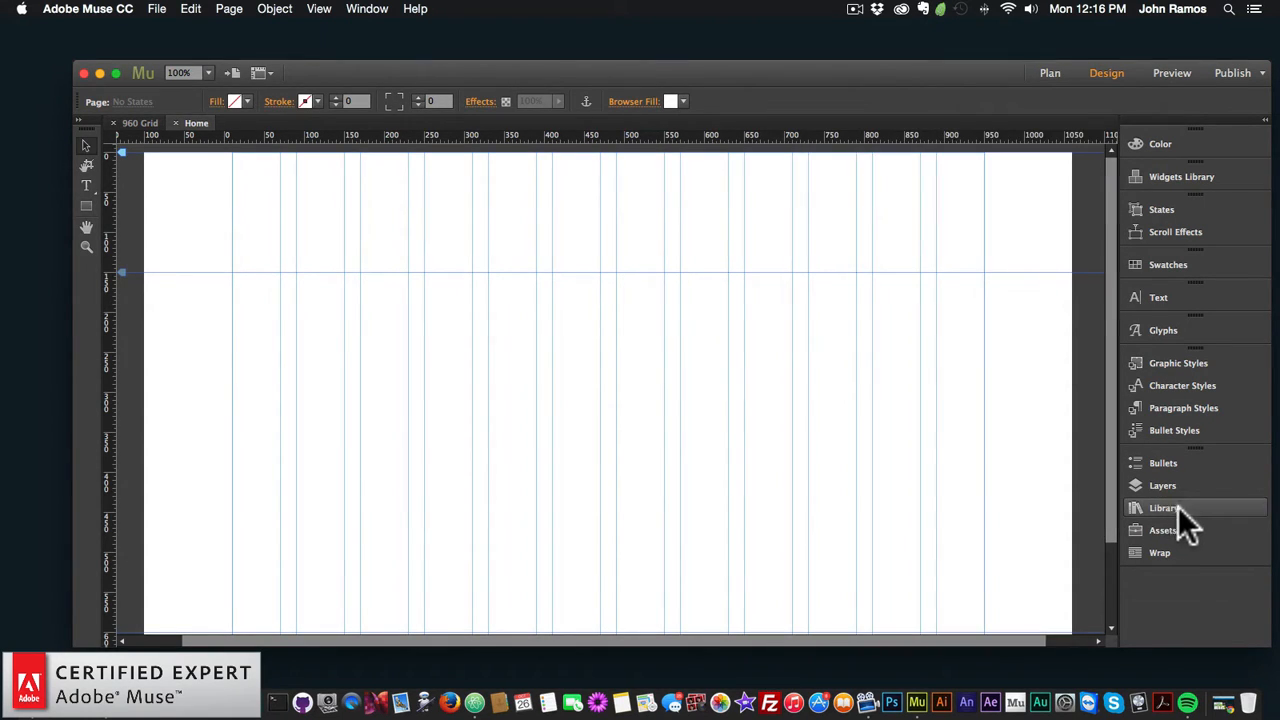
pyautogui.click(367, 8)
pyautogui.click(391, 290)
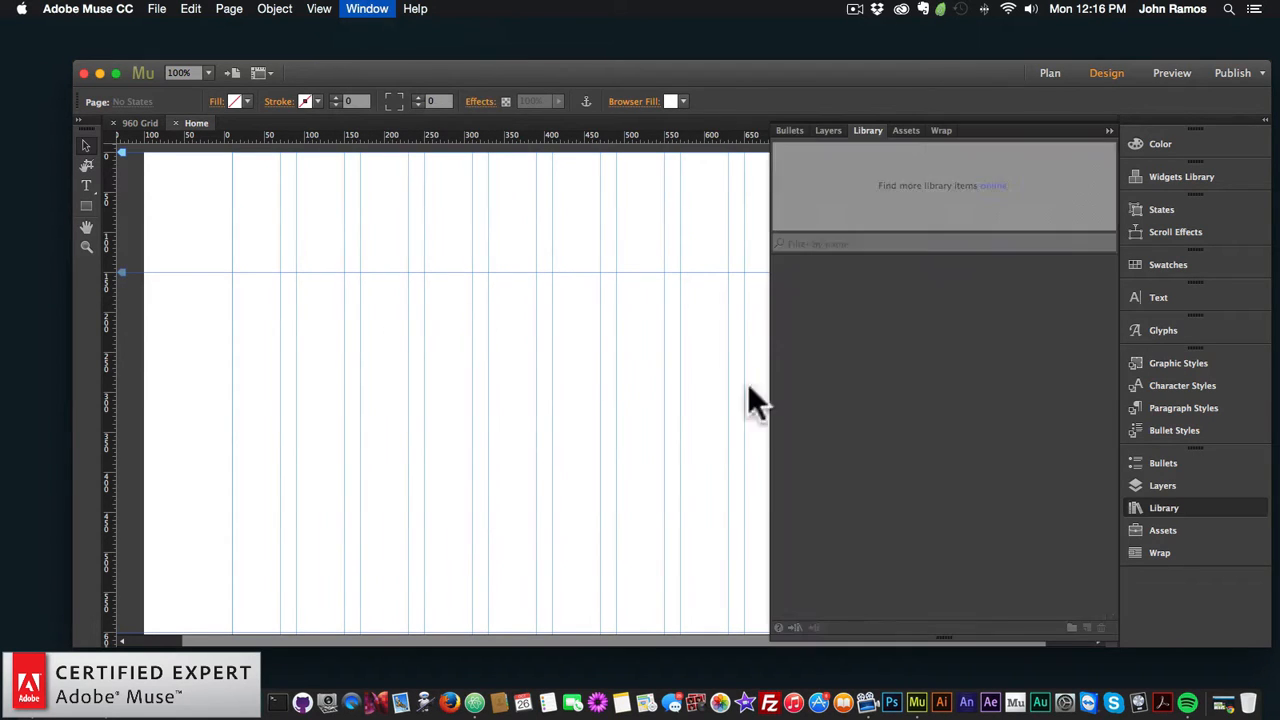
pyautogui.scroll(-20, 990, 431)
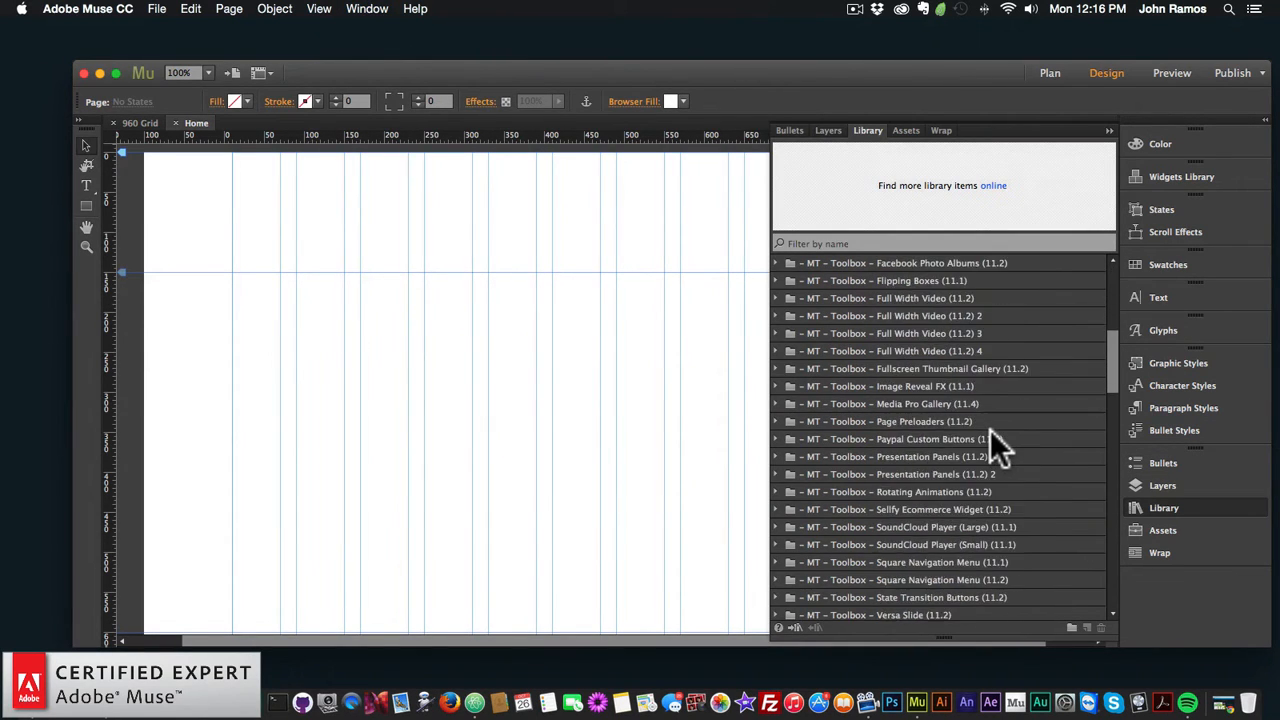
pyautogui.scroll(-12, 990, 446)
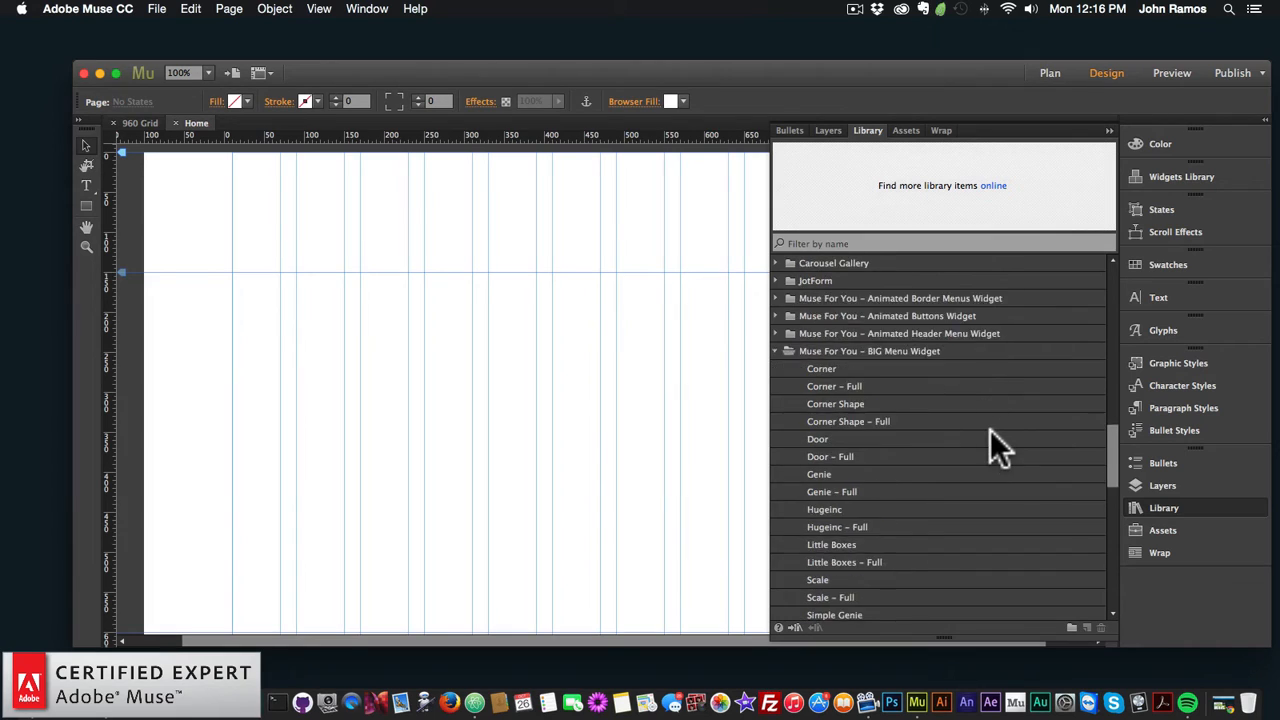
# Step: Expand the BIG Menu Widget folder, compare Corner with Corner – Full, and select Corner
pyautogui.click(842, 280)
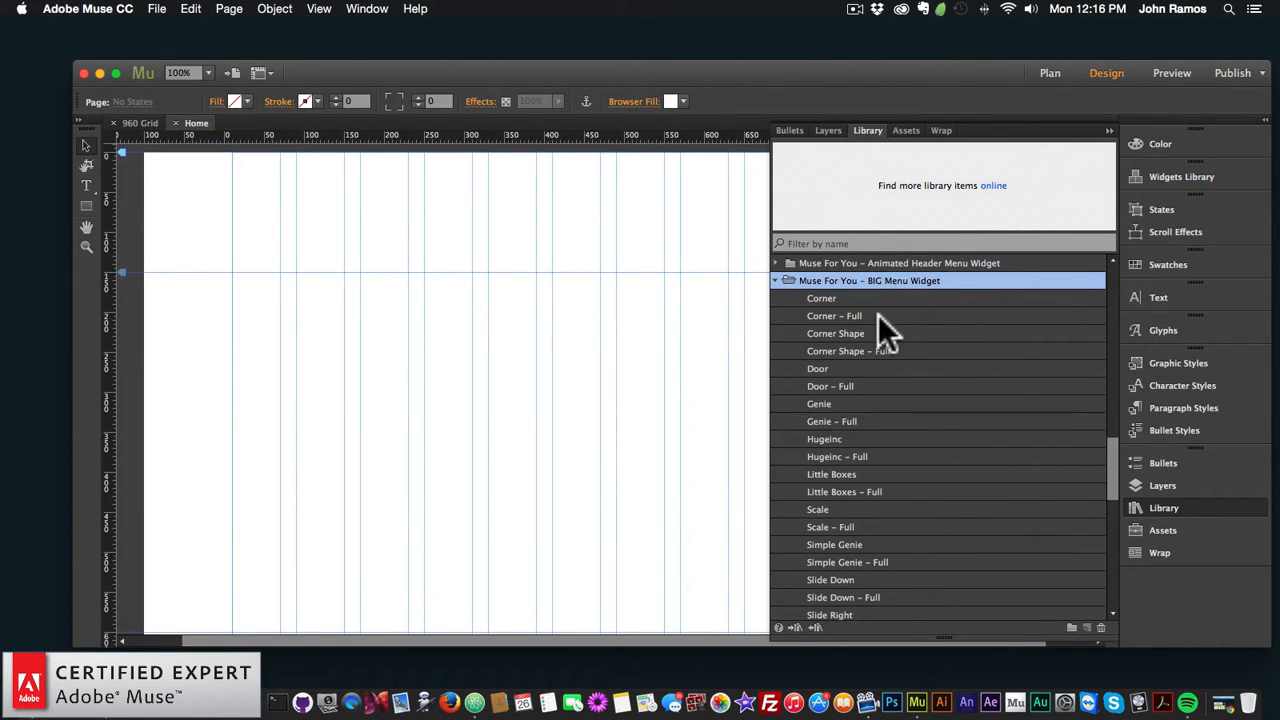
pyautogui.scroll(-5, 878, 316)
pyautogui.scroll(4, 878, 318)
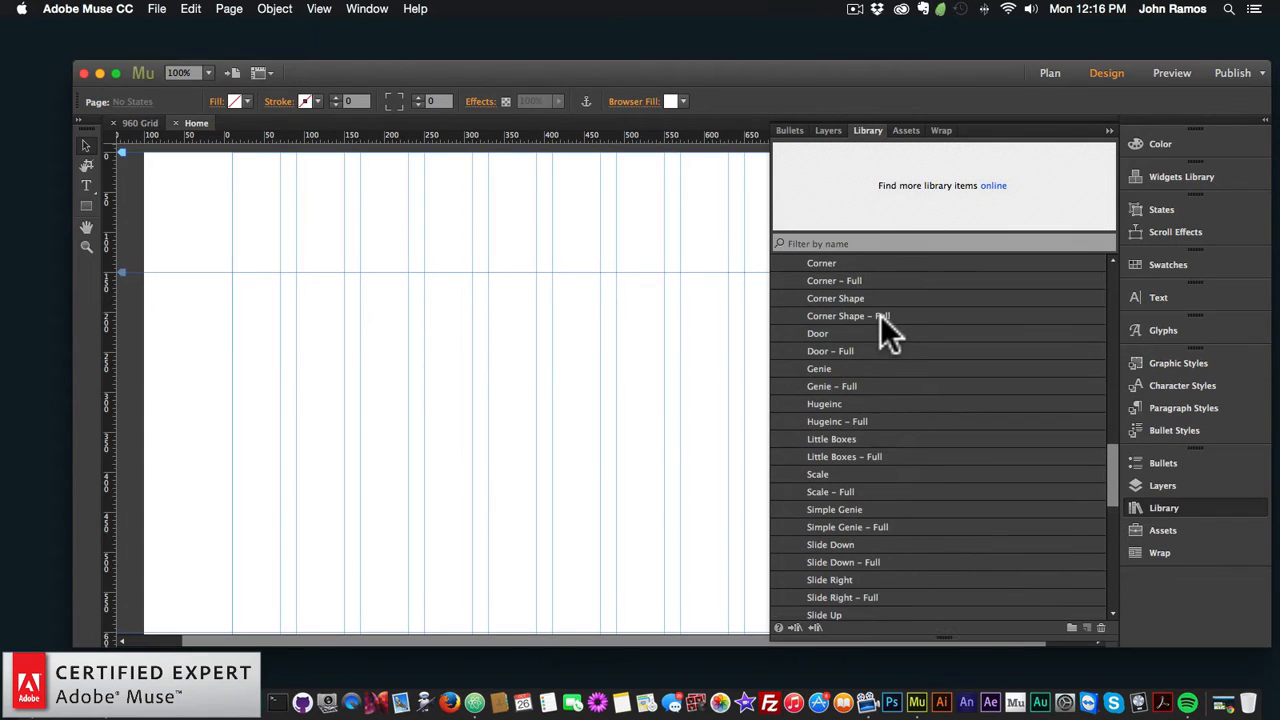
pyautogui.scroll(3, 877, 311)
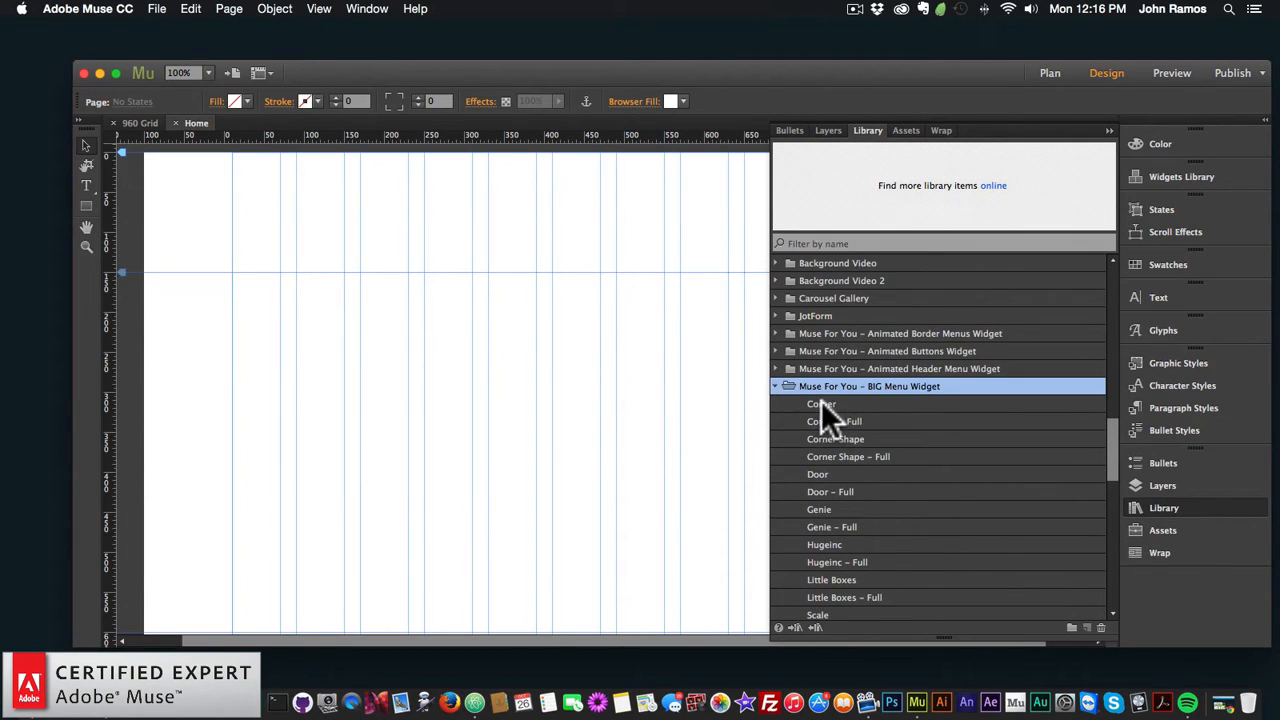
pyautogui.click(821, 403)
pyautogui.click(830, 418)
pyautogui.click(844, 399)
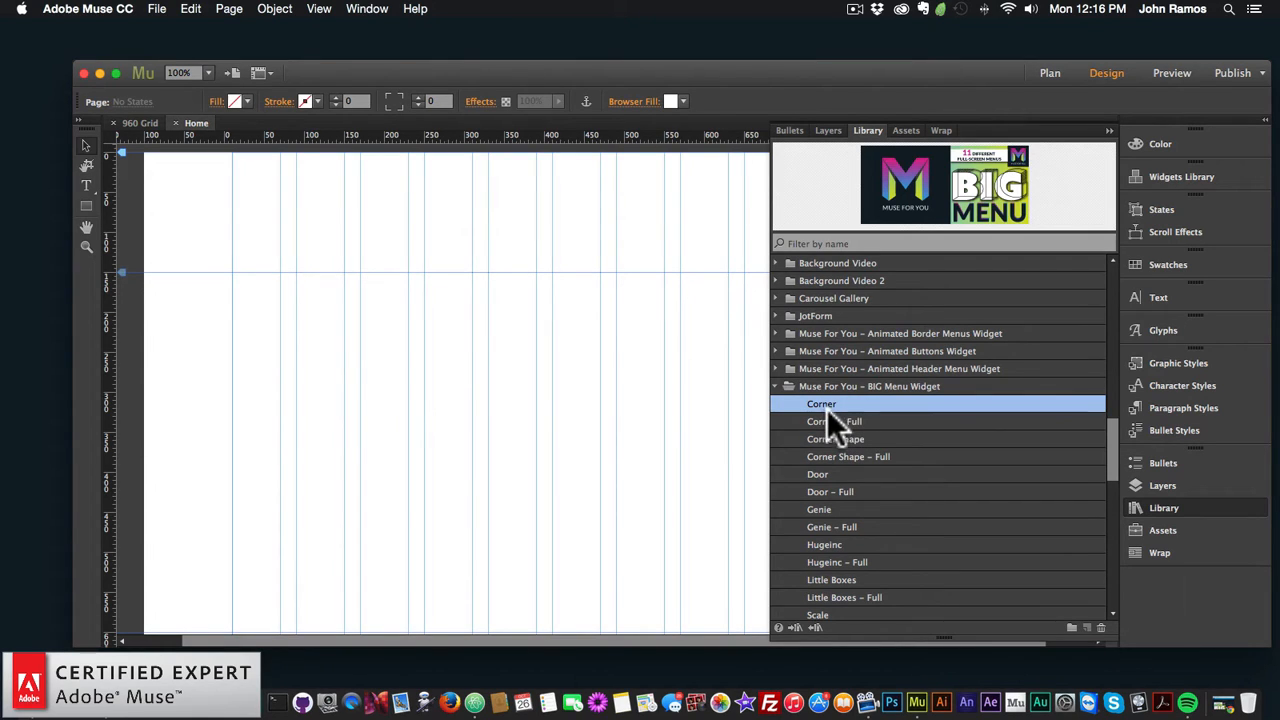
pyautogui.click(826, 422)
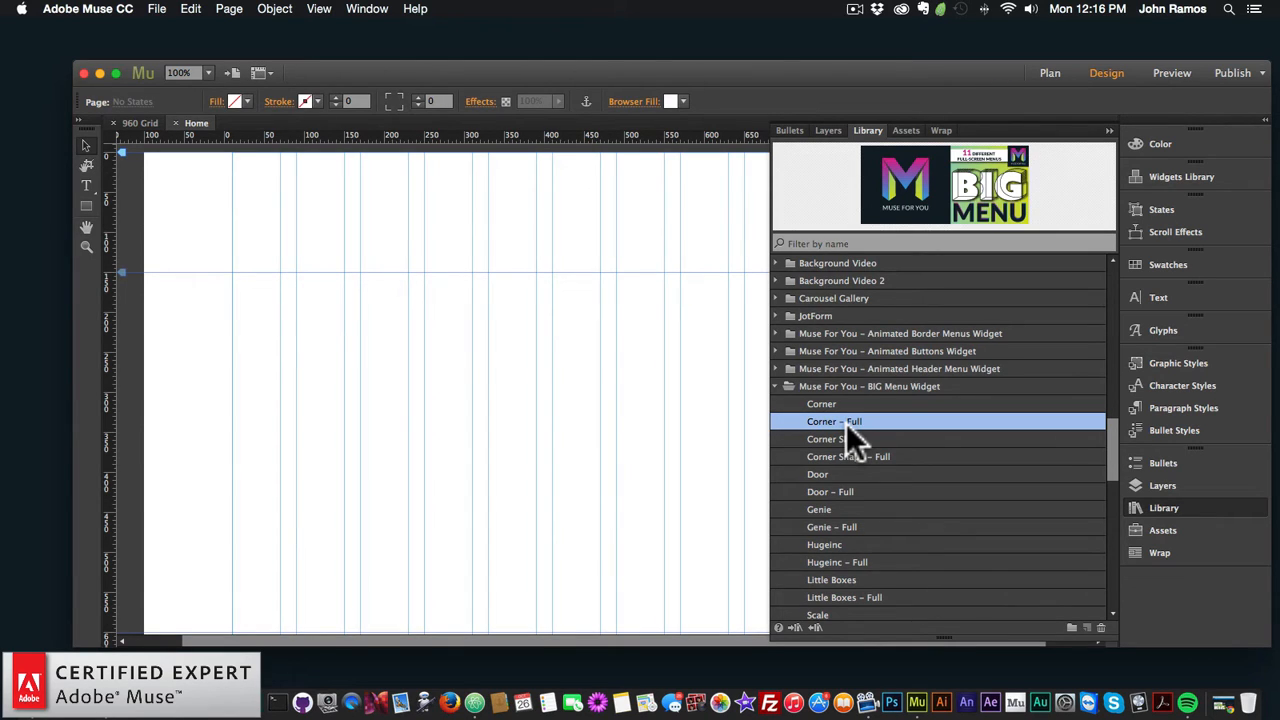
pyautogui.click(843, 403)
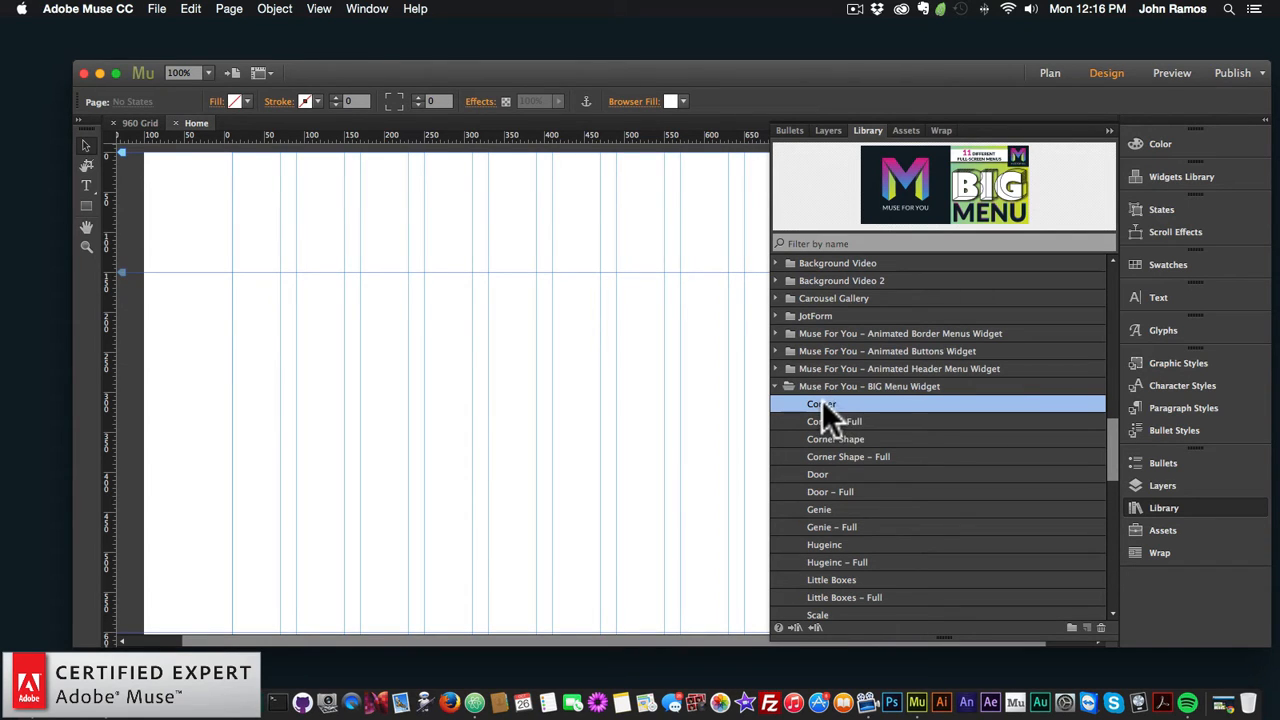
# Step: Drag the Corner widget onto the Home page, close the Library, and open the widget's options
pyautogui.moveTo(834, 400); pyautogui.dragTo(234, 273)
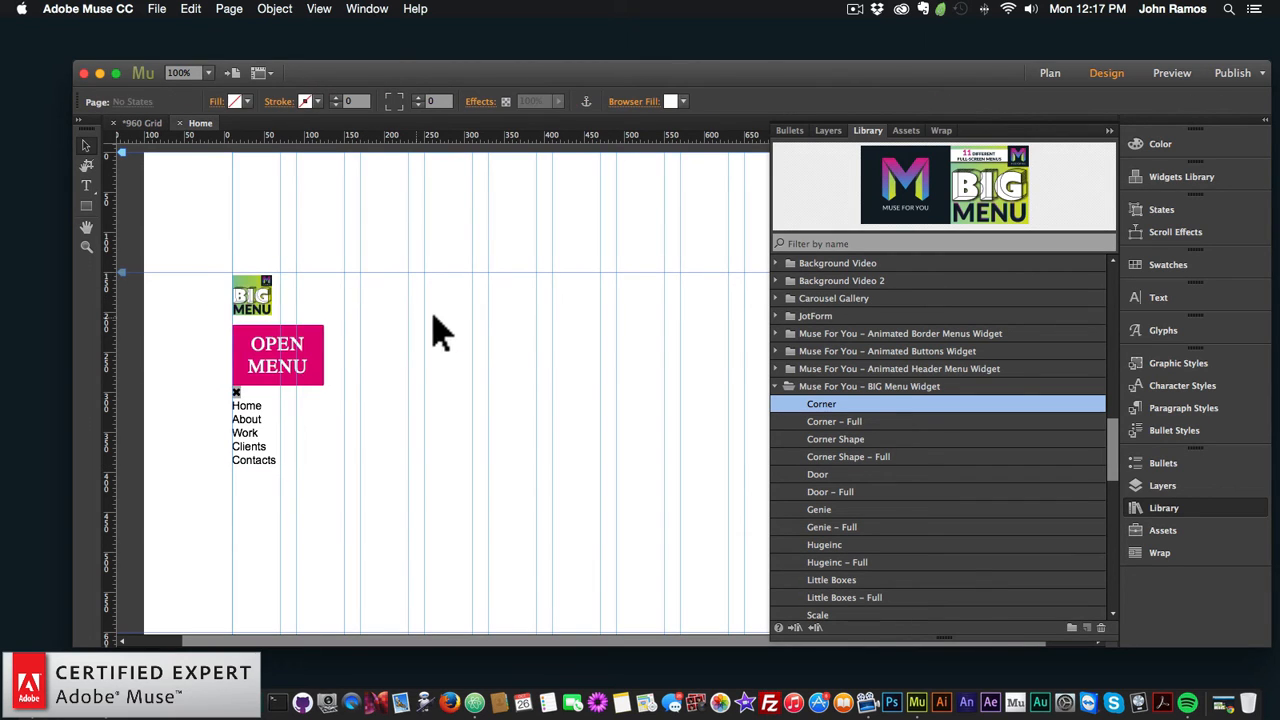
pyautogui.click(1164, 507)
pyautogui.click(268, 290)
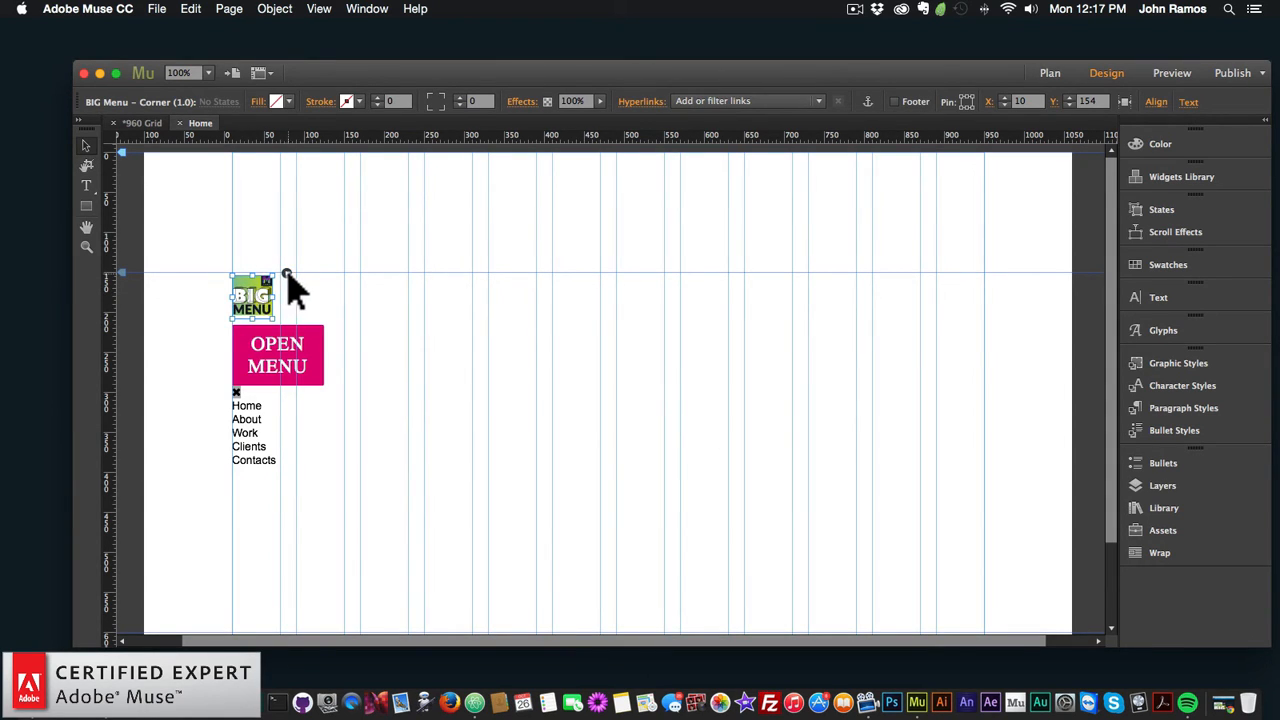
pyautogui.click(286, 272)
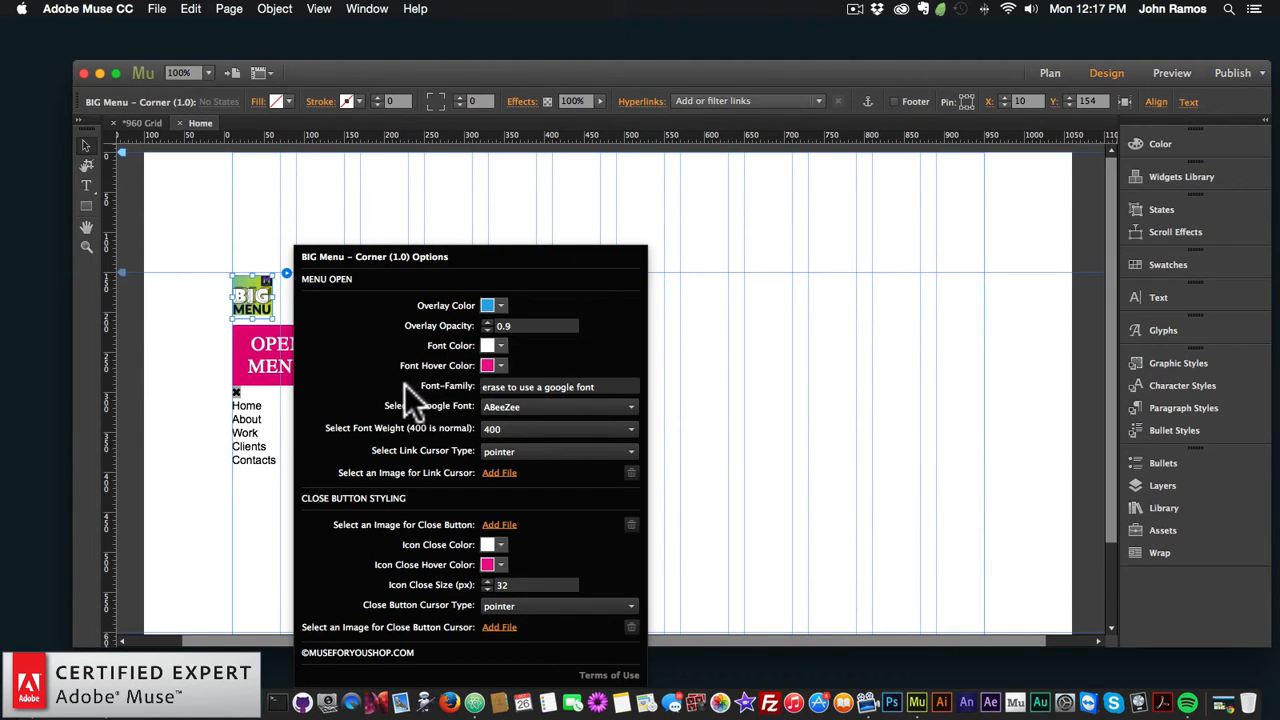
# Step: Review the menu font settings, keeping Google Font ABeeZee at font weight 400
pyautogui.click(603, 386)
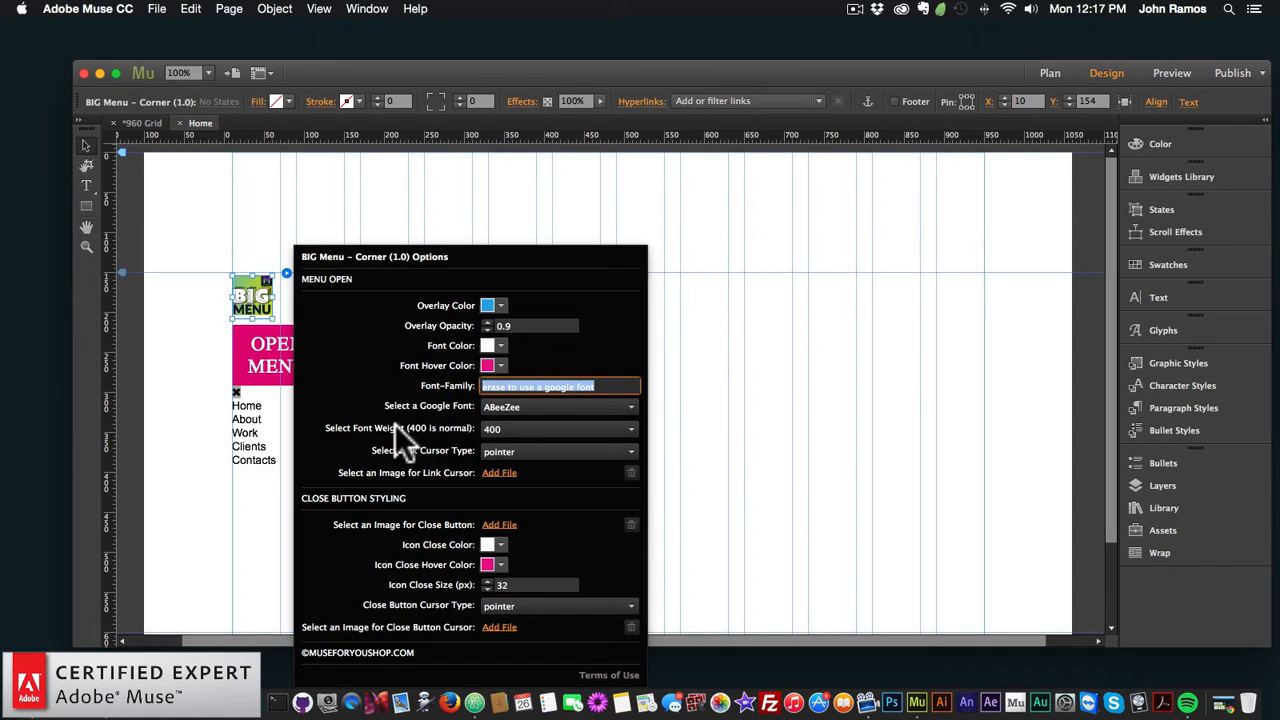
pyautogui.click(490, 428)
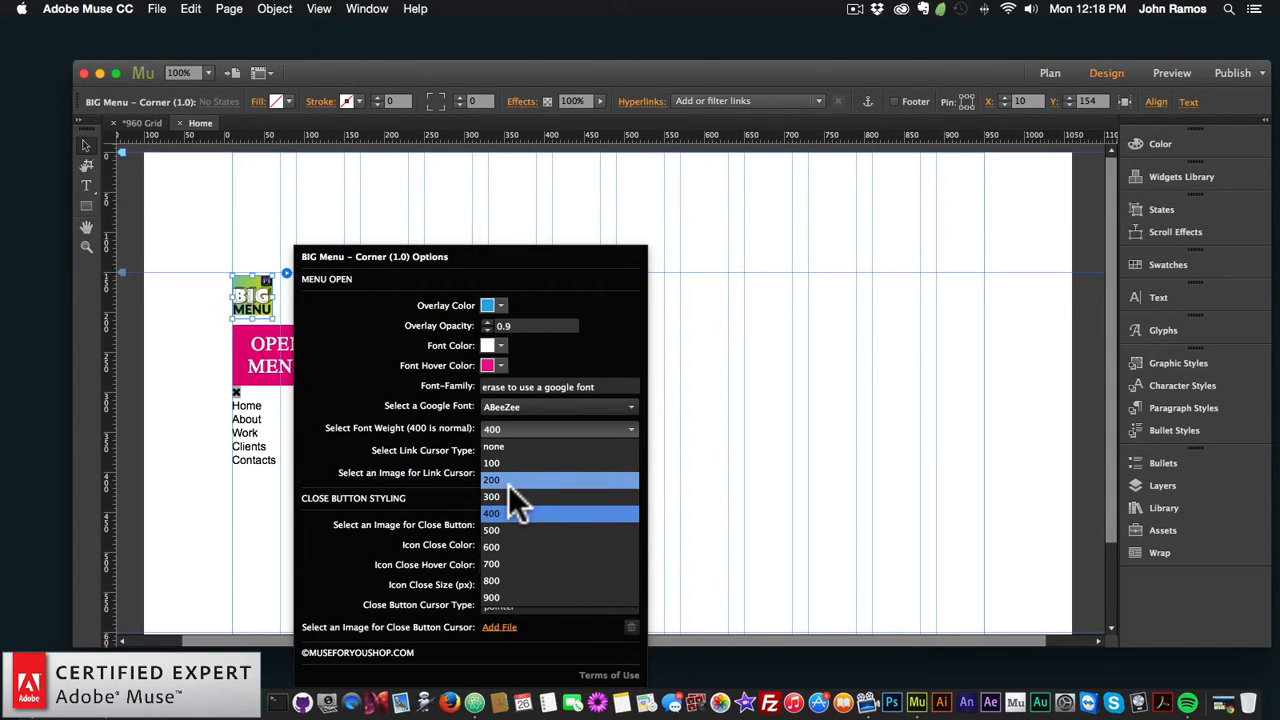
pyautogui.click(403, 447)
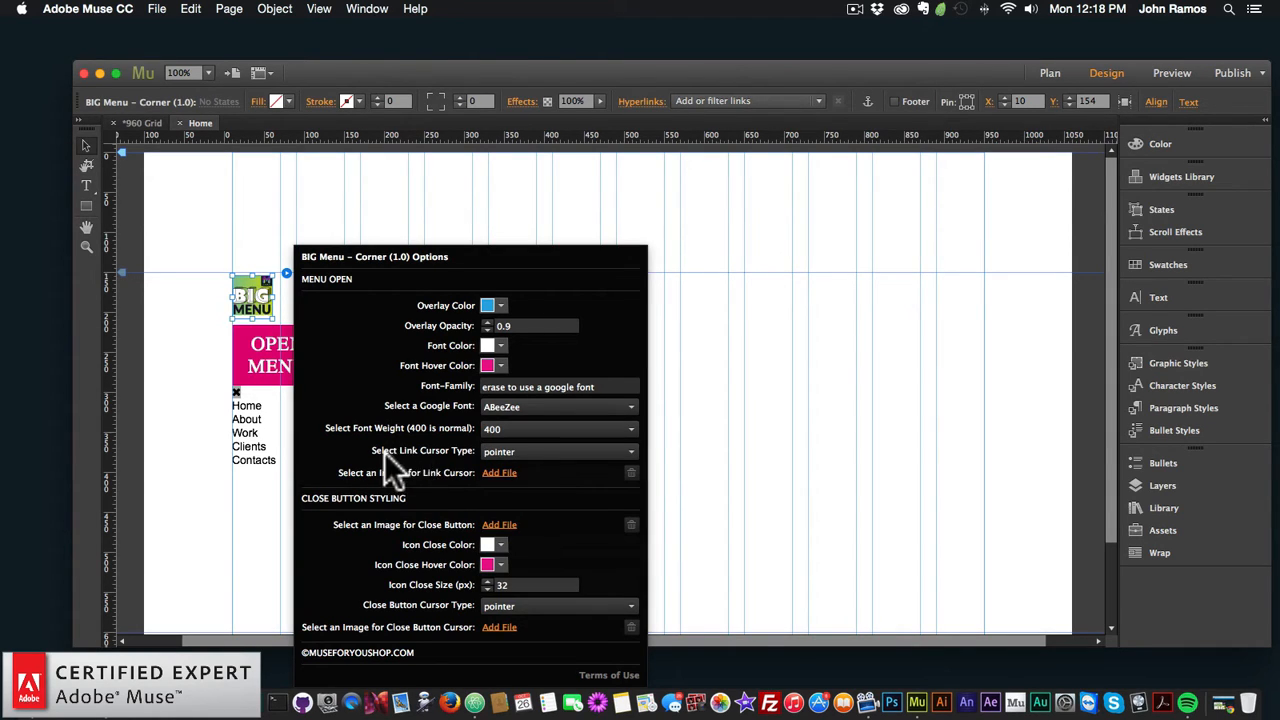
# Step: Keep Link and Close Button cursor types at pointer, then deselect the widget on the canvas
pyautogui.click(527, 452)
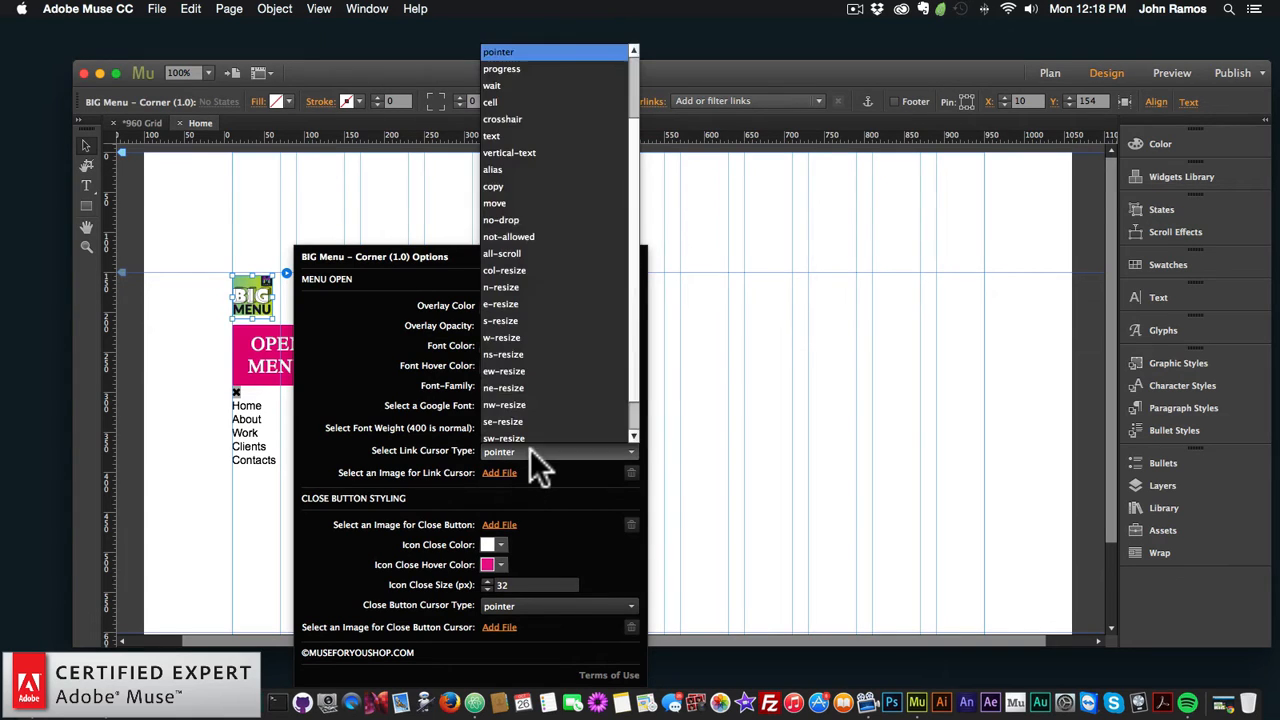
pyautogui.scroll(-1, 538, 385)
pyautogui.scroll(2, 542, 380)
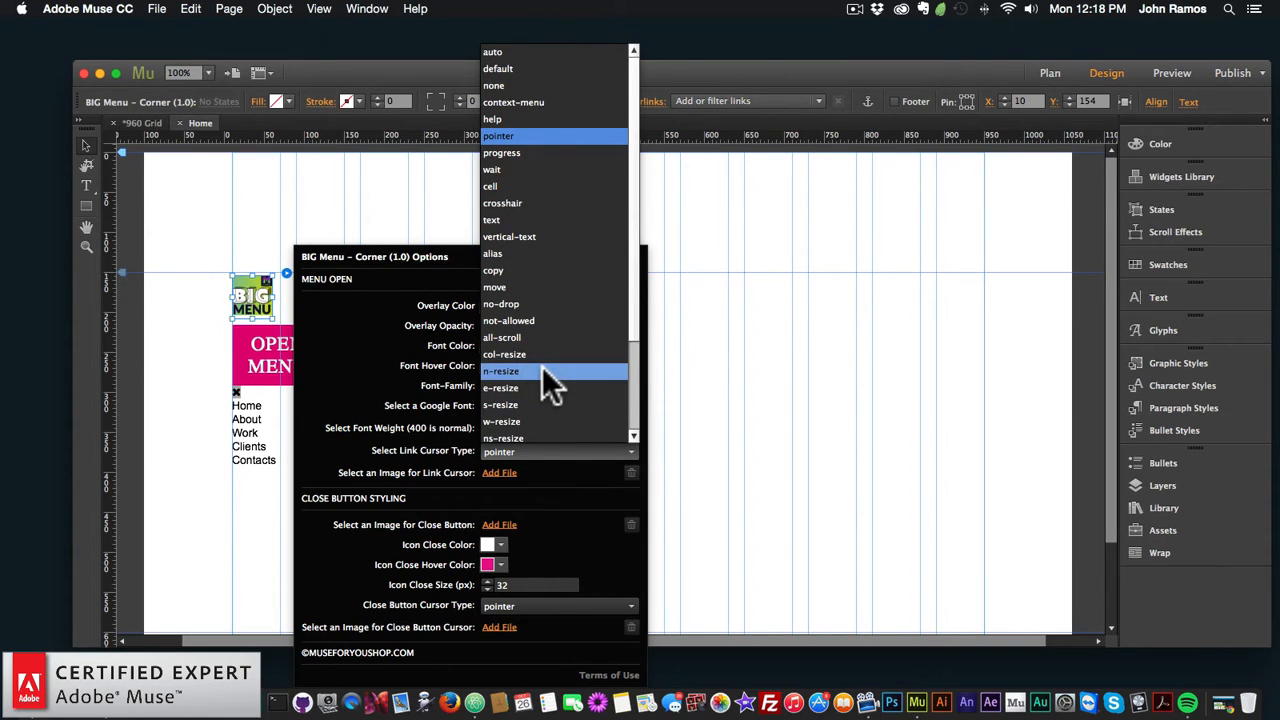
pyautogui.scroll(-2, 545, 390)
pyautogui.click(419, 468)
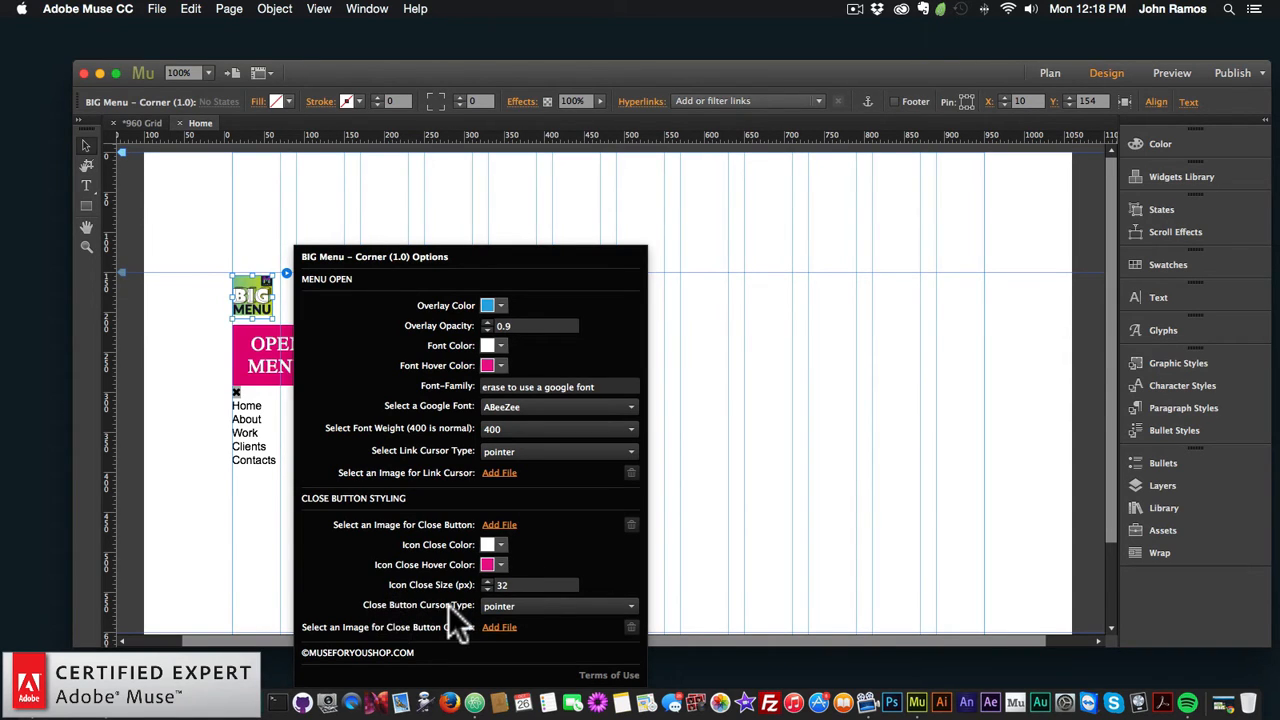
pyautogui.click(531, 605)
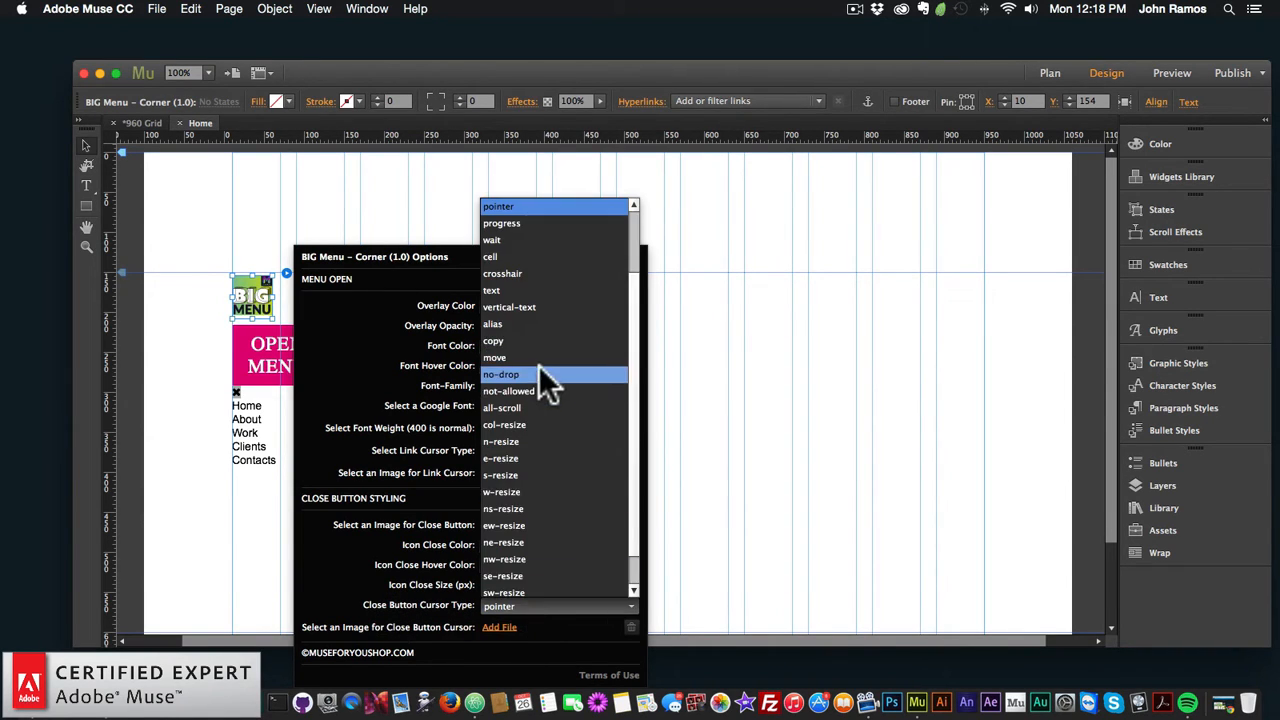
pyautogui.scroll(5, 541, 375)
pyautogui.click(385, 559)
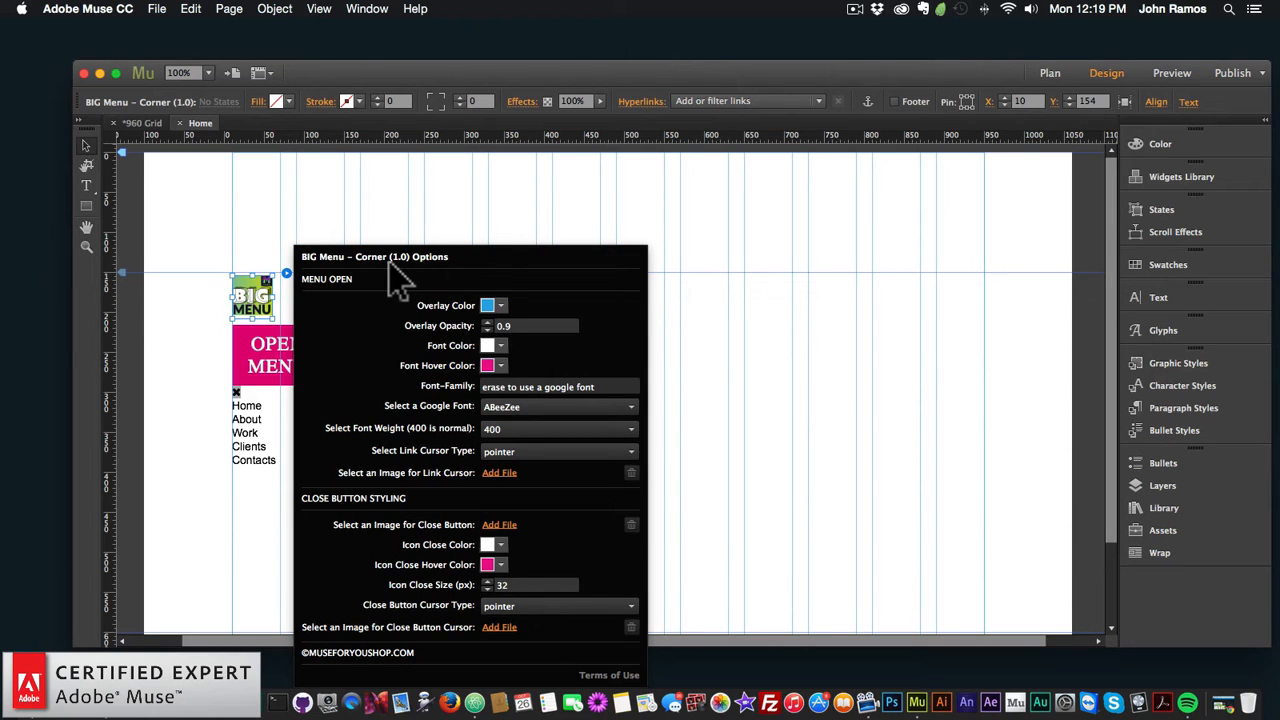
pyautogui.click(436, 242)
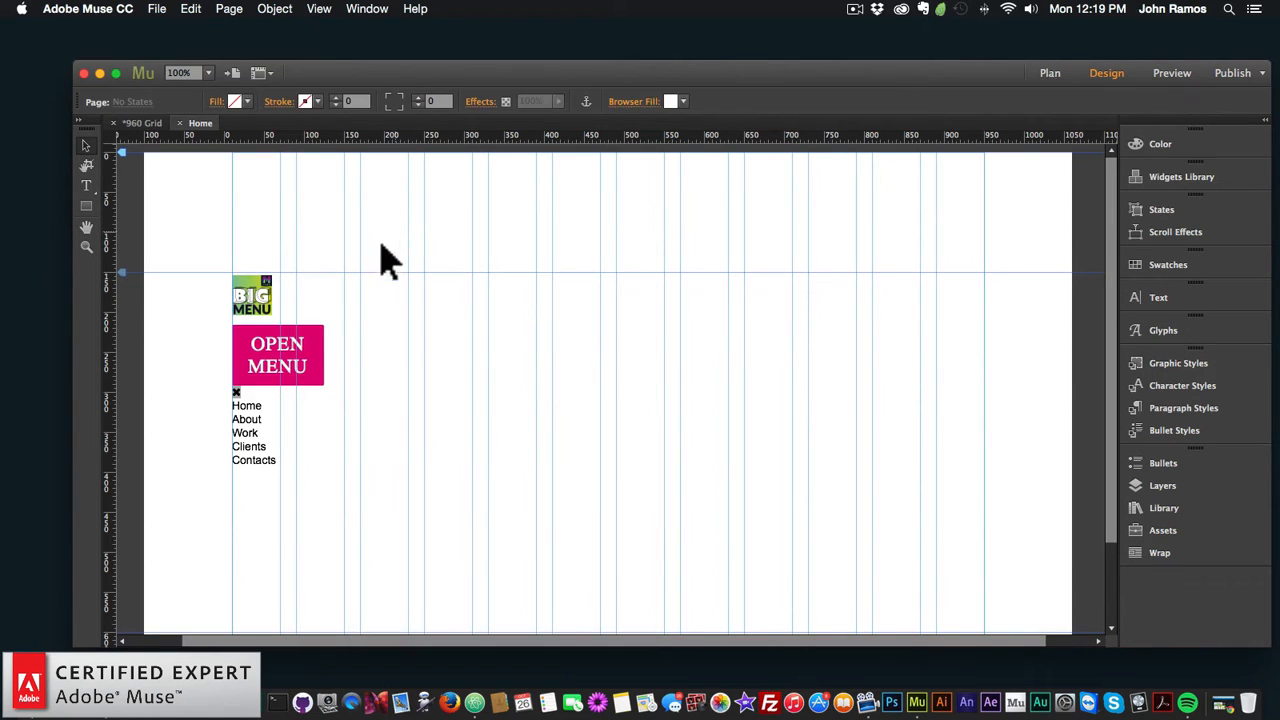
# Step: Select the OPEN MENU button, show its options, and highlight the 'Open Menu' button text
pyautogui.click(294, 362)
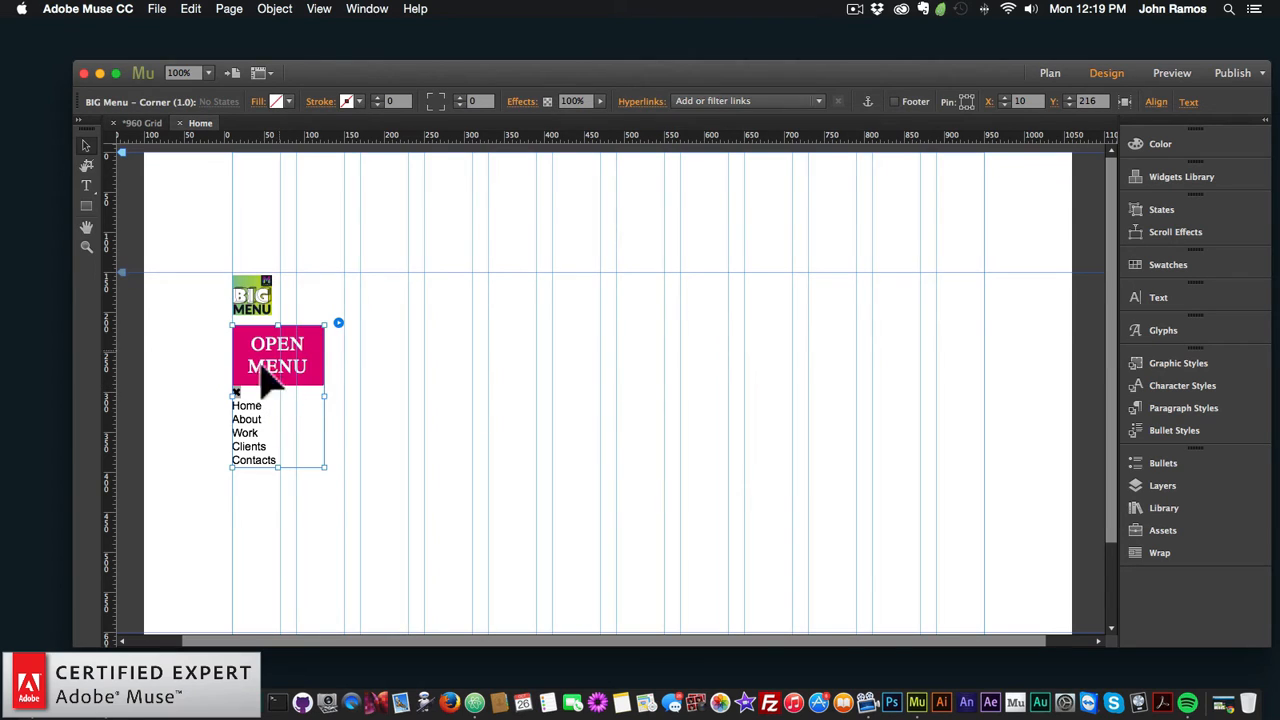
pyautogui.click(338, 322)
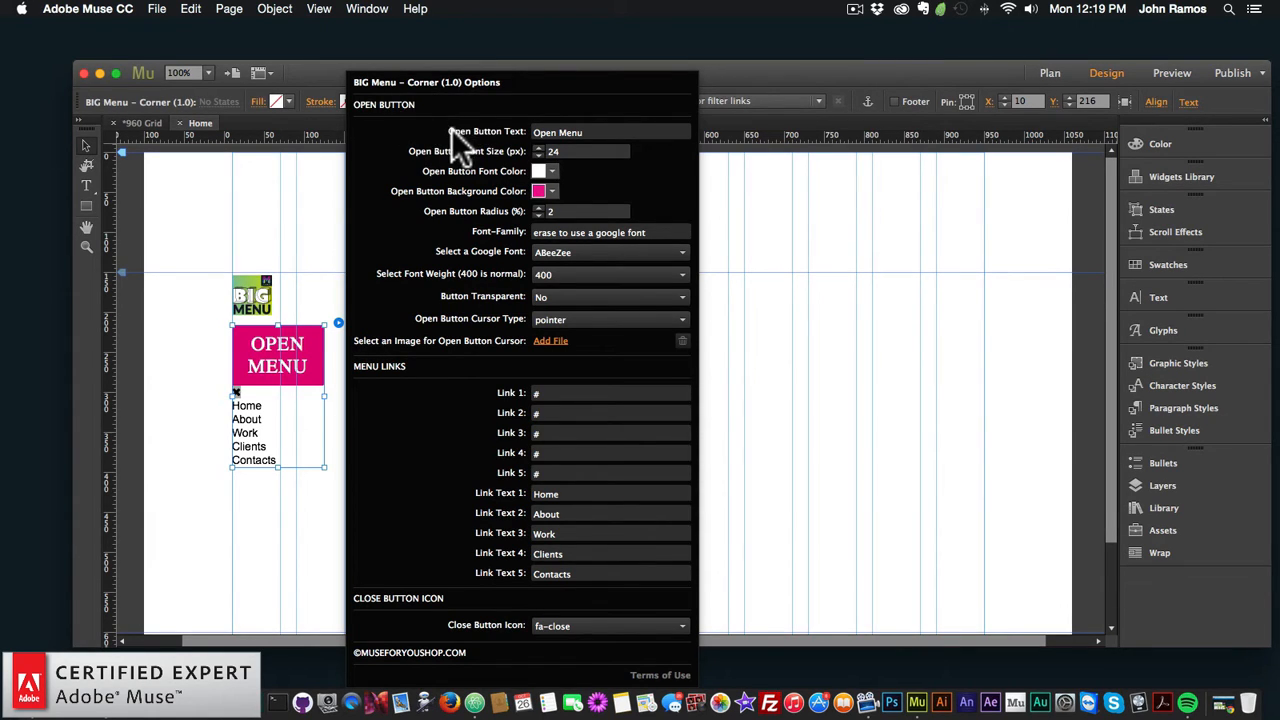
pyautogui.moveTo(592, 132); pyautogui.dragTo(512, 128)
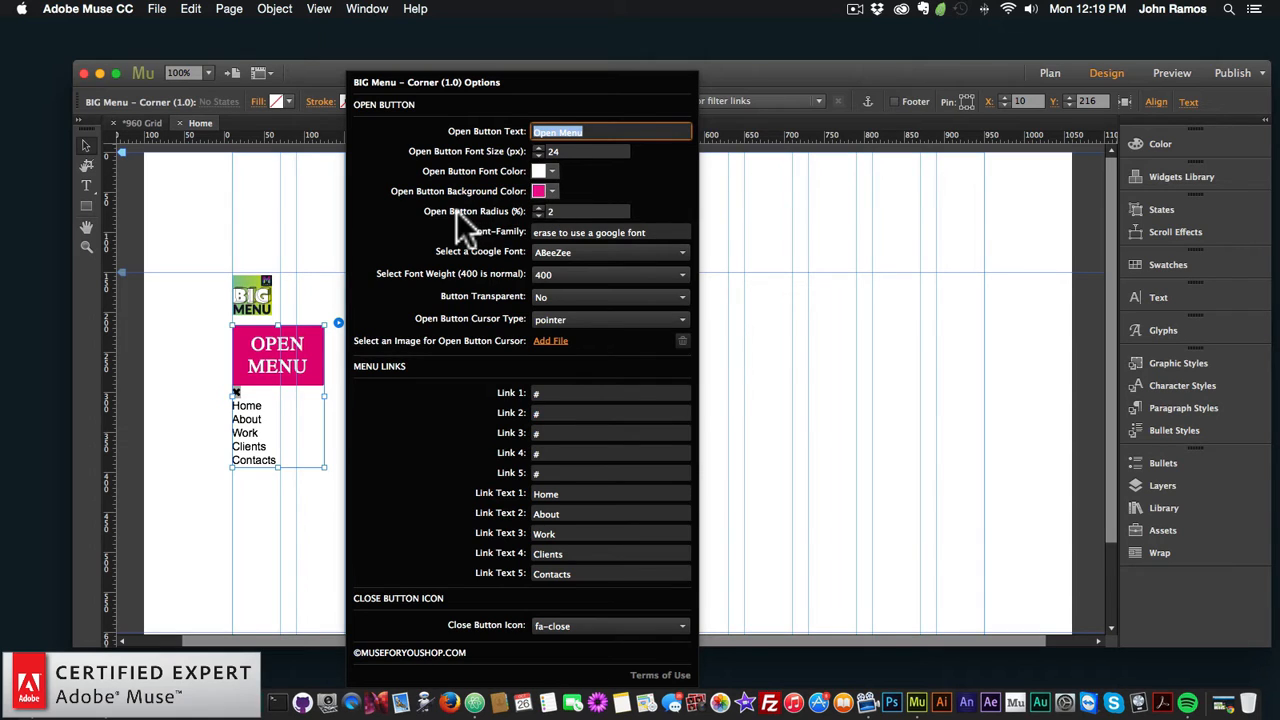
# Step: Change the Open Button Radius from 2 to 50 to give the button pill-shaped ends
pyautogui.click(566, 211)
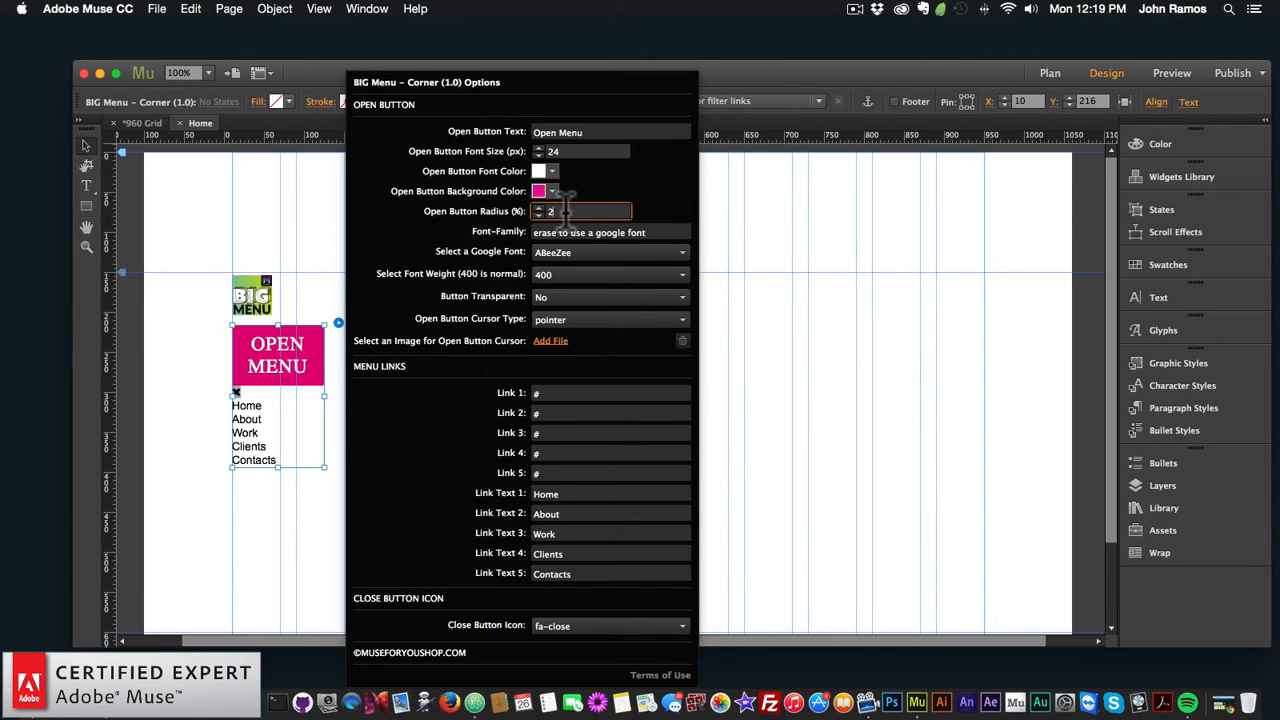
pyautogui.press('BackSpace')
pyautogui.write('50')
pyautogui.press('Return')
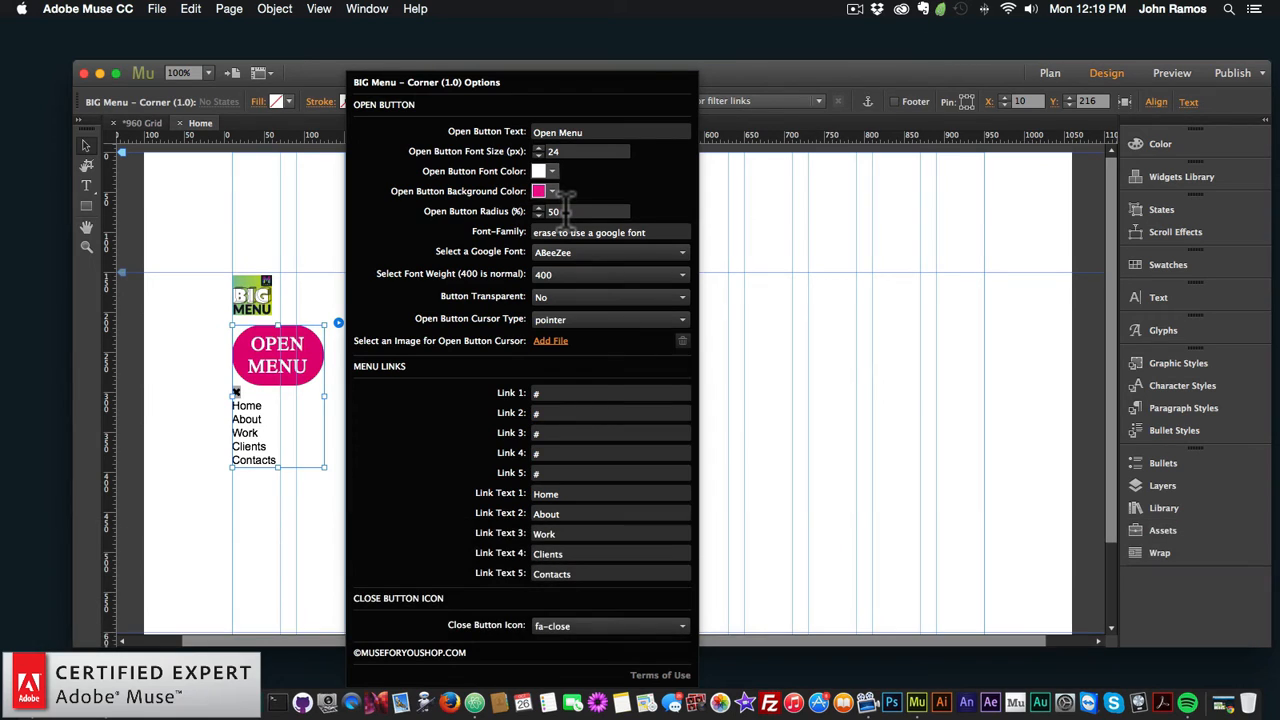
pyautogui.click(280, 360)
# Step: Reopen the widget options and confirm the open button font weight stays at 400
pyautogui.click(338, 322)
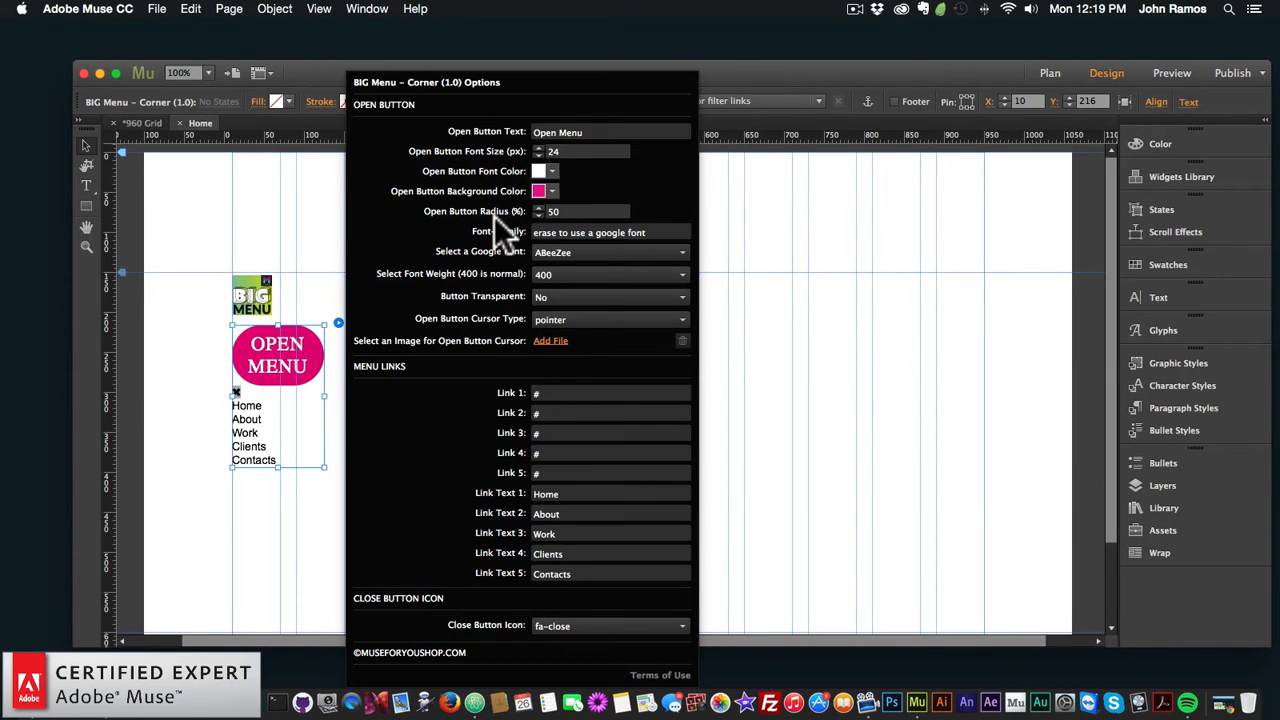
pyautogui.tripleClick(590, 232)
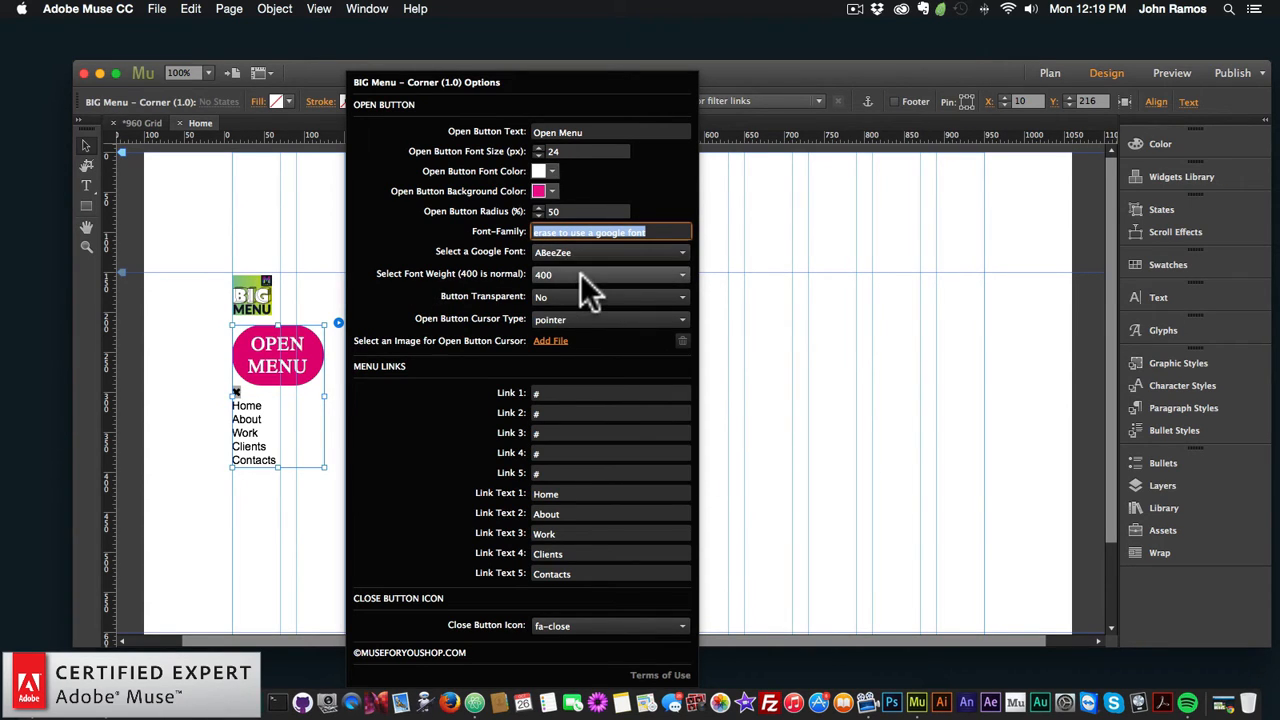
pyautogui.click(580, 273)
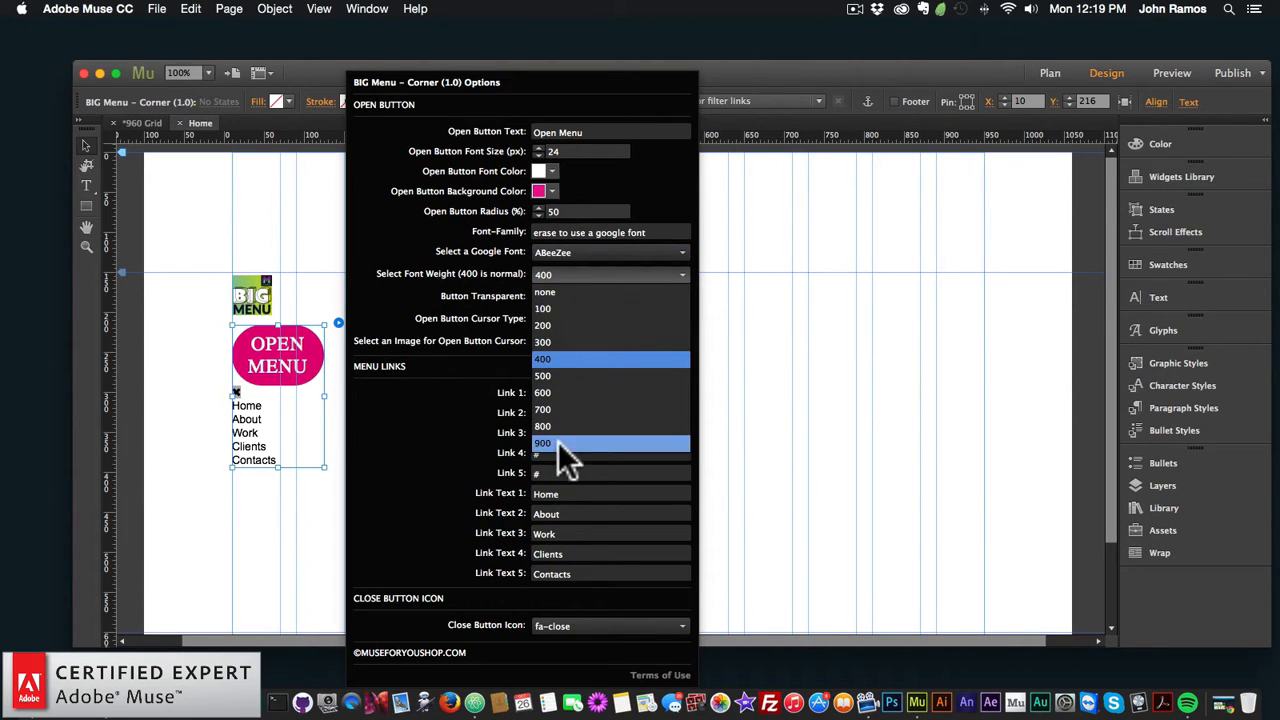
pyautogui.click(467, 337)
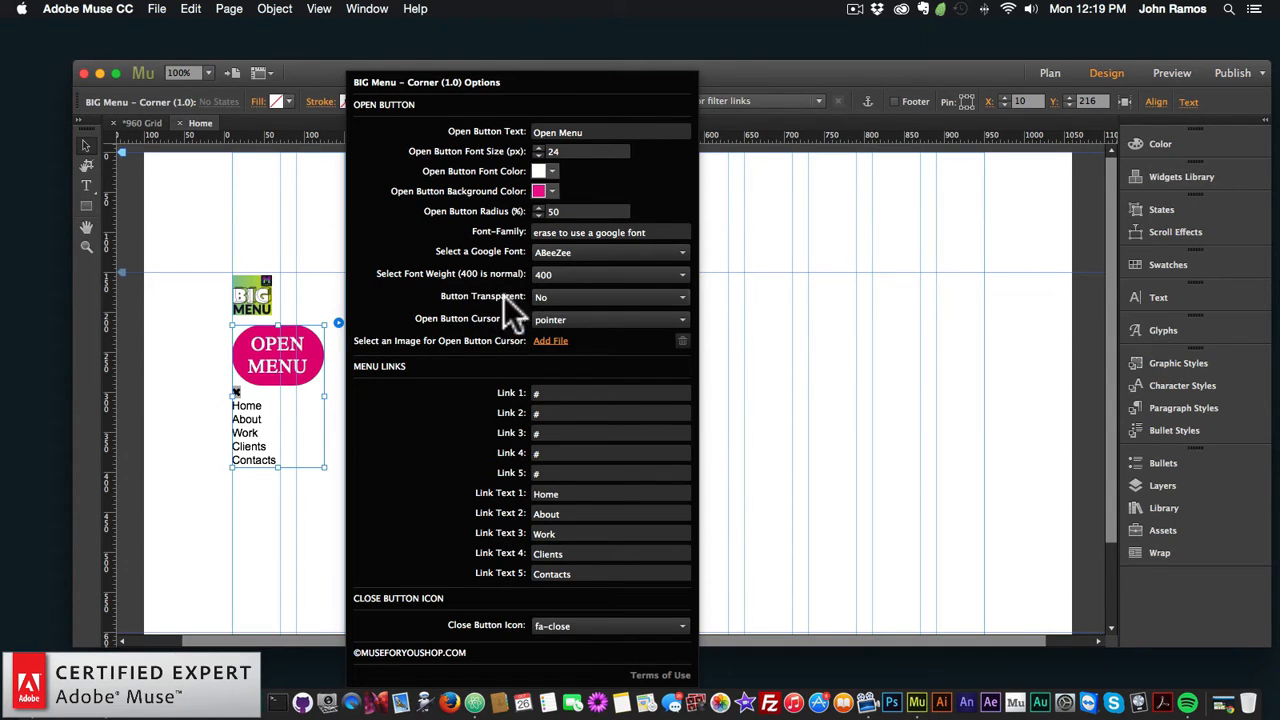
pyautogui.click(563, 296)
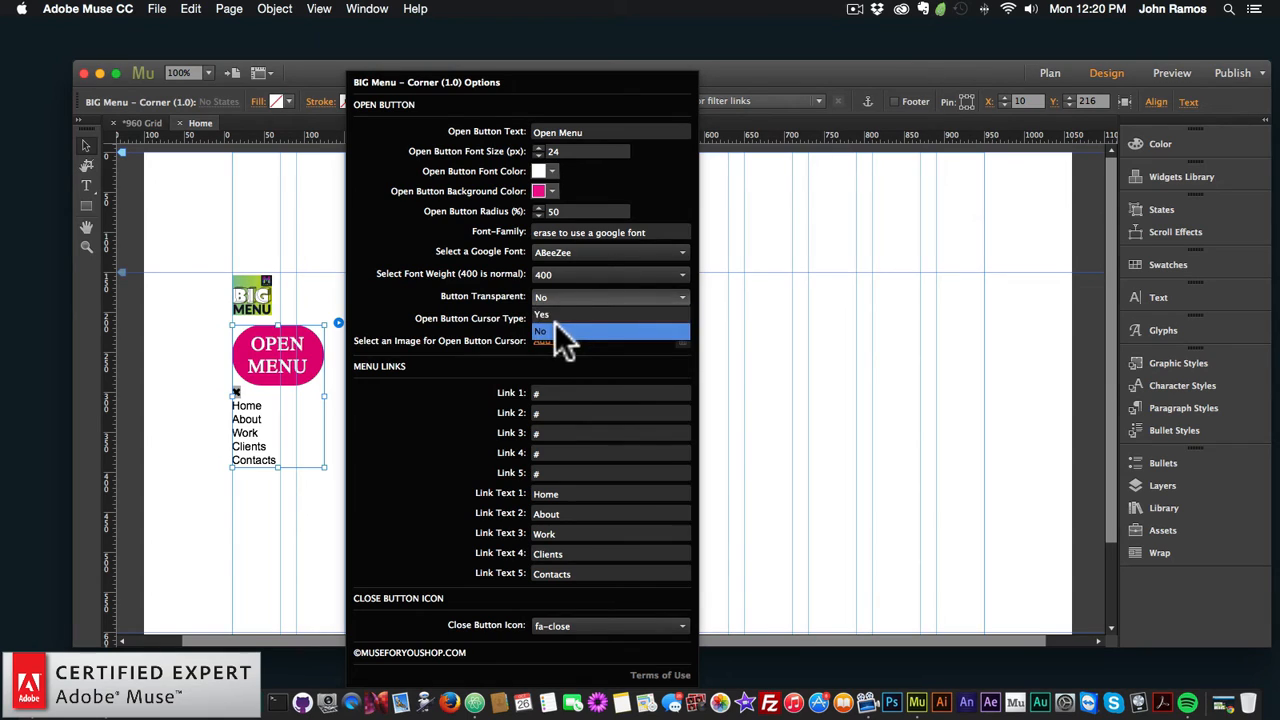
pyautogui.click(557, 321)
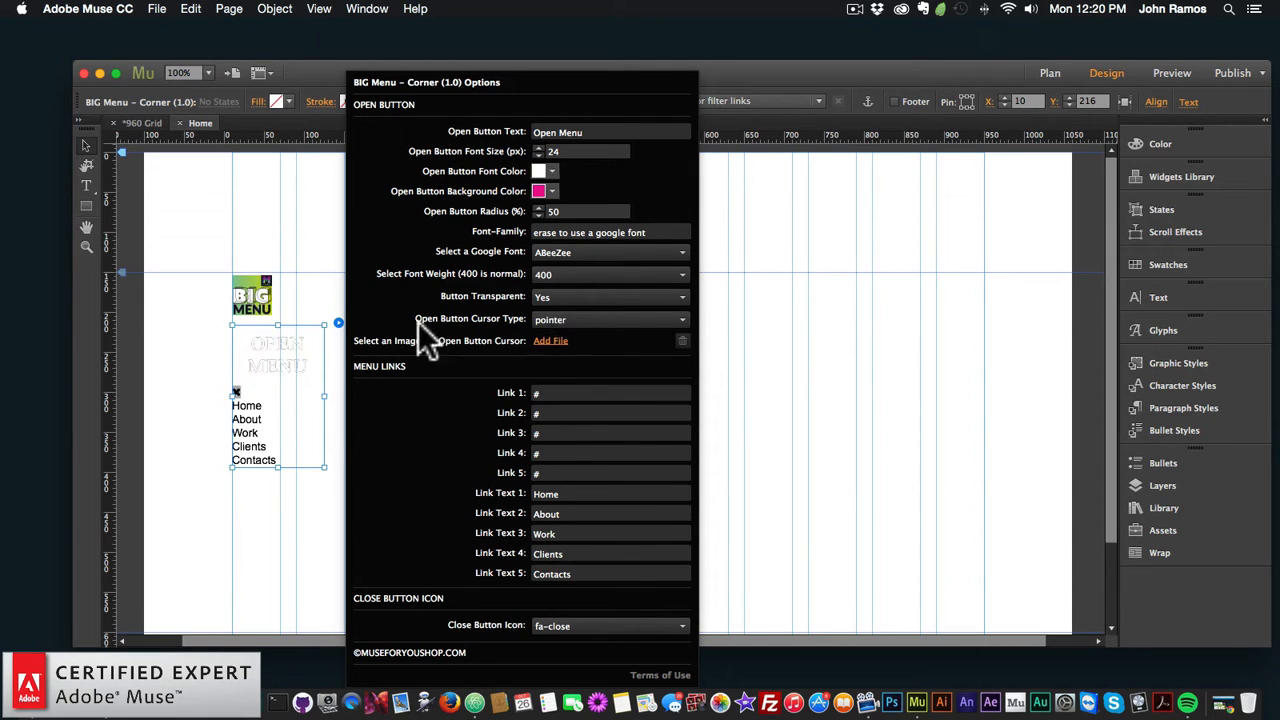
pyautogui.click(575, 296)
pyautogui.click(553, 331)
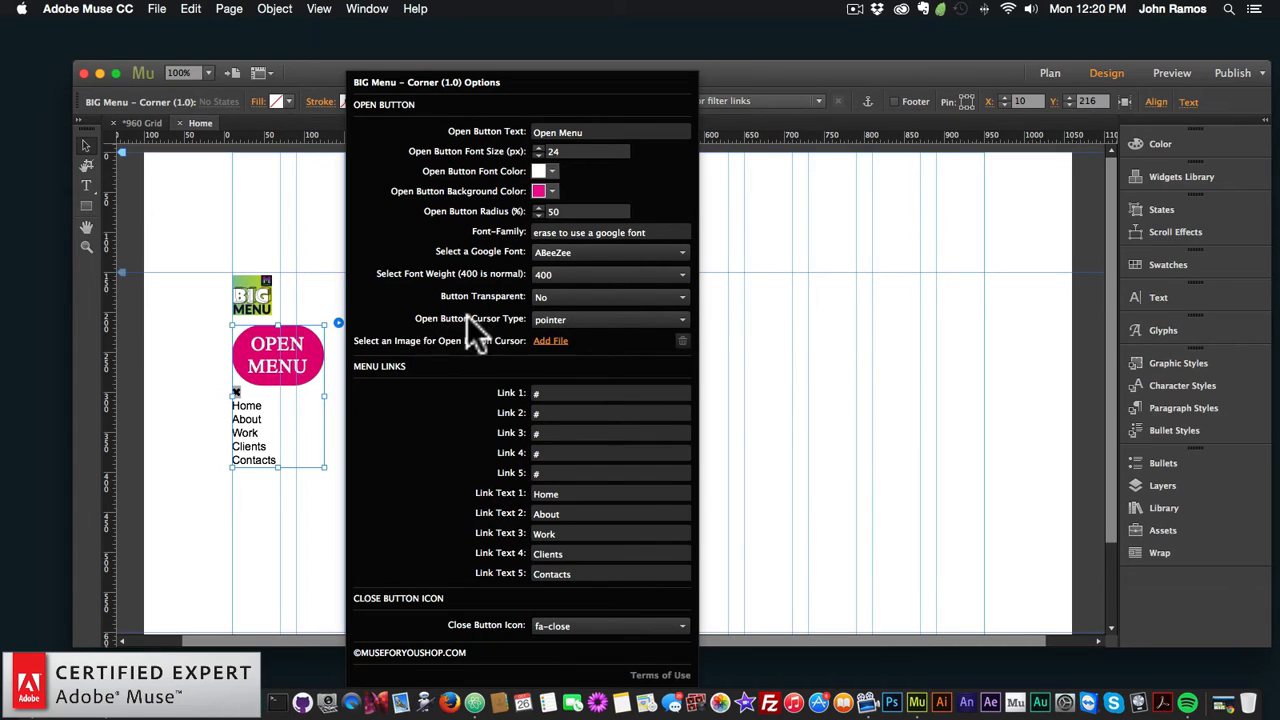
pyautogui.click(585, 319)
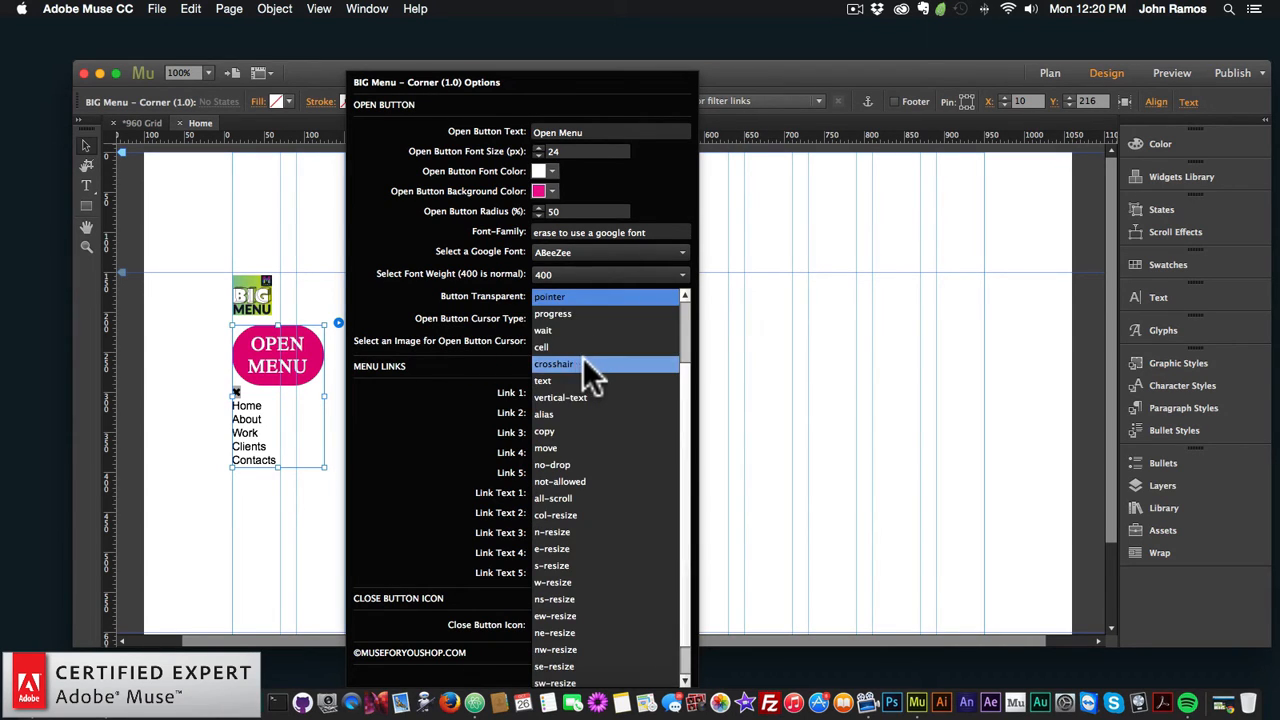
pyautogui.scroll(5, 582, 357)
pyautogui.click(437, 346)
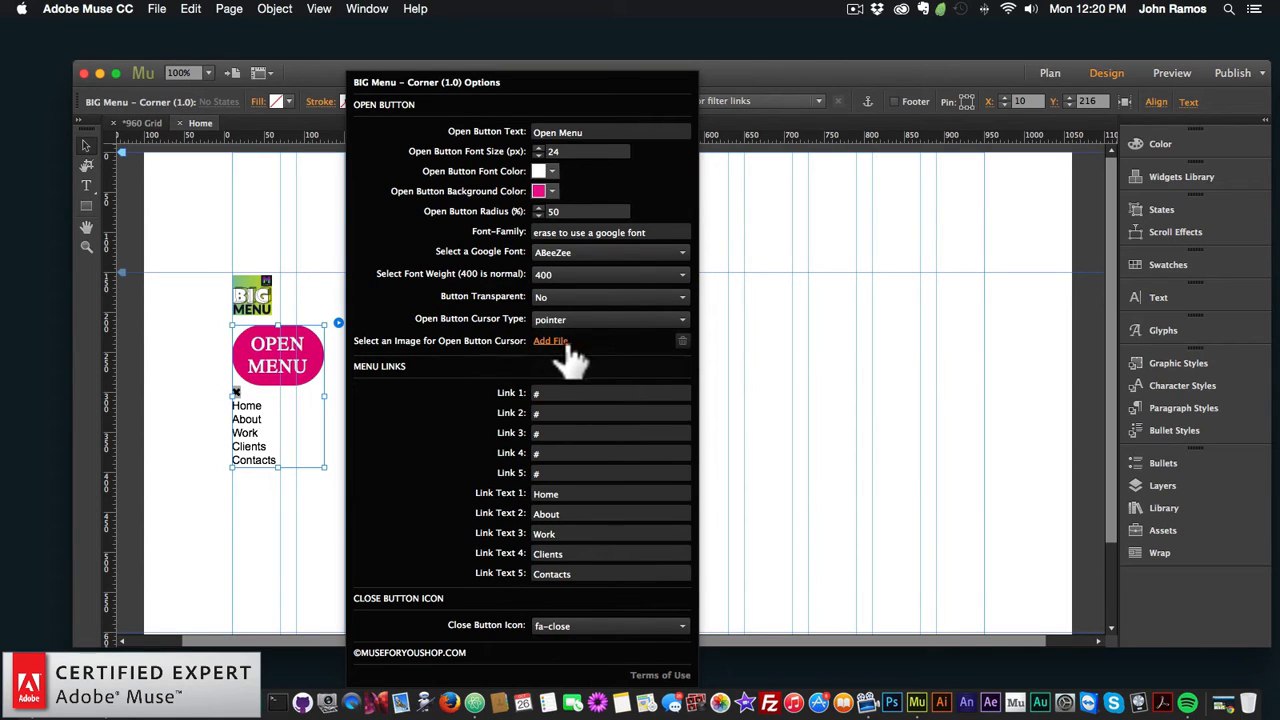
pyautogui.click(557, 393)
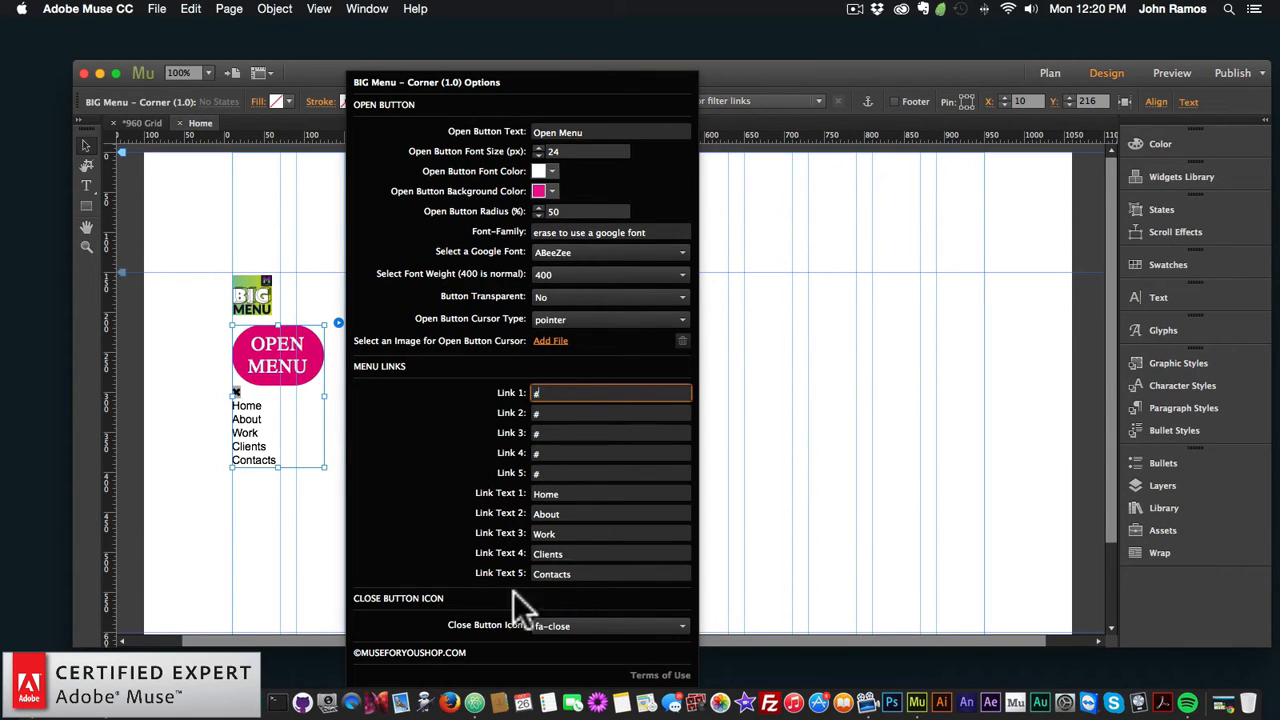
pyautogui.click(568, 625)
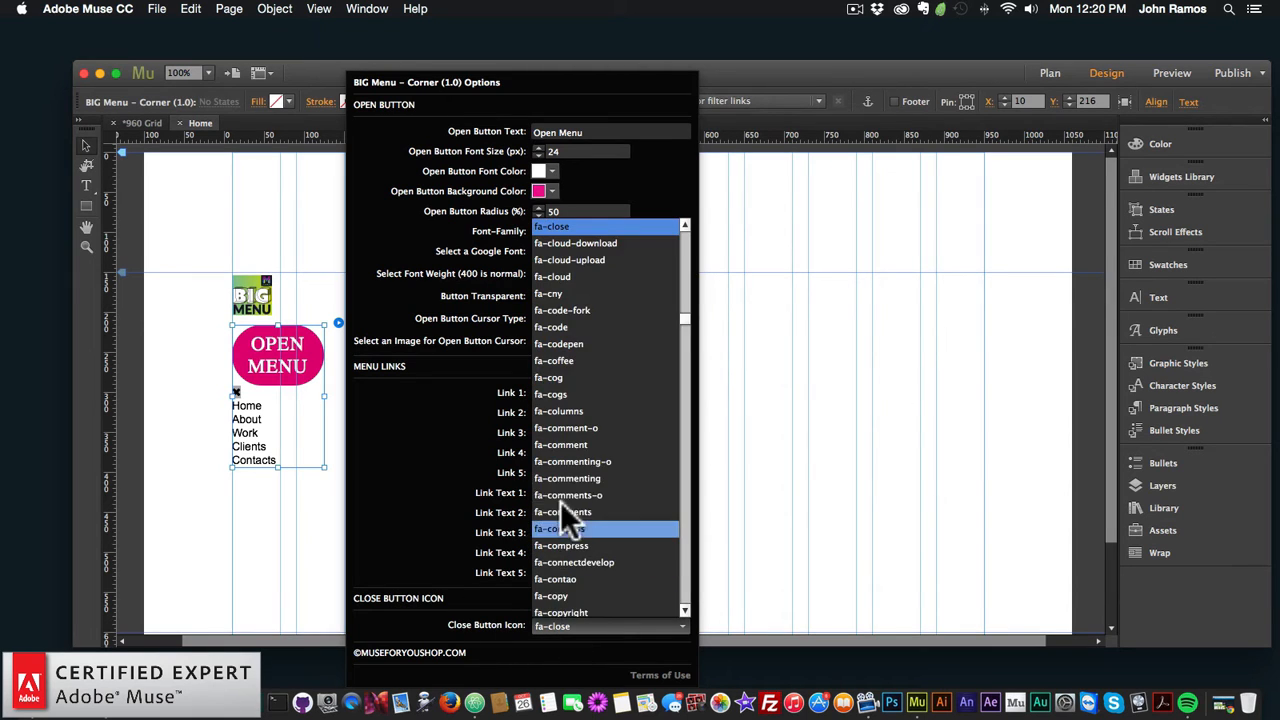
pyautogui.scroll(-10, 562, 495)
pyautogui.scroll(15, 570, 488)
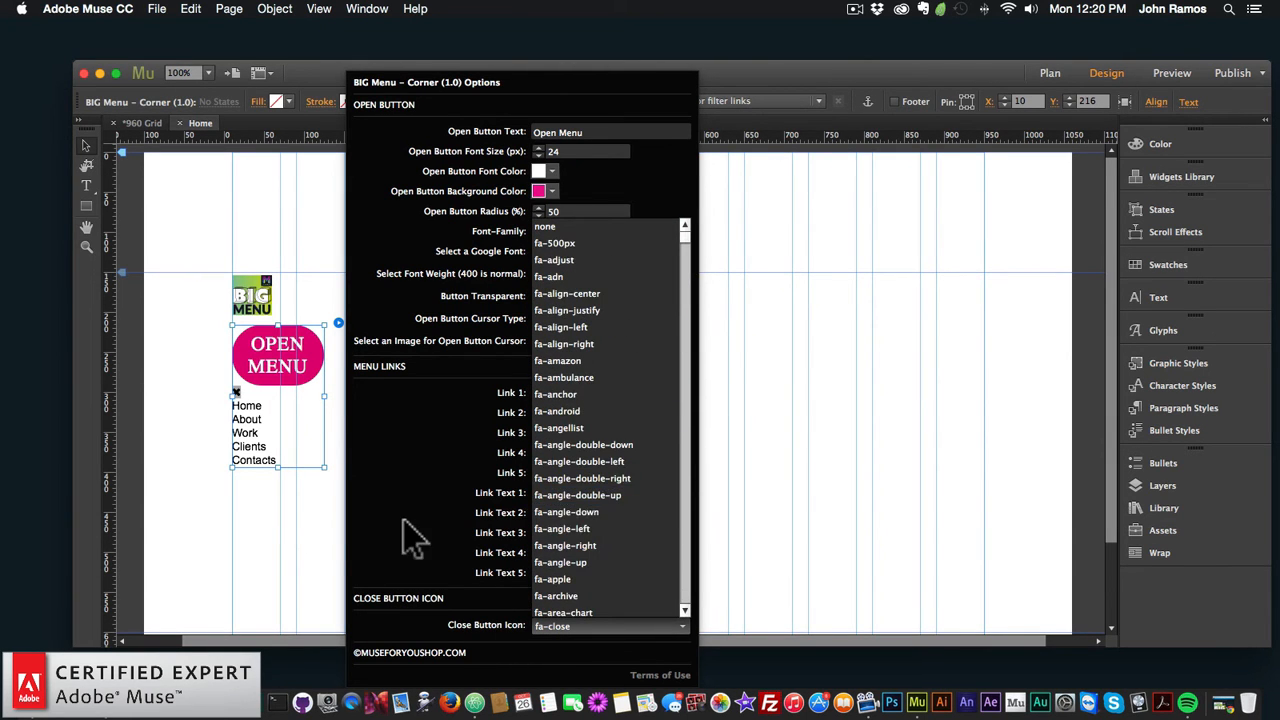
pyautogui.click(437, 540)
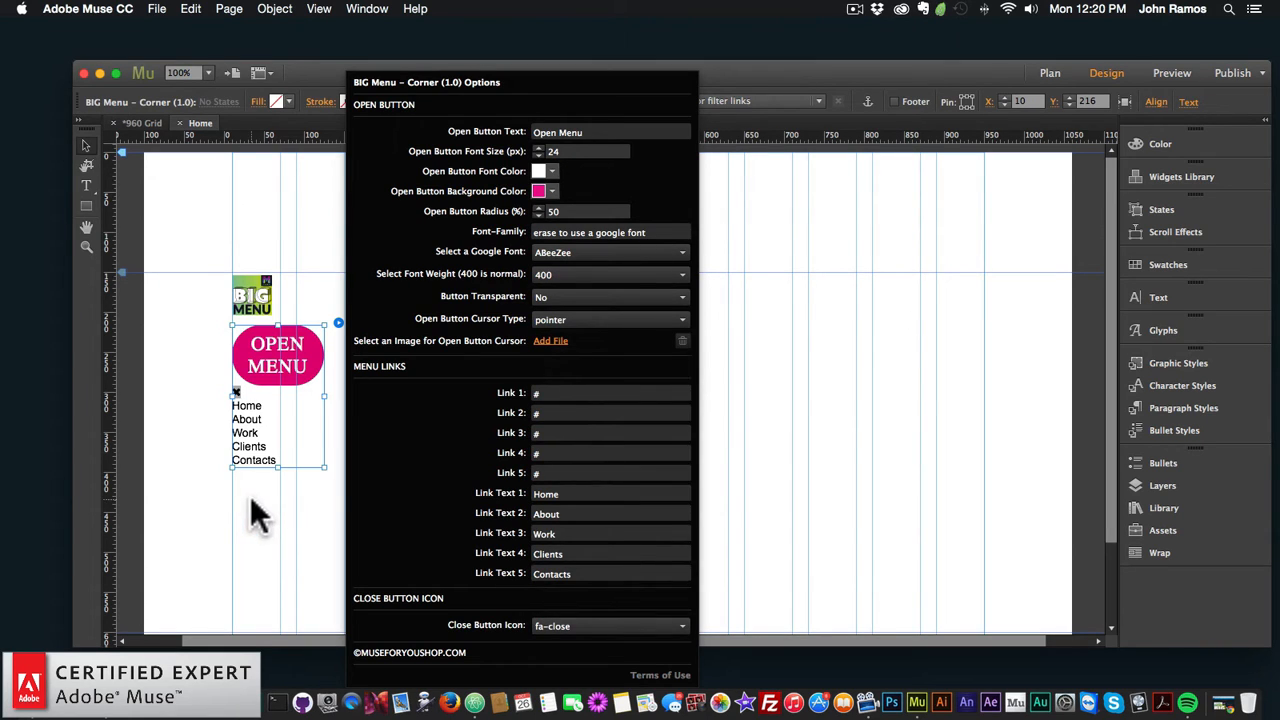
pyautogui.click(262, 516)
pyautogui.click(316, 352)
pyautogui.click(338, 323)
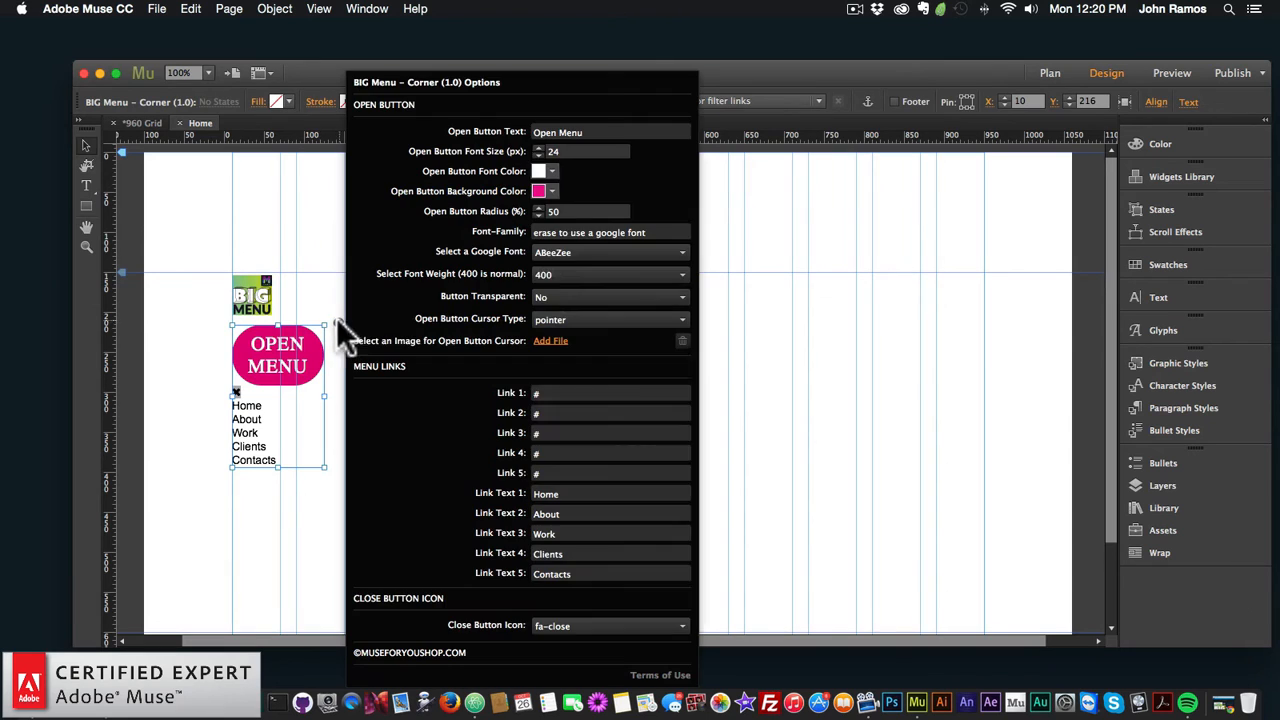
pyautogui.doubleClick(565, 212)
# Step: Set the Open Button Radius to 0 for square corners
pyautogui.write('0')
pyautogui.press('Return')
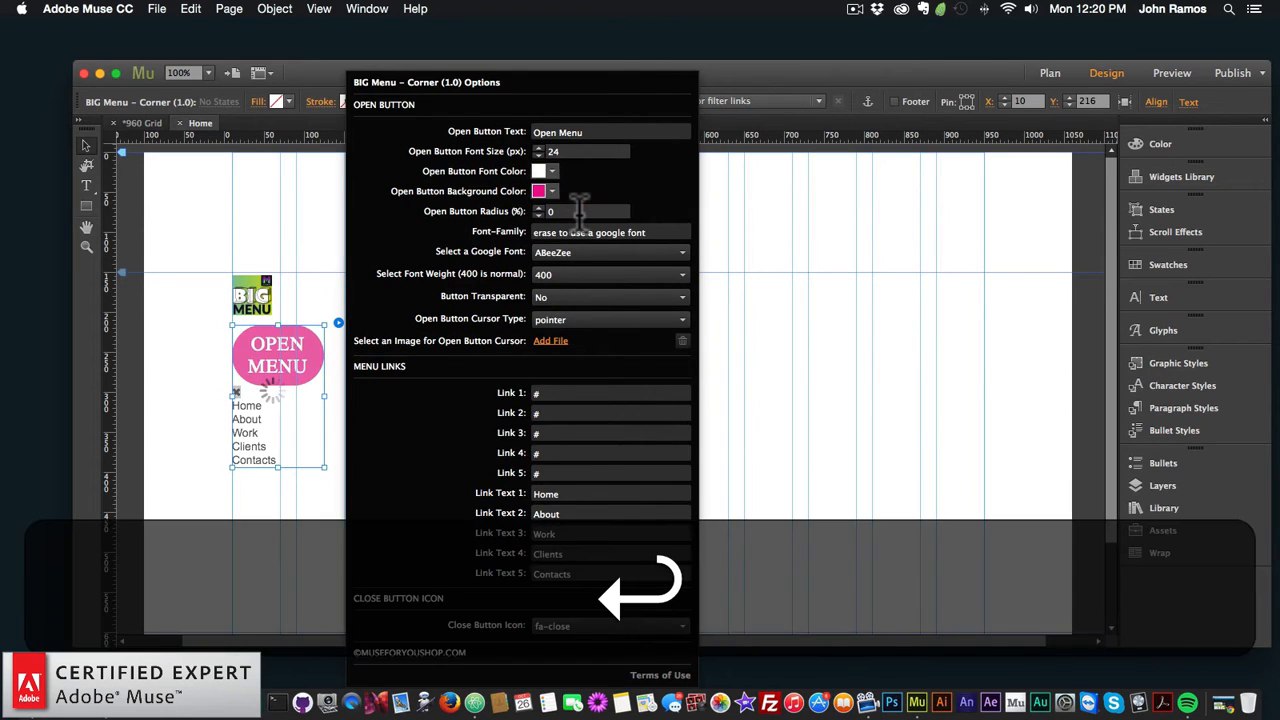
pyautogui.click(268, 376)
# Step: Move the menu widget to the page centre near the top guide and preview the page in the browser
pyautogui.moveTo(268, 376); pyautogui.dragTo(766, 349)
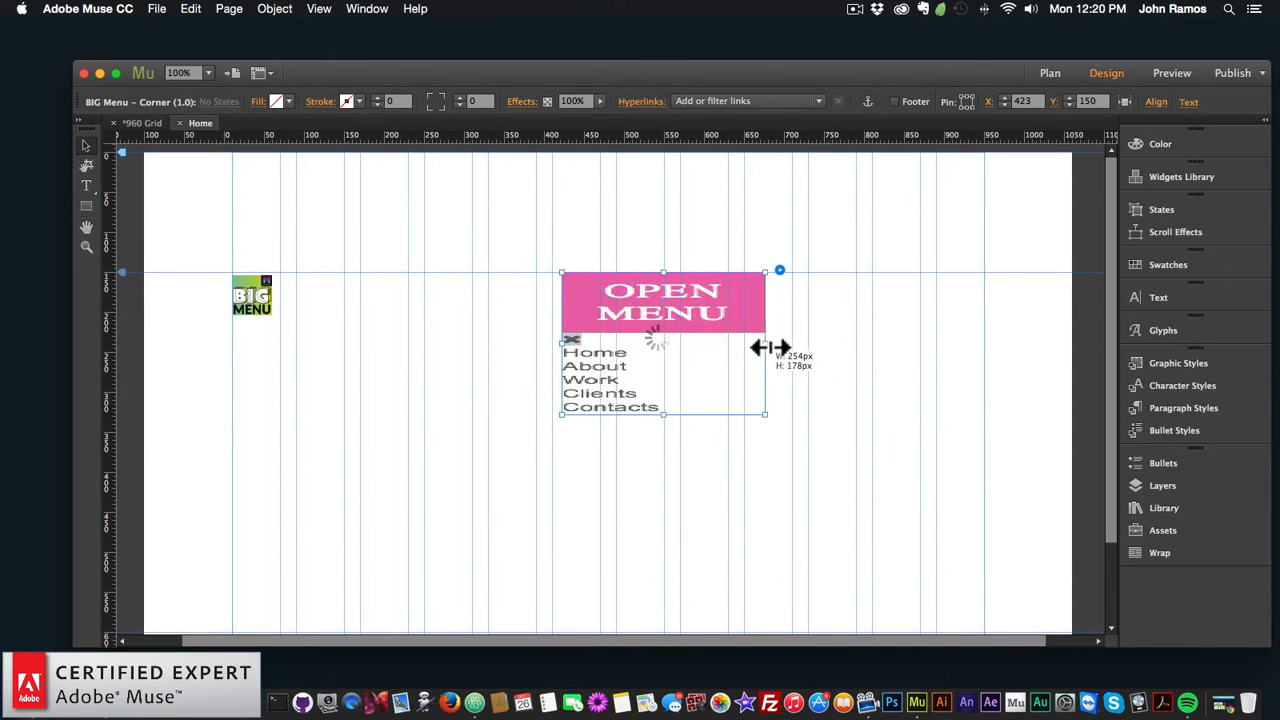
pyautogui.moveTo(684, 306); pyautogui.dragTo(630, 314)
pyautogui.click(415, 340)
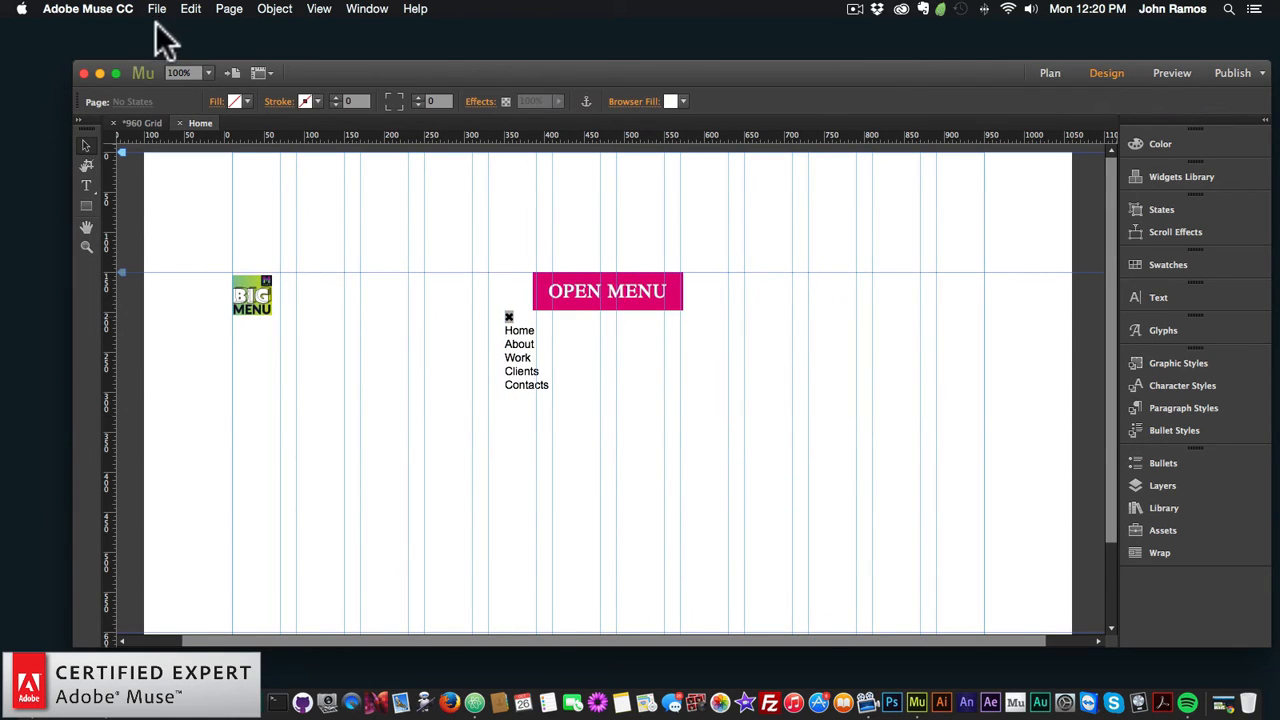
pyautogui.click(157, 8)
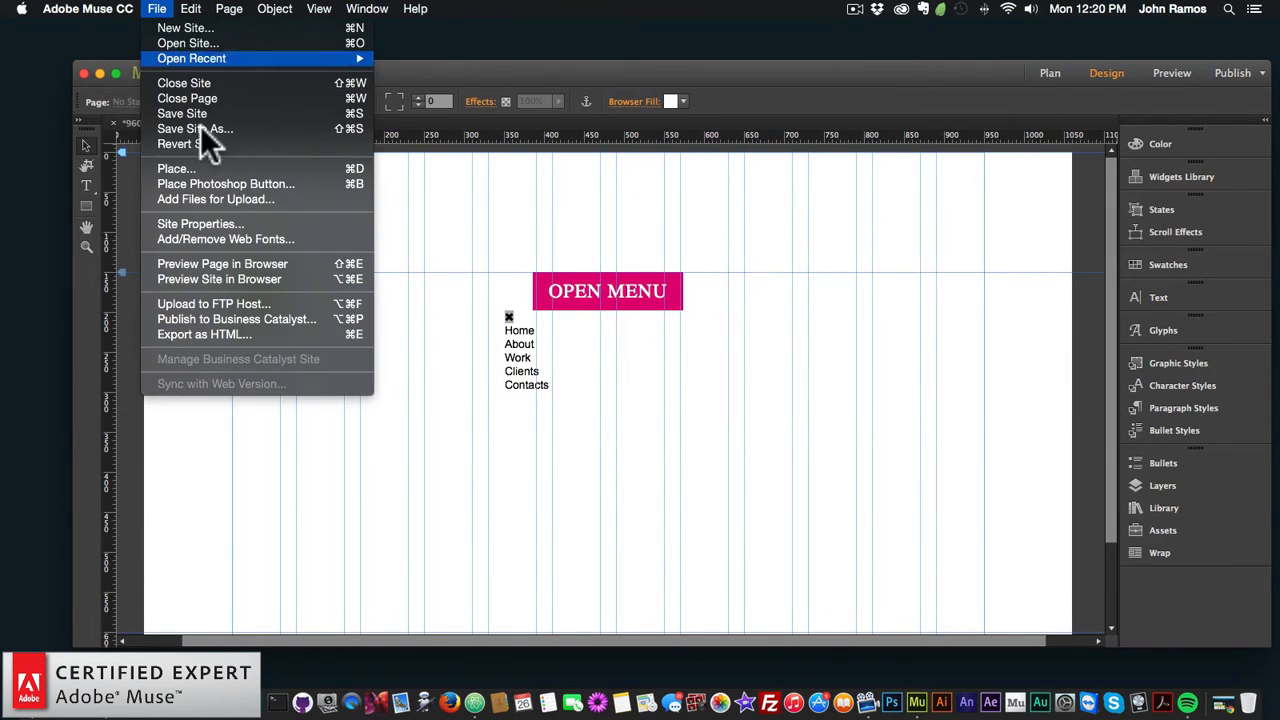
pyautogui.click(222, 265)
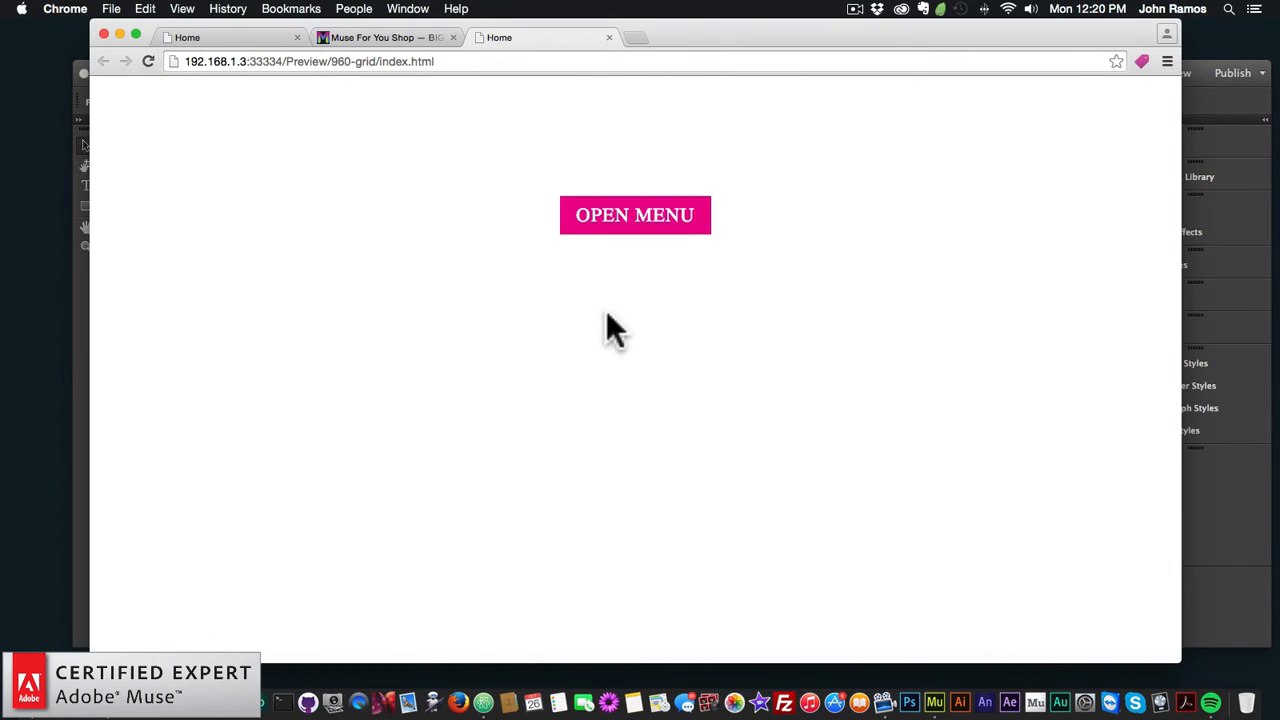
# Step: Open and close the full-screen menu overlay three times in the Chrome preview, then return to Adobe Muse
pyautogui.click(638, 214)
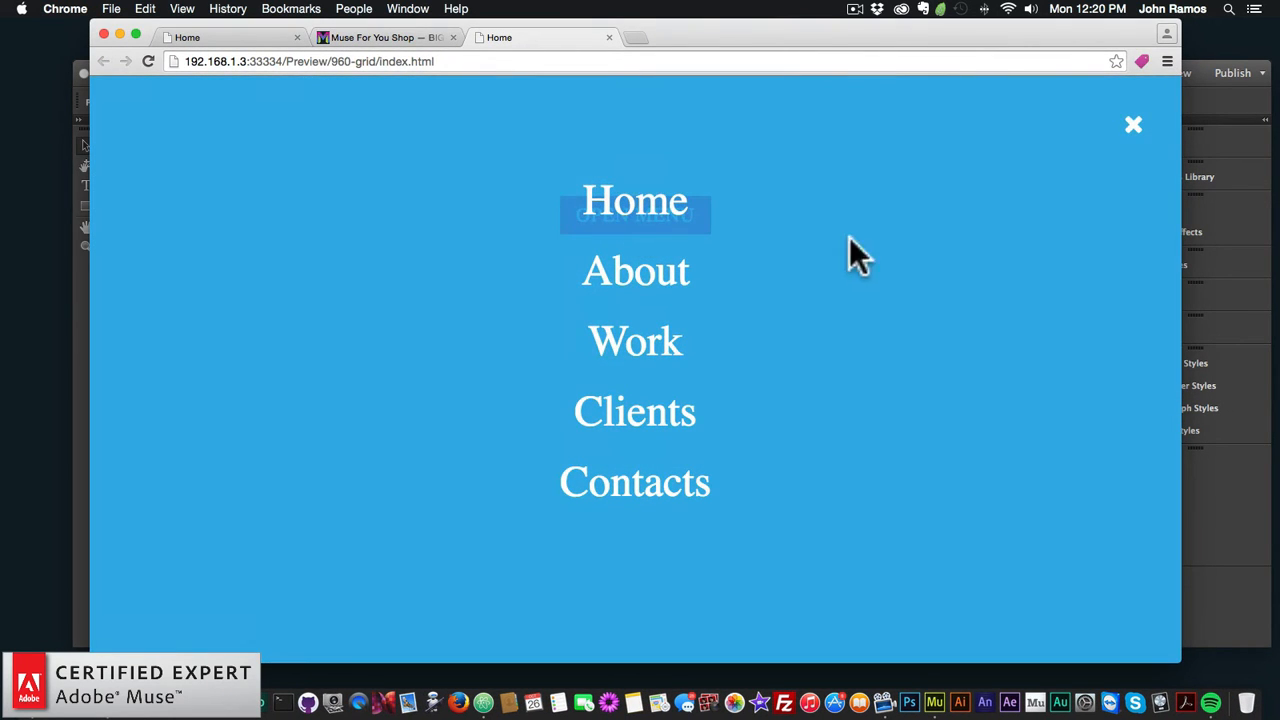
pyautogui.click(1136, 127)
pyautogui.click(636, 212)
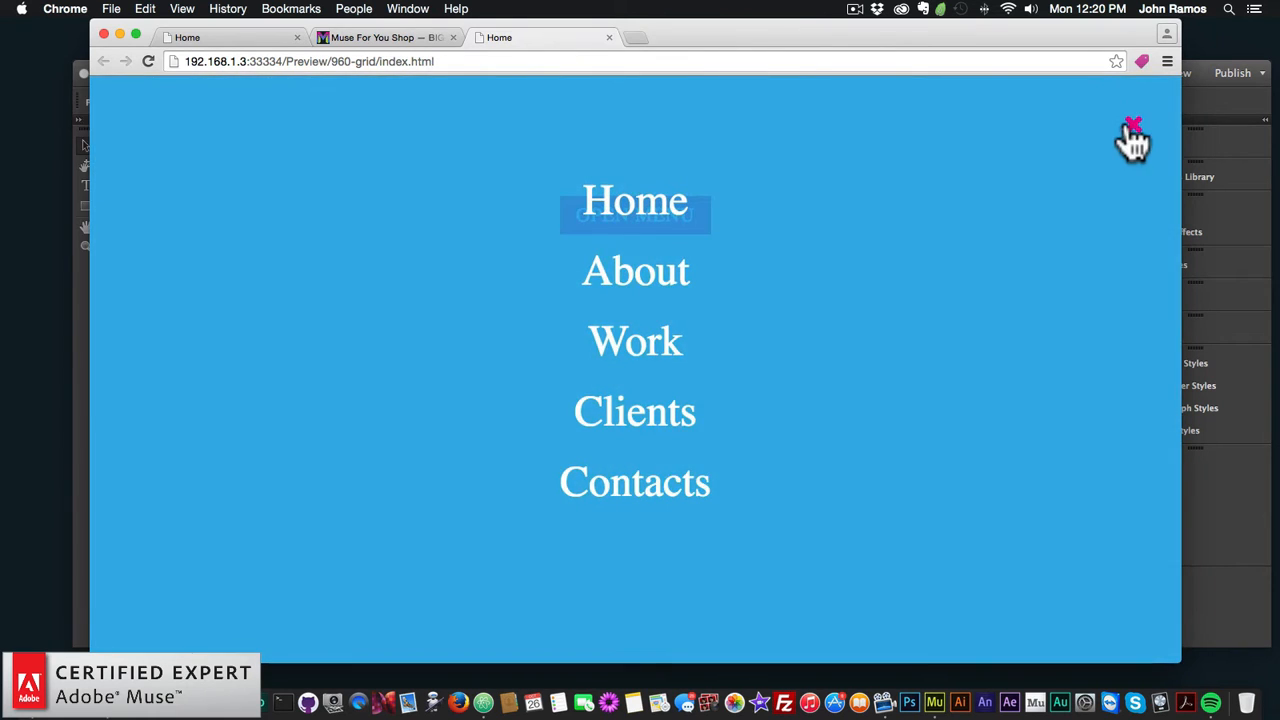
pyautogui.click(1138, 135)
pyautogui.click(615, 208)
pyautogui.click(1125, 137)
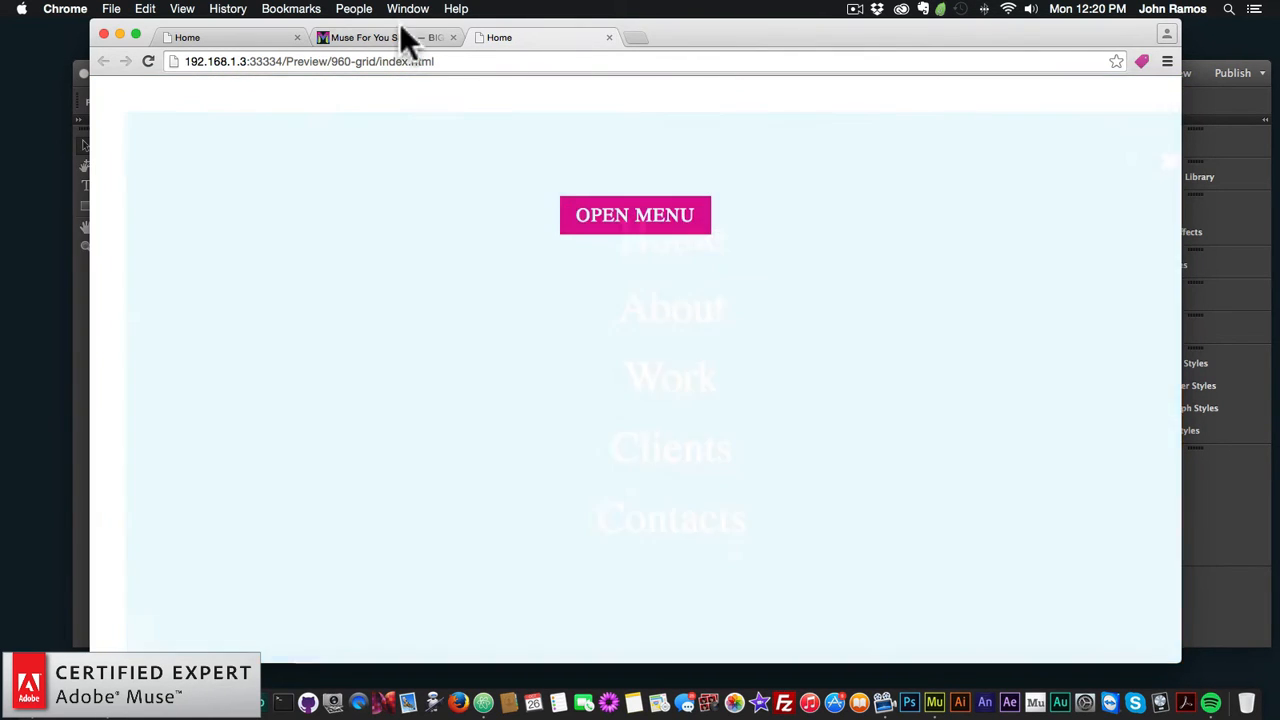
pyautogui.moveTo(652, 40); pyautogui.dragTo(703, 40)
pyautogui.click(103, 335)
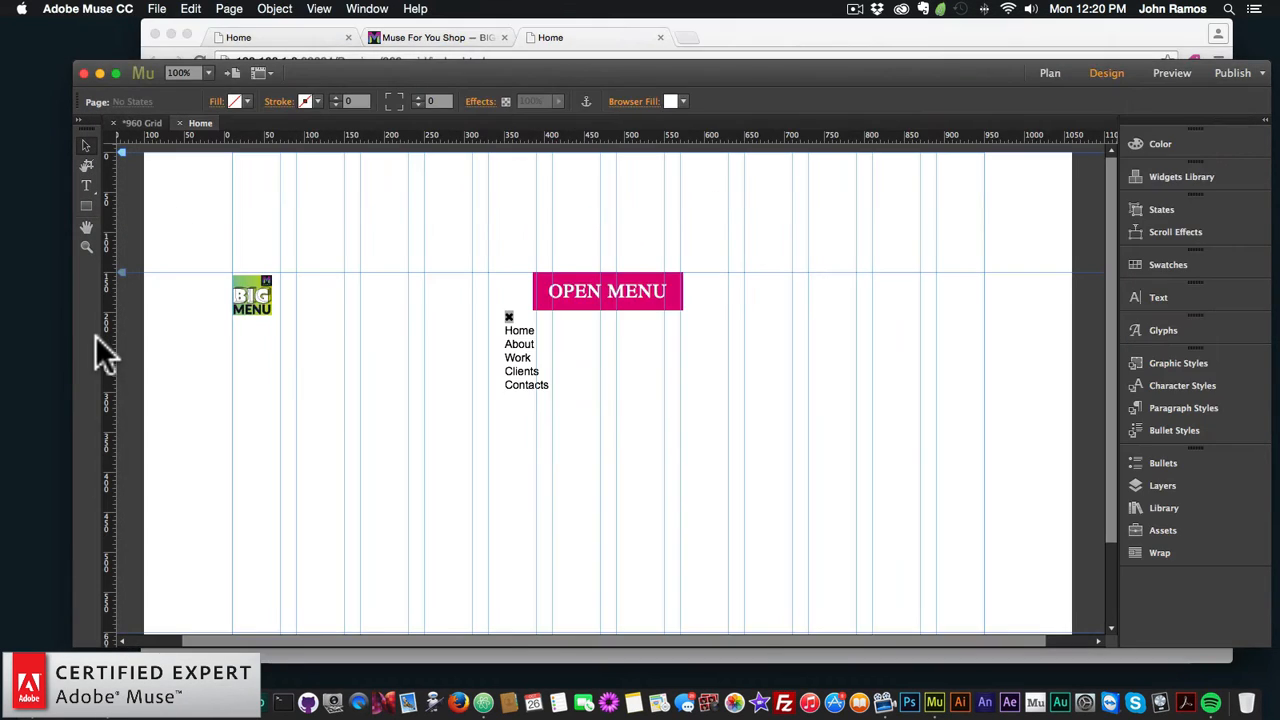
# Step: Nudge the BIG Menu widget up and give it a yellow overlay with opacity 1
pyautogui.click(262, 308)
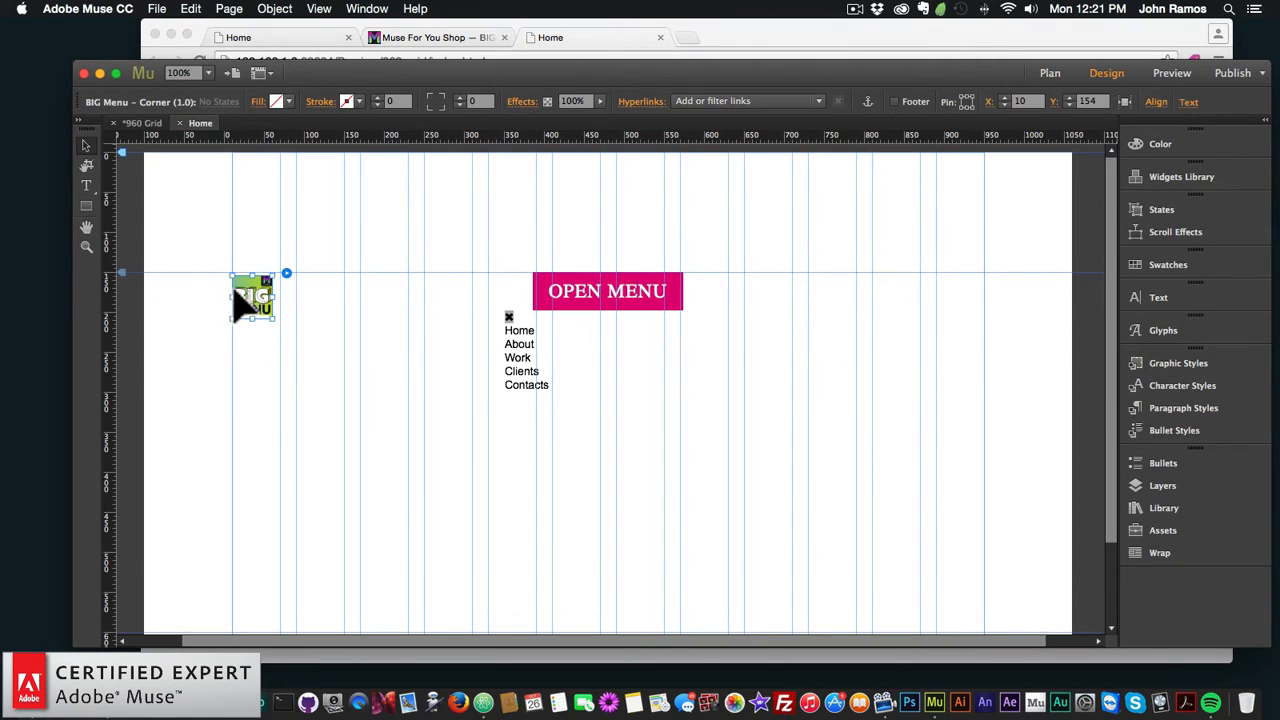
pyautogui.moveTo(236, 293); pyautogui.dragTo(237, 289)
pyautogui.click(286, 270)
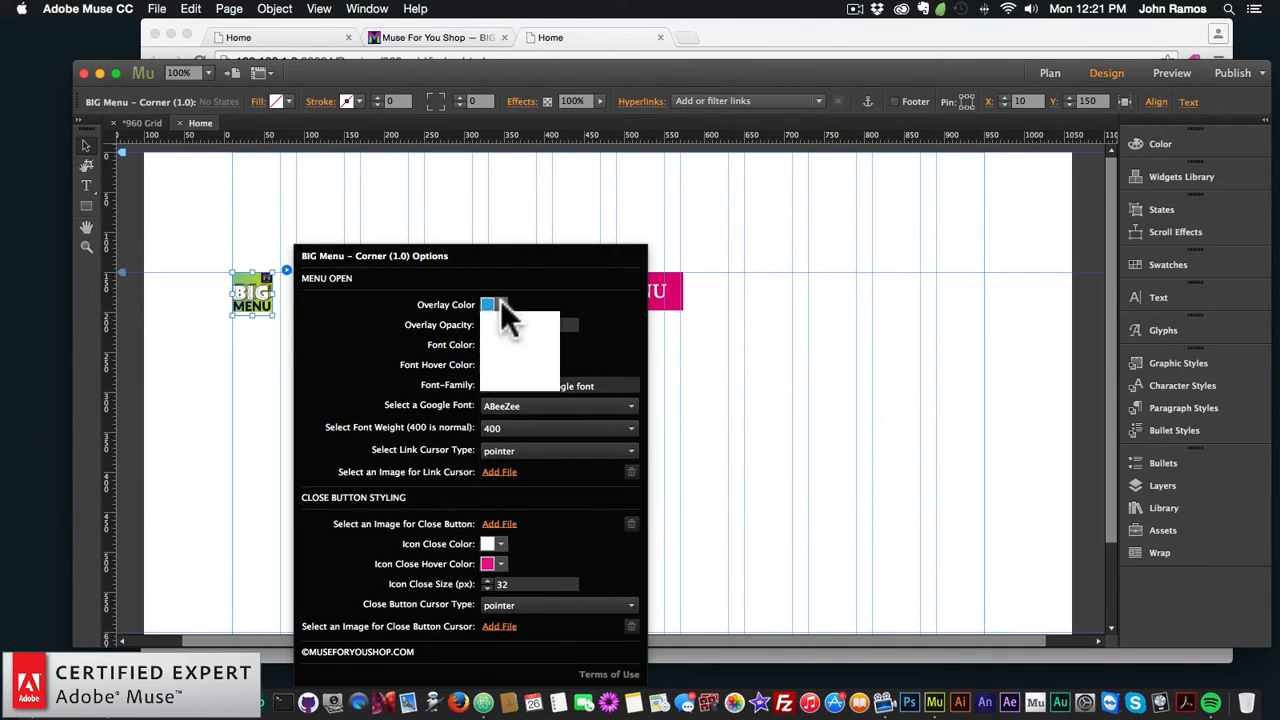
pyautogui.click(501, 304)
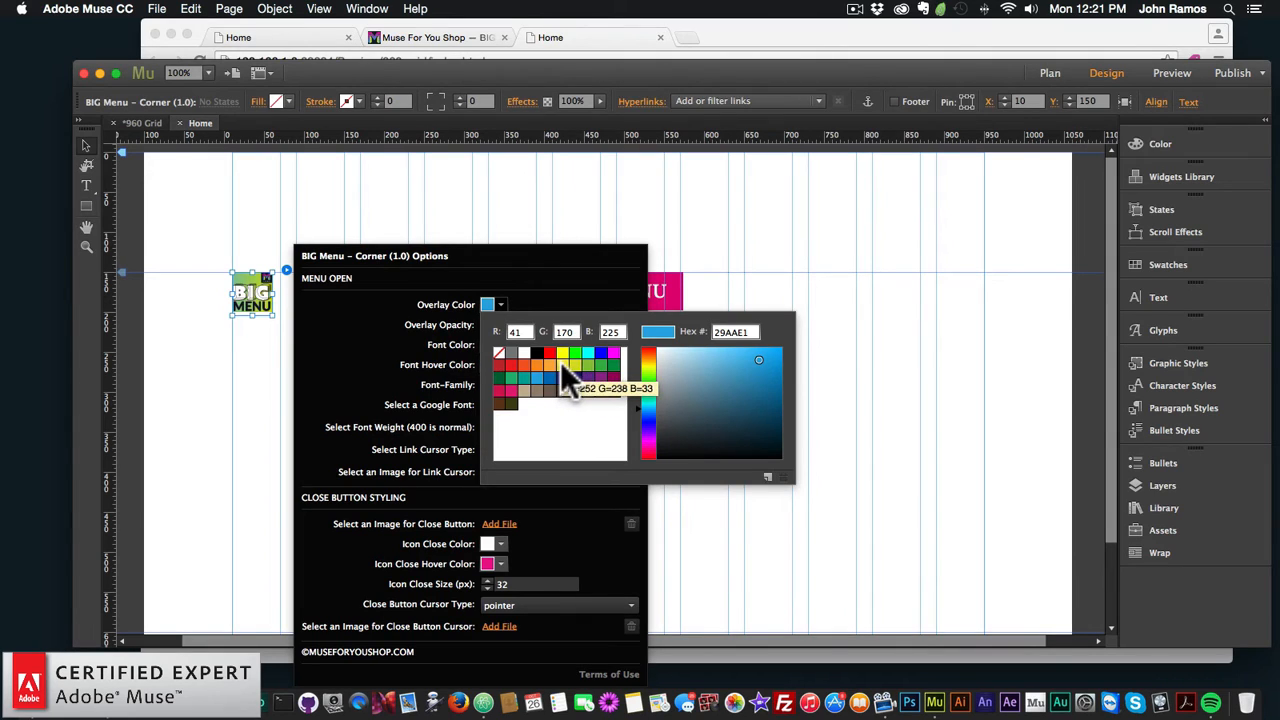
pyautogui.click(560, 361)
pyautogui.click(524, 324)
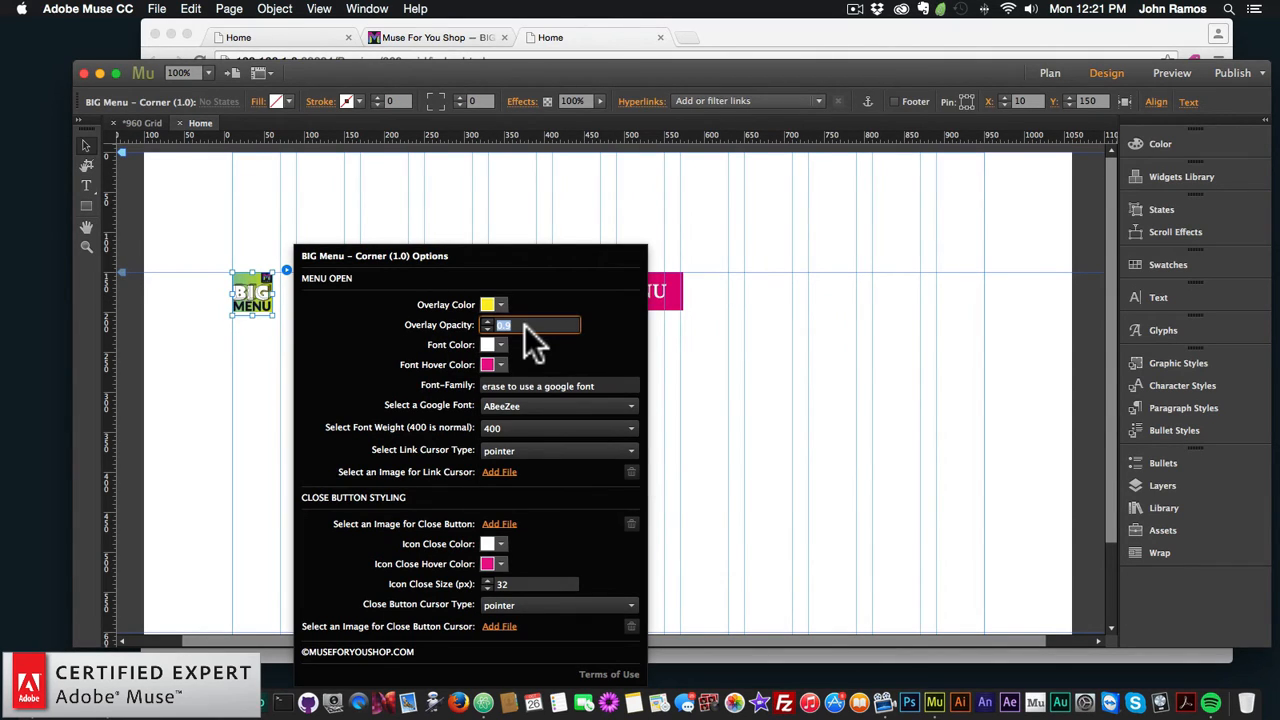
pyautogui.write('1')
pyautogui.press('Return')
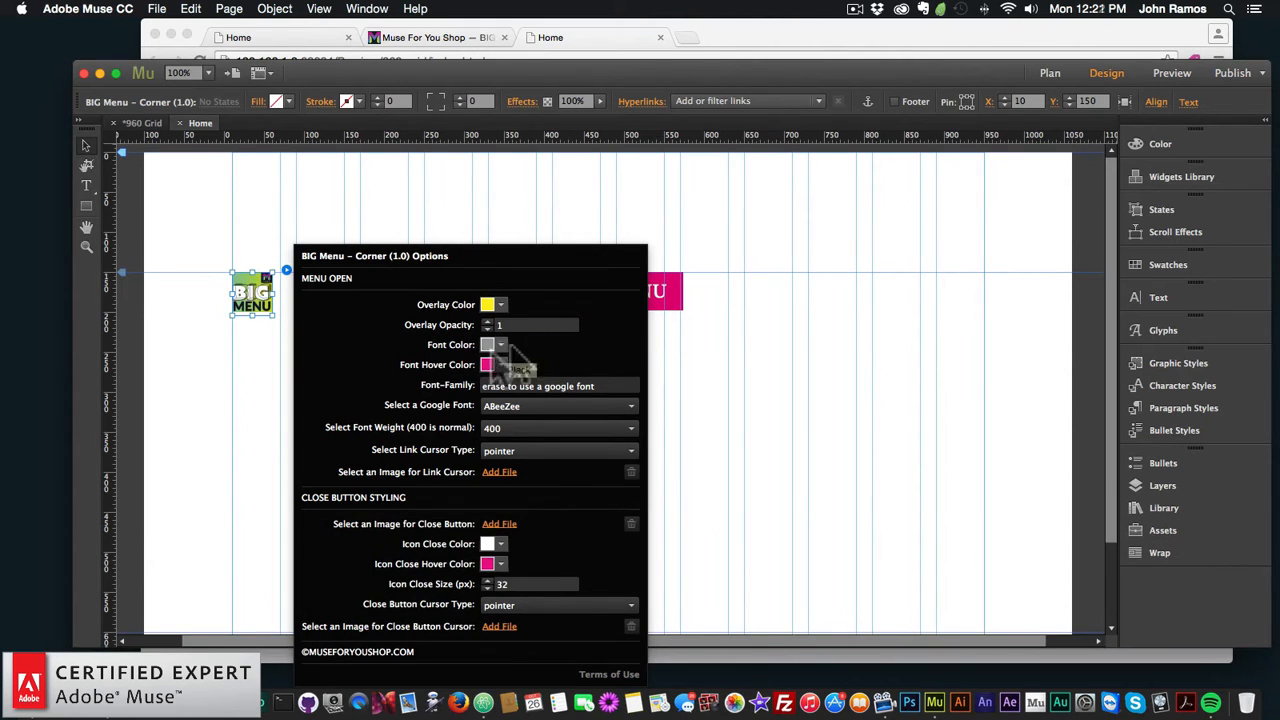
# Step: Make the link text green with a white hover colour and clear the Font-Family entry
pyautogui.click(500, 344)
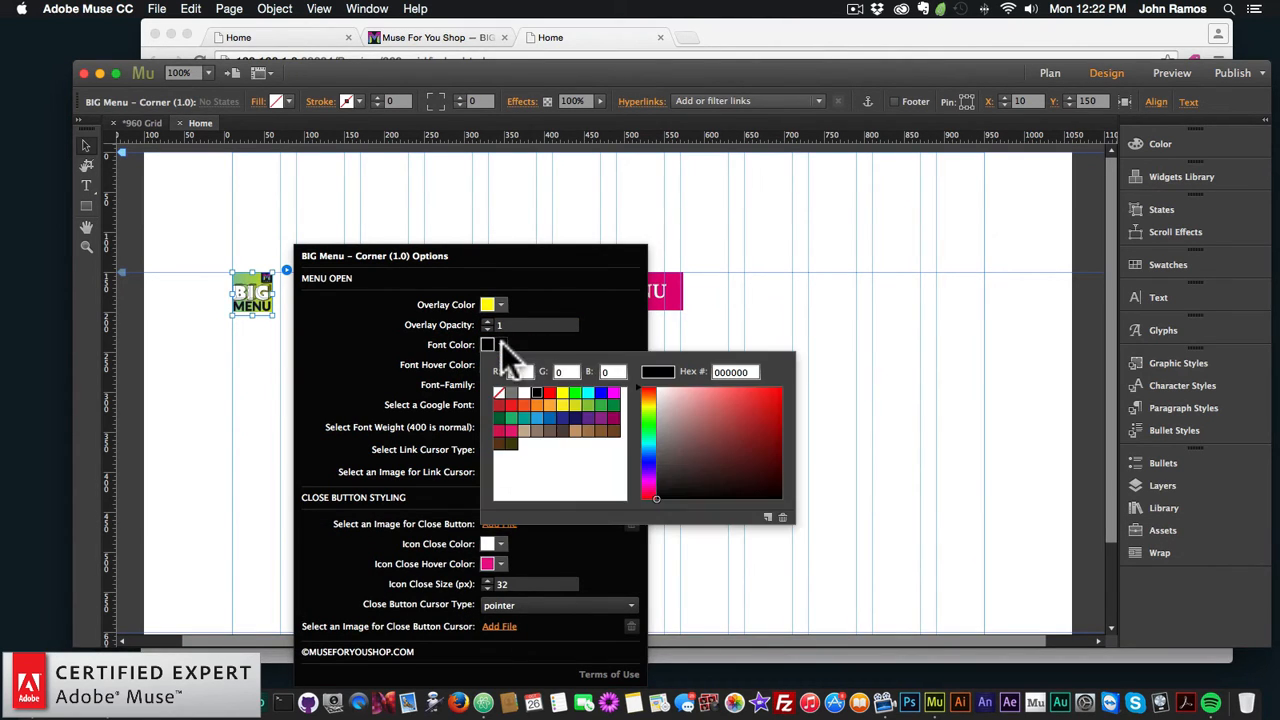
pyautogui.click(577, 393)
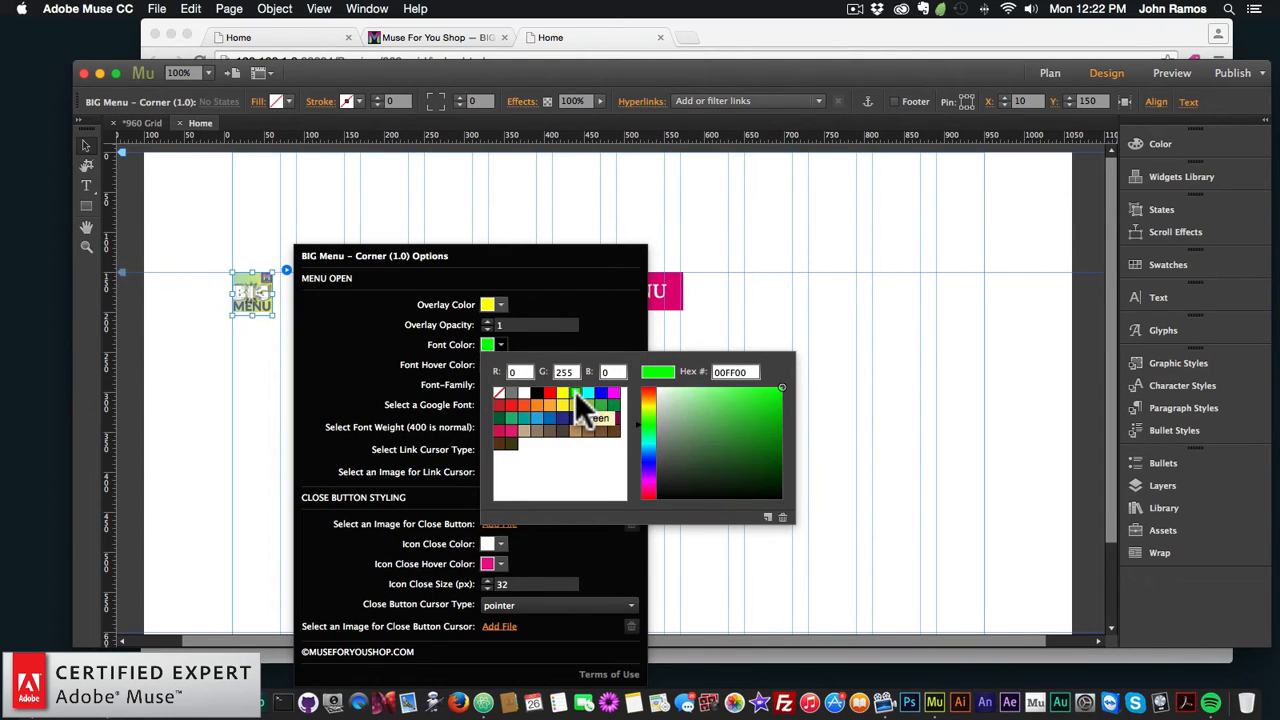
pyautogui.click(581, 296)
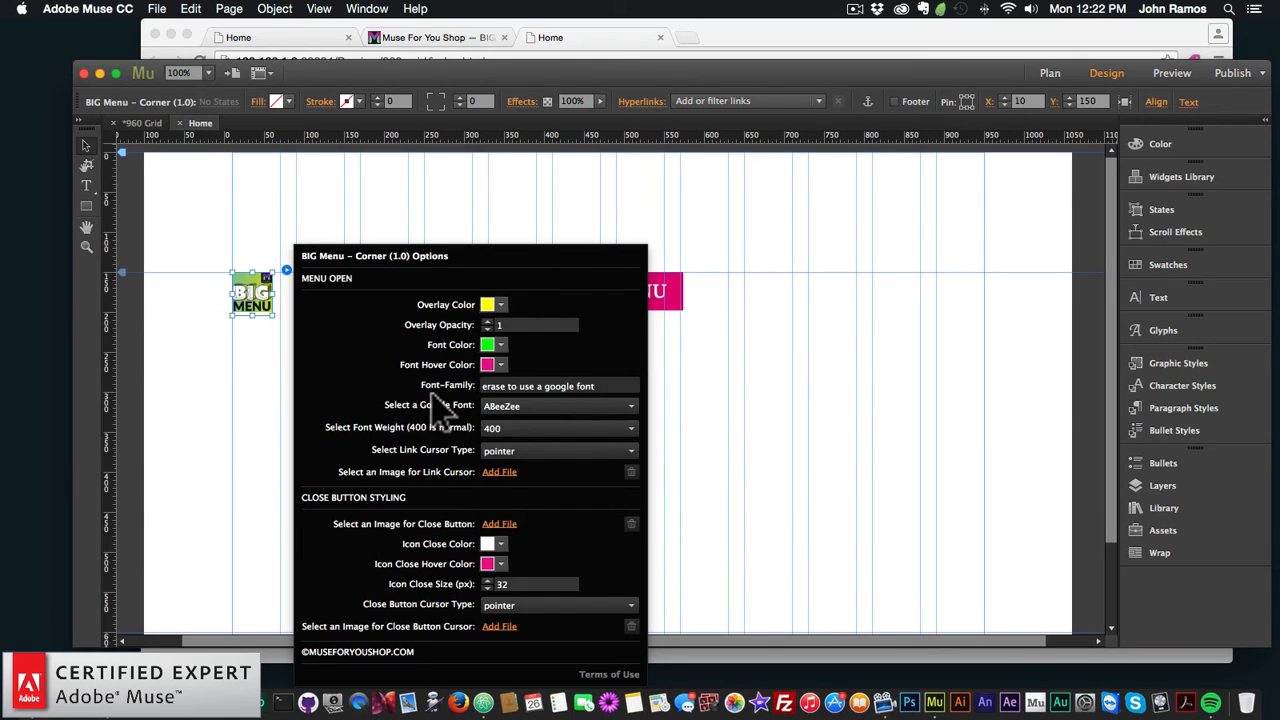
pyautogui.click(501, 365)
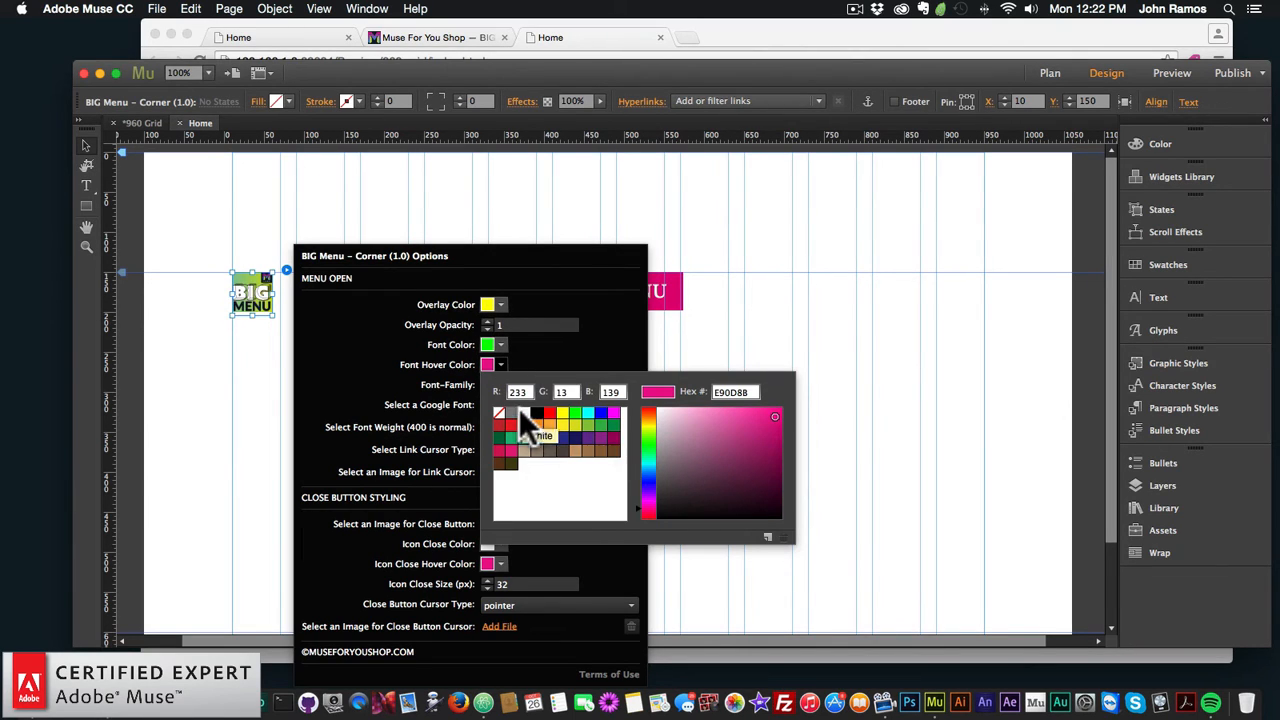
pyautogui.click(521, 410)
pyautogui.click(398, 364)
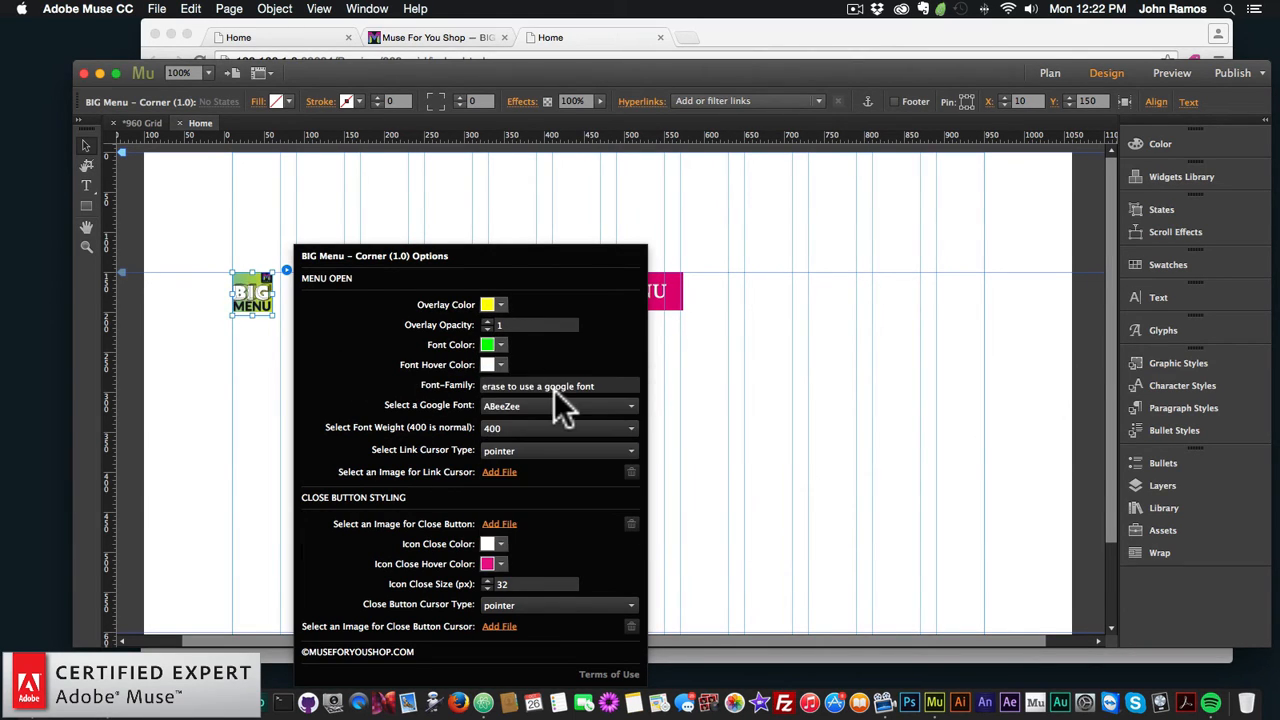
pyautogui.press('super+a')
pyautogui.press('BackSpace')
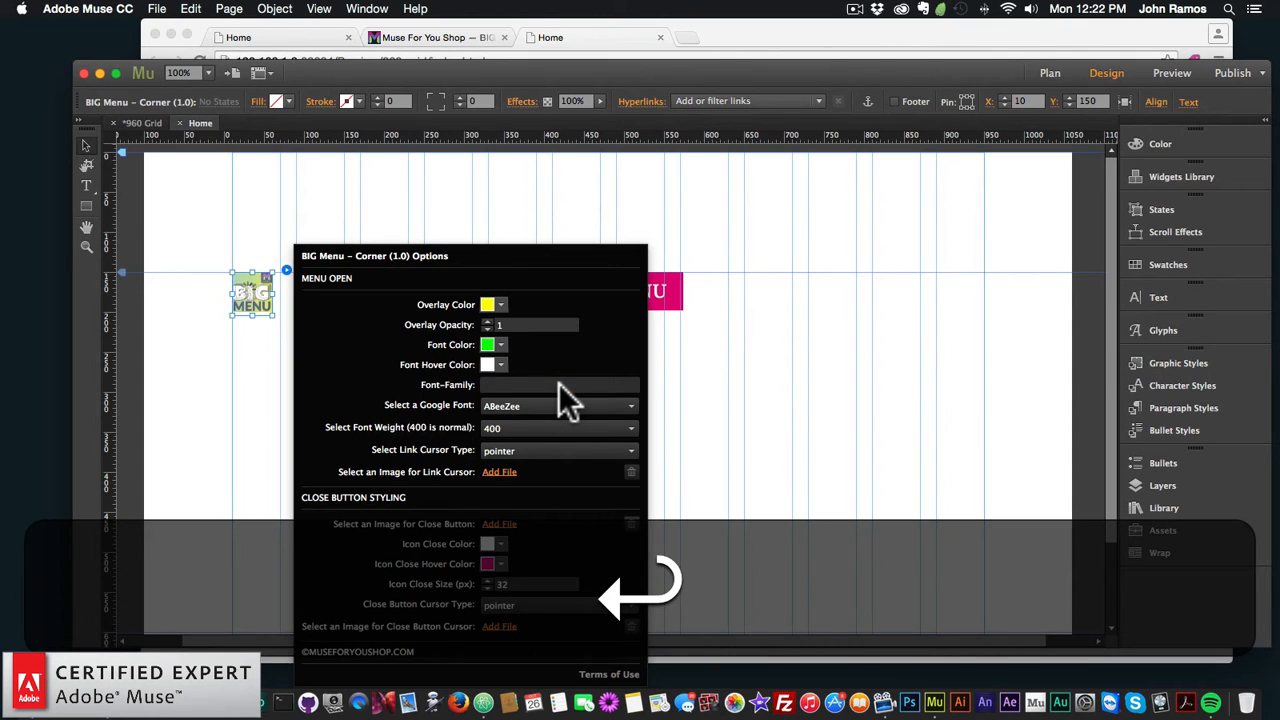
# Step: Choose the Google font Nova Script for the menu links
pyautogui.click(527, 407)
pyautogui.scroll(-15, 535, 405)
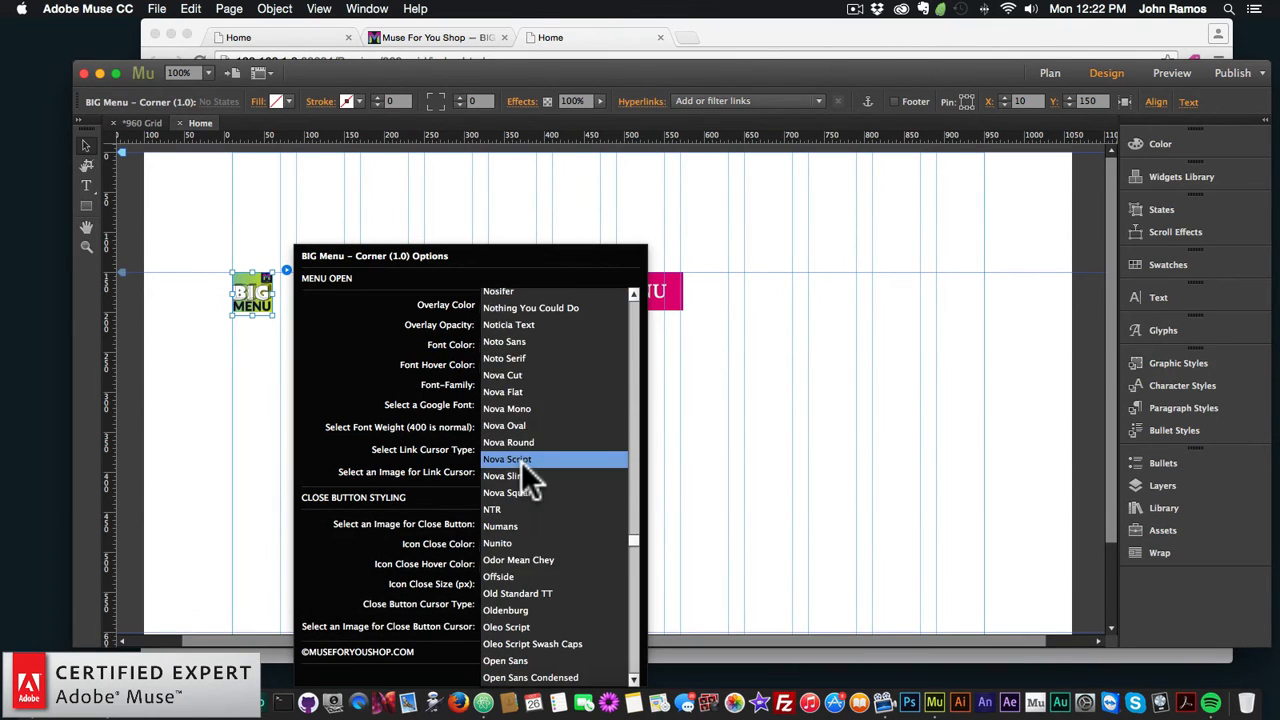
pyautogui.click(521, 458)
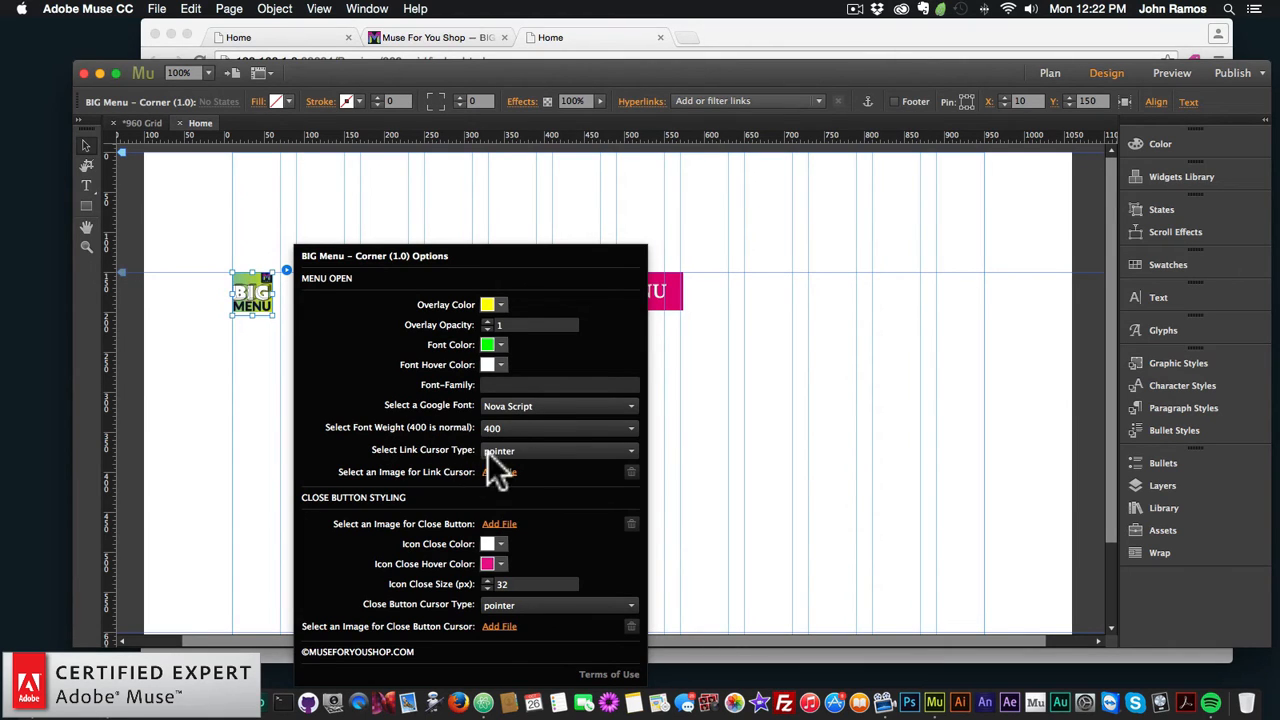
# Step: Set the link cursor type to crosshair instead of all-scroll
pyautogui.click(505, 452)
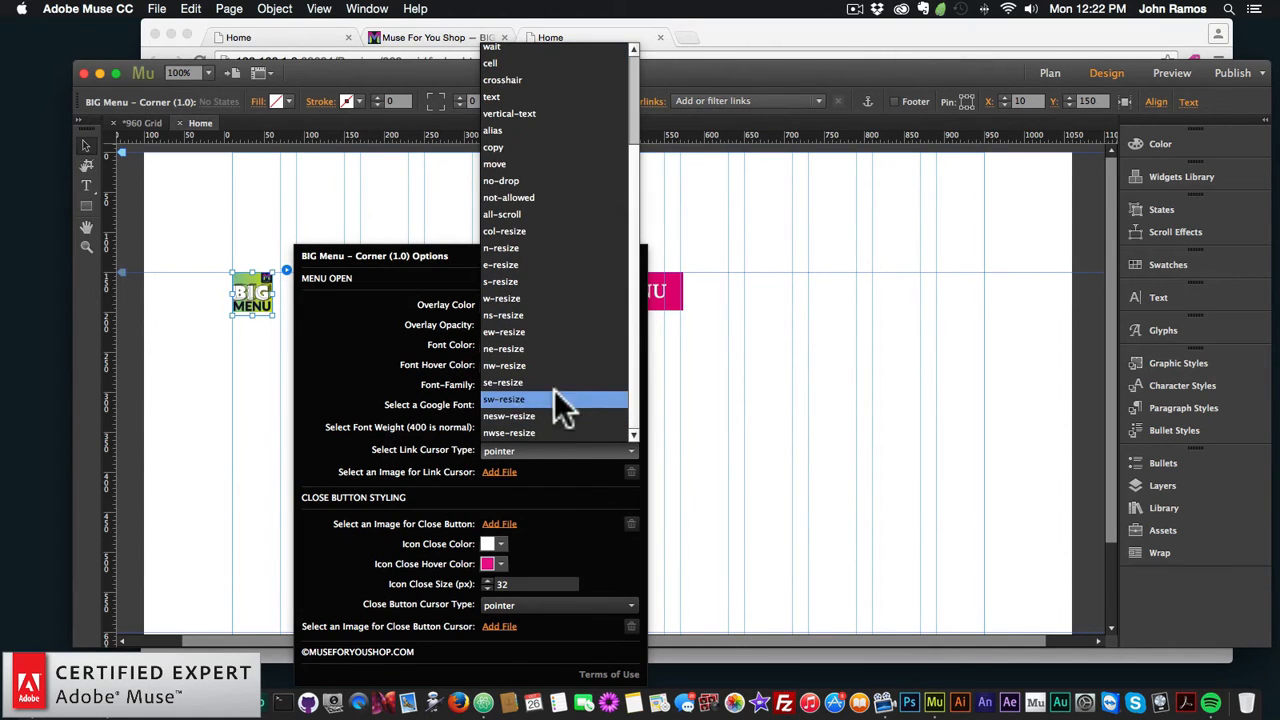
pyautogui.click(523, 213)
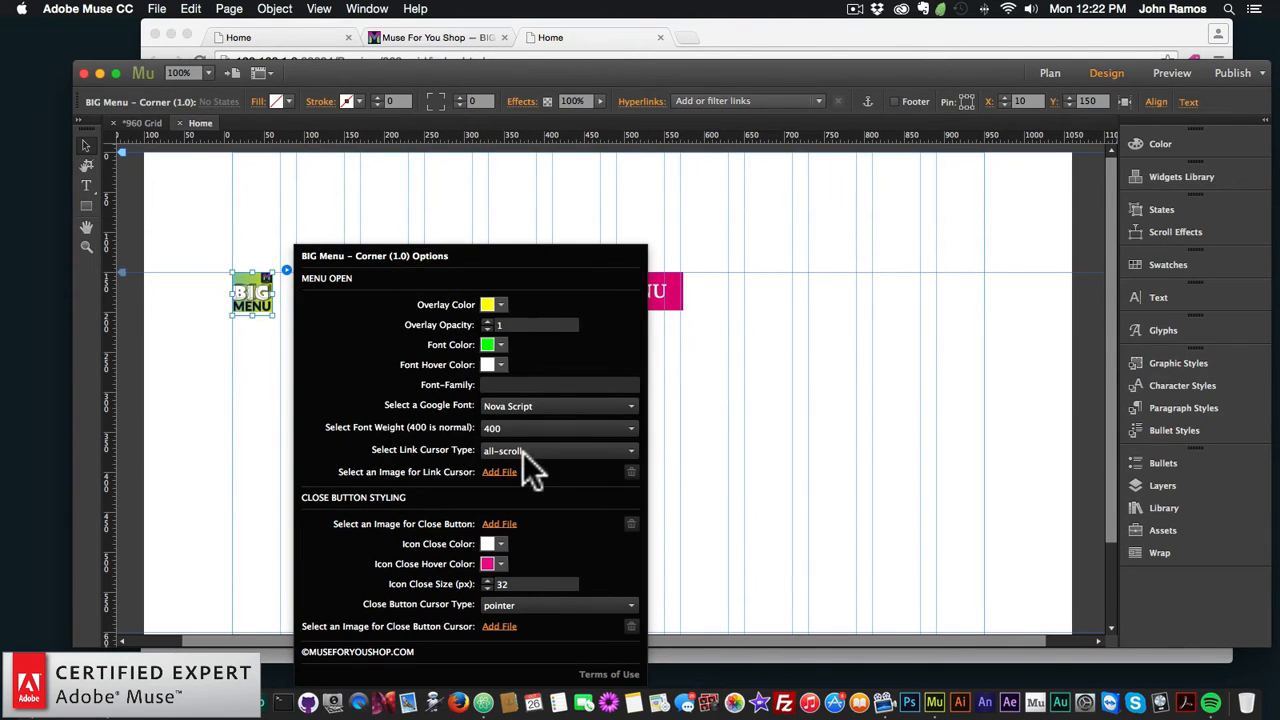
pyautogui.click(560, 452)
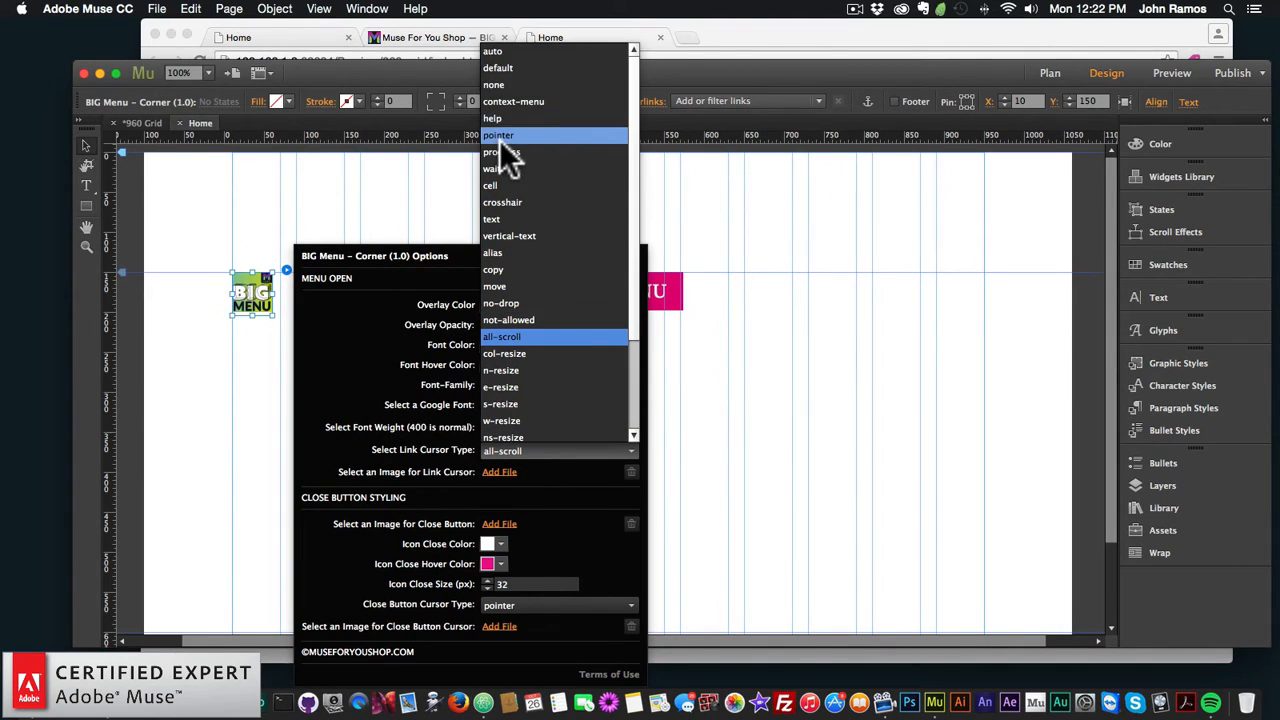
pyautogui.click(507, 203)
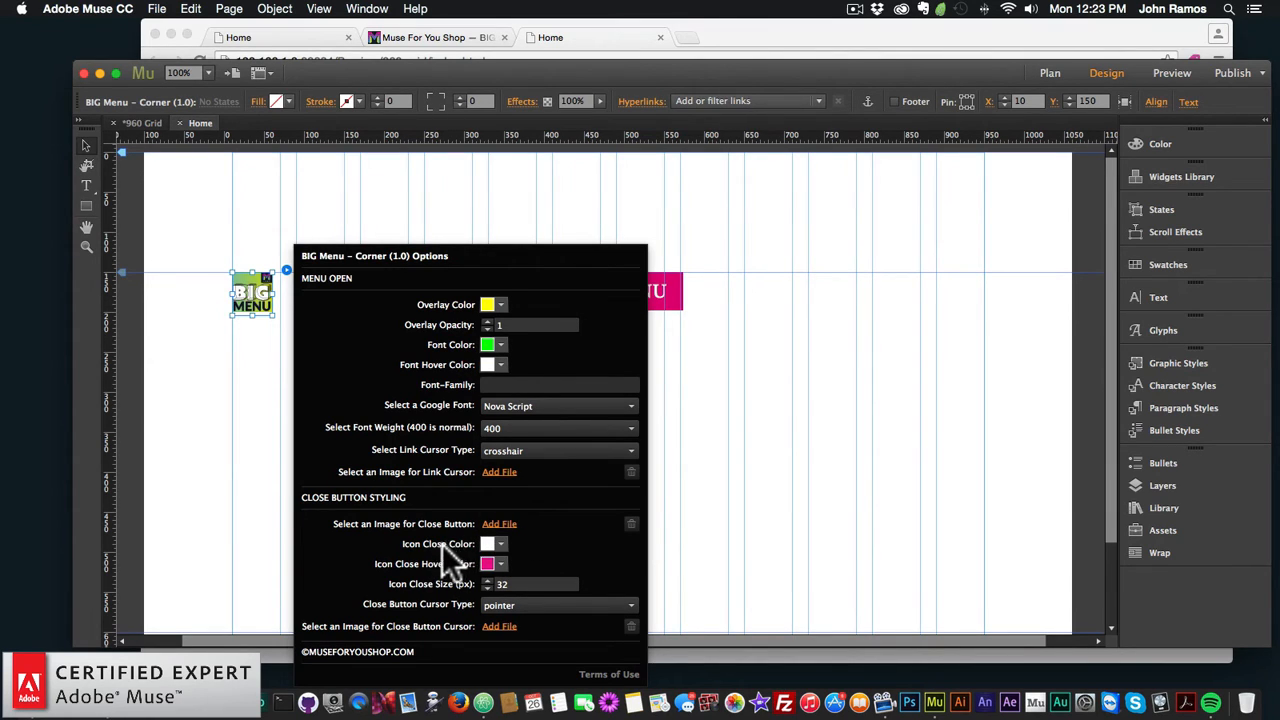
# Step: Make the close icon blue with an orange hover colour
pyautogui.click(500, 544)
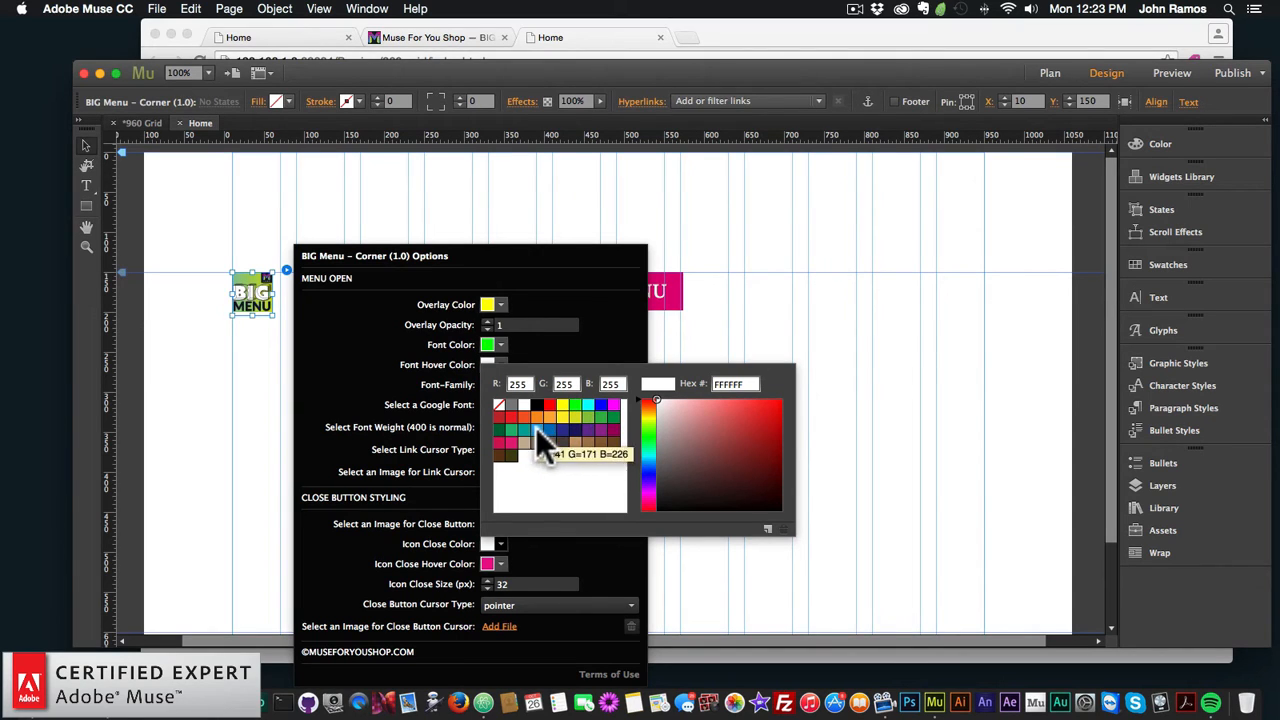
pyautogui.click(537, 429)
pyautogui.click(458, 561)
pyautogui.click(500, 564)
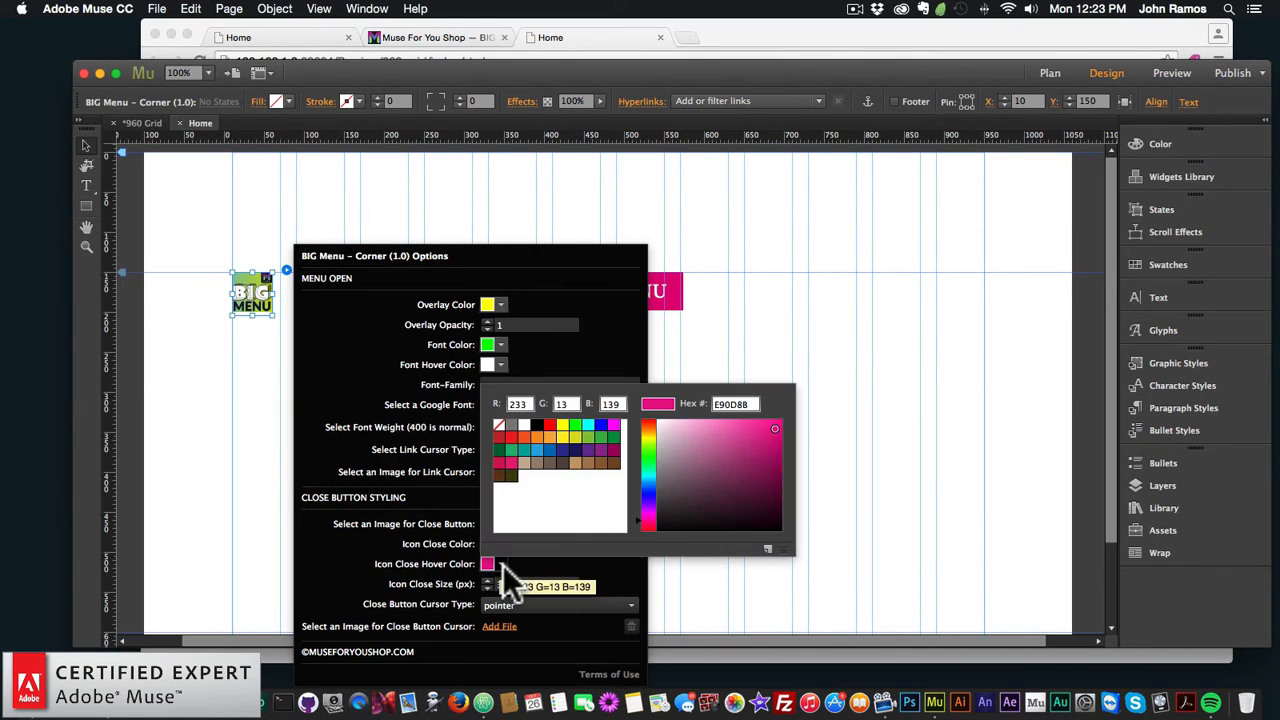
pyautogui.click(538, 436)
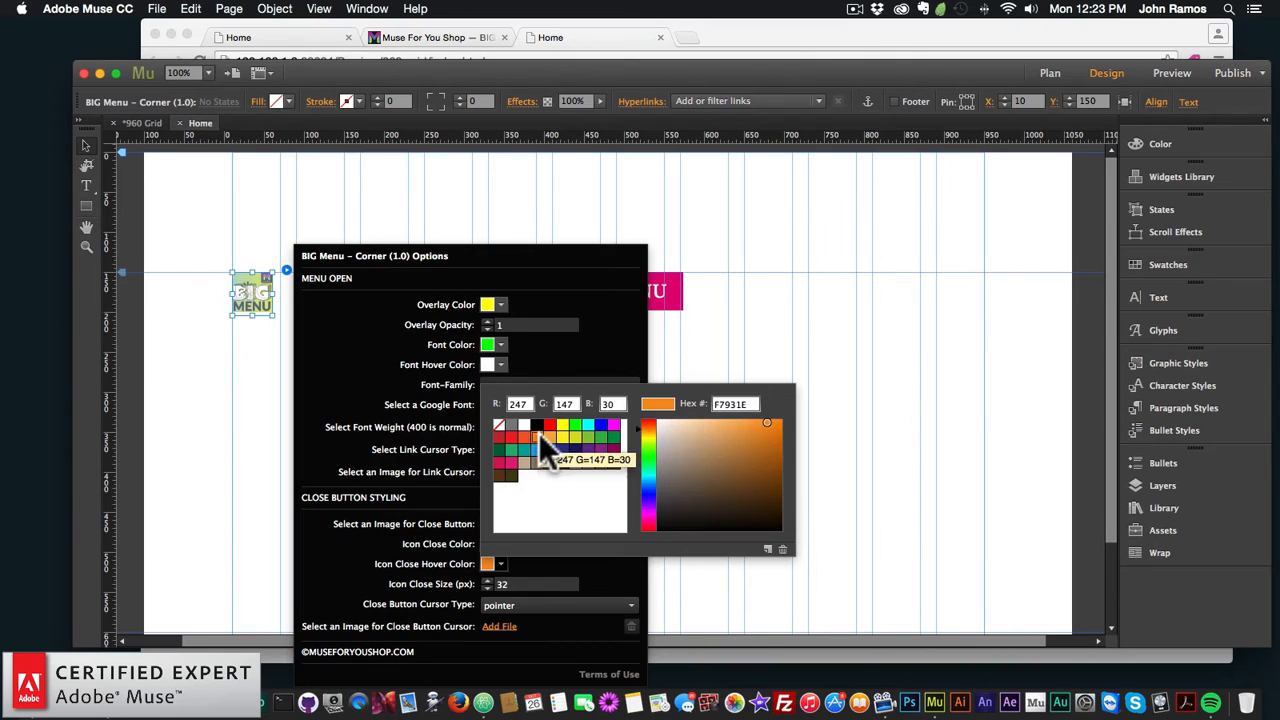
pyautogui.click(404, 542)
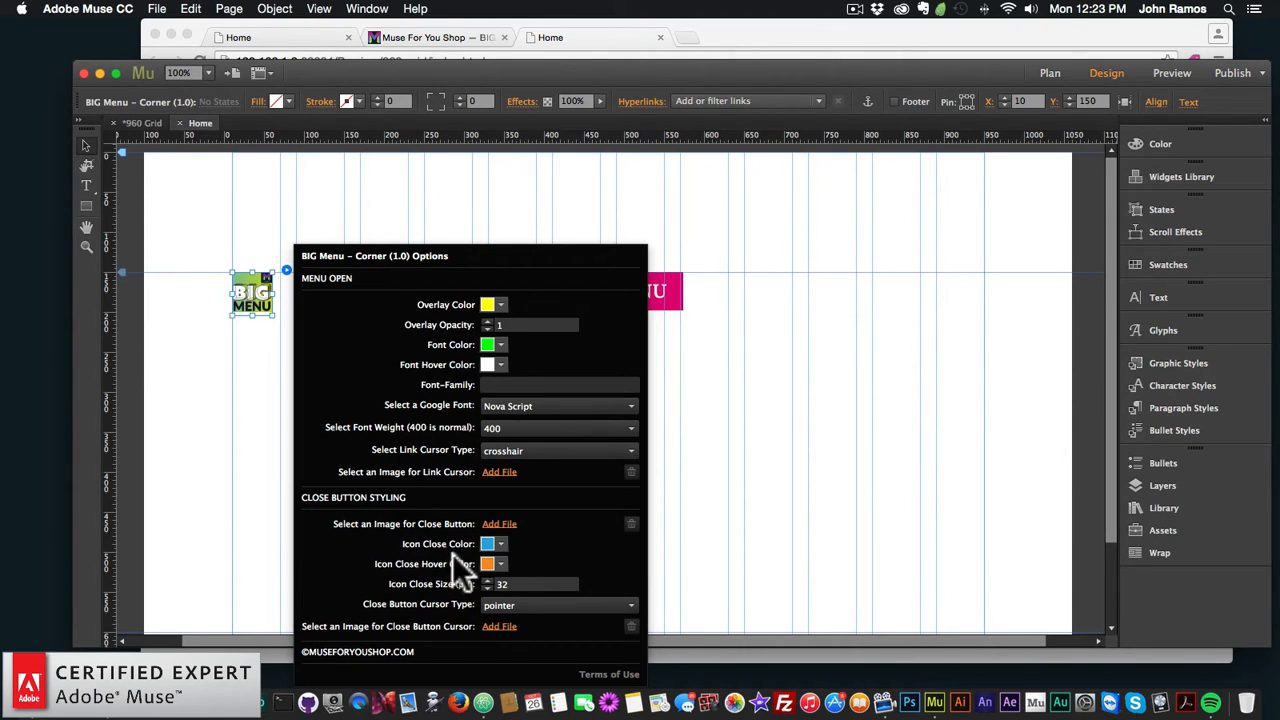
# Step: Set the close icon size to 50 and begin adding a close-button cursor image
pyautogui.doubleClick(528, 585)
pyautogui.write('50')
pyautogui.press('Return')
pyautogui.click(516, 605)
pyautogui.click(543, 514)
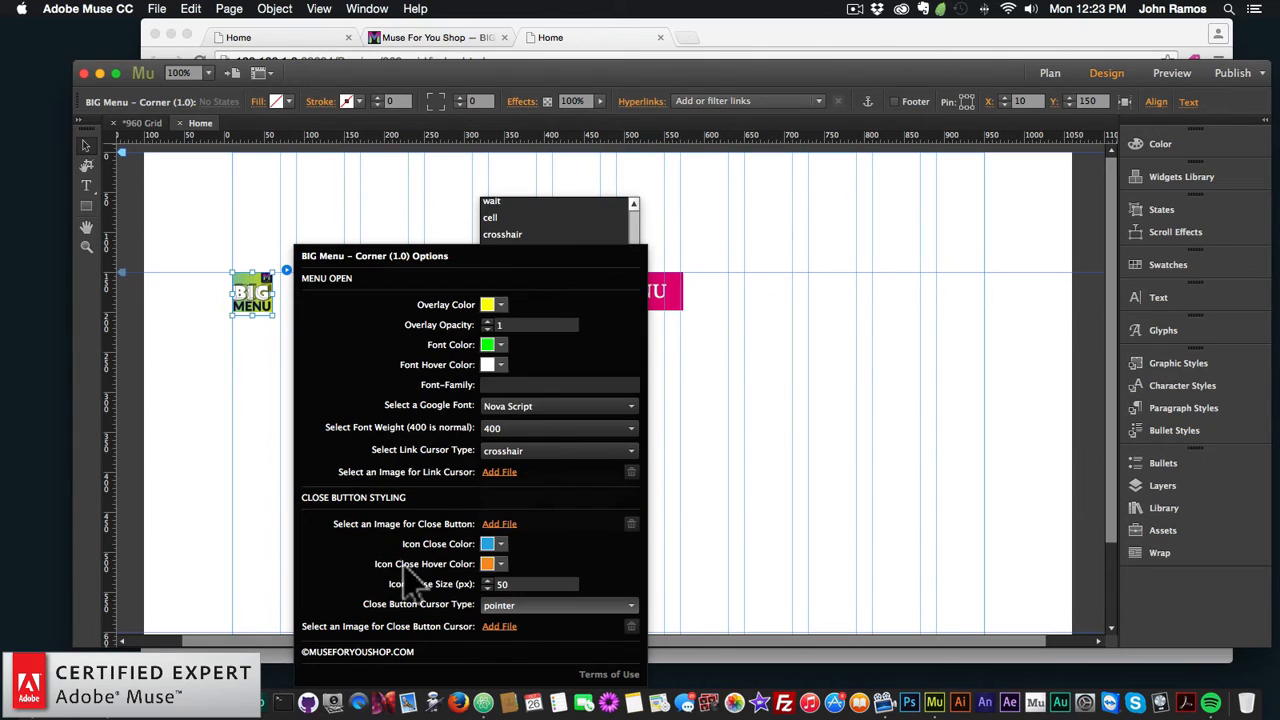
pyautogui.click(499, 626)
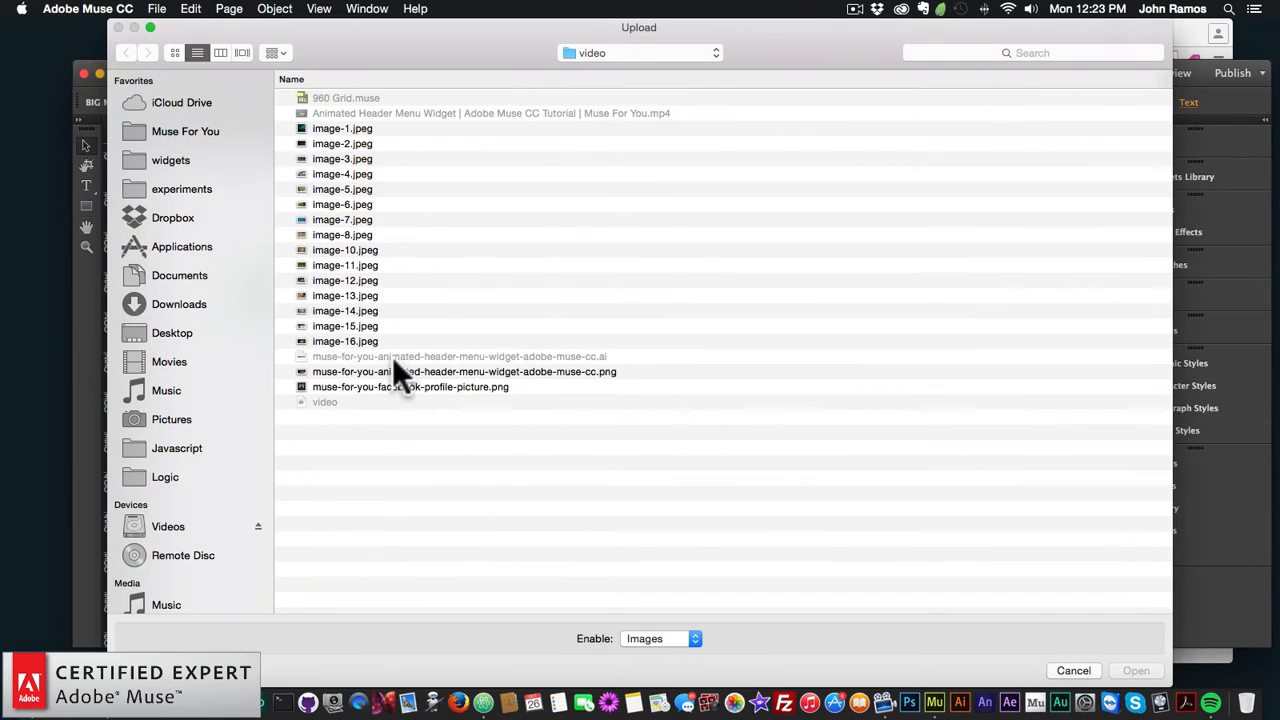
# Step: Use muse-for-you-facebook-profile-picture.png as both close-button and link cursor image, then close the options
pyautogui.doubleClick(426, 386)
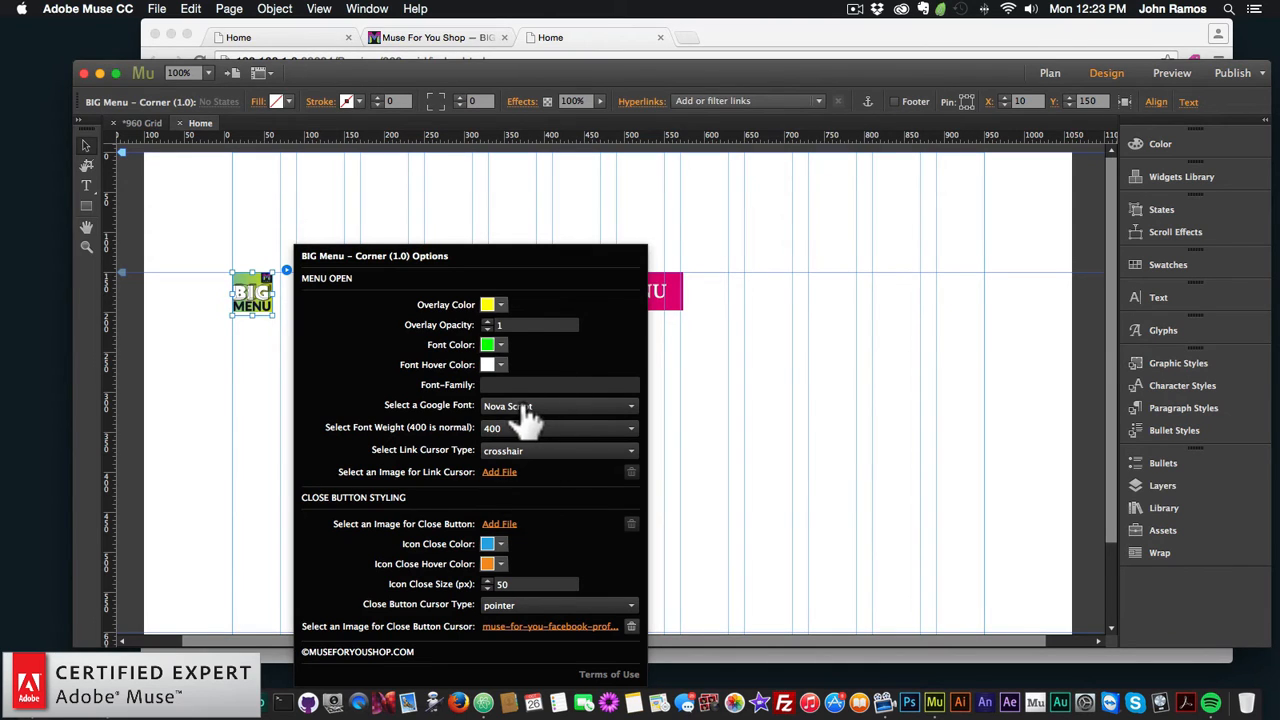
pyautogui.click(499, 472)
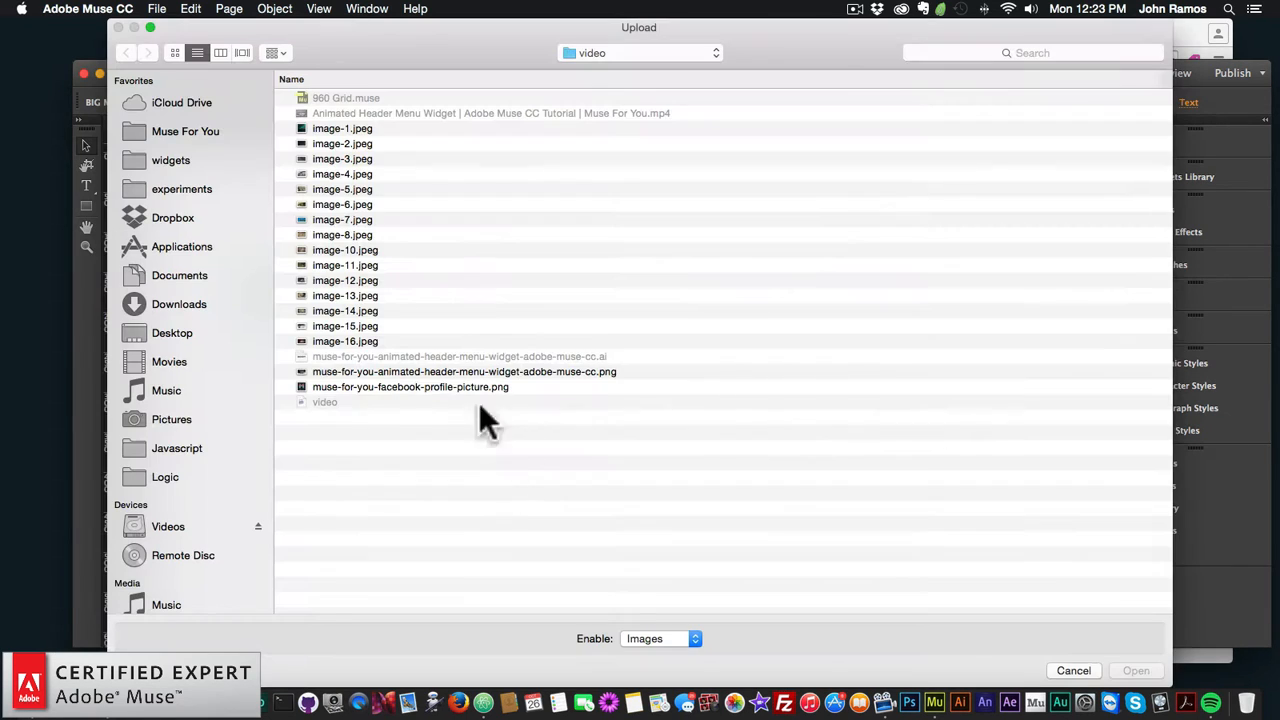
pyautogui.doubleClick(363, 388)
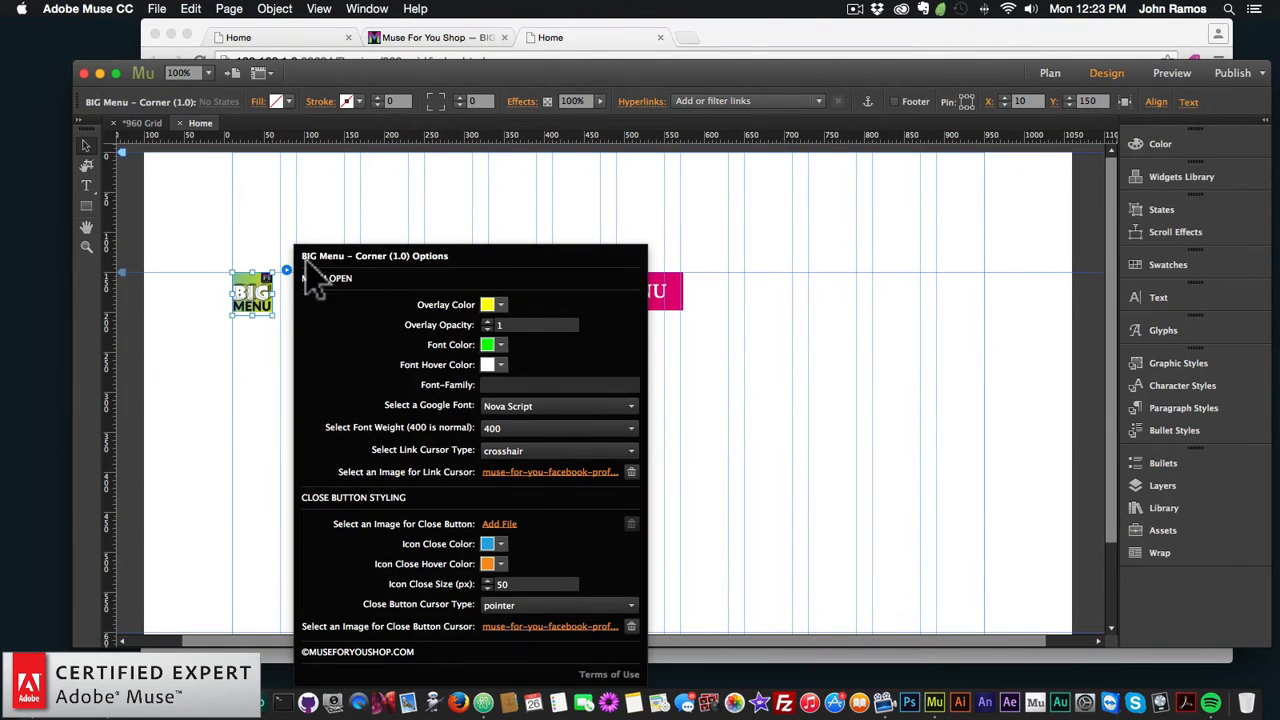
pyautogui.click(248, 352)
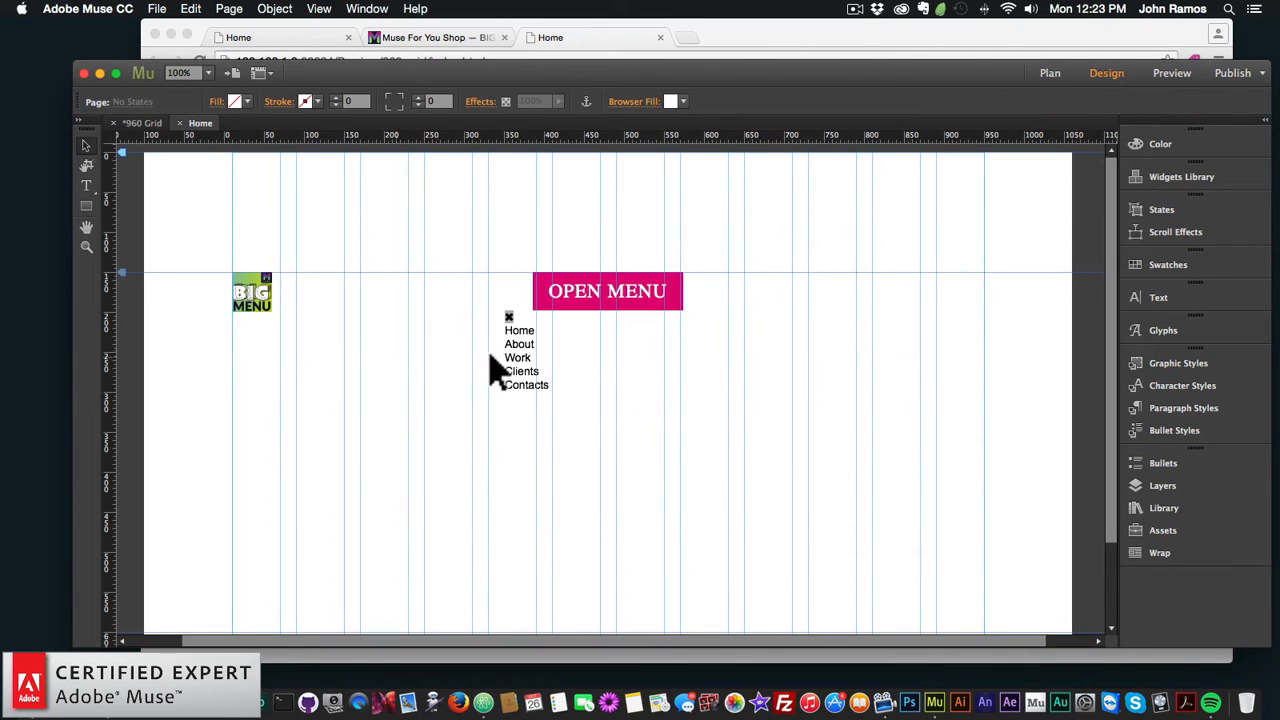
# Step: Clear the Font-Family setting and set the OPEN MENU button font to Google's Audiowide
pyautogui.click(515, 358)
pyautogui.click(725, 270)
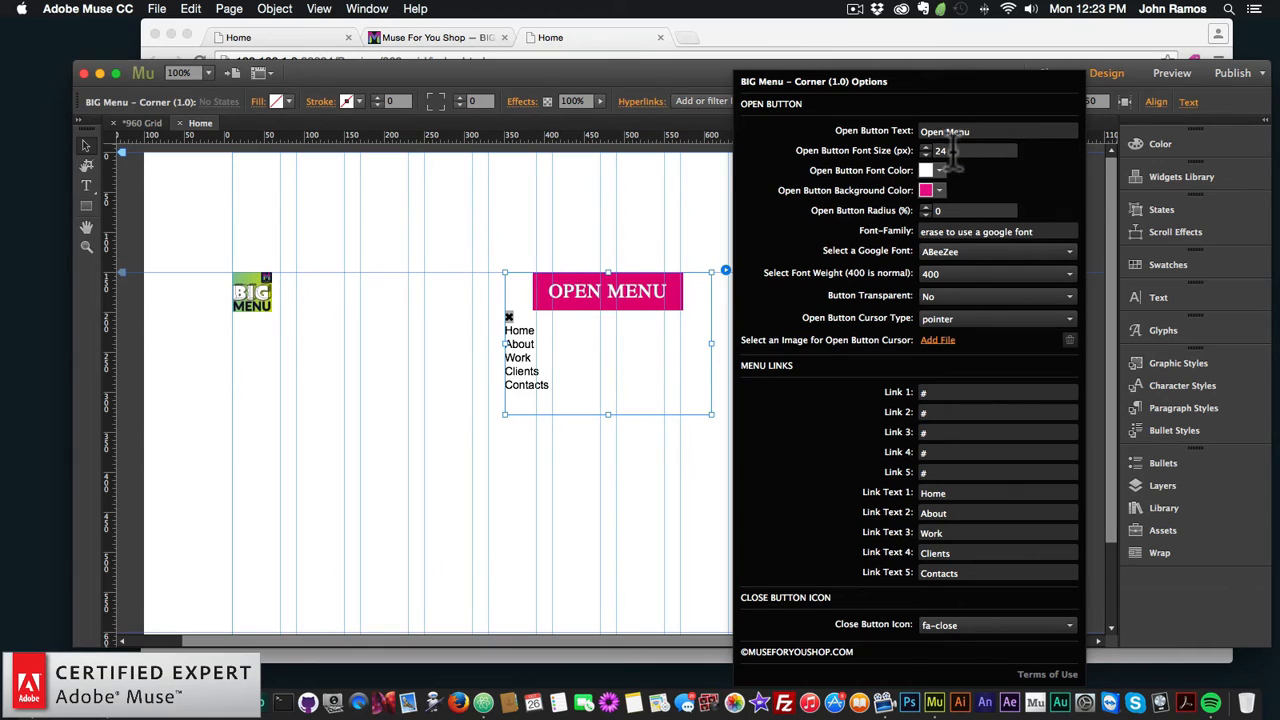
pyautogui.click(985, 232)
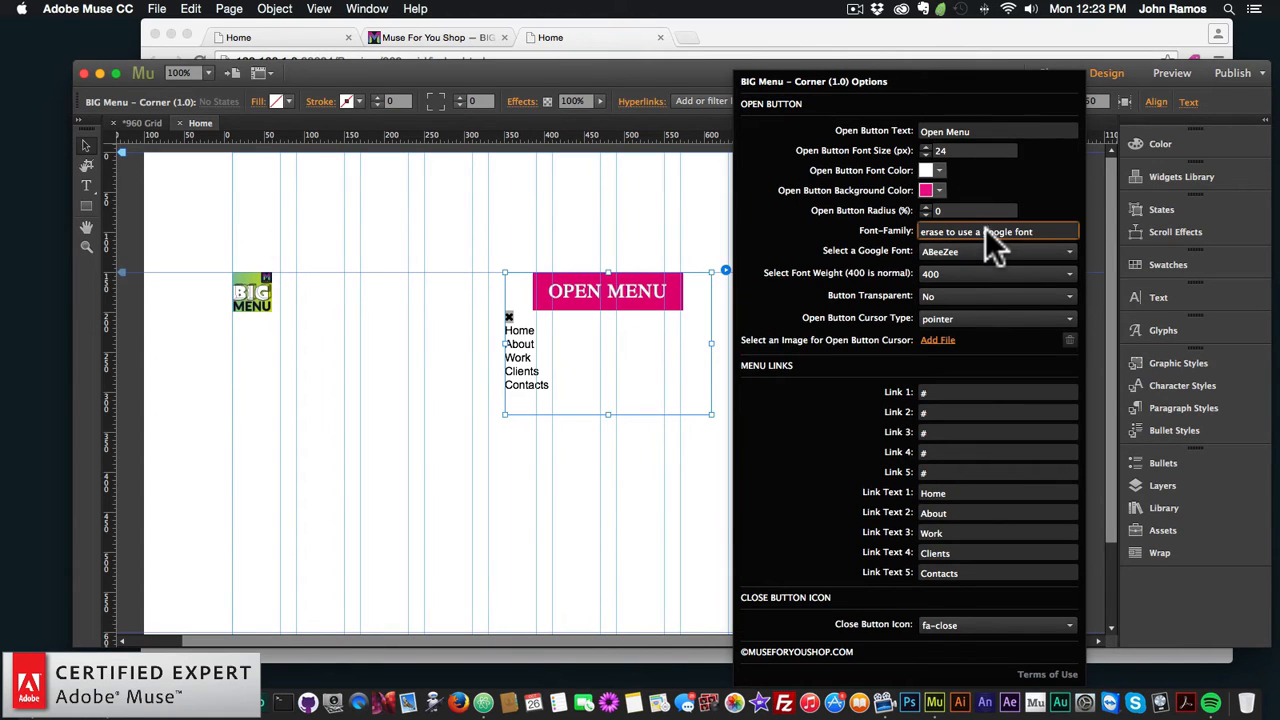
pyautogui.press('super+BackSpace')
pyautogui.press('Return')
pyautogui.click(958, 255)
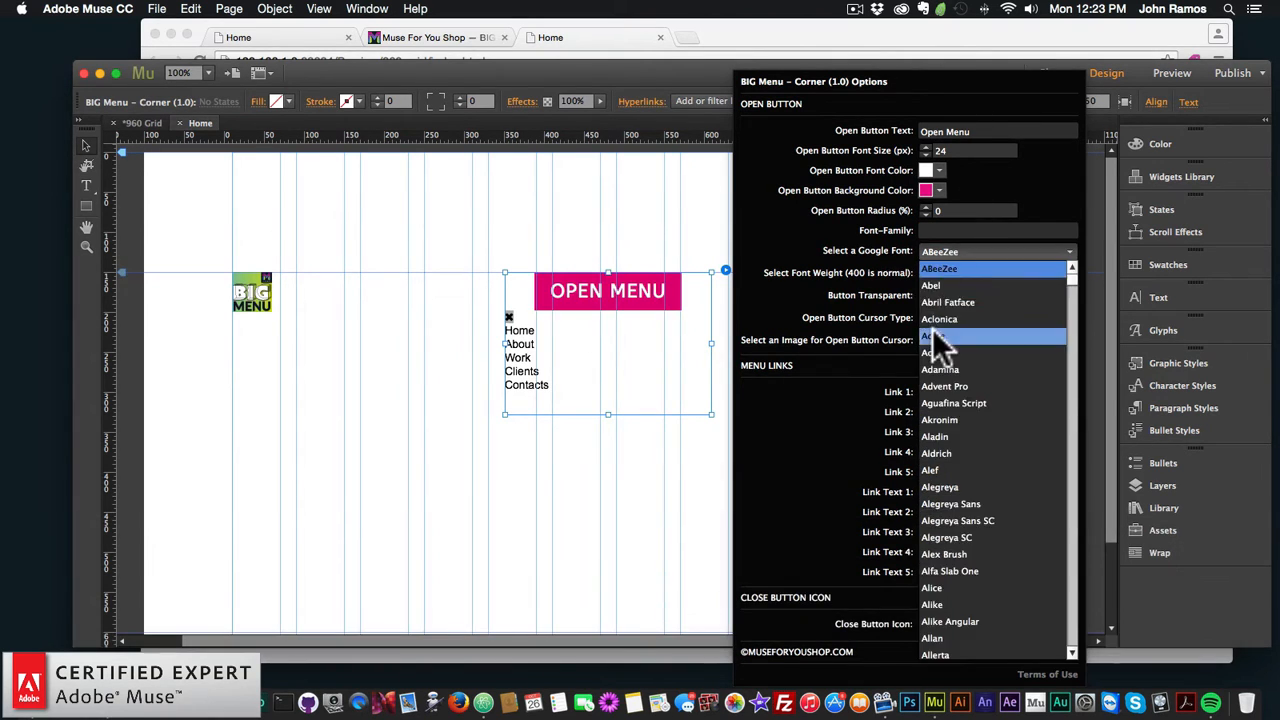
pyautogui.scroll(-10, 955, 380)
pyautogui.click(965, 411)
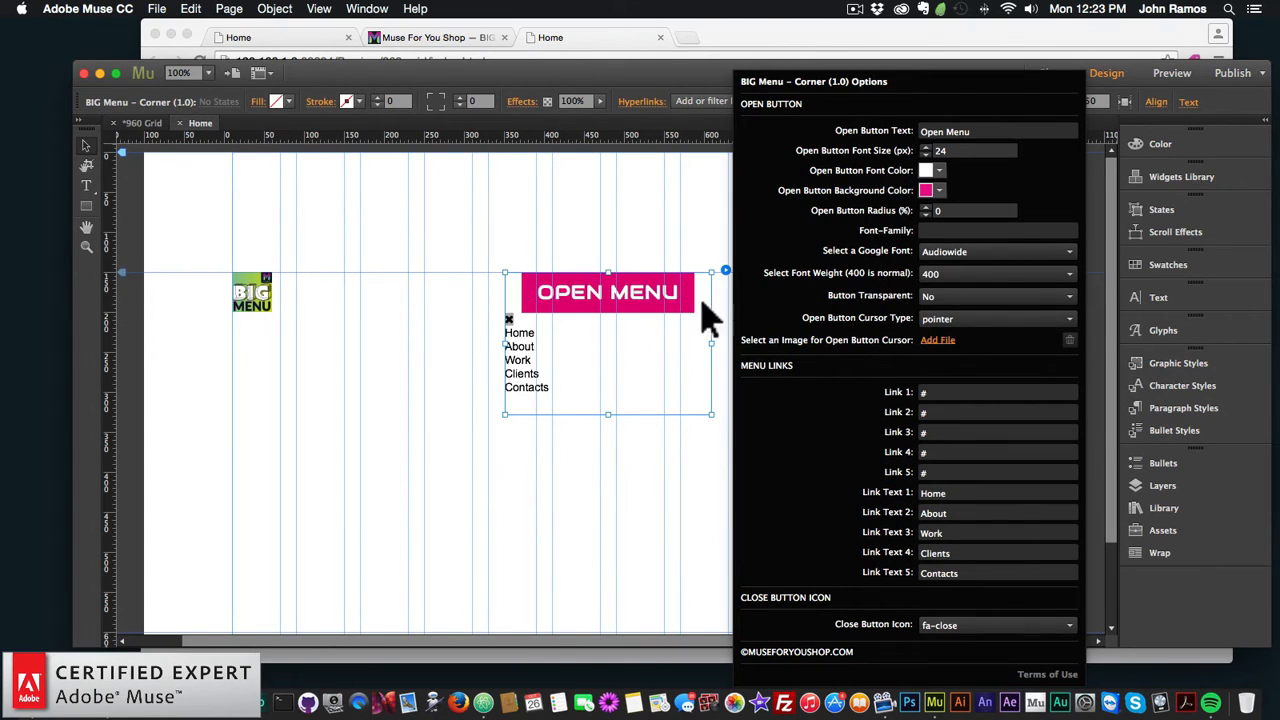
# Step: Set Button Transparent to No and start adding an open-button cursor image
pyautogui.click(922, 293)
pyautogui.click(951, 317)
pyautogui.click(940, 340)
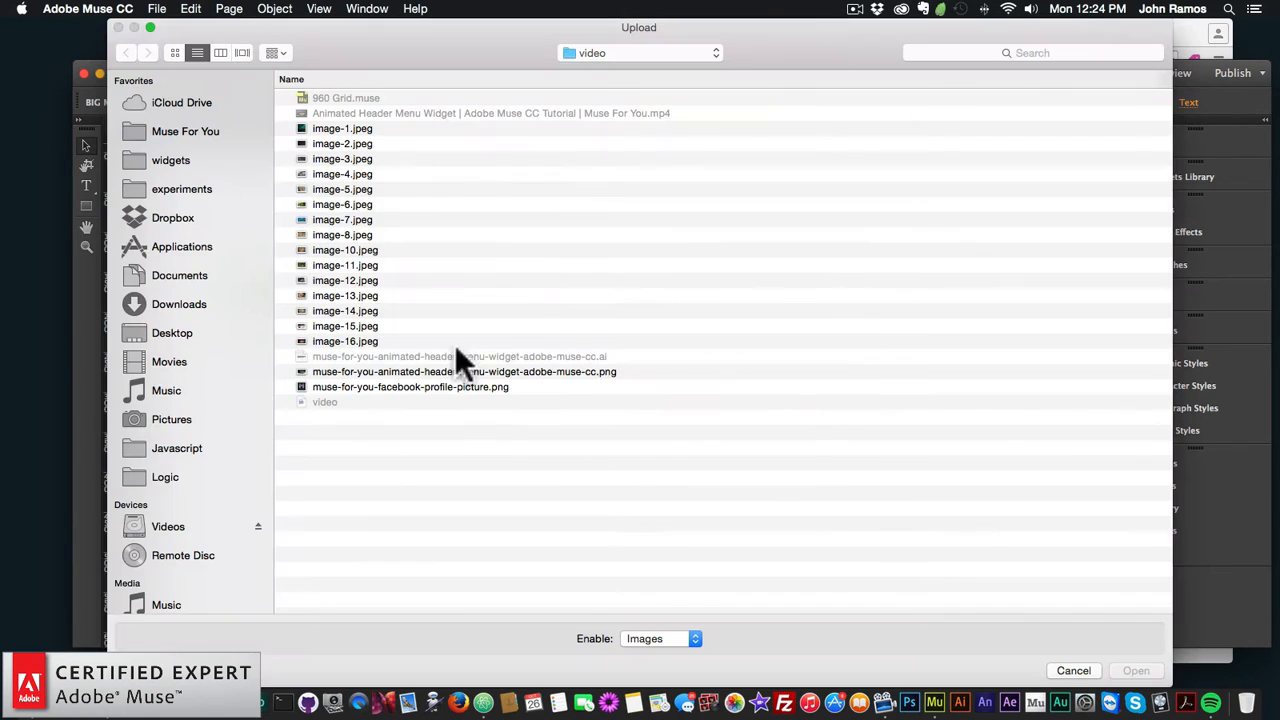
# Step: Assign the facebook profile picture as the open-button cursor and make the button background orange-red
pyautogui.doubleClick(436, 388)
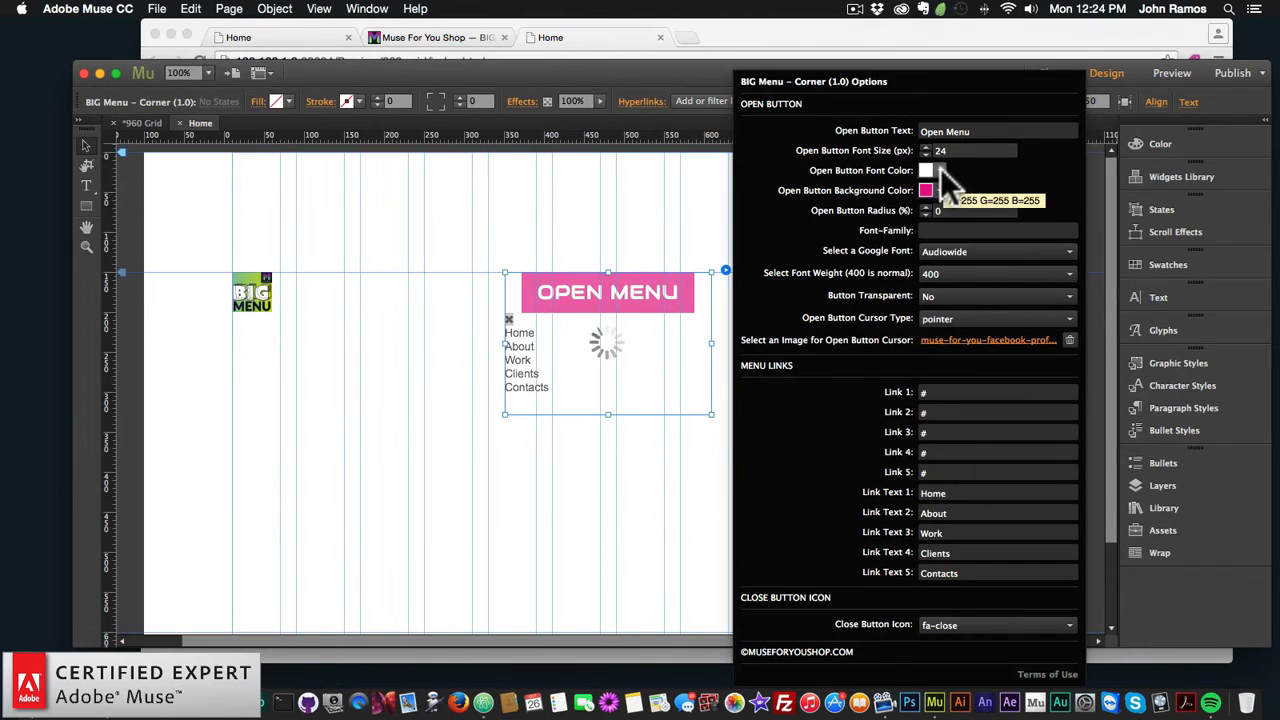
pyautogui.click(938, 172)
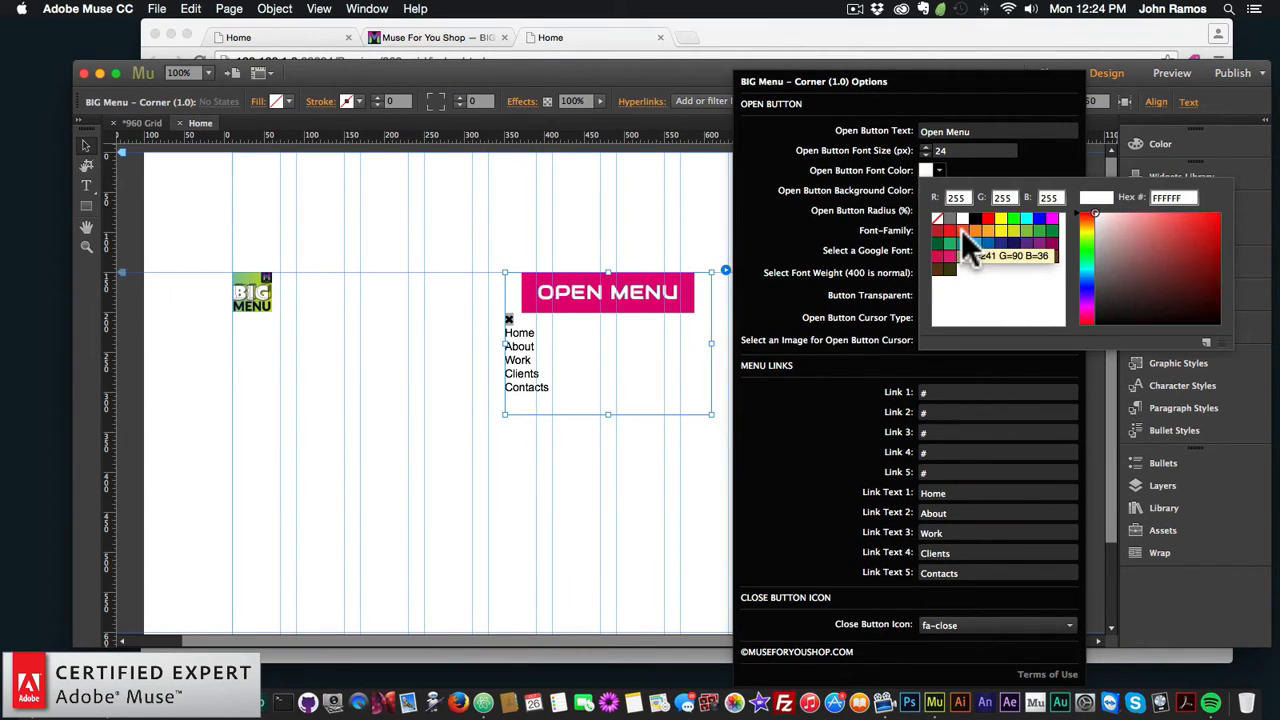
pyautogui.click(938, 190)
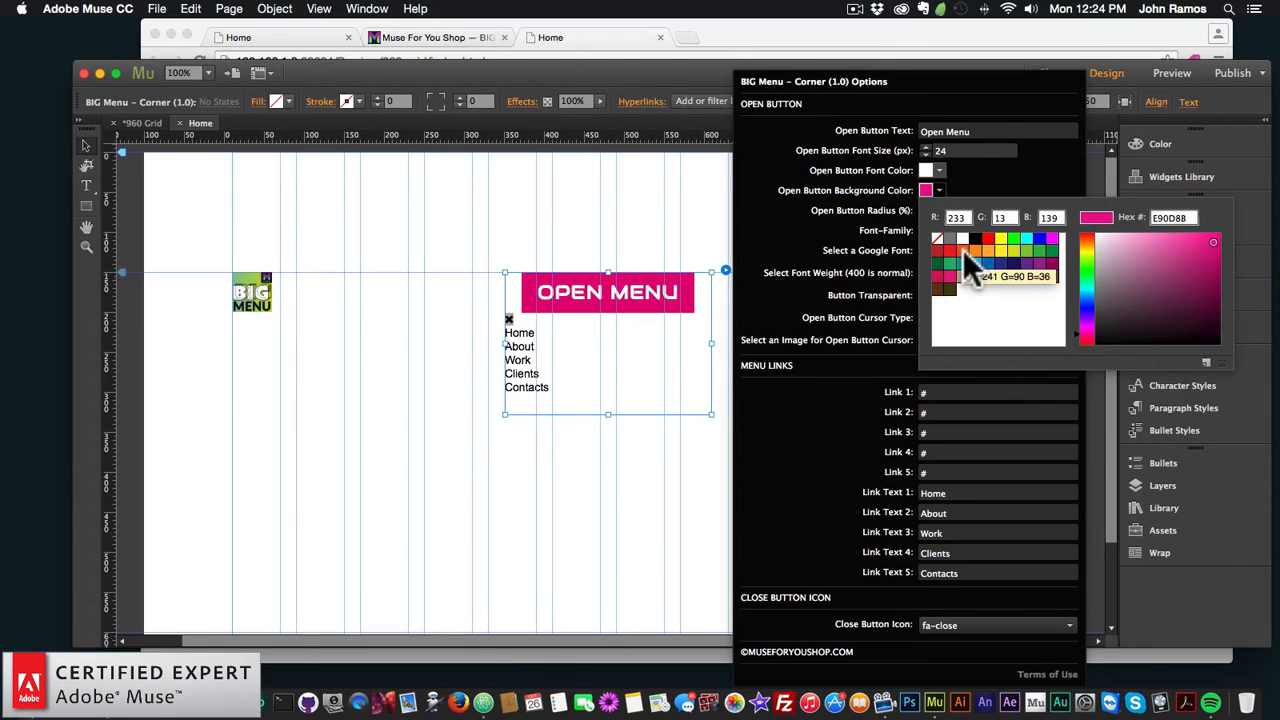
pyautogui.click(963, 249)
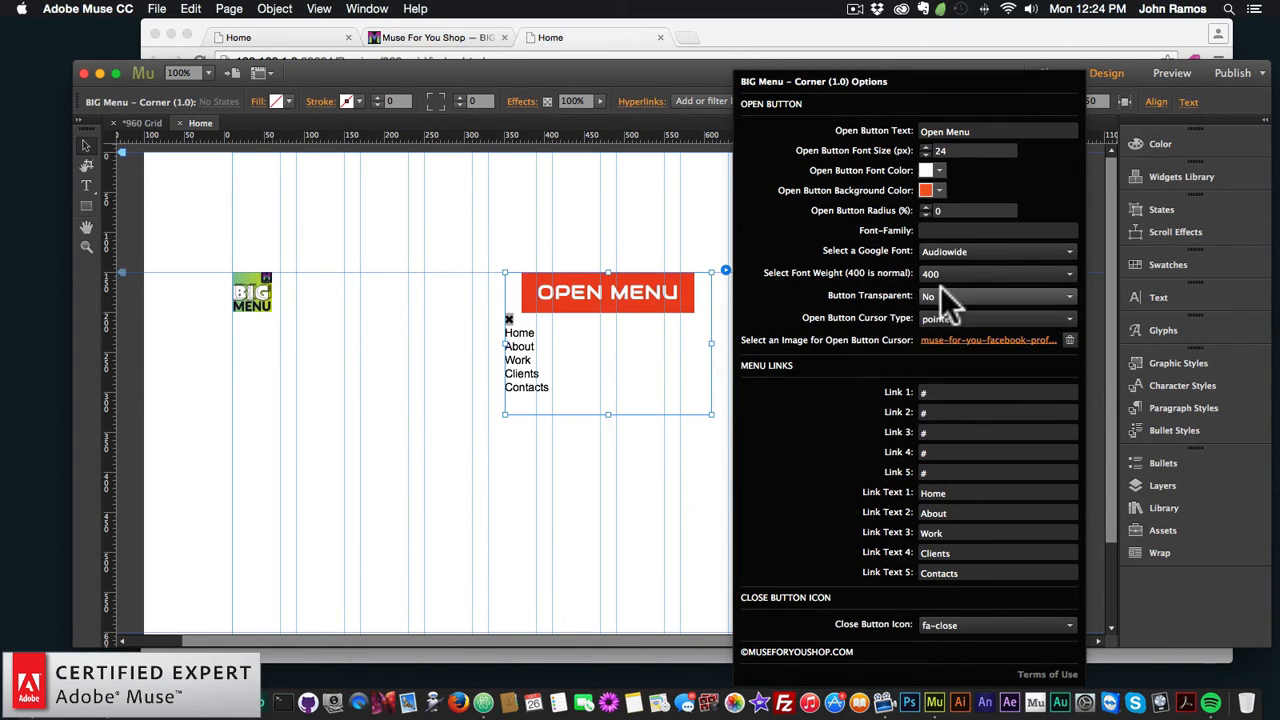
# Step: Set the open button font size to 32 px
pyautogui.click(968, 150)
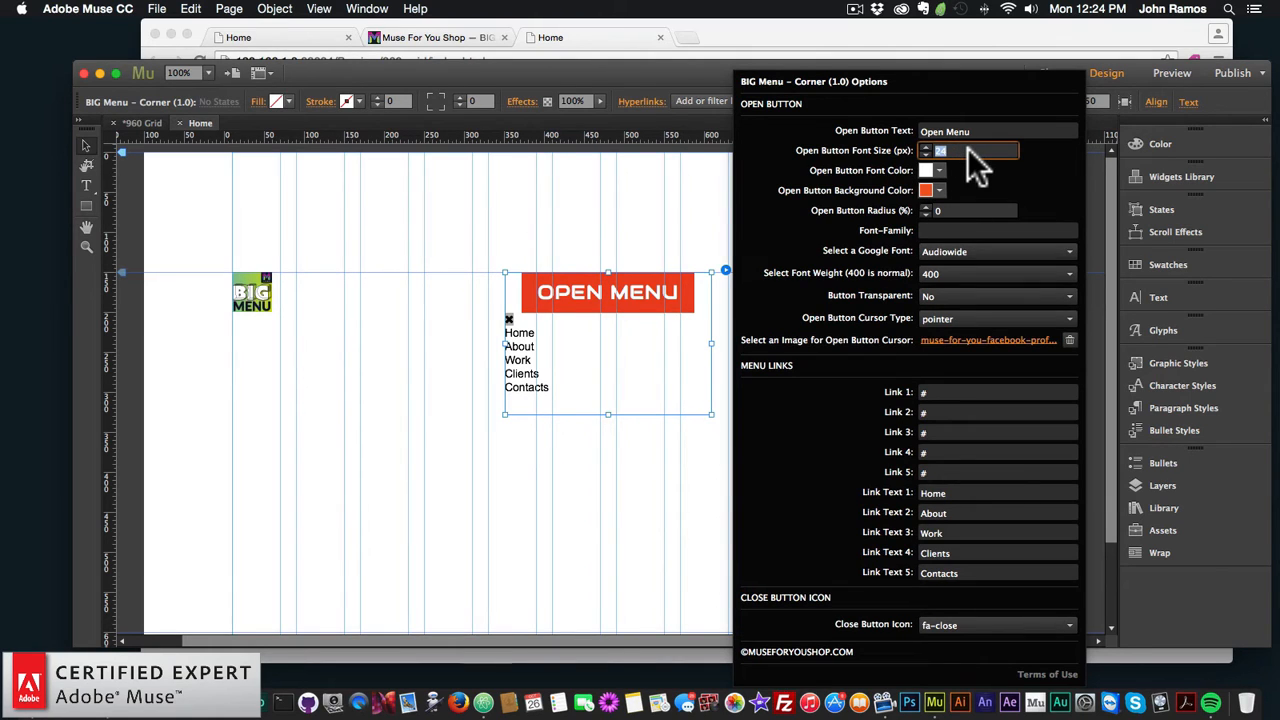
pyautogui.write('32')
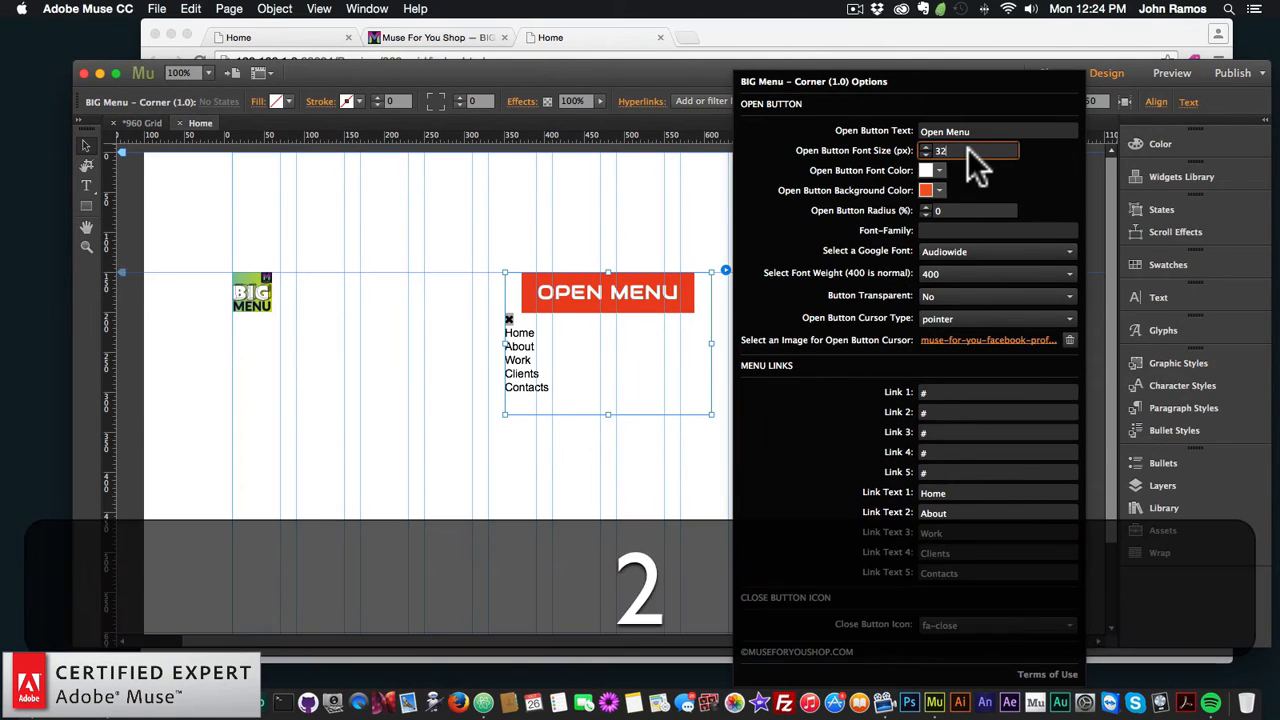
pyautogui.press('Return')
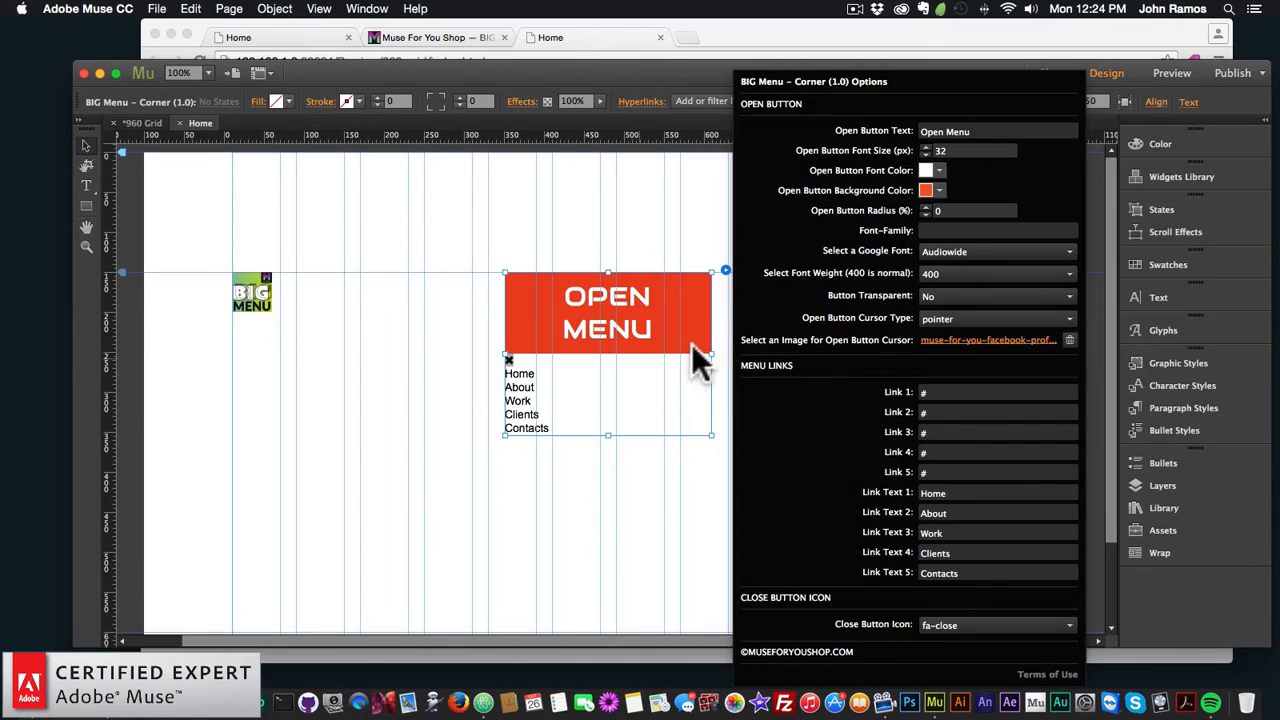
# Step: Widen the widget and change the button text to MENU
pyautogui.click(703, 351)
pyautogui.moveTo(709, 351); pyautogui.dragTo(814, 363)
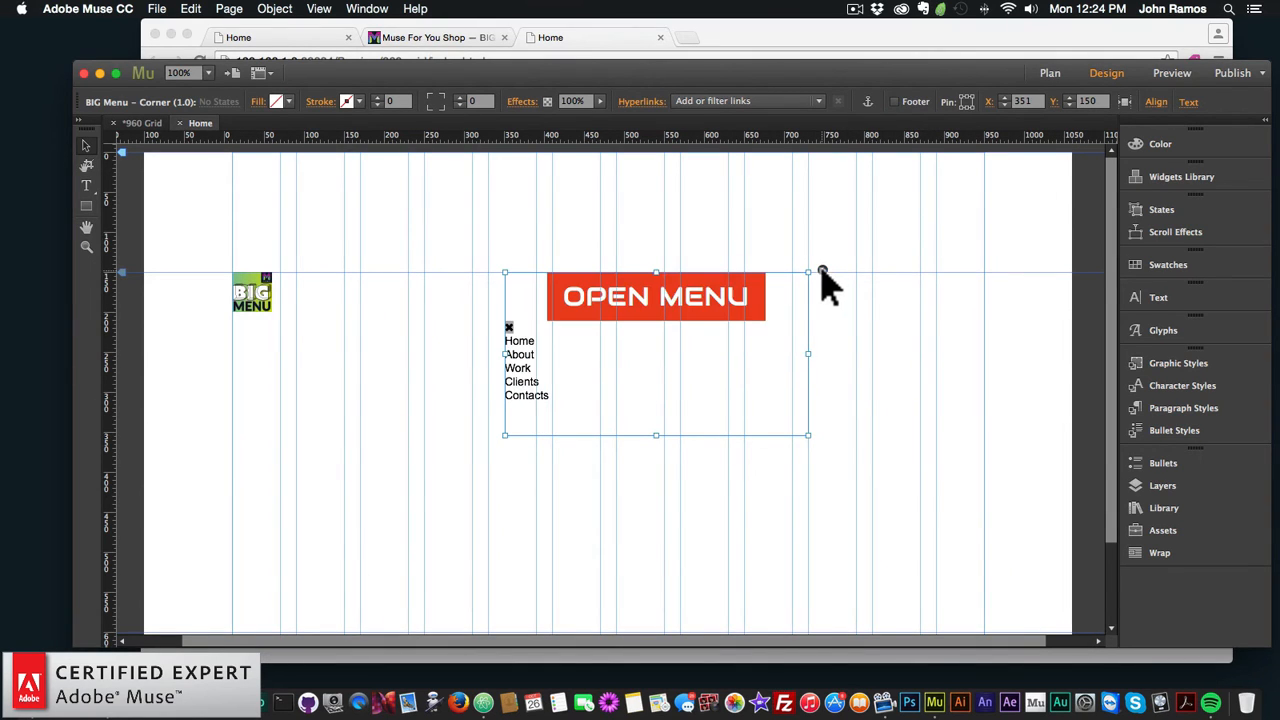
pyautogui.click(822, 270)
pyautogui.click(1068, 131)
pyautogui.press('super+a')
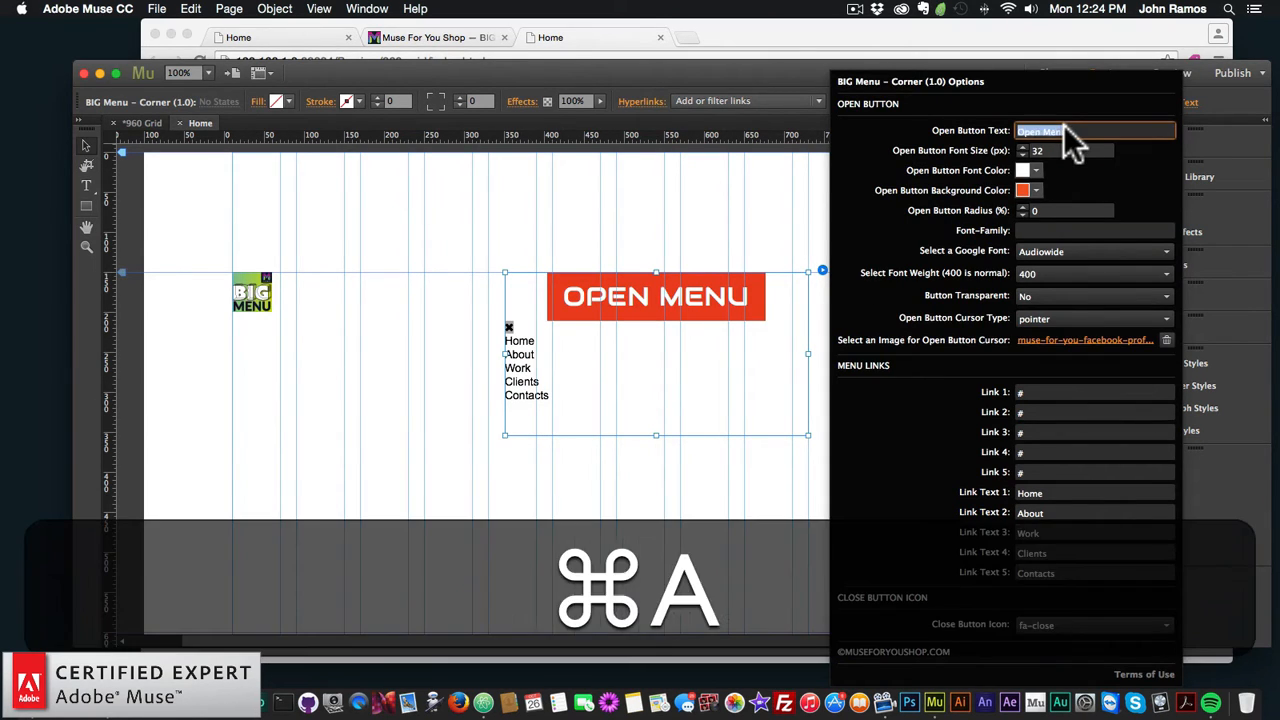
pyautogui.write('MENU')
pyautogui.hotkey('shift', 'Return')
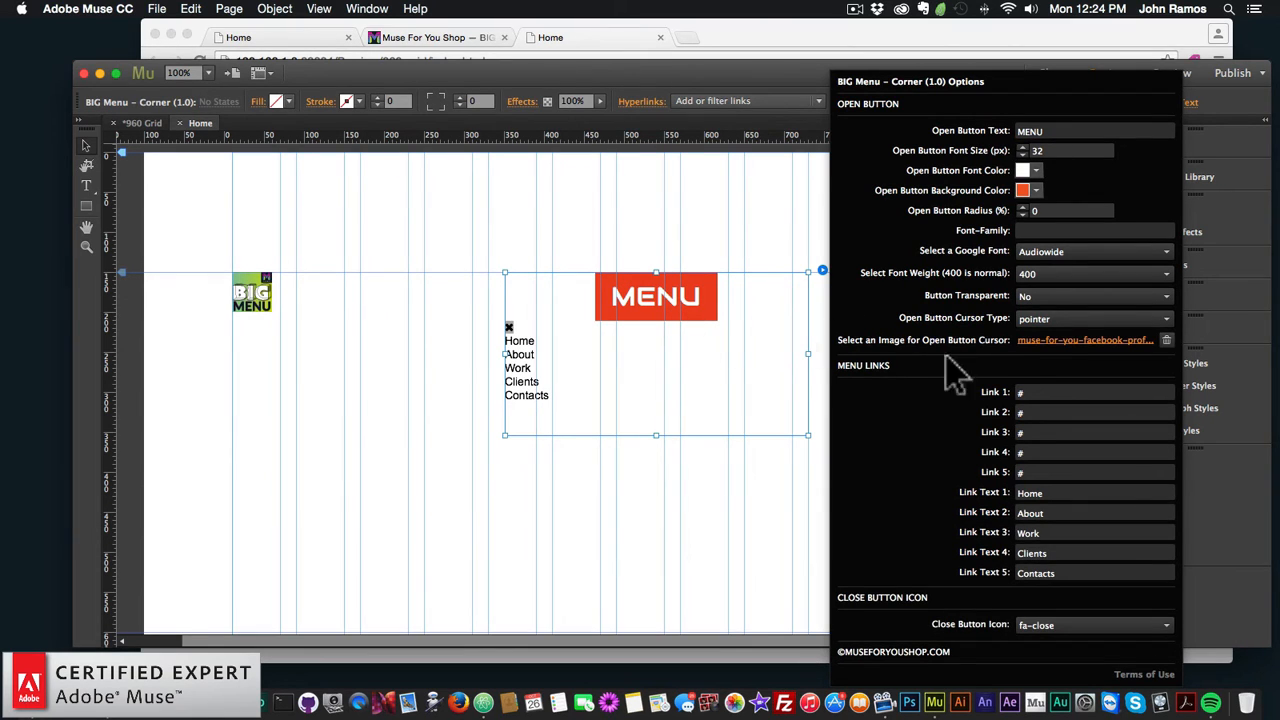
pyautogui.click(1031, 390)
pyautogui.press('BackSpace')
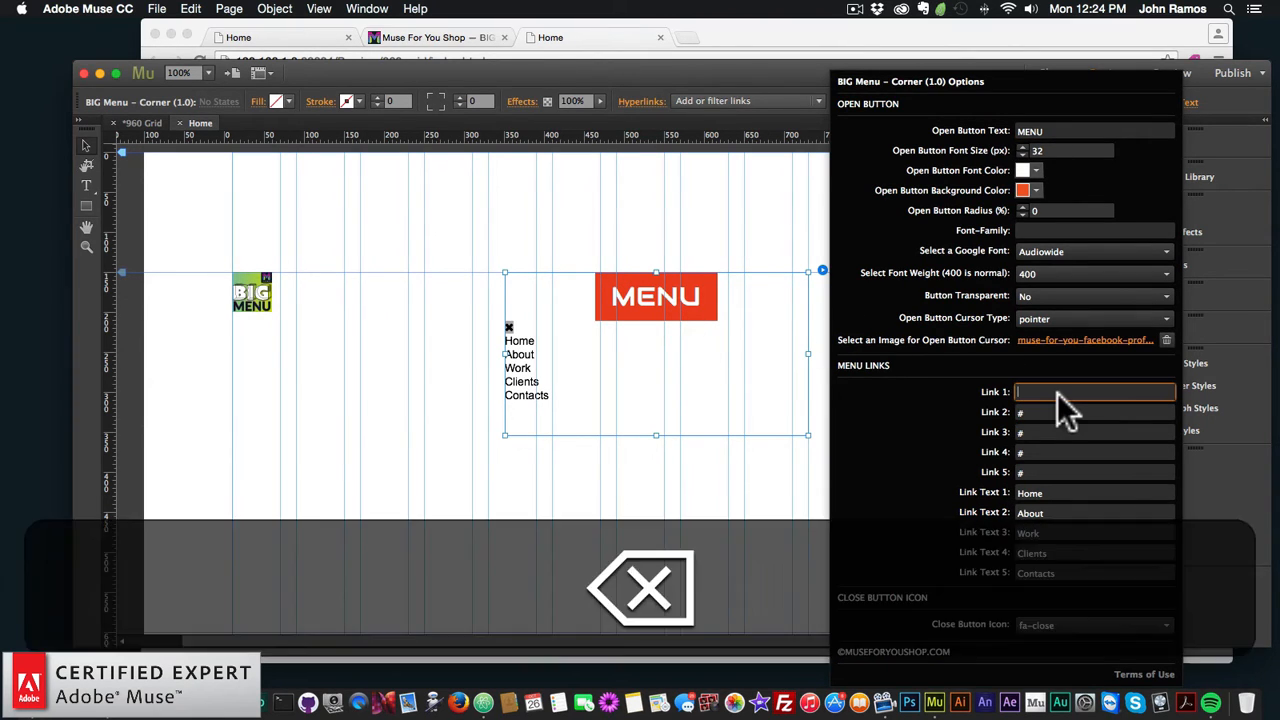
pyautogui.write('http://google.com')
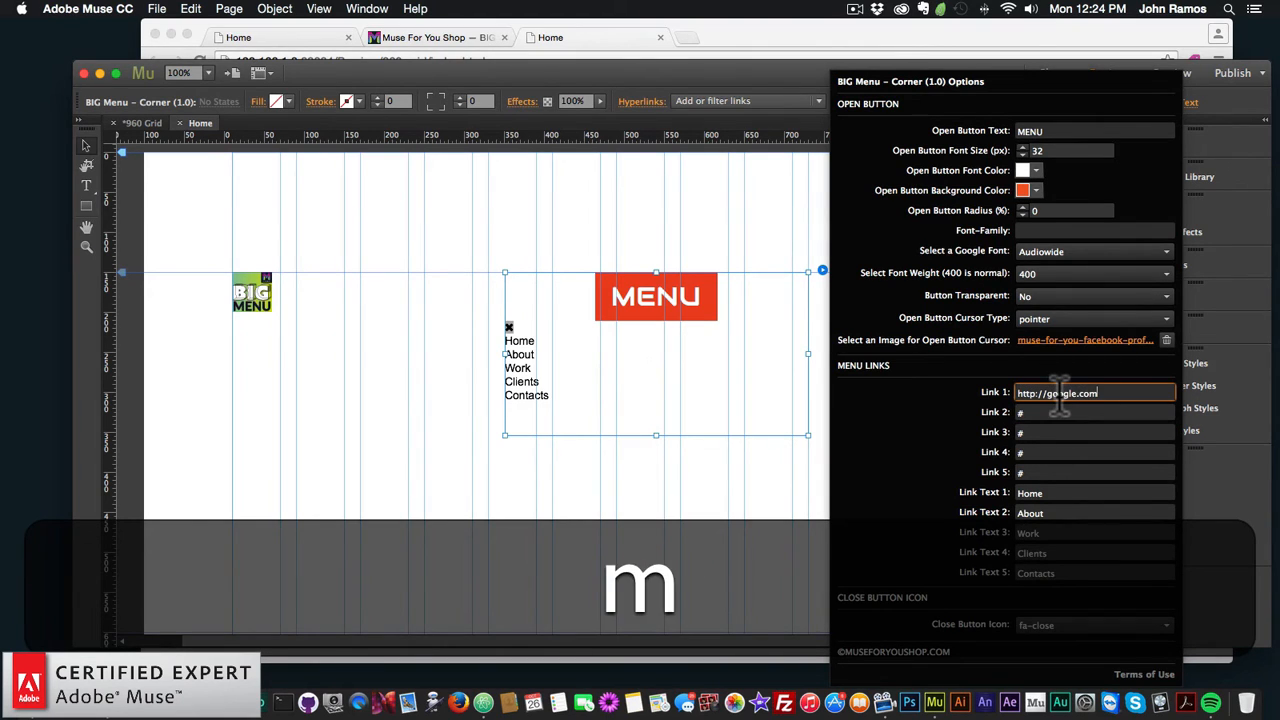
pyautogui.press('Return')
pyautogui.click(1043, 493)
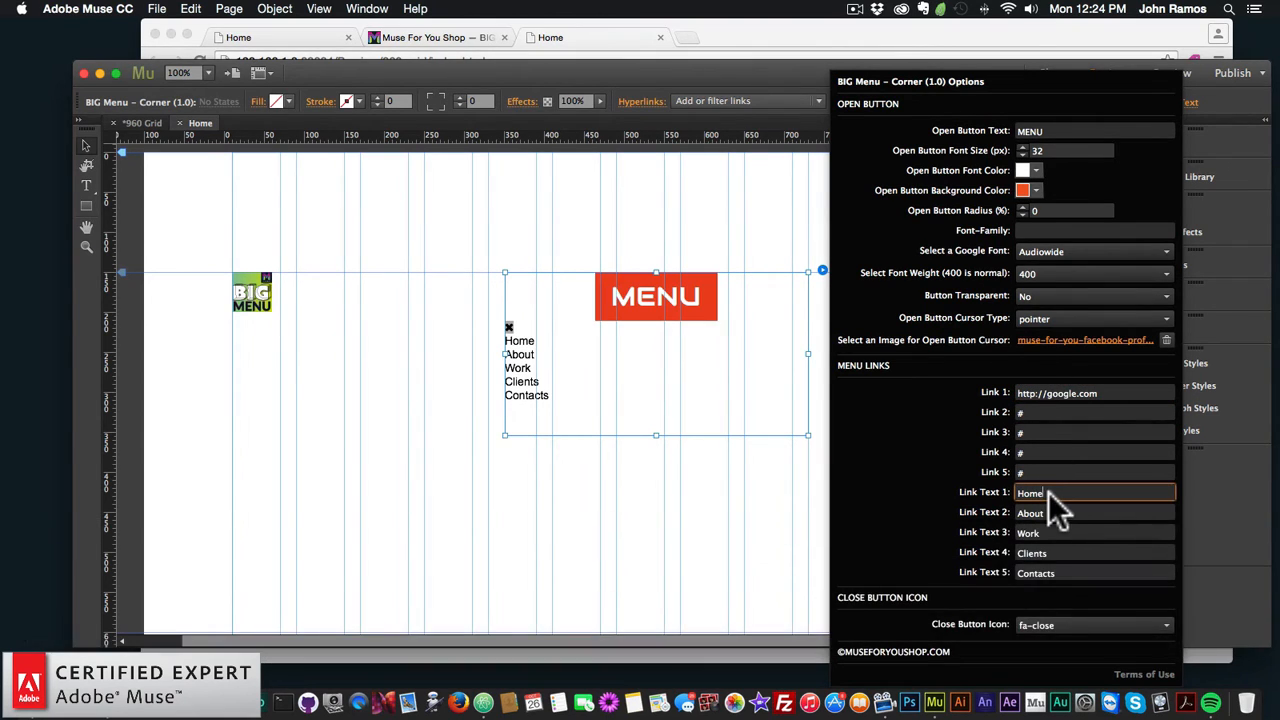
pyautogui.write('GOo')
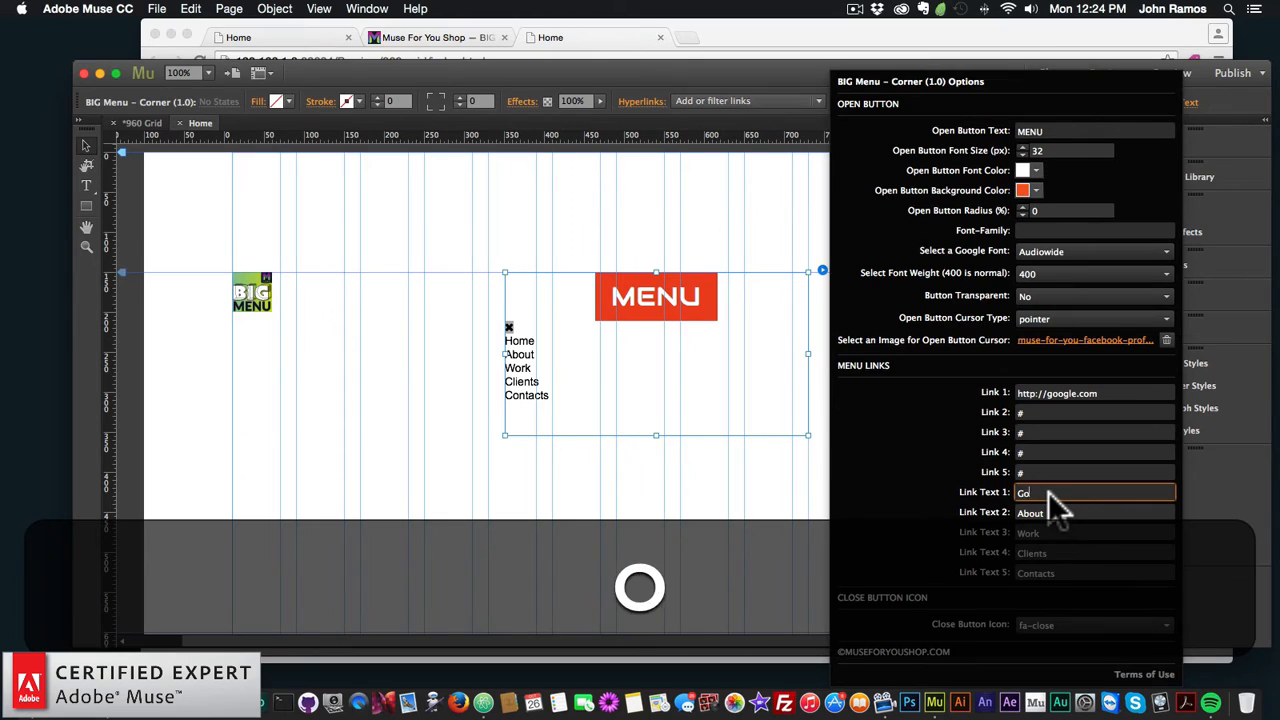
pyautogui.write('gle')
pyautogui.press('Return')
pyautogui.click(1058, 428)
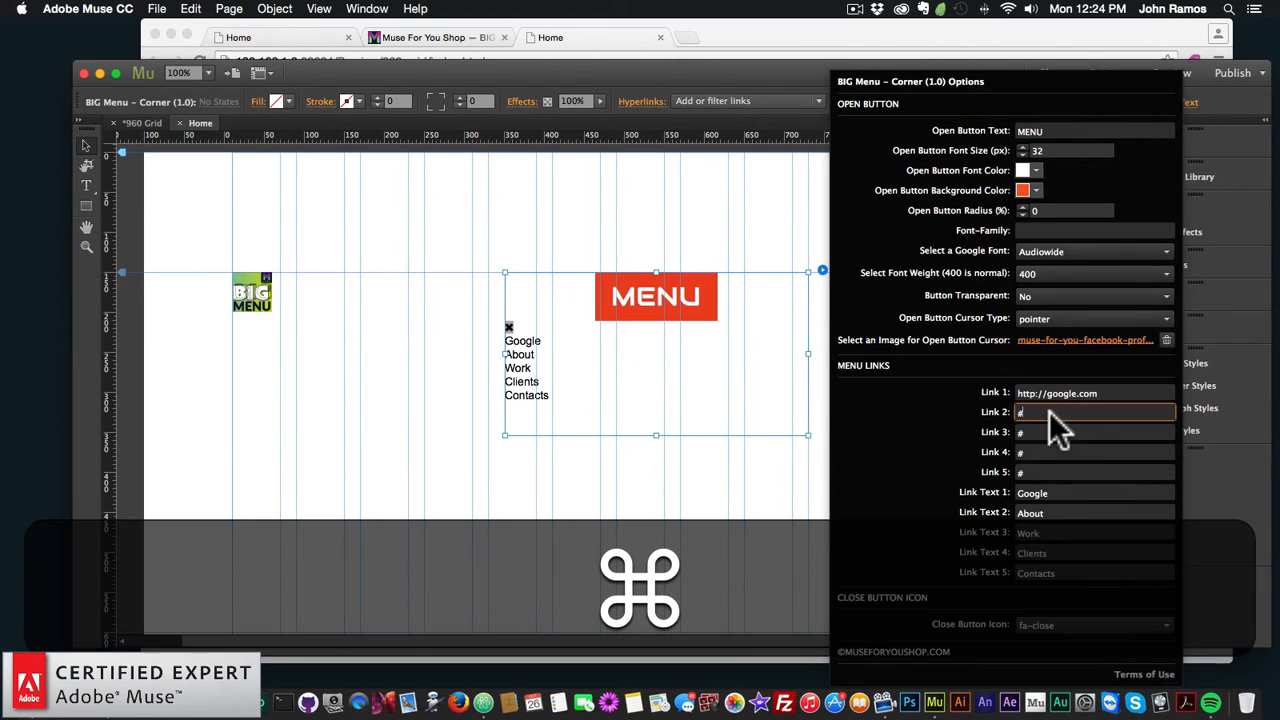
pyautogui.press('super+a')
pyautogui.write('ht')
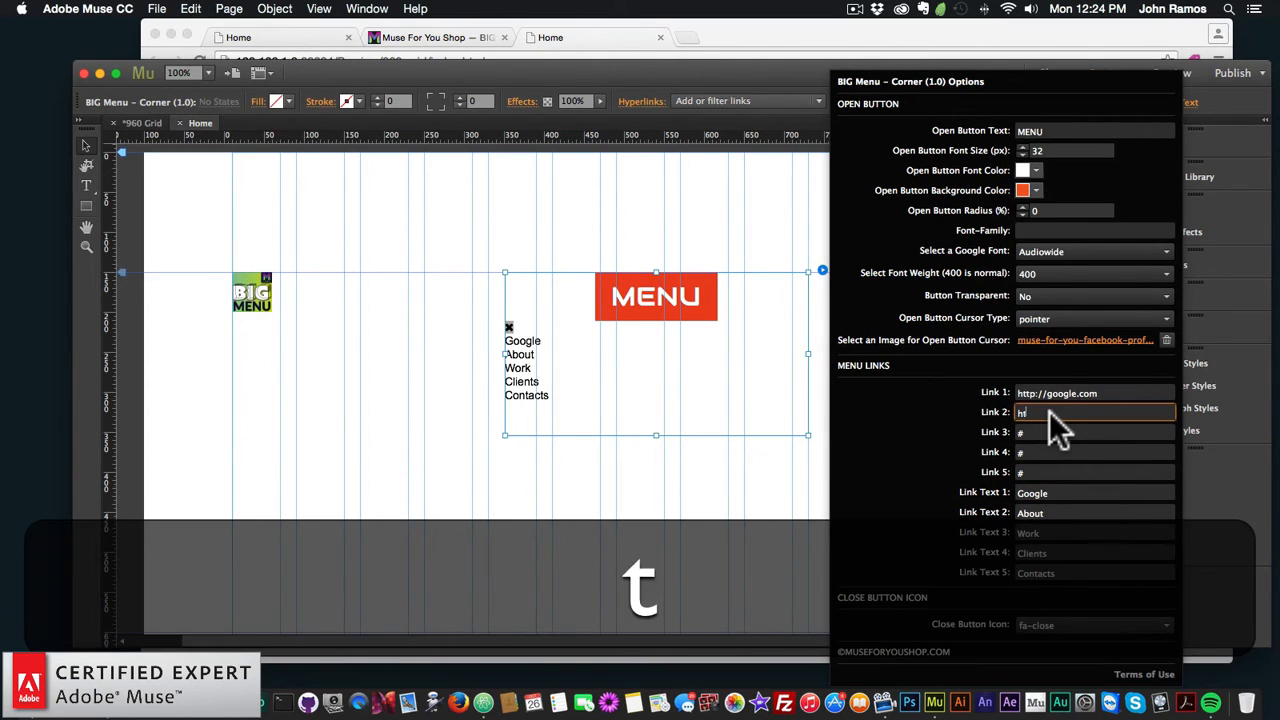
pyautogui.write('tp://museforyoushop.com')
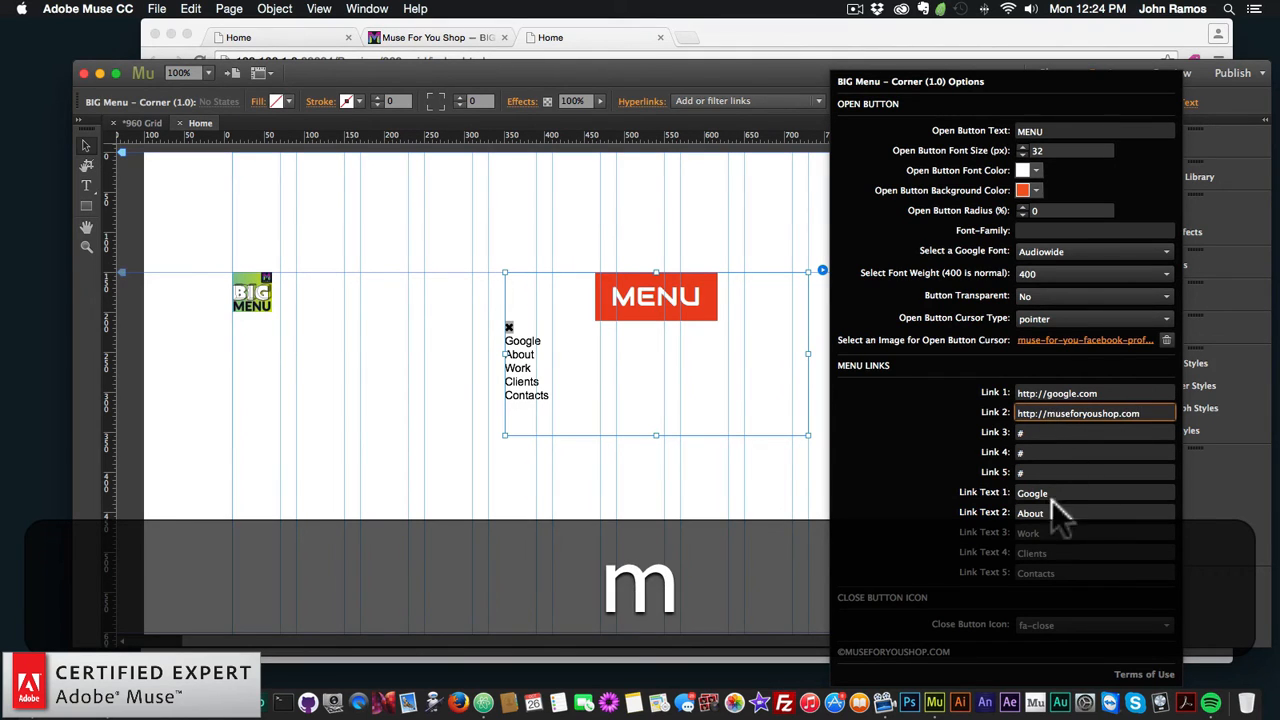
pyautogui.click(1060, 512)
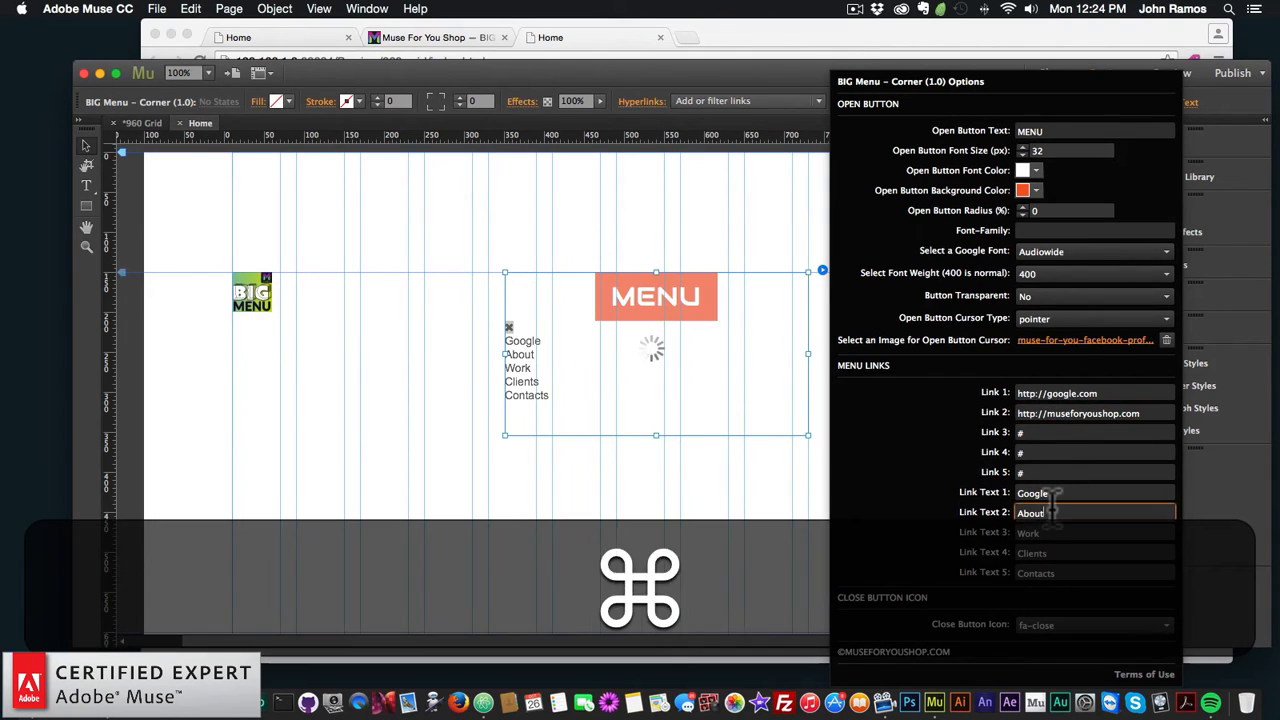
pyautogui.press('super+a')
pyautogui.write('Musefory')
pyautogui.press('BackSpace')
pyautogui.press('BackSpace')
pyautogui.press('BackSpace')
pyautogui.press('BackSpace')
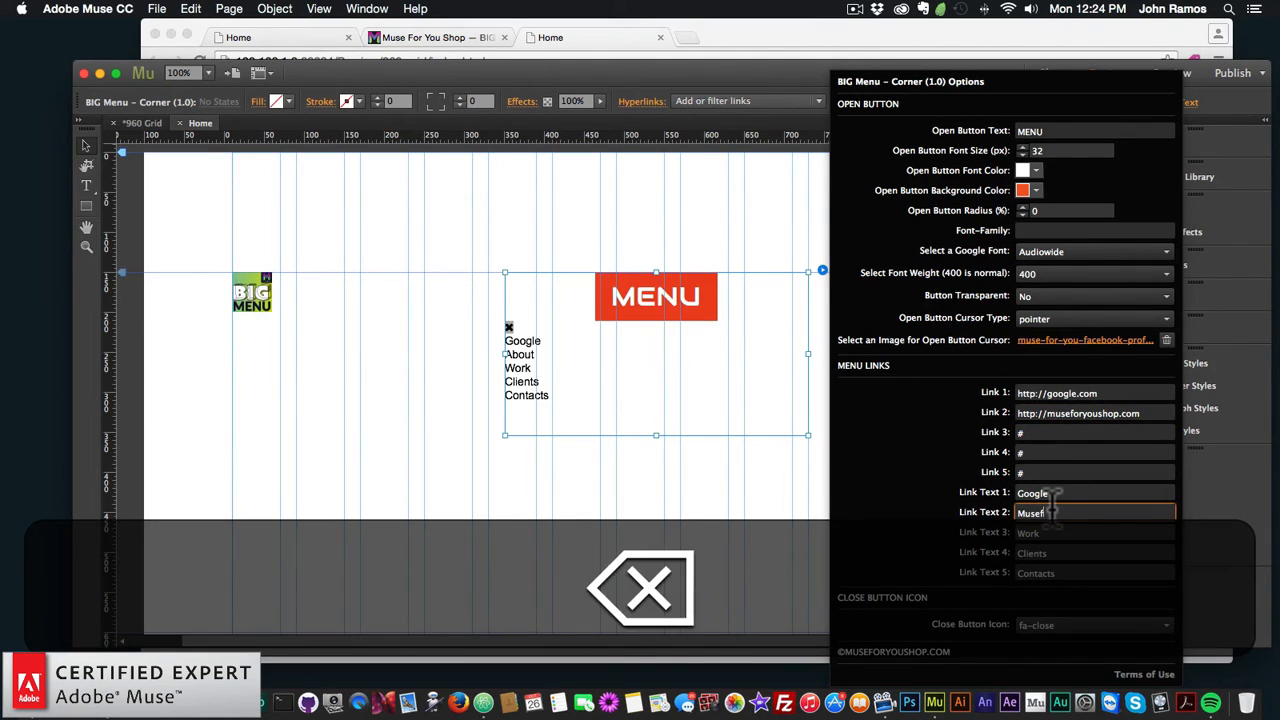
pyautogui.write('For You Shop')
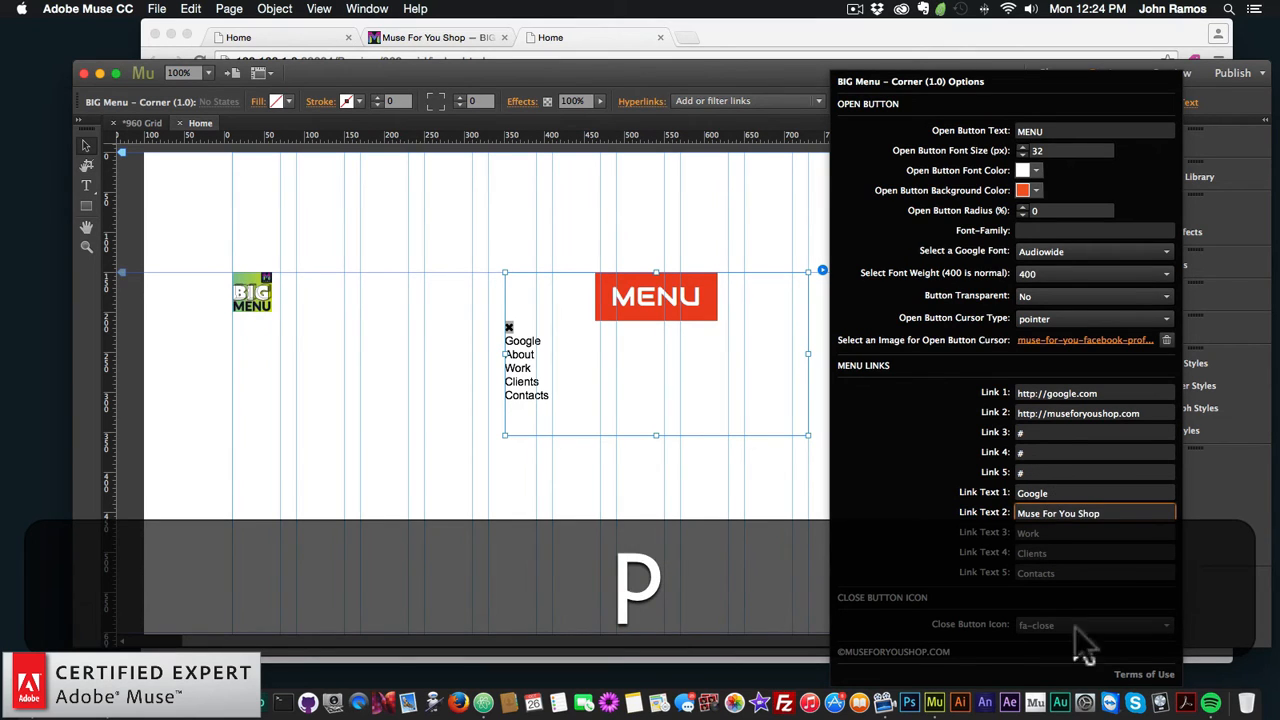
# Step: Choose fa-header as the close button icon and close the options
pyautogui.click(1050, 626)
pyautogui.scroll(-5, 1060, 505)
pyautogui.click(1068, 483)
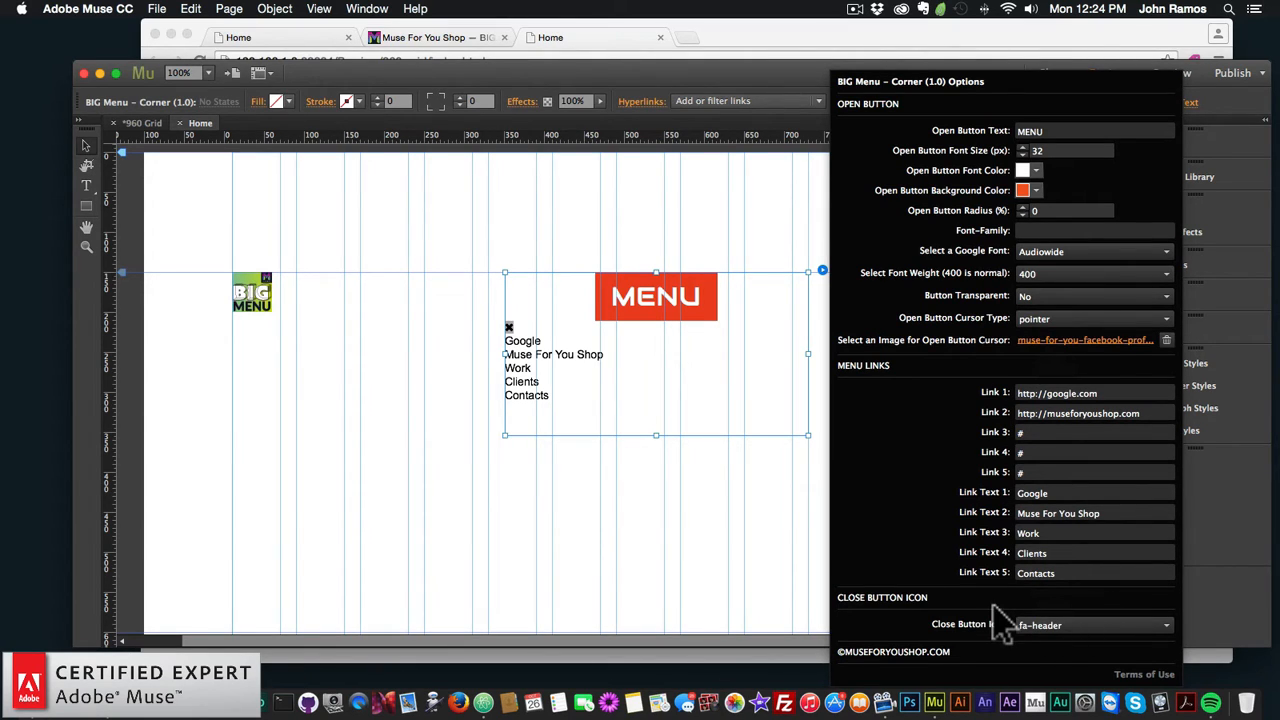
pyautogui.moveTo(711, 337); pyautogui.dragTo(669, 335)
# Step: Deselect the menu widget and preview the Home page in the browser
pyautogui.click(617, 586)
pyautogui.click(157, 8)
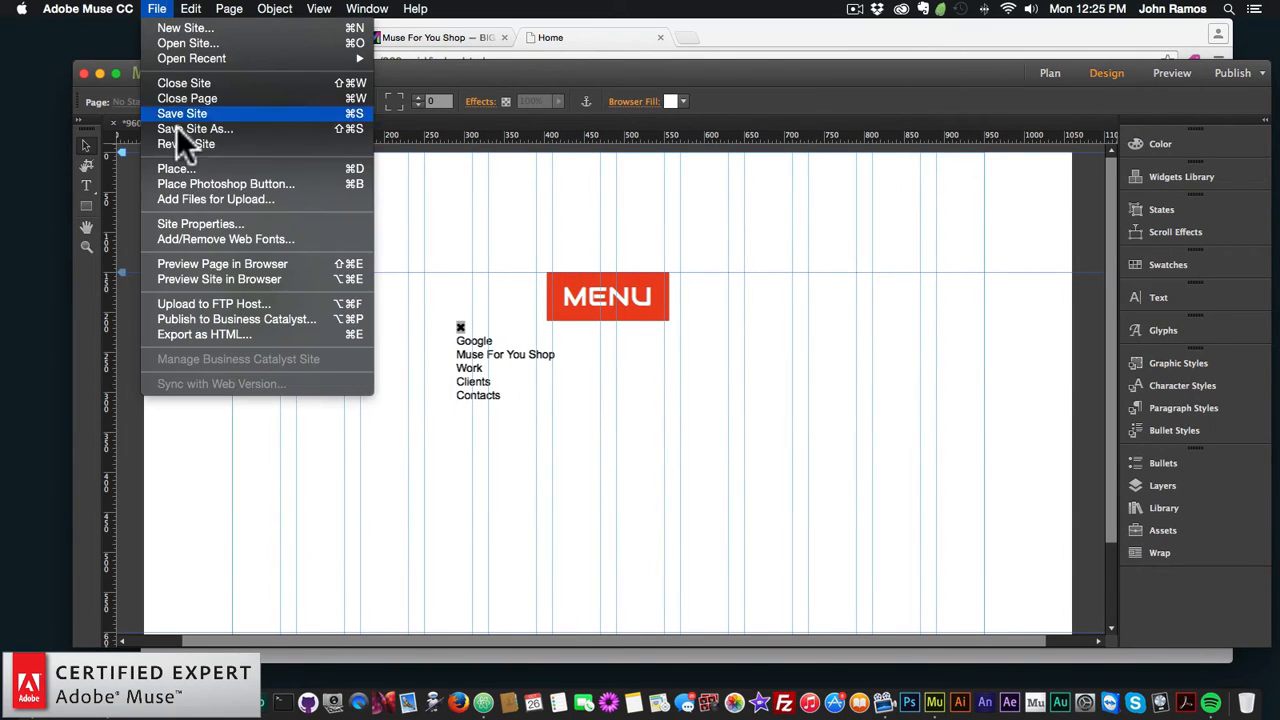
pyautogui.click(212, 266)
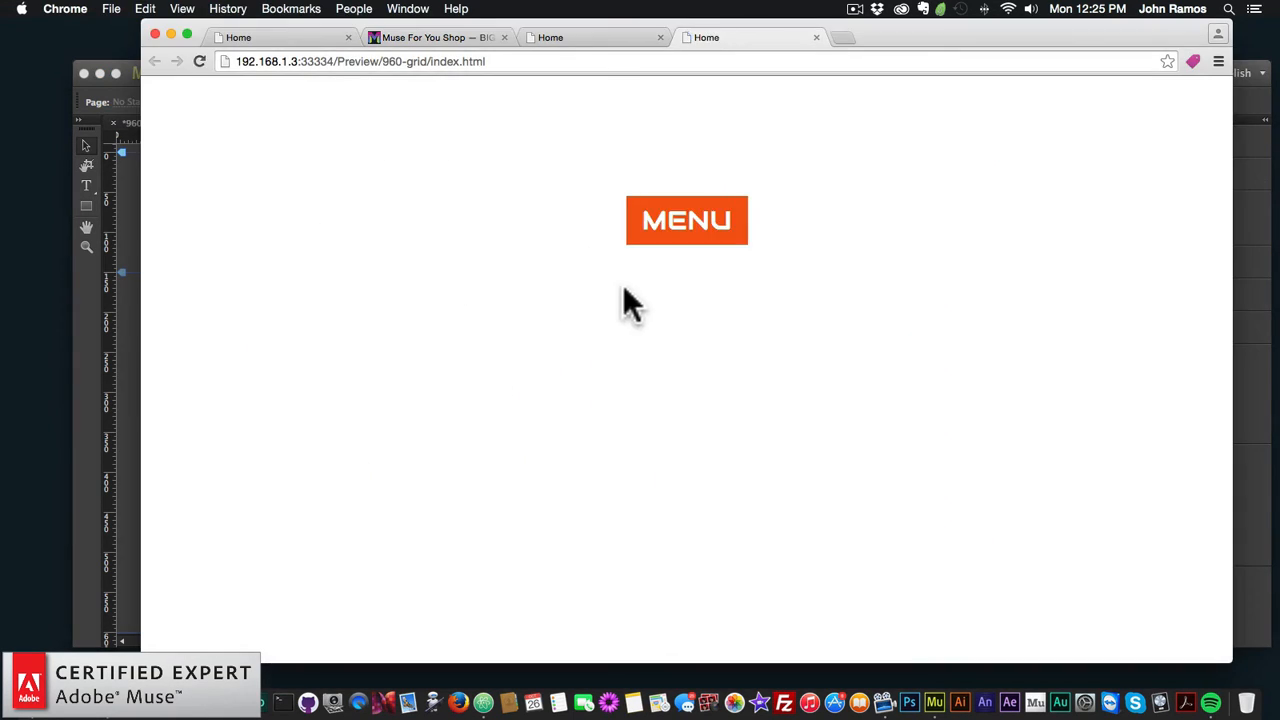
# Step: Open and close the yellow menu overlay twice in Chrome, then return to Muse
pyautogui.click(684, 217)
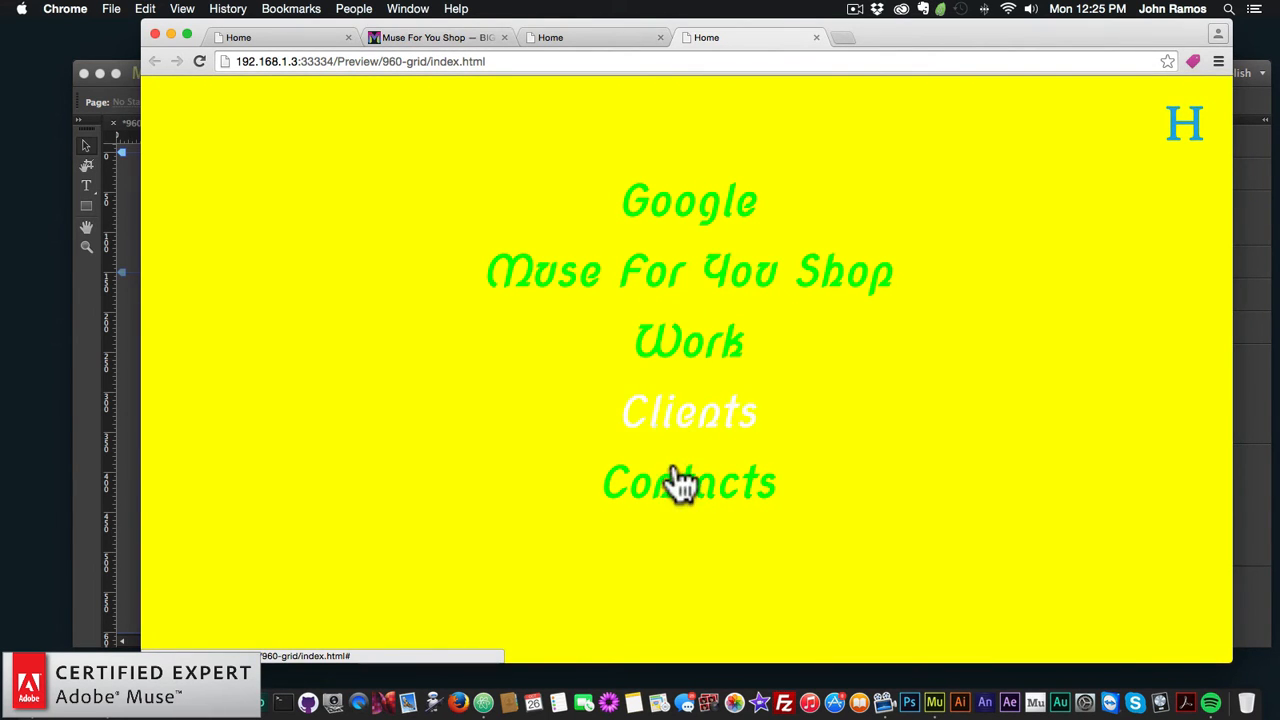
pyautogui.click(1185, 126)
pyautogui.click(695, 219)
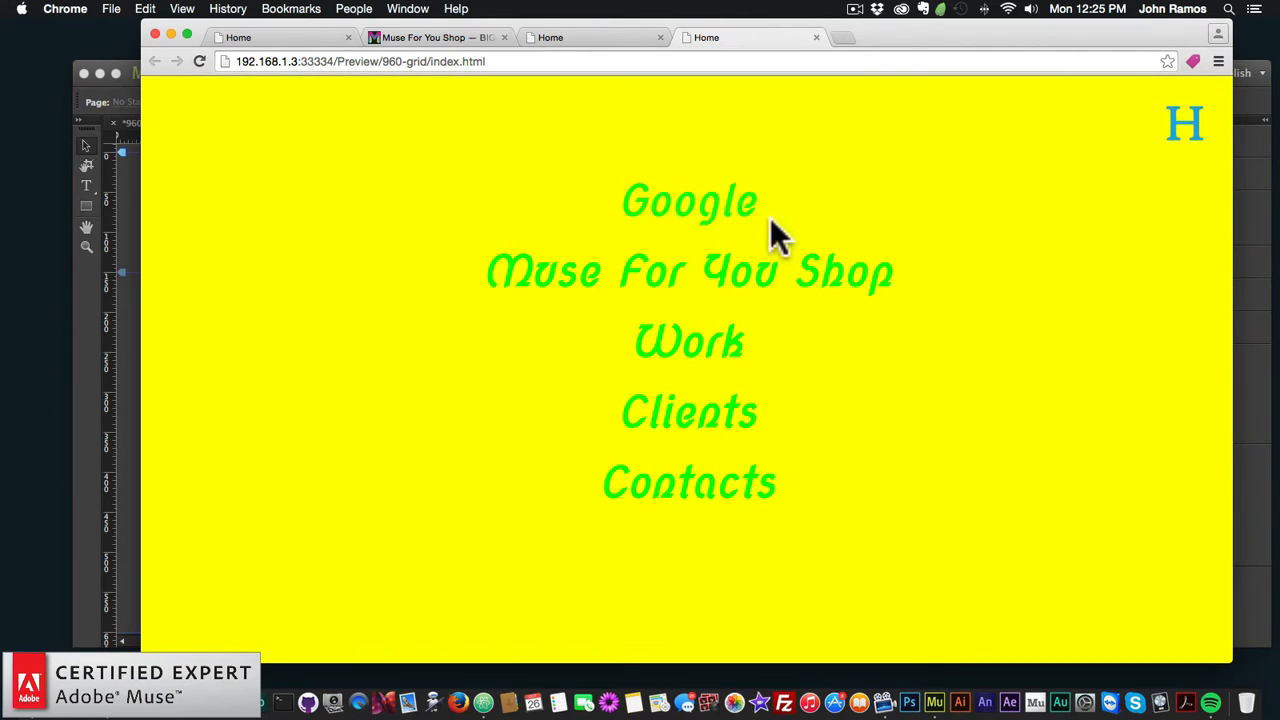
pyautogui.click(1209, 138)
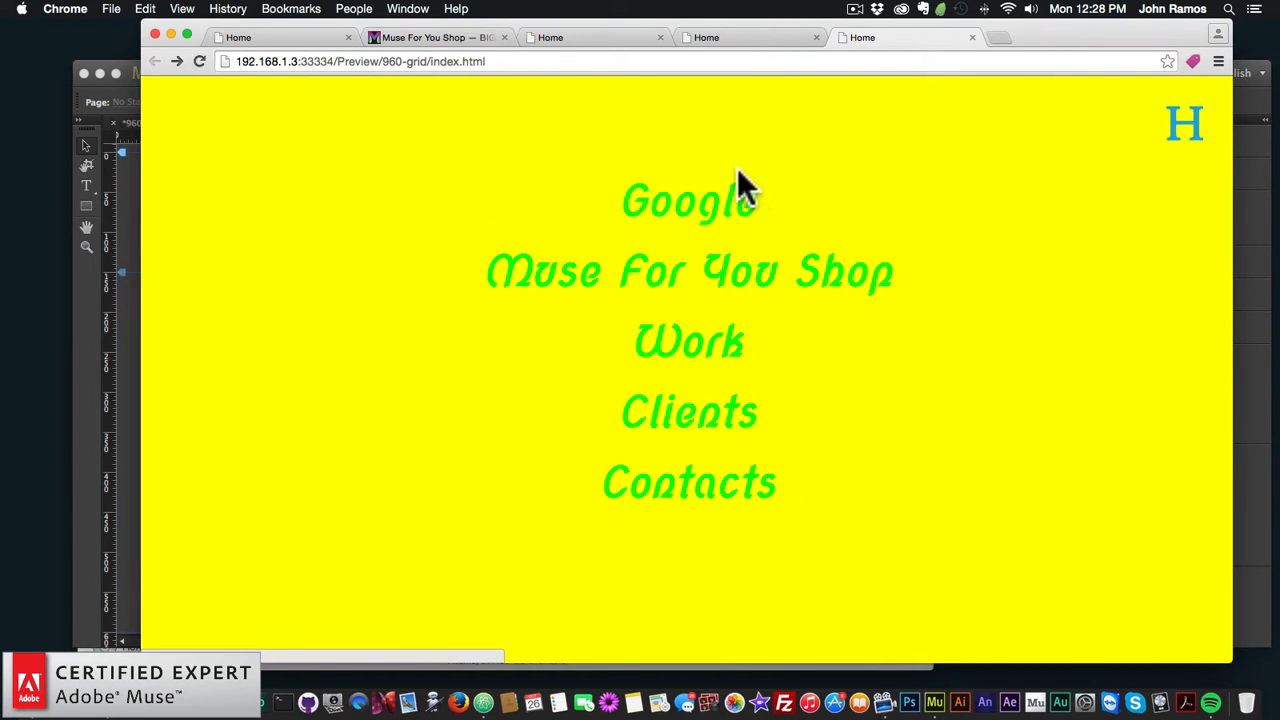
pyautogui.click(95, 318)
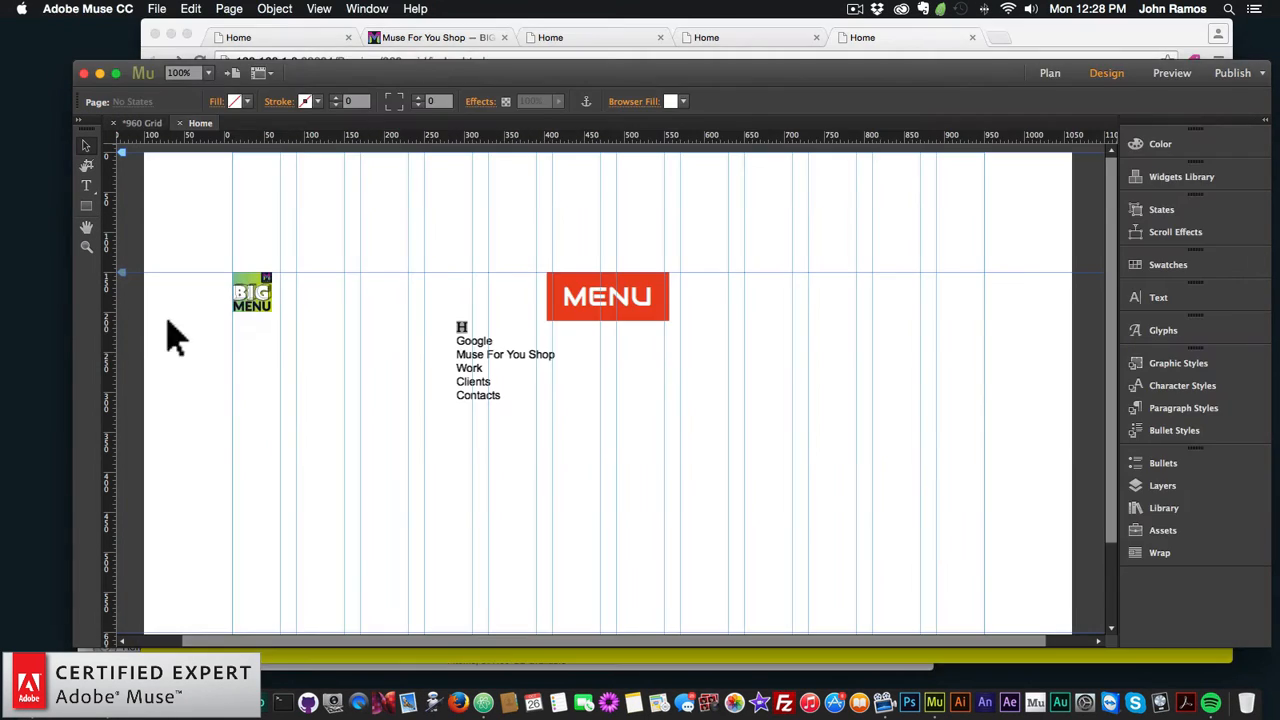
# Step: Review the BIG Menu widget's overlay options, then close them and start another browser preview
pyautogui.click(286, 270)
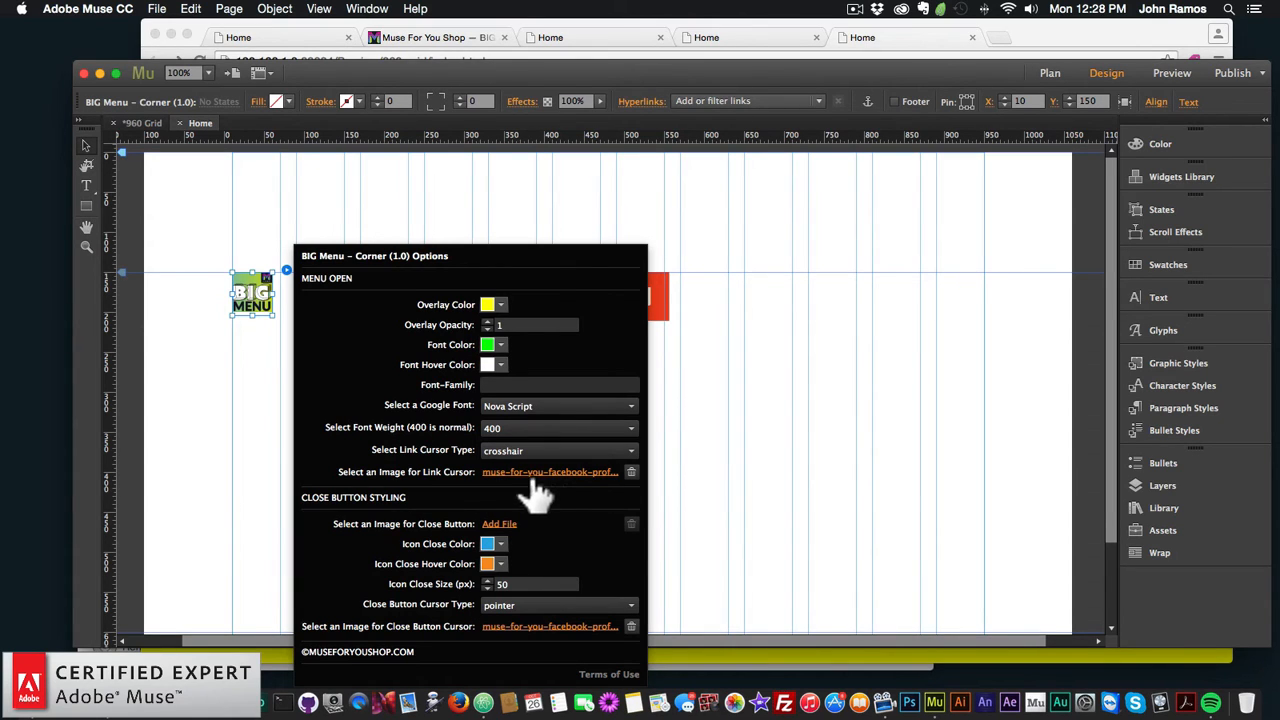
pyautogui.click(731, 465)
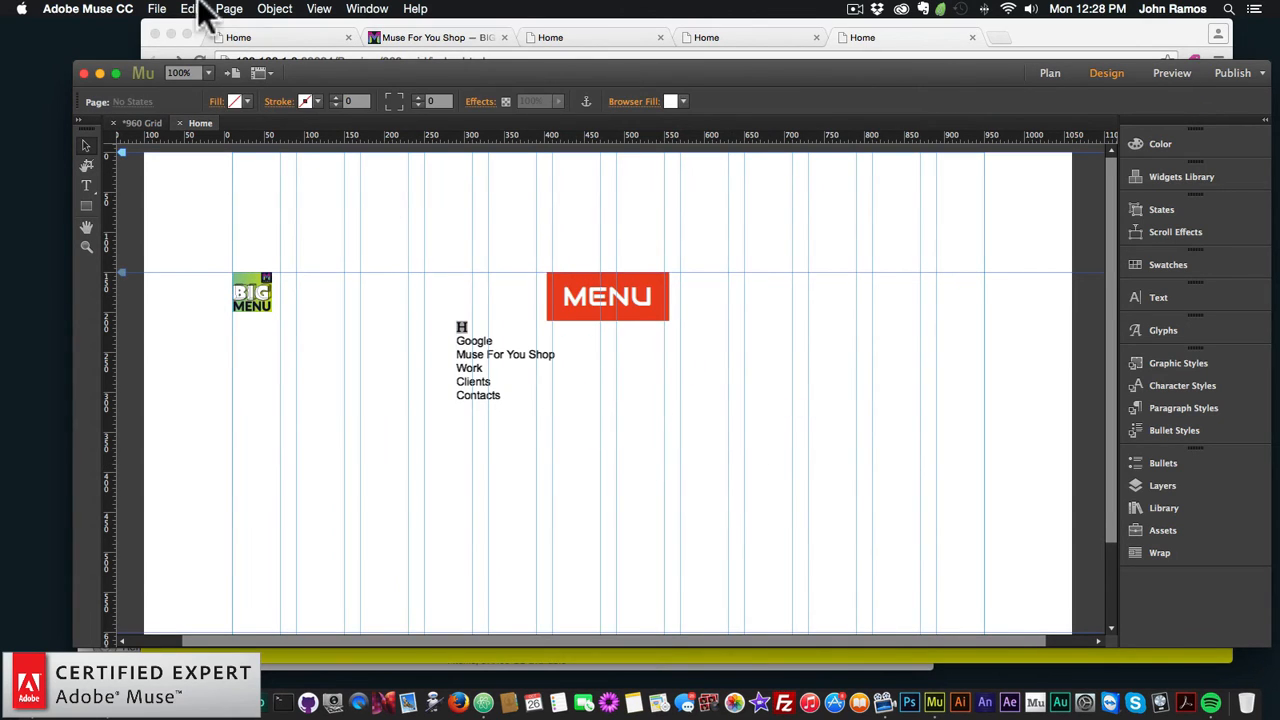
pyautogui.click(157, 9)
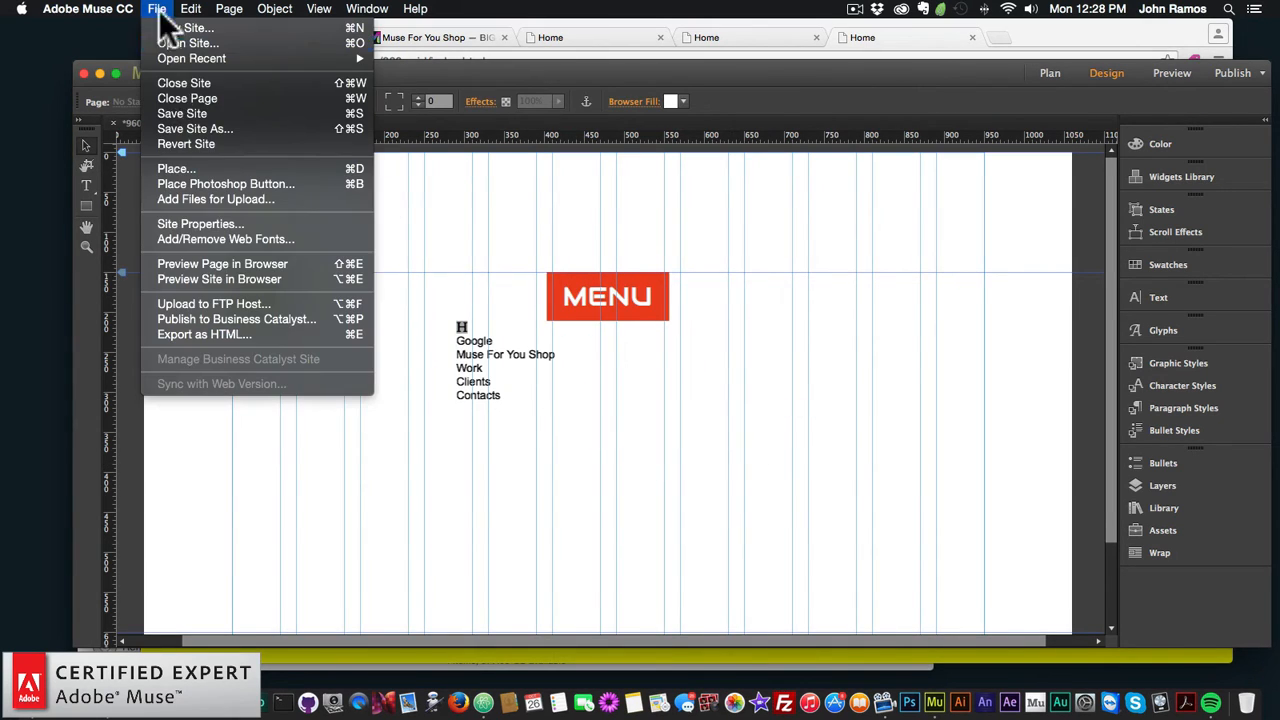
# Step: Preview the page in Chrome again, open and close the menu overlay, and return to Muse
pyautogui.click(223, 263)
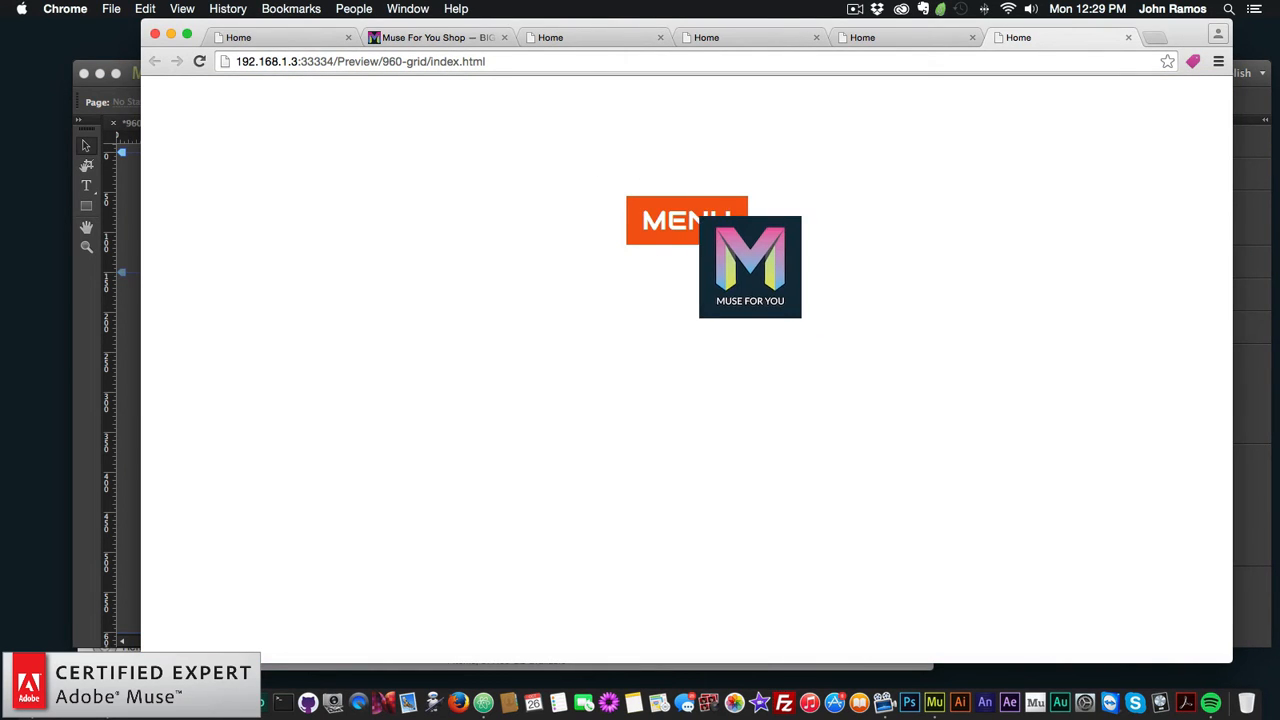
pyautogui.click(697, 221)
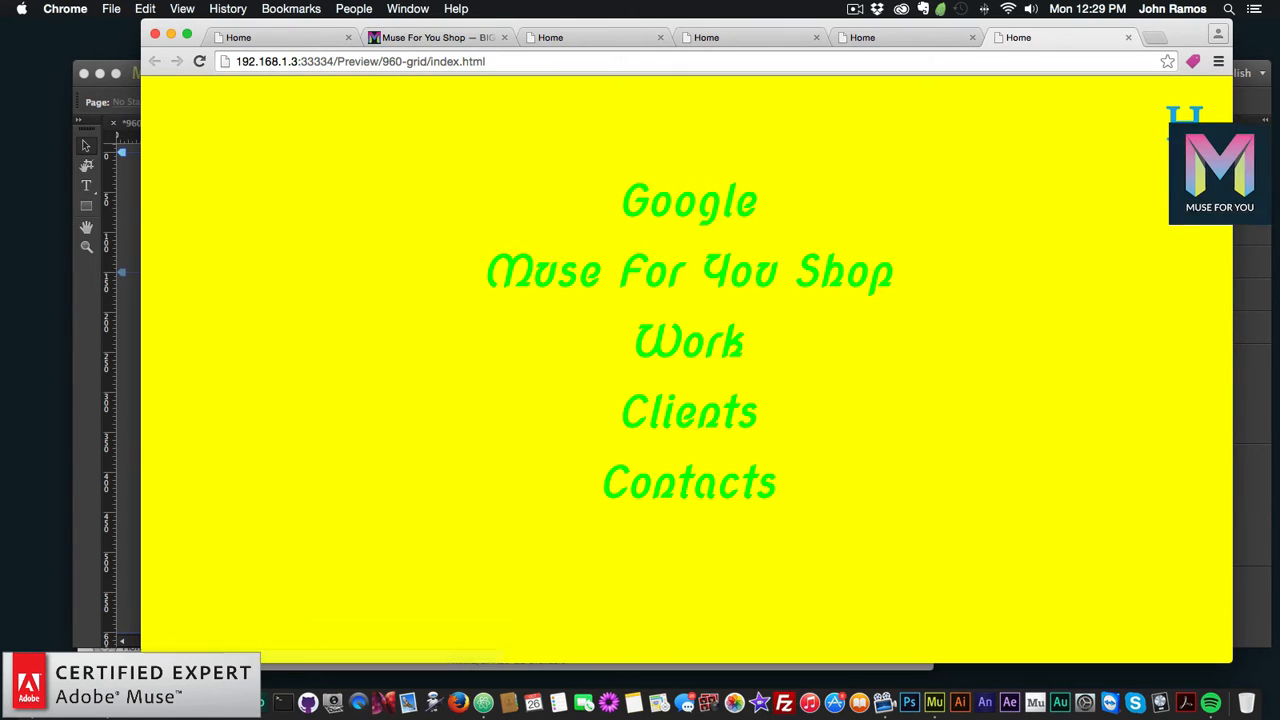
pyautogui.click(1184, 122)
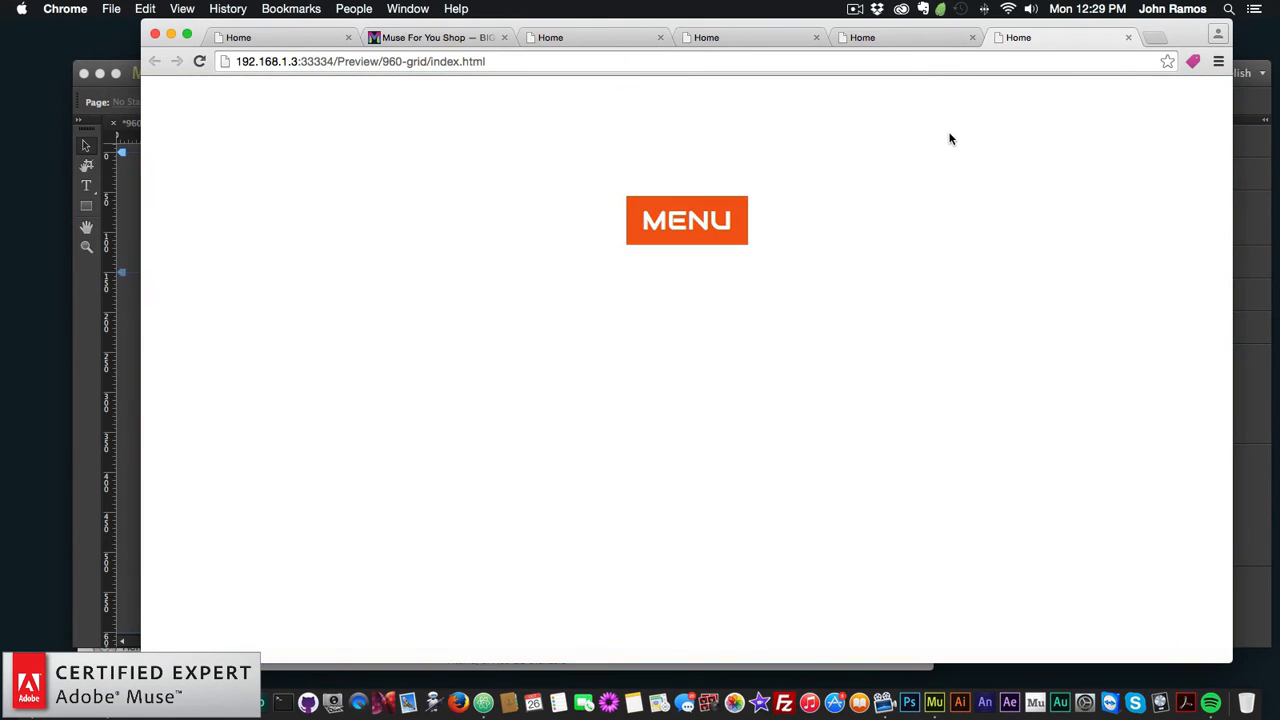
pyautogui.click(77, 345)
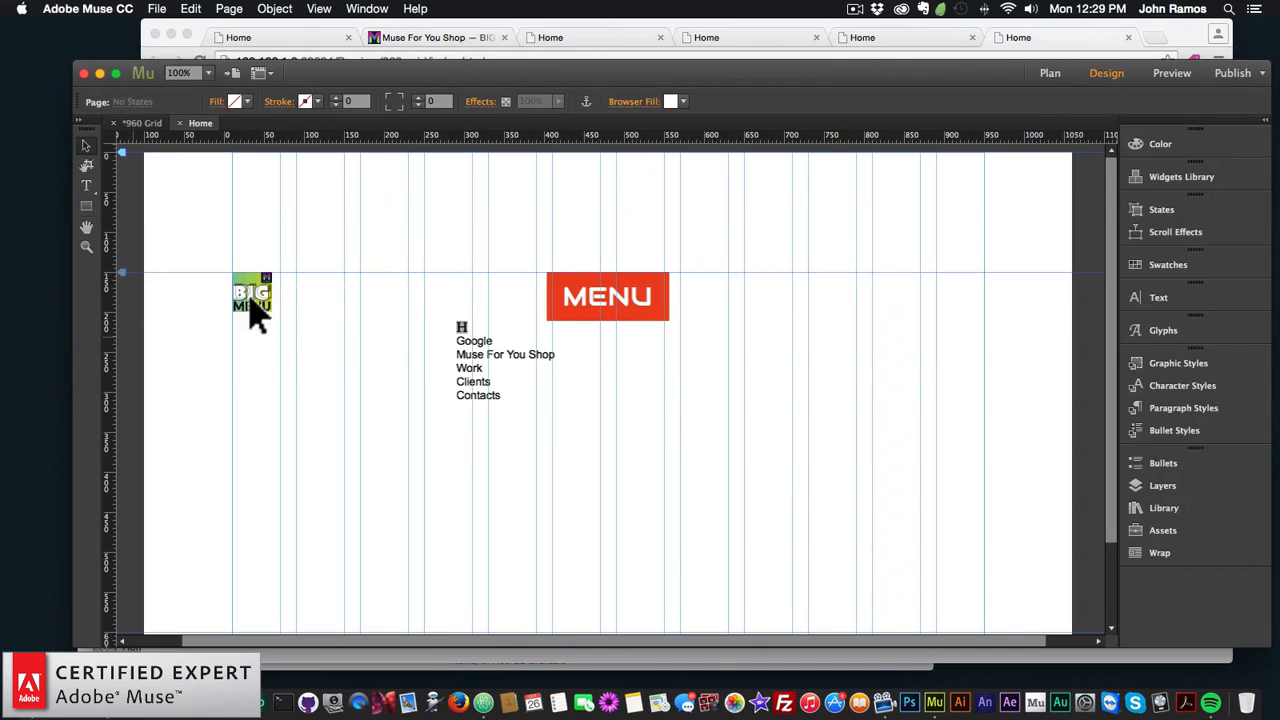
# Step: Remove the custom link and close cursor images from the BIG Menu widget
pyautogui.click(262, 290)
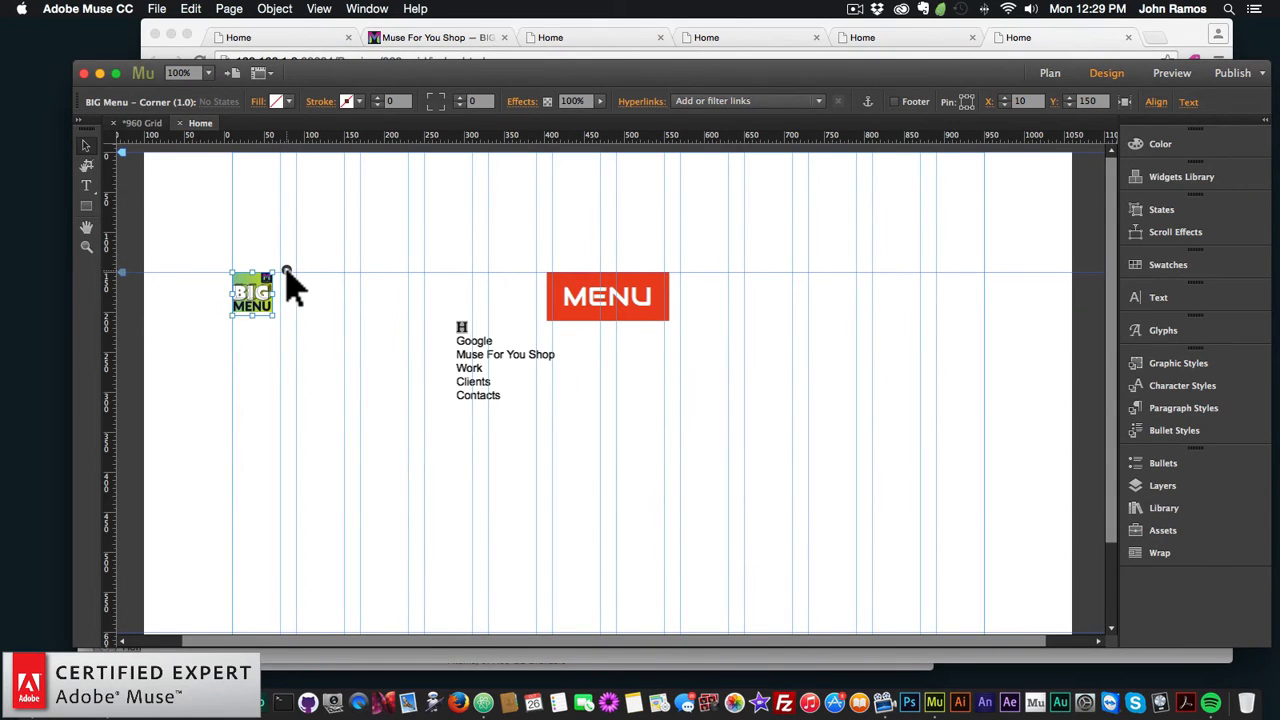
pyautogui.click(286, 270)
pyautogui.click(633, 471)
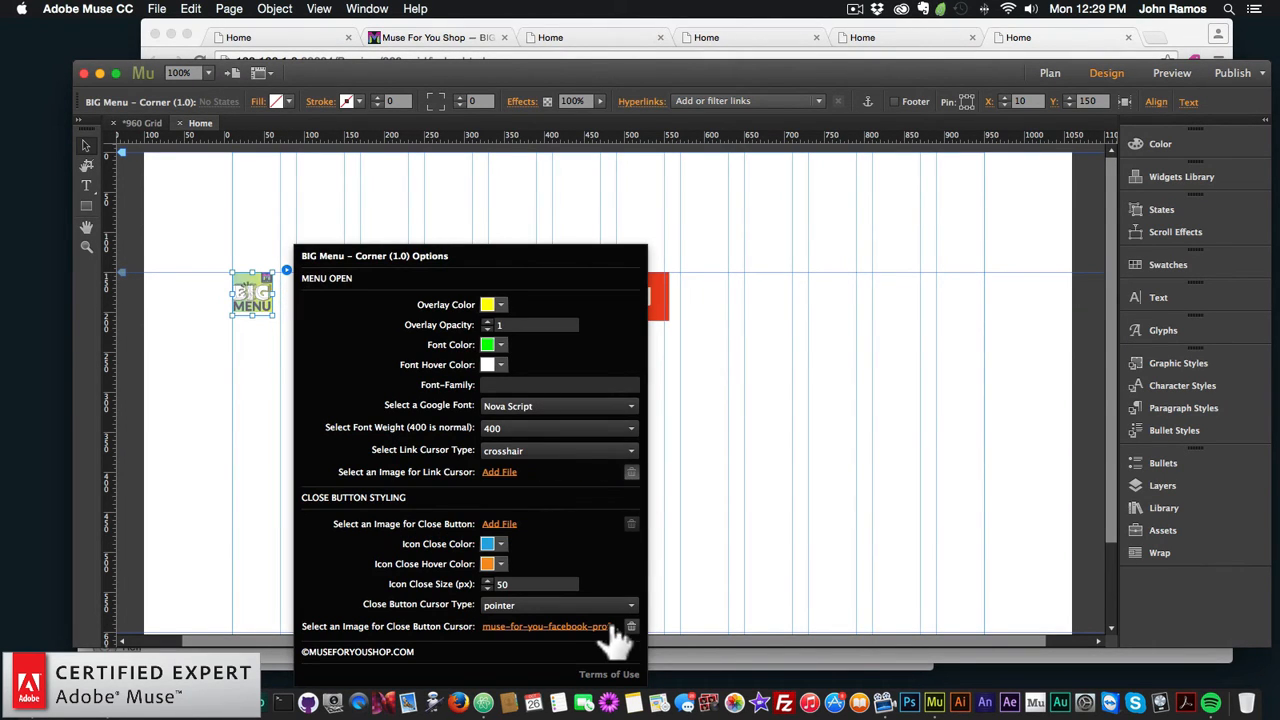
pyautogui.click(630, 626)
pyautogui.click(761, 397)
# Step: Remove the MENU widget's open-button cursor image and preview the updated page in Chrome
pyautogui.click(665, 278)
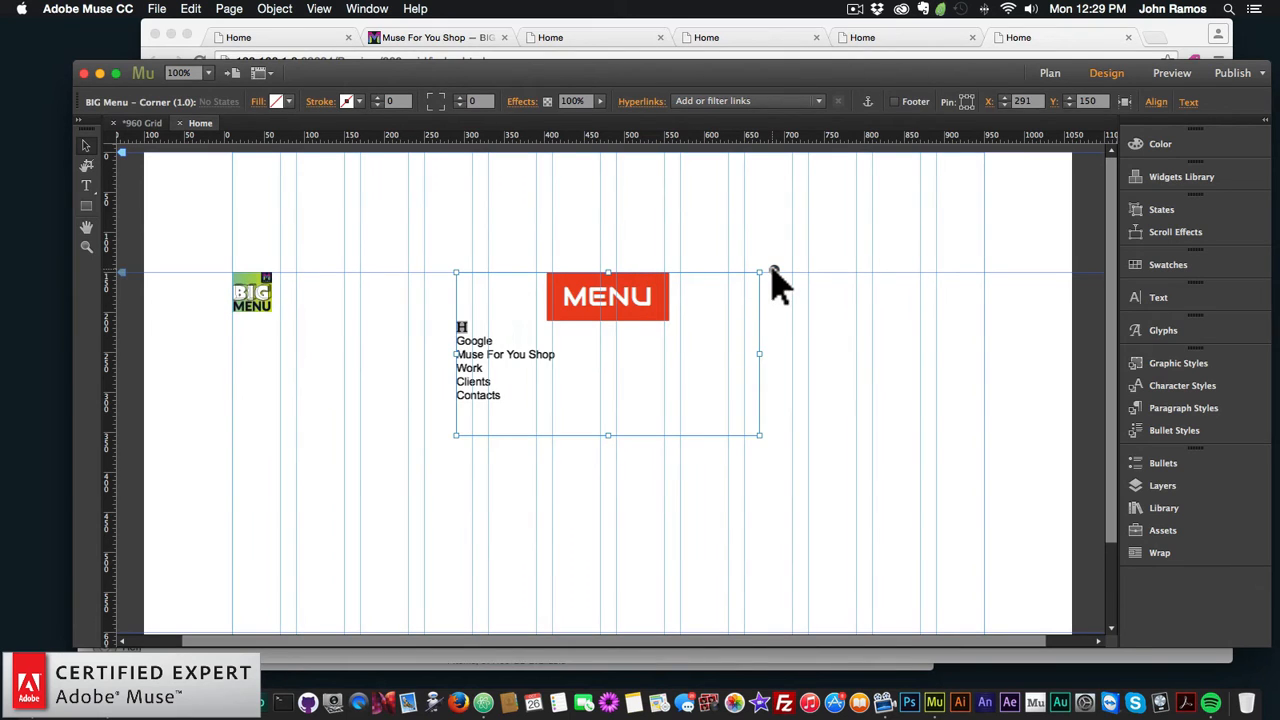
pyautogui.click(774, 270)
pyautogui.click(1117, 340)
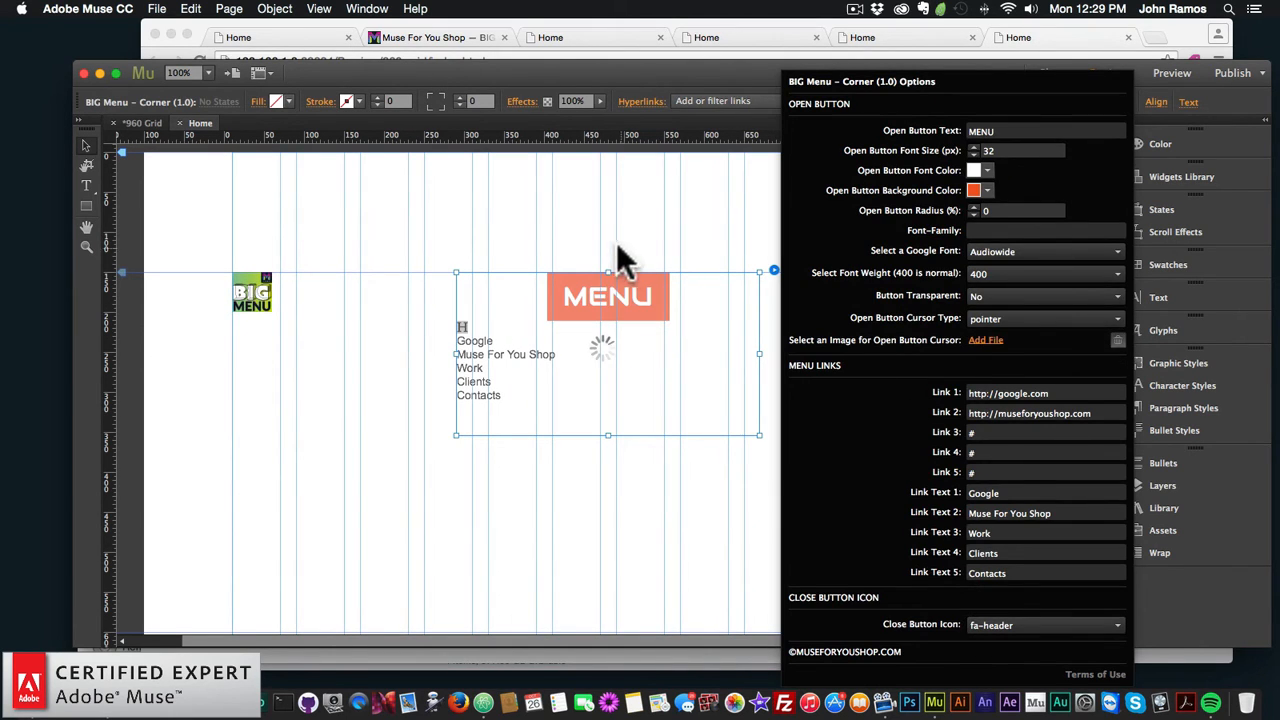
pyautogui.click(614, 277)
pyautogui.click(445, 260)
pyautogui.click(176, 8)
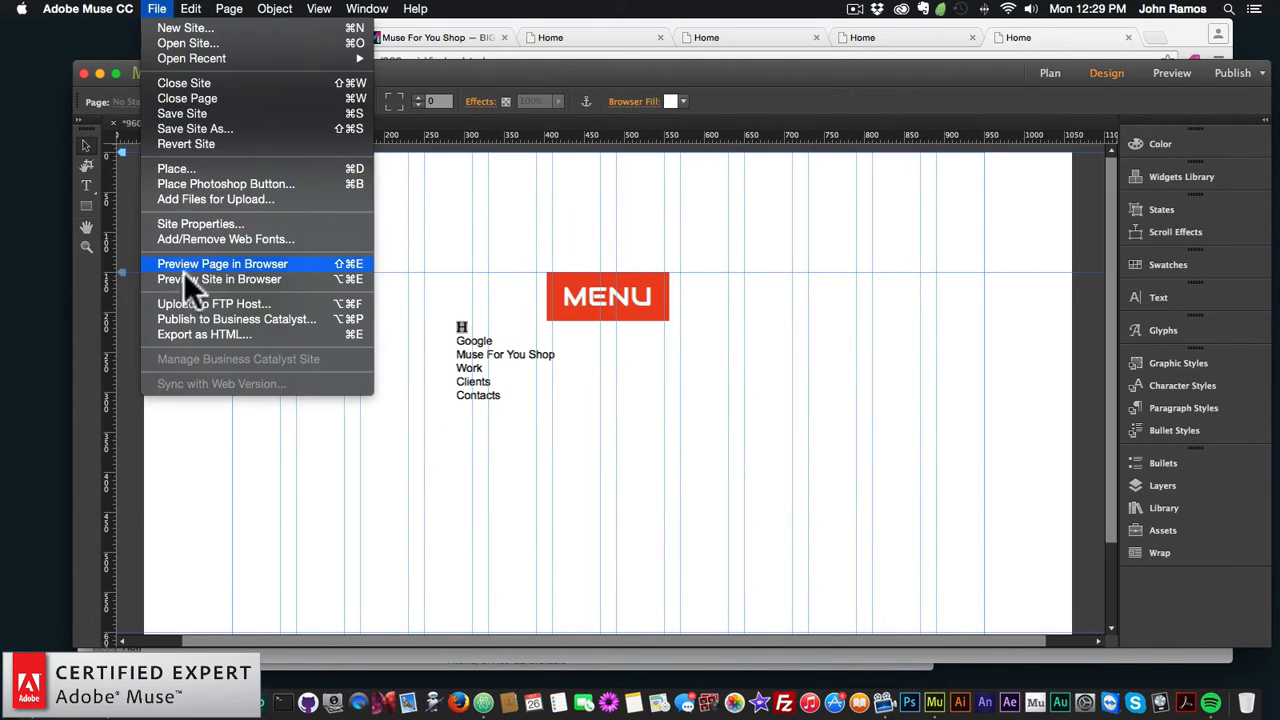
pyautogui.click(187, 262)
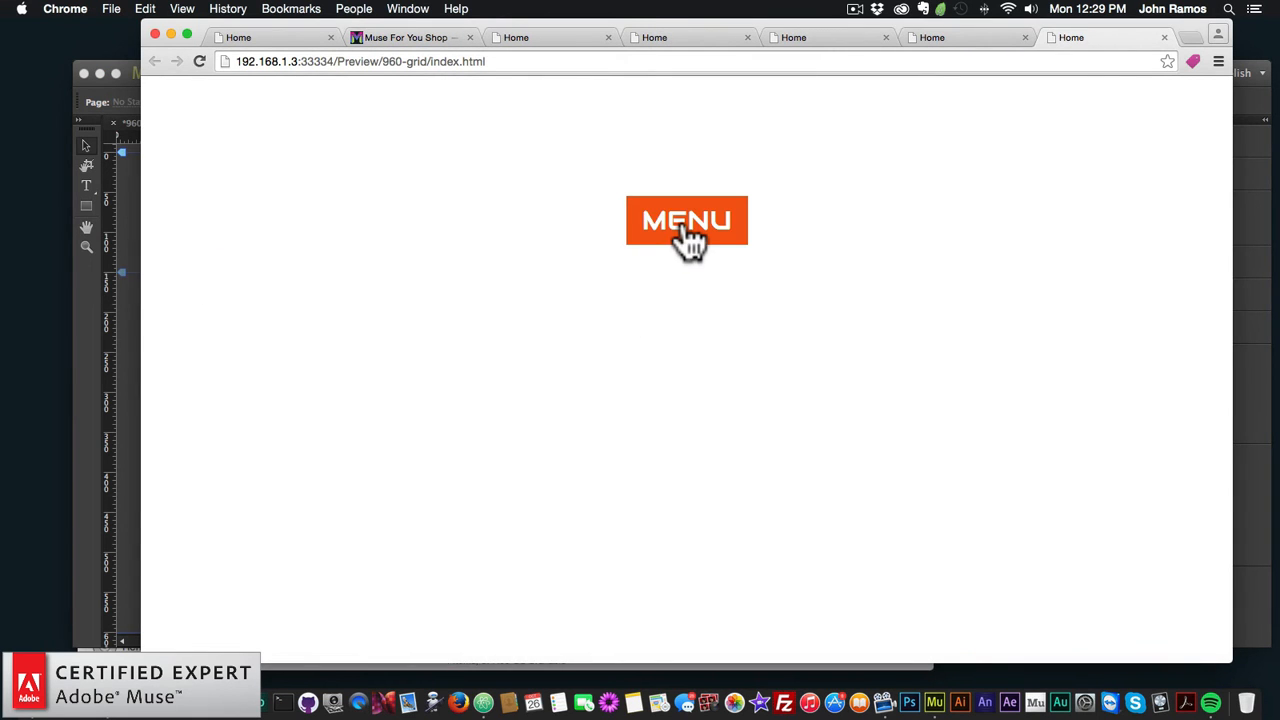
# Step: In the Chrome preview, open the full-screen menu and test the Work and Muse For You Shop links
pyautogui.click(684, 228)
pyautogui.click(1185, 127)
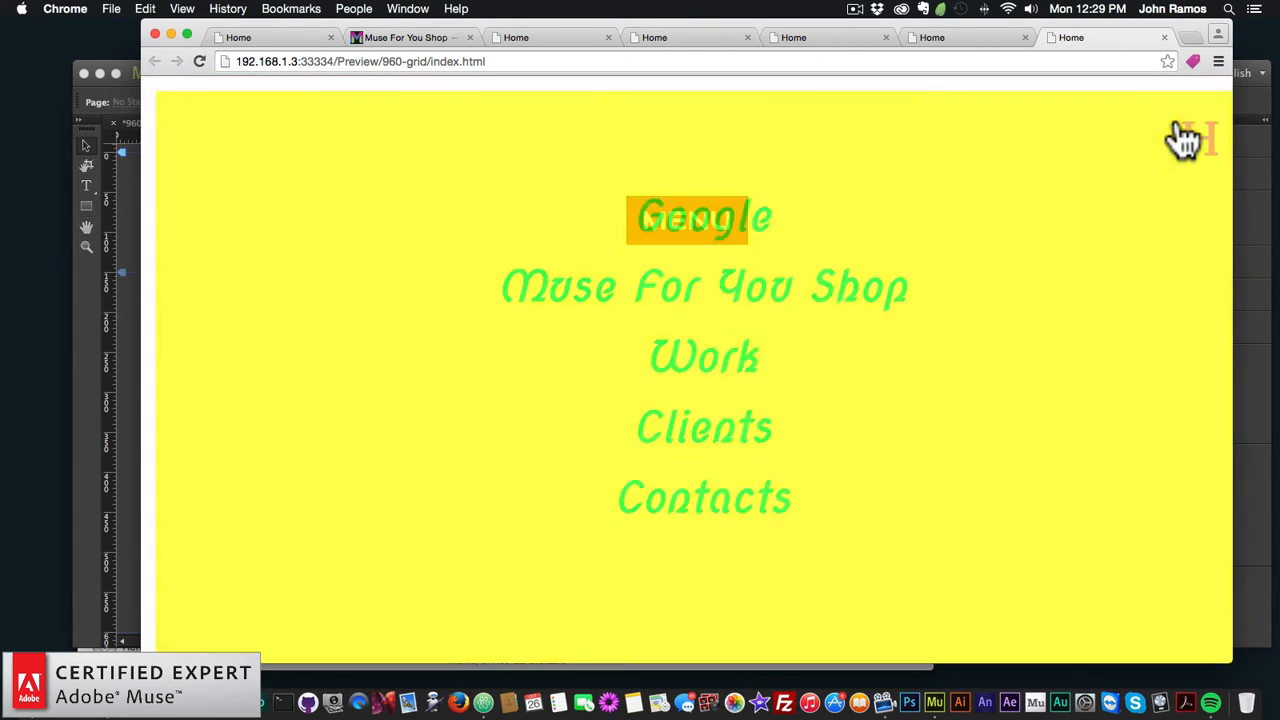
pyautogui.click(628, 220)
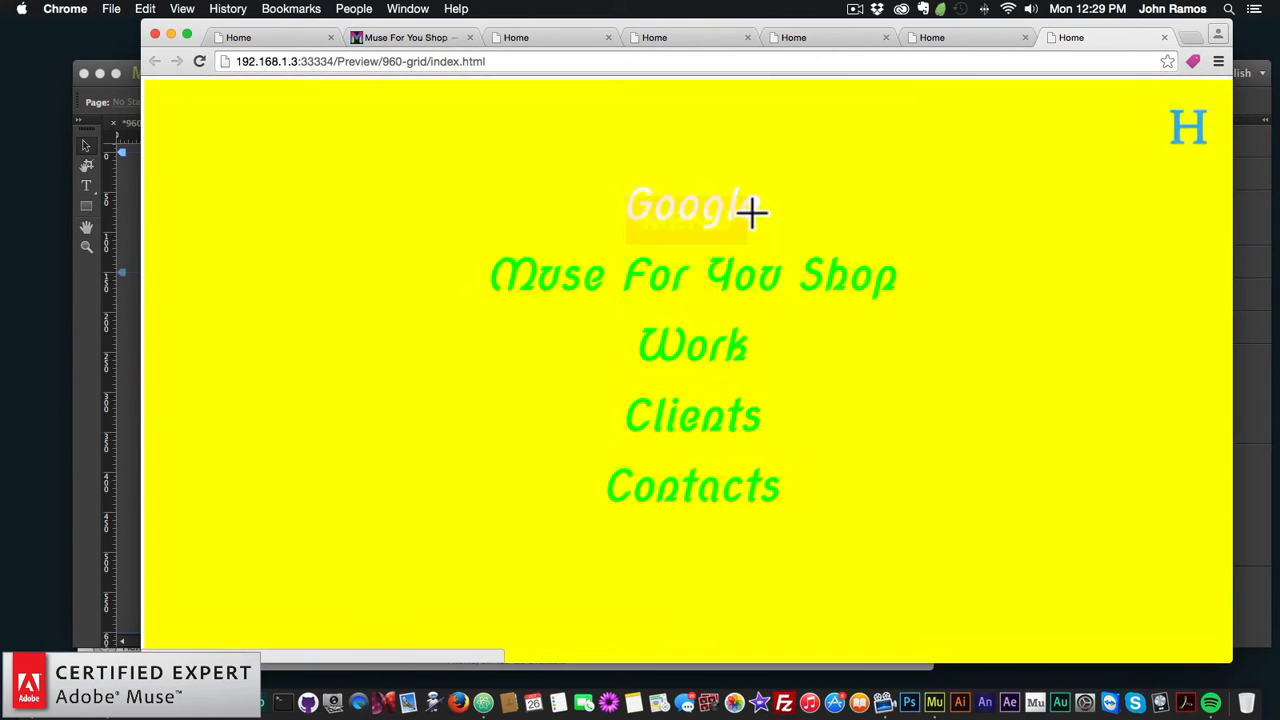
pyautogui.click(700, 340)
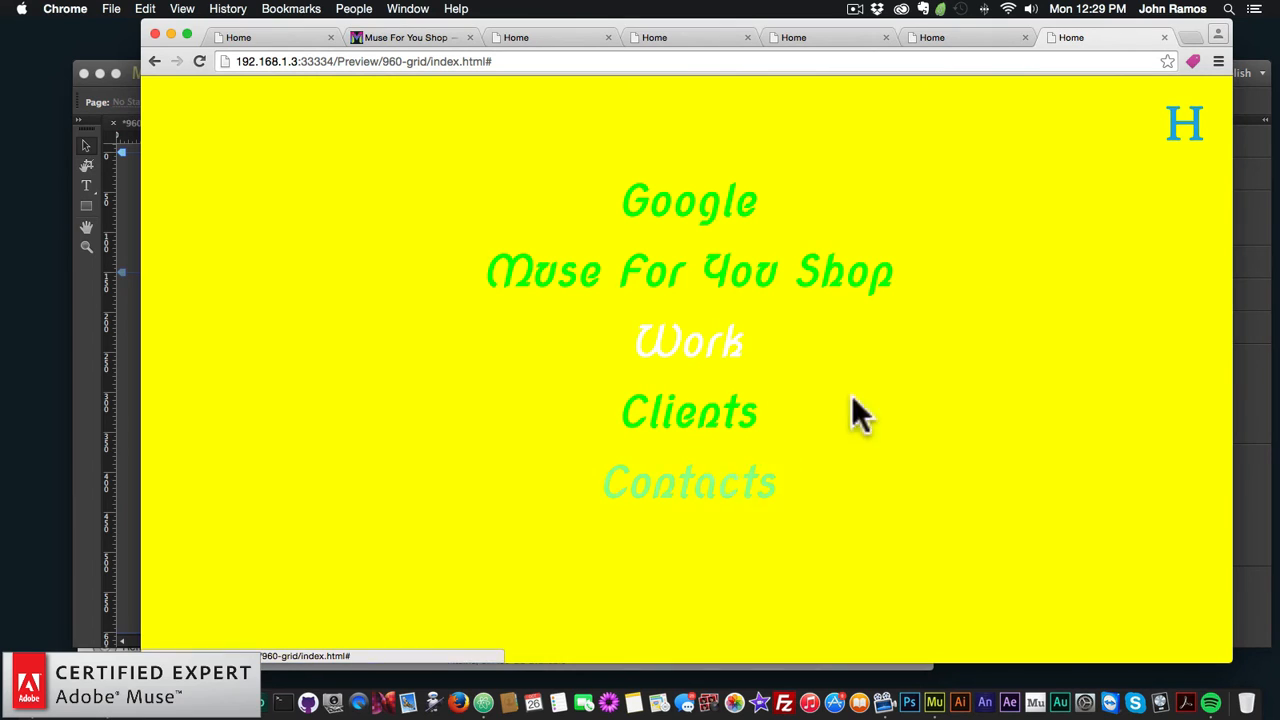
pyautogui.click(745, 265)
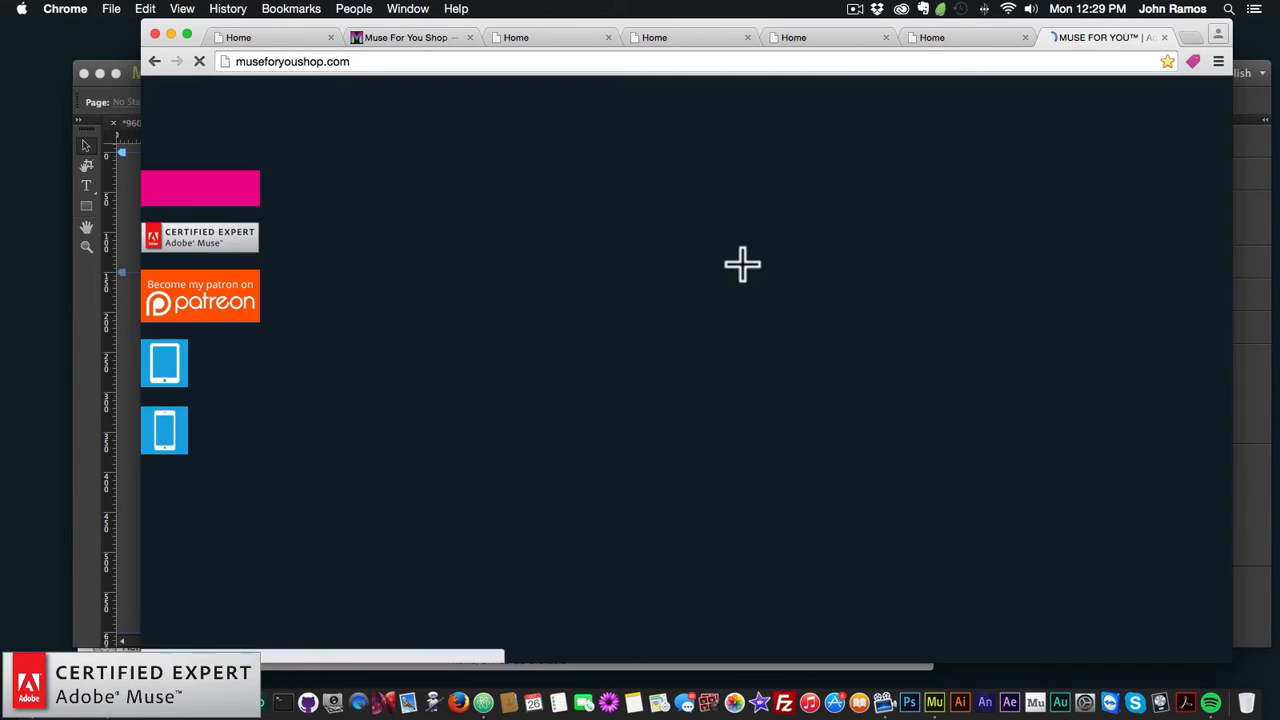
pyautogui.click(153, 60)
pyautogui.click(700, 238)
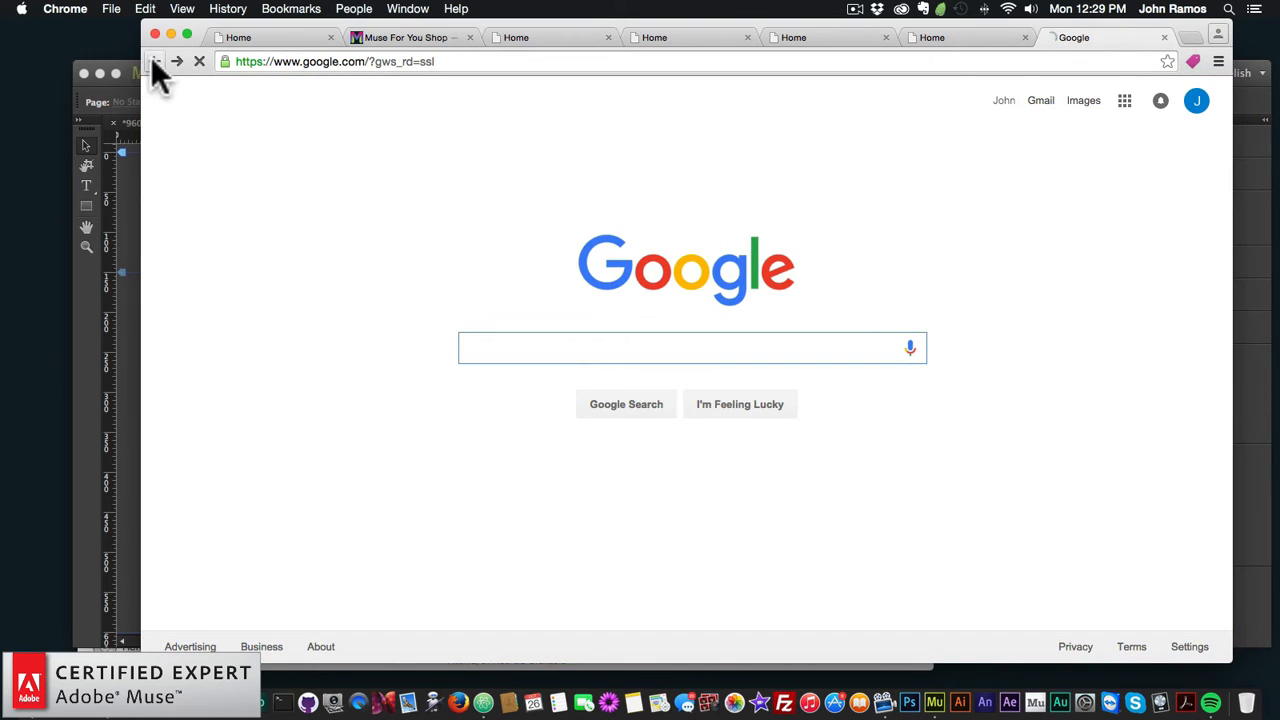
pyautogui.click(153, 61)
pyautogui.click(706, 242)
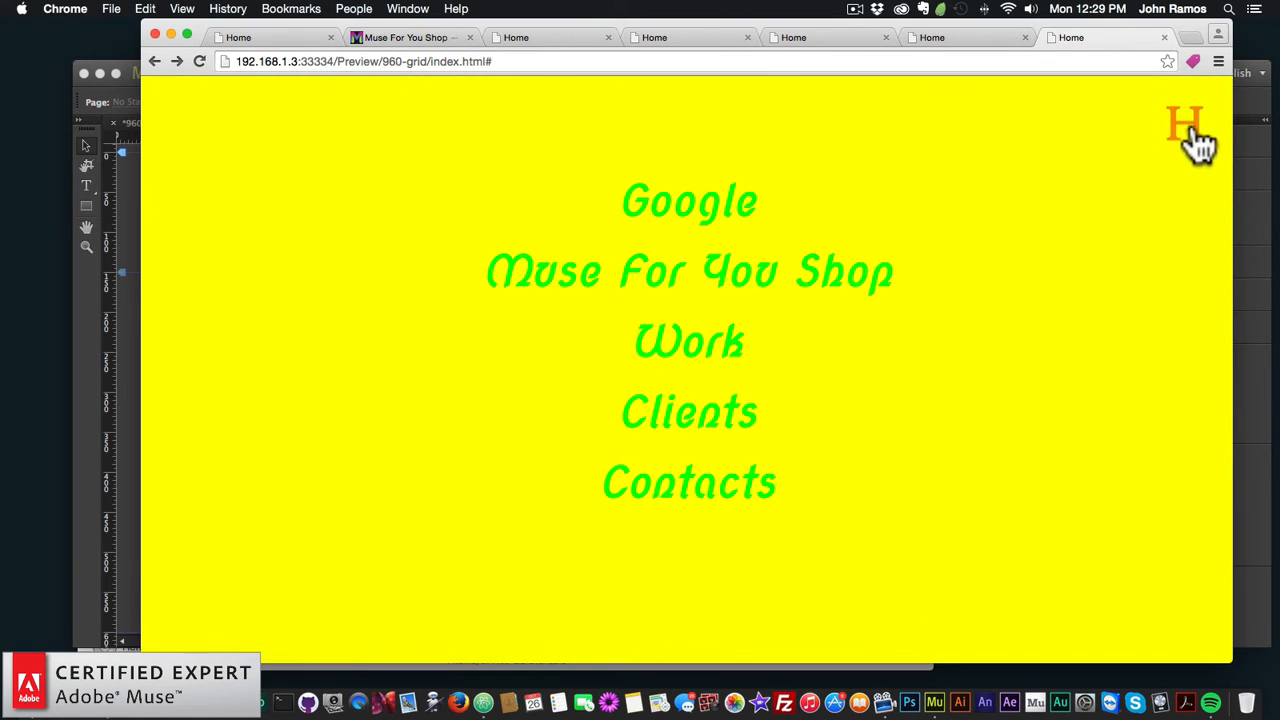
# Step: Set the BIG Menu Close Button Icon to fa-pied-piper in Muse and preview the page again
pyautogui.click(92, 336)
pyautogui.click(596, 350)
pyautogui.click(774, 271)
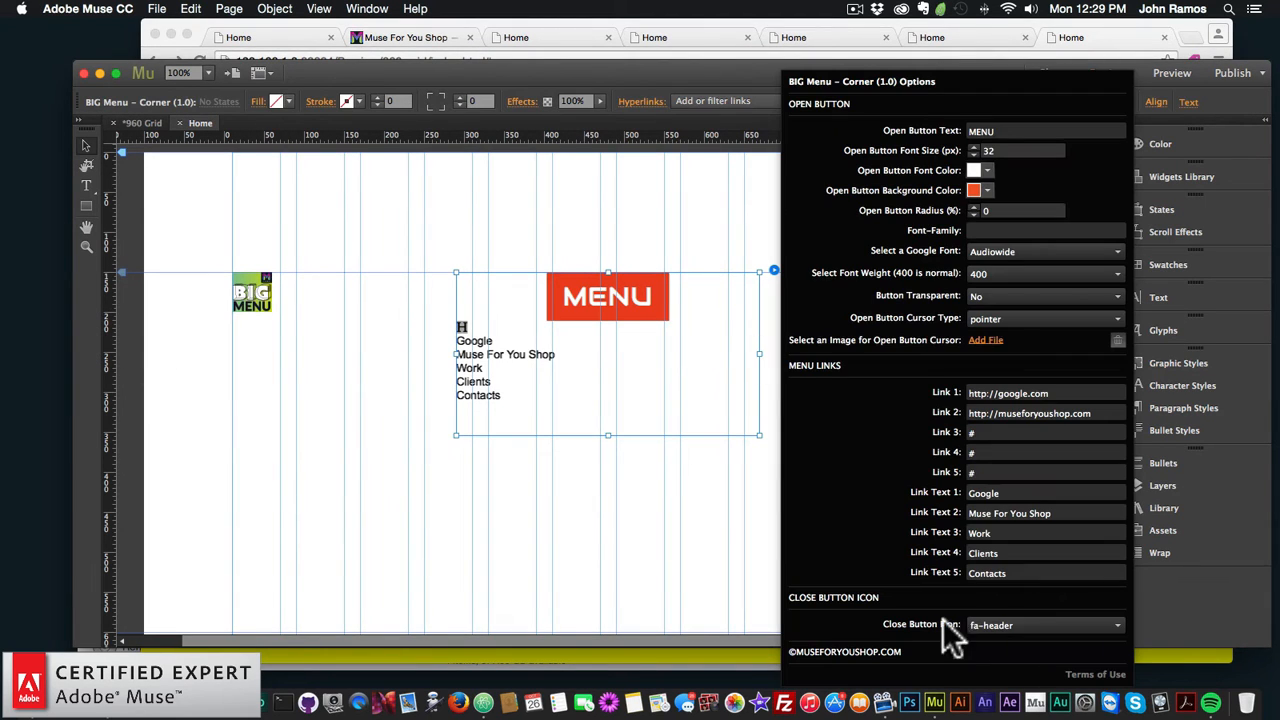
pyautogui.click(1000, 627)
pyautogui.scroll(-10, 1012, 520)
pyautogui.click(1006, 509)
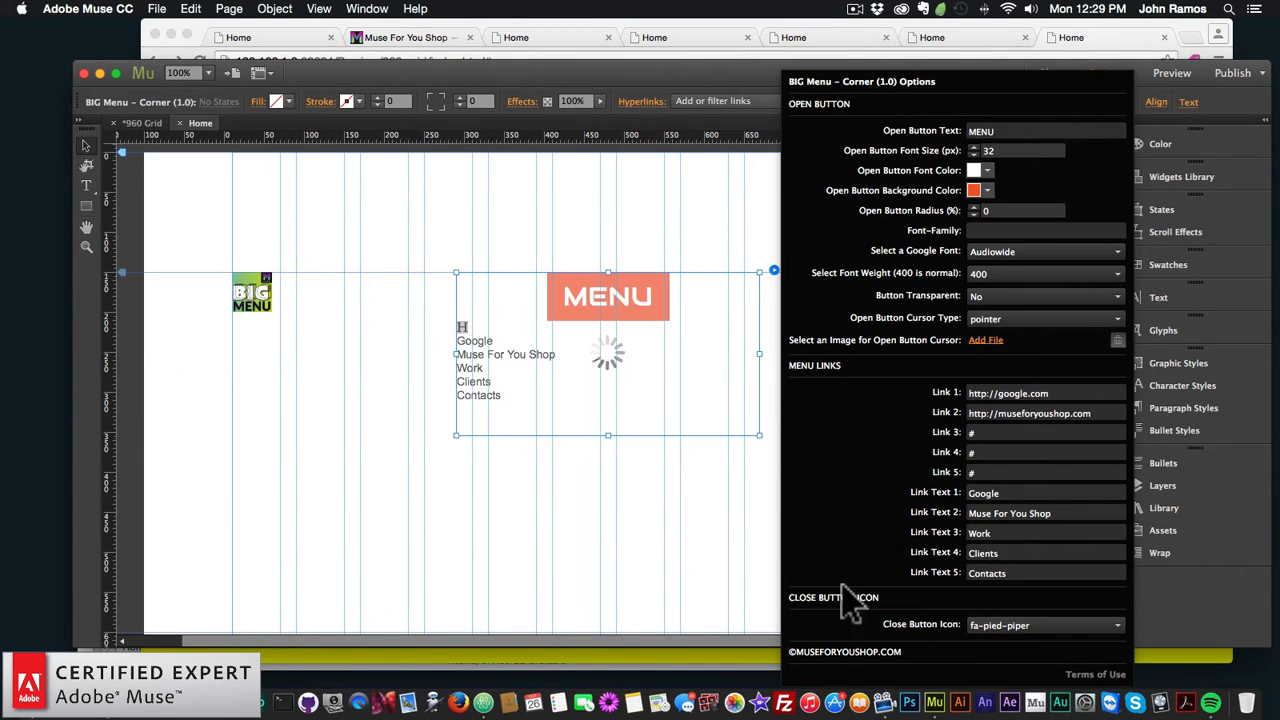
pyautogui.click(538, 521)
pyautogui.click(158, 9)
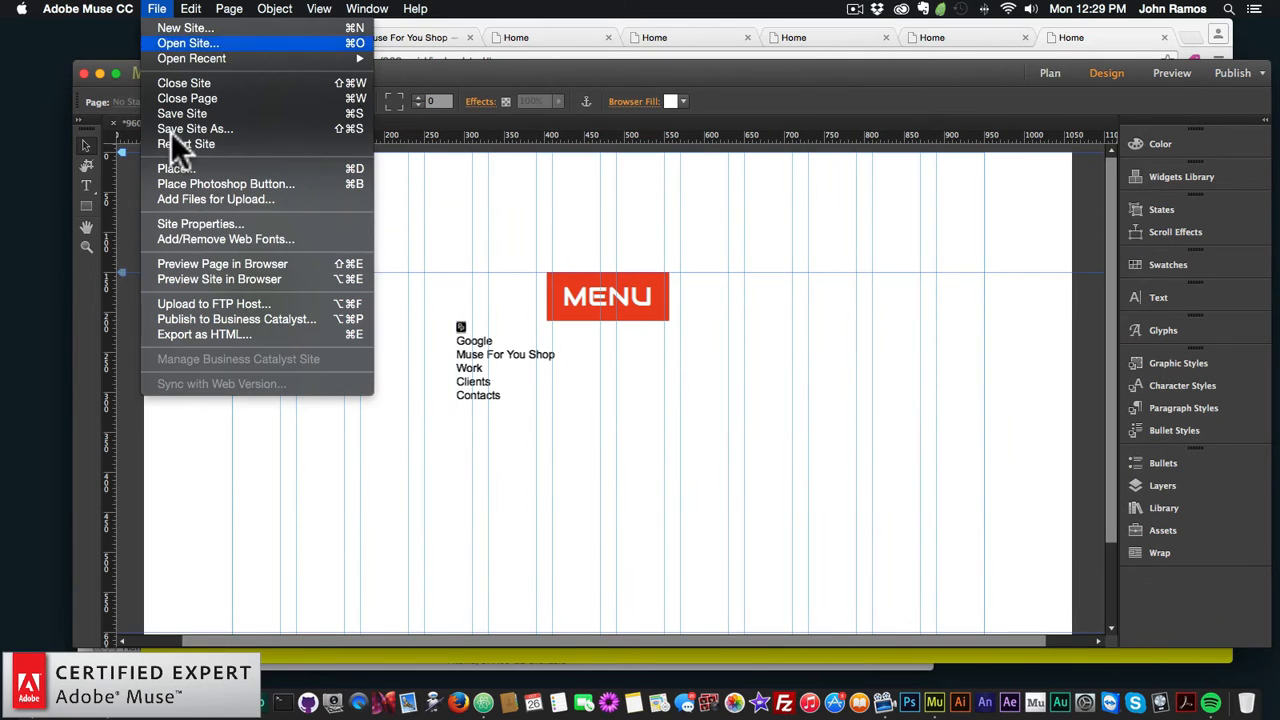
pyautogui.click(192, 263)
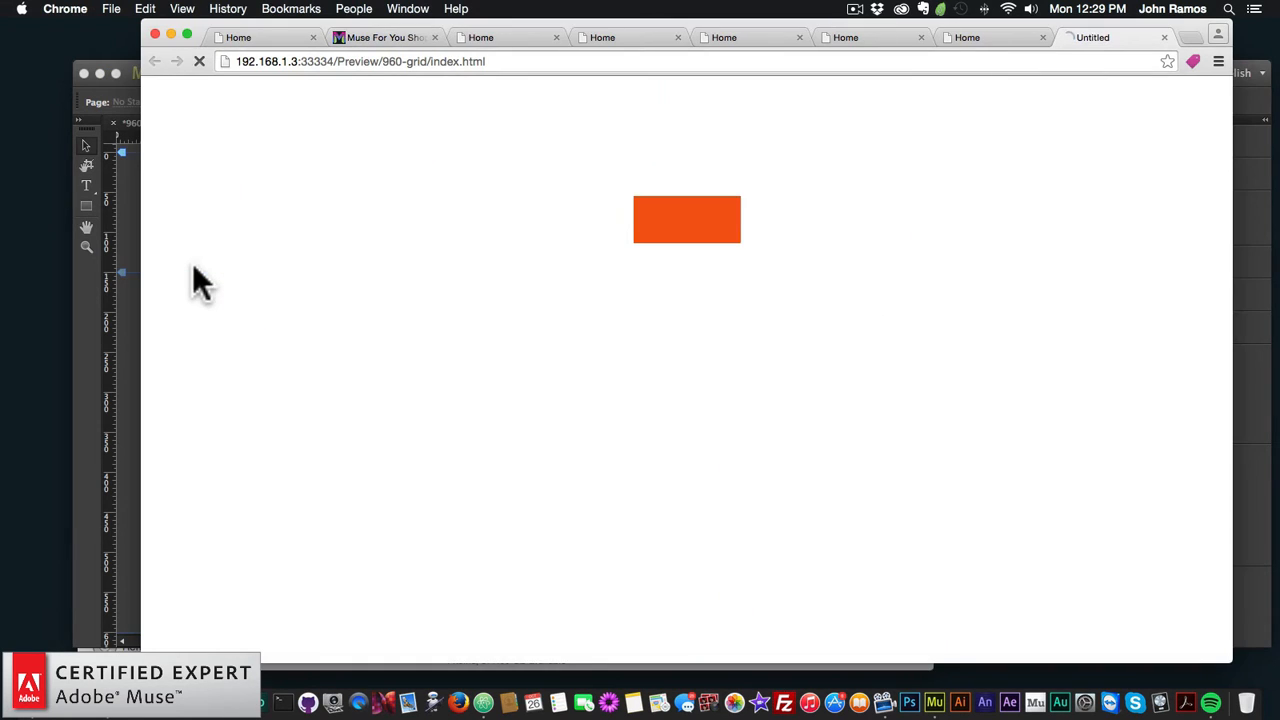
# Step: Open and dismiss the full-screen menu three times with the pied-piper close icon, then return to Muse
pyautogui.click(712, 230)
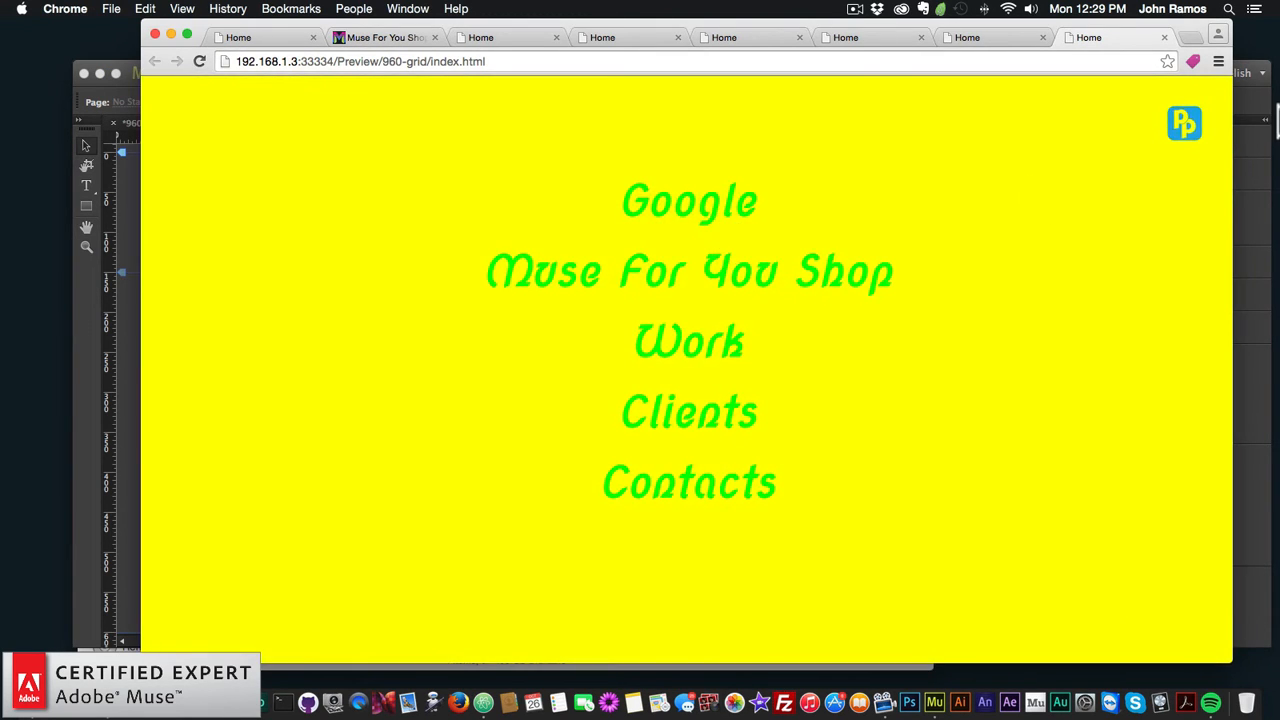
pyautogui.click(1186, 136)
pyautogui.click(734, 229)
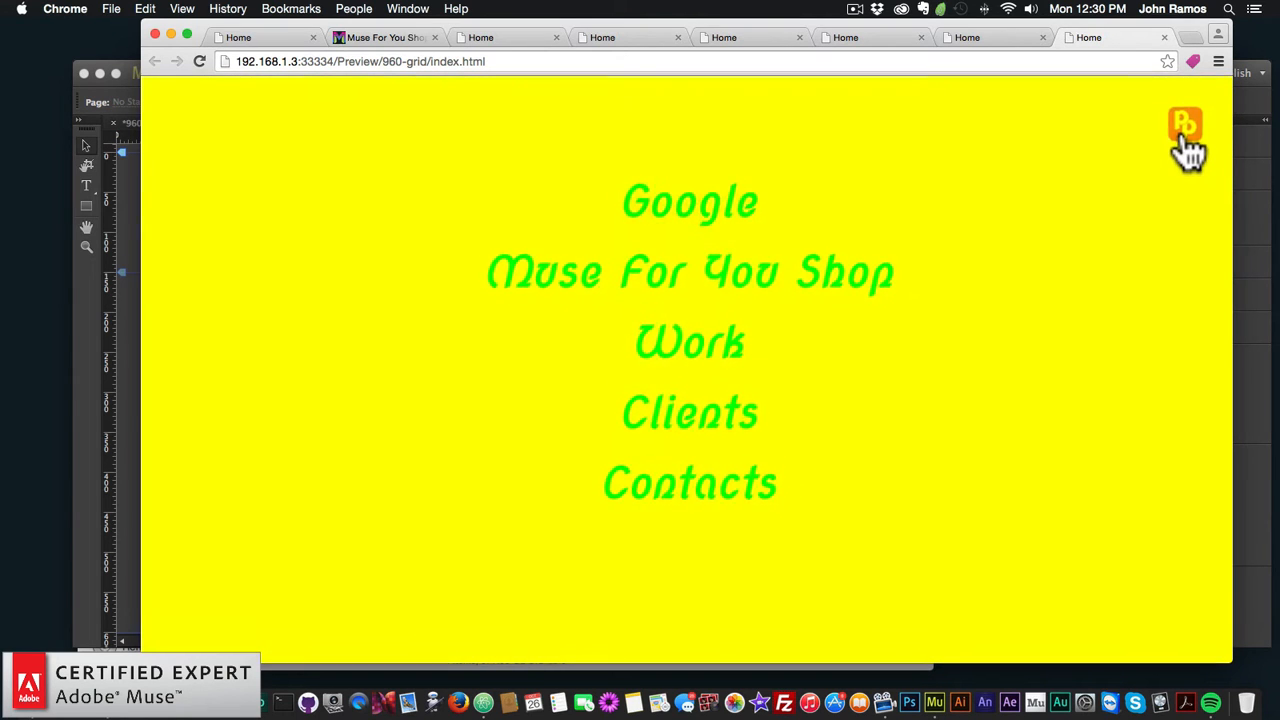
pyautogui.click(1186, 143)
pyautogui.click(740, 226)
pyautogui.click(1186, 138)
pyautogui.click(97, 348)
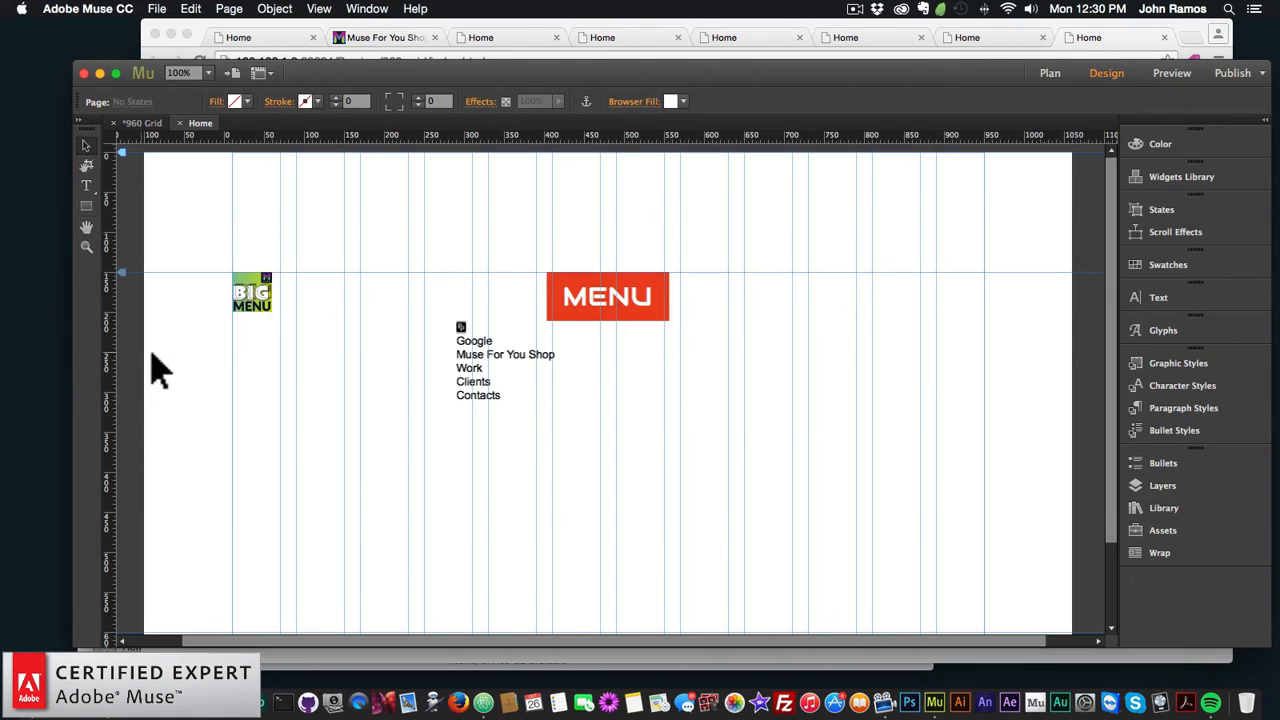
# Step: Load cross.png as the BIG Menu widget's close-button image in its Options
pyautogui.click(257, 294)
pyautogui.click(286, 270)
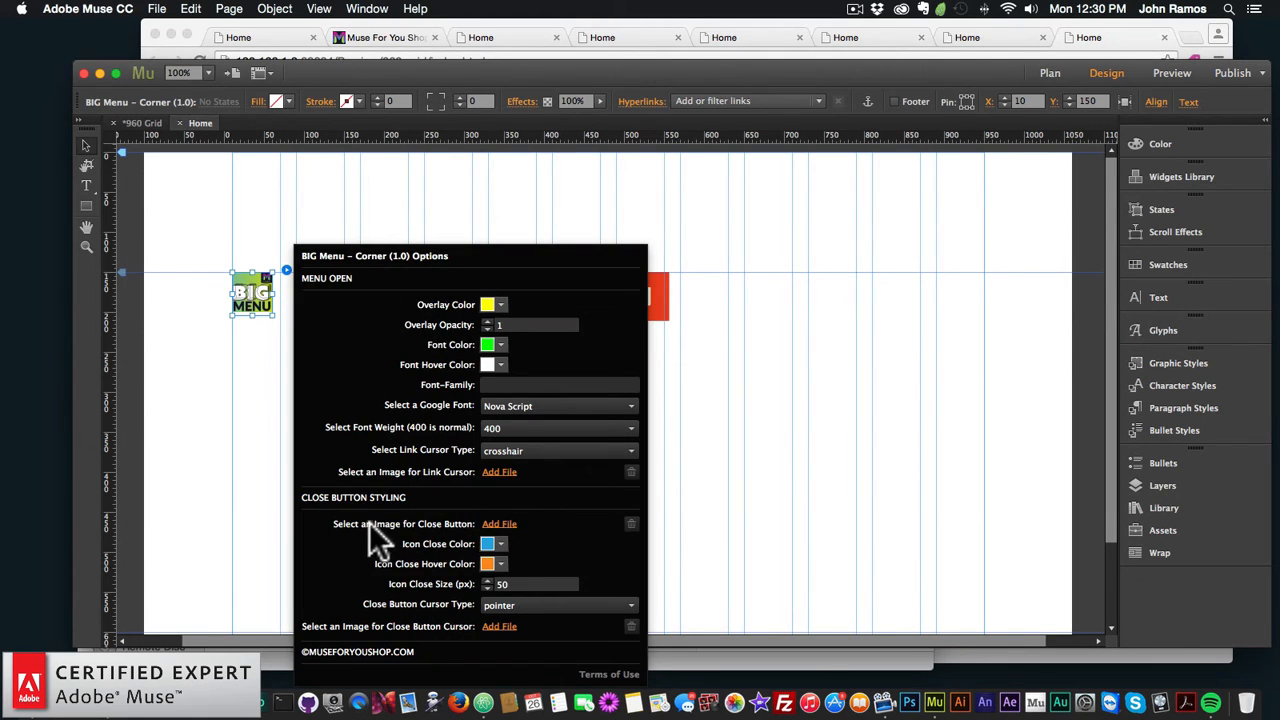
pyautogui.click(499, 524)
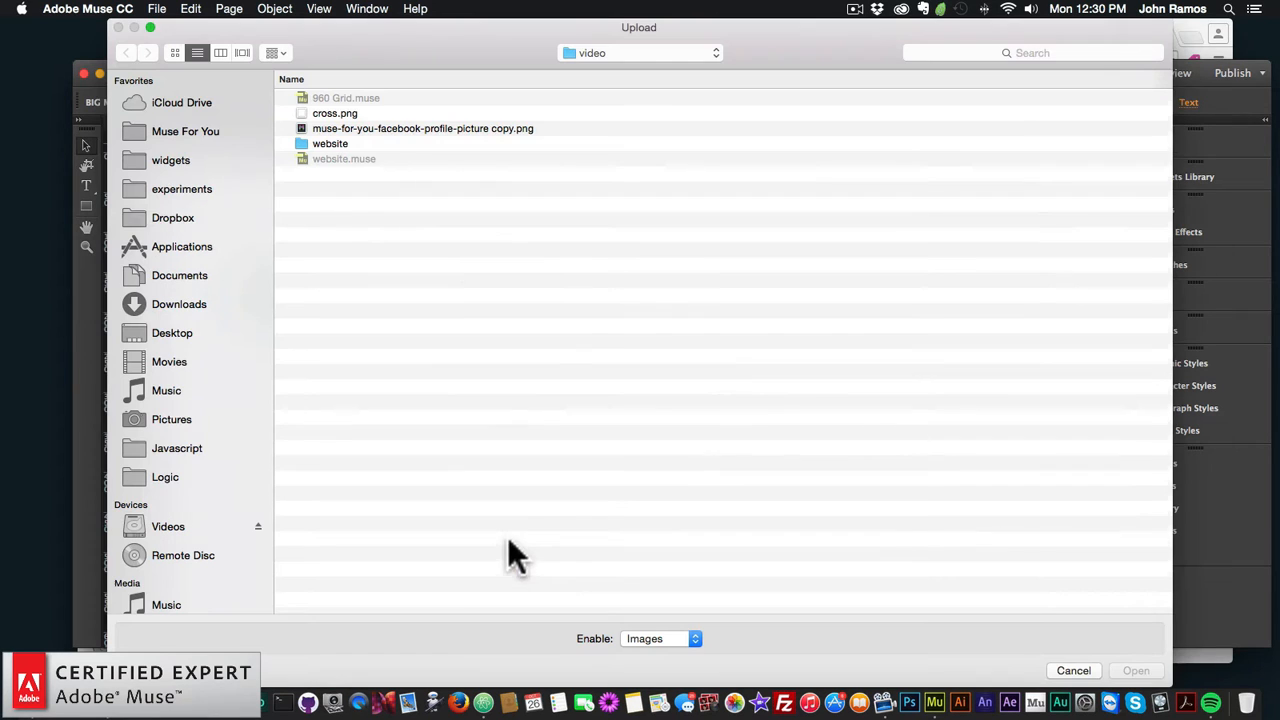
pyautogui.click(310, 113)
pyautogui.doubleClick(327, 111)
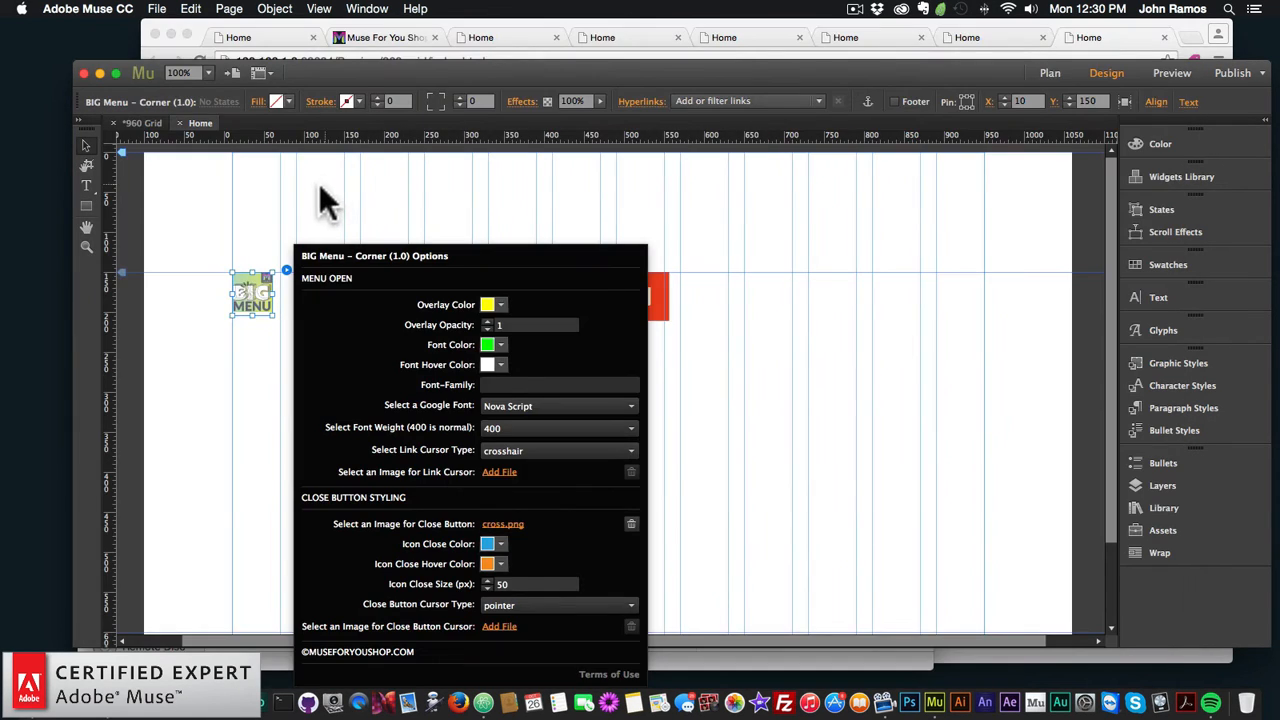
pyautogui.click(326, 212)
# Step: Preview the page with the menu open to check the cross close button, then reselect the widget in Muse
pyautogui.click(160, 8)
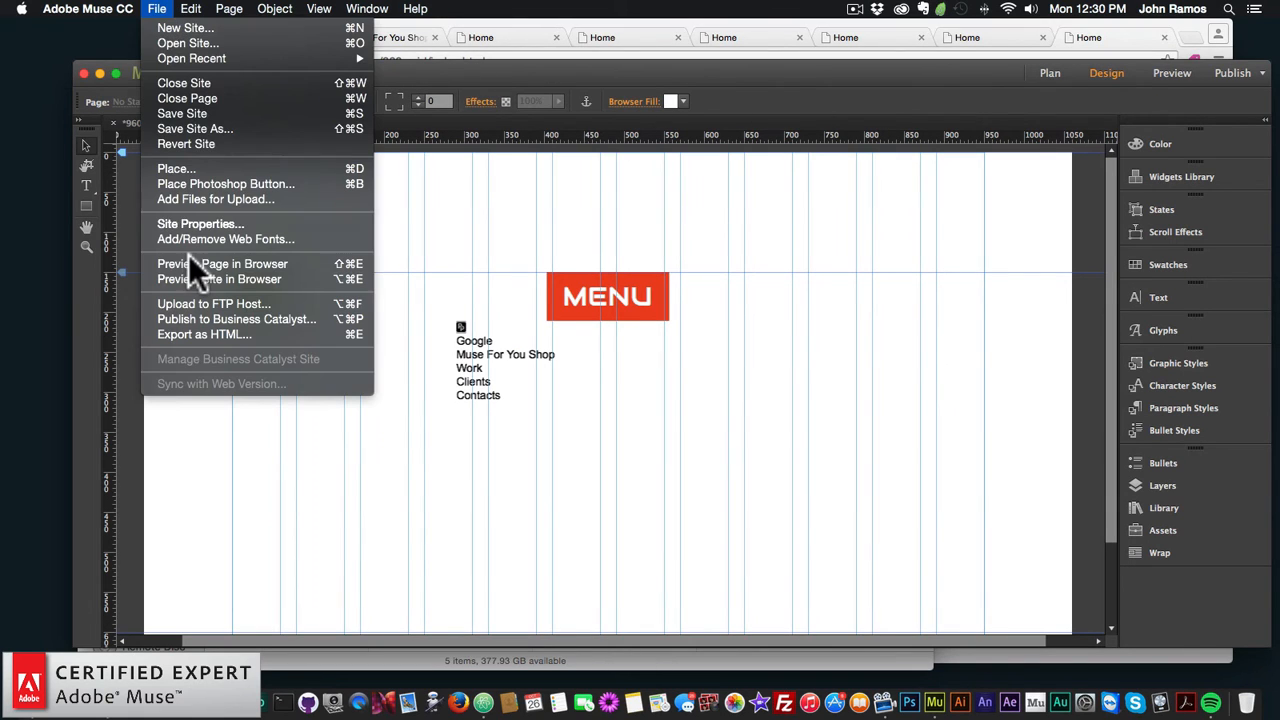
pyautogui.click(191, 256)
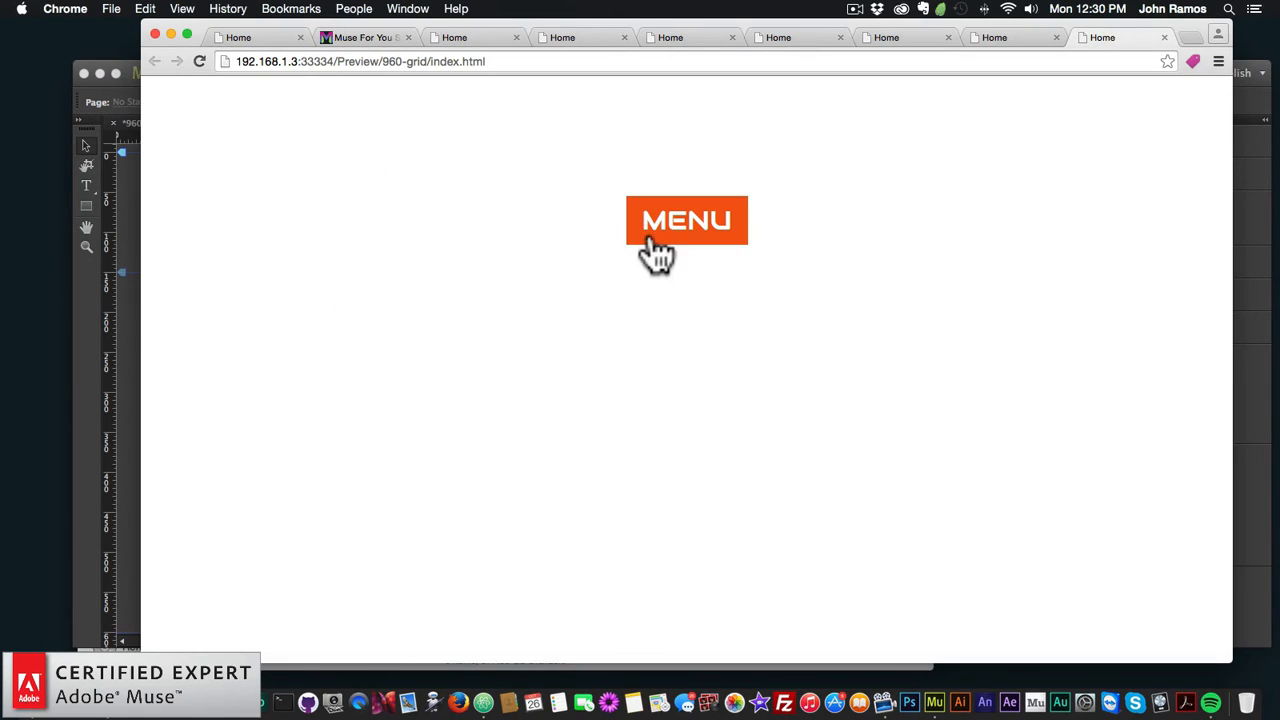
pyautogui.click(676, 230)
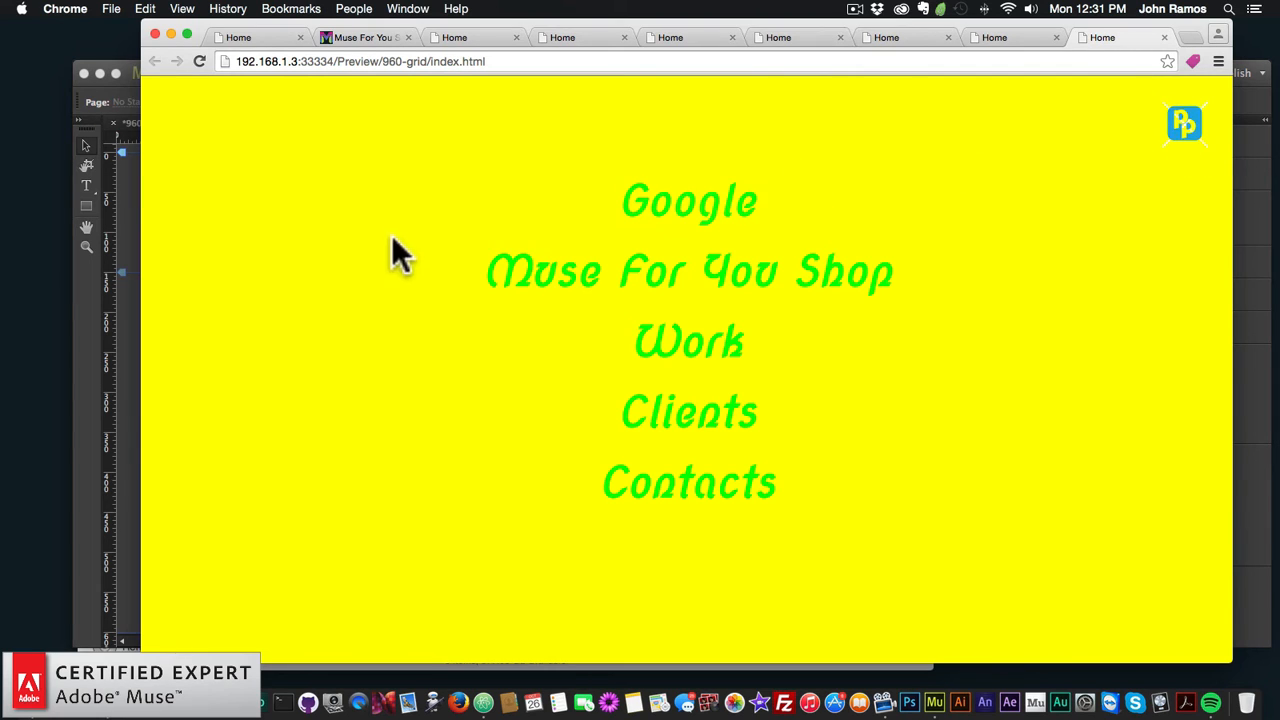
pyautogui.click(108, 314)
pyautogui.click(671, 343)
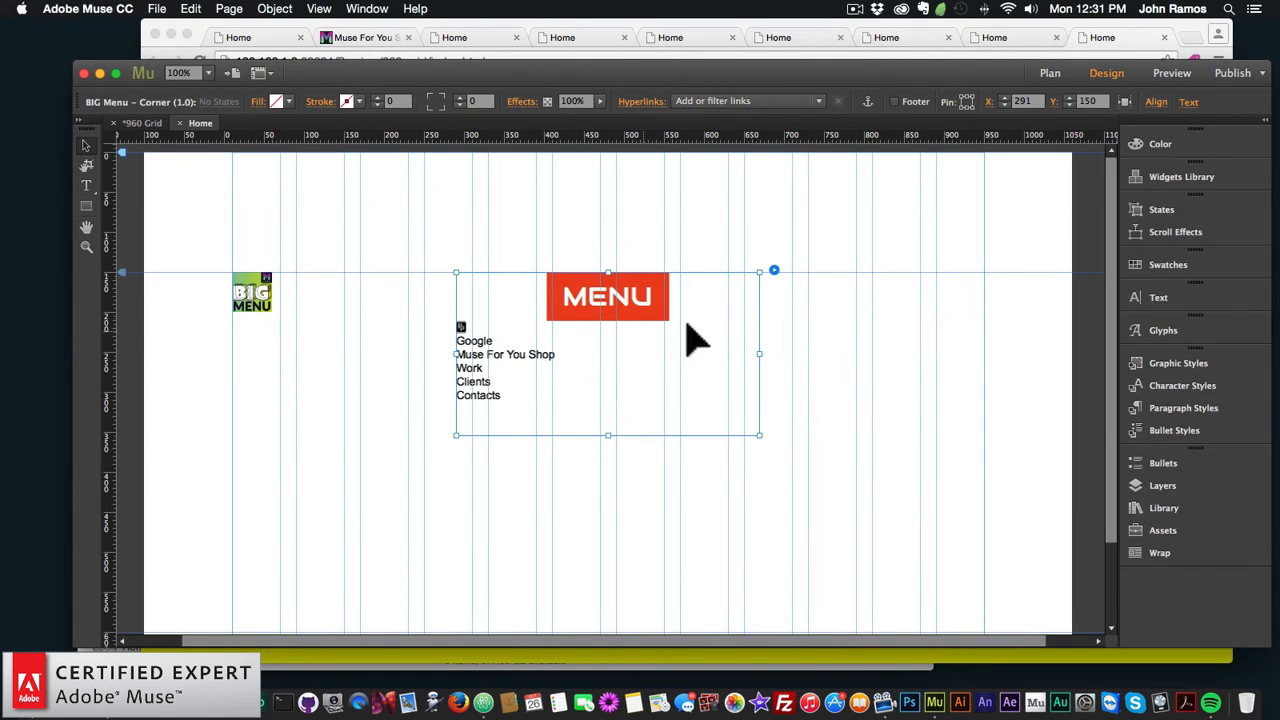
# Step: Set the BIG Menu Close Button Icon to none in the widget Options
pyautogui.click(774, 270)
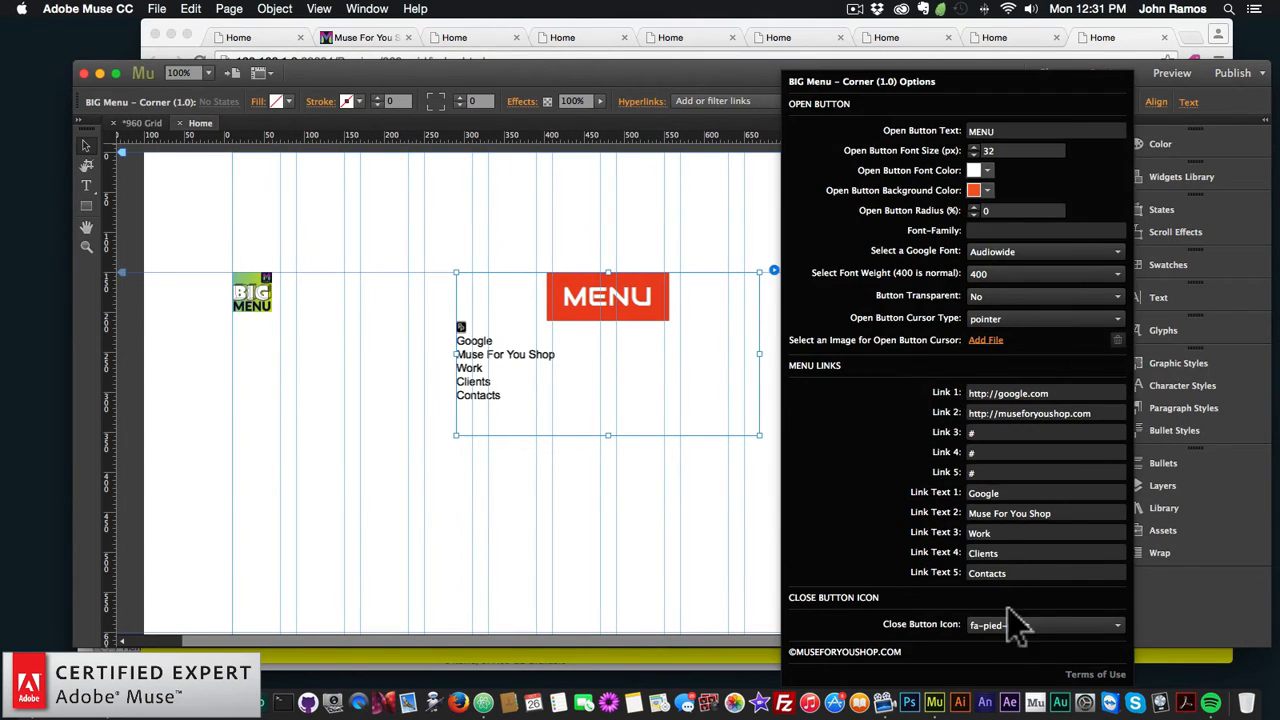
pyautogui.click(1015, 625)
pyautogui.scroll(20, 1020, 507)
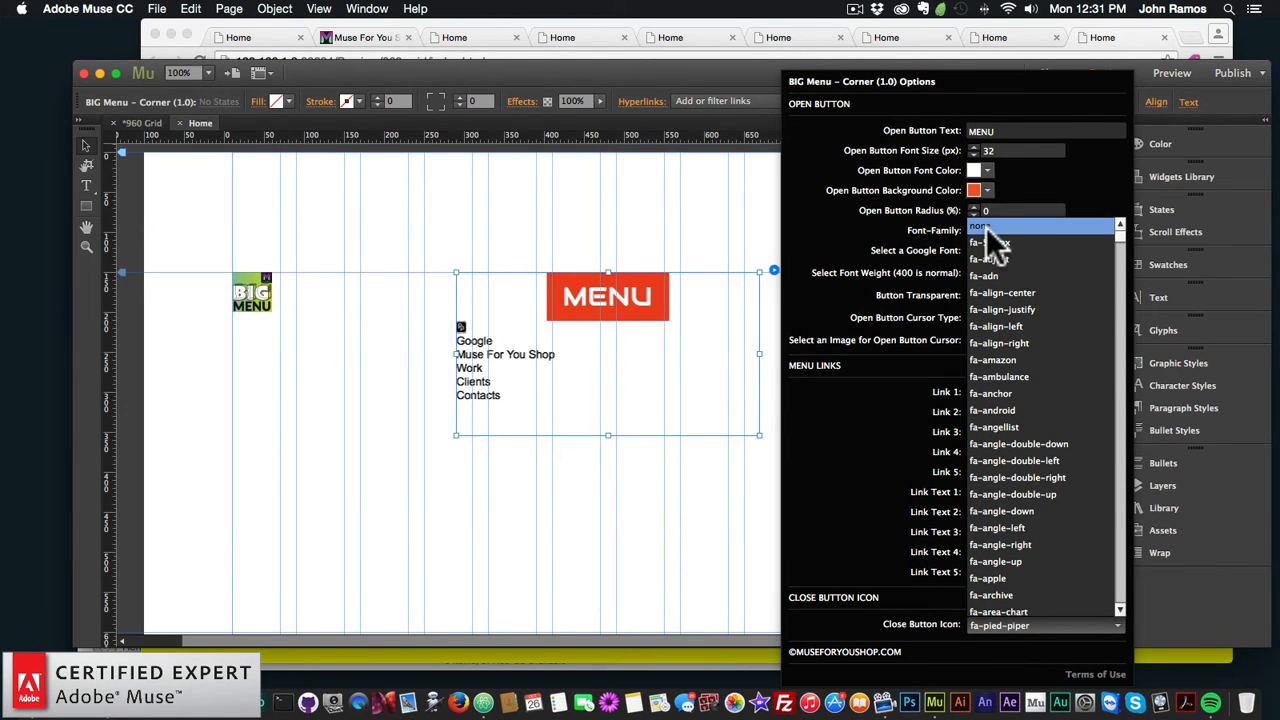
pyautogui.click(1001, 225)
pyautogui.click(534, 487)
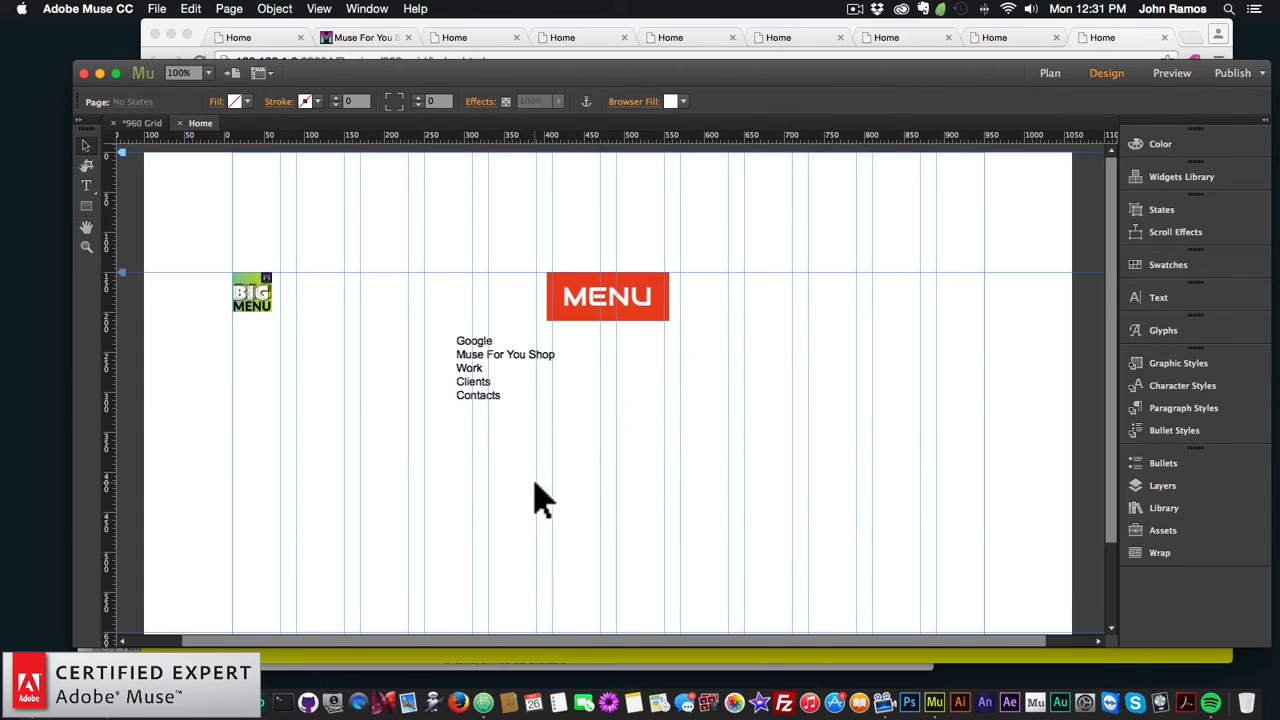
pyautogui.click(158, 9)
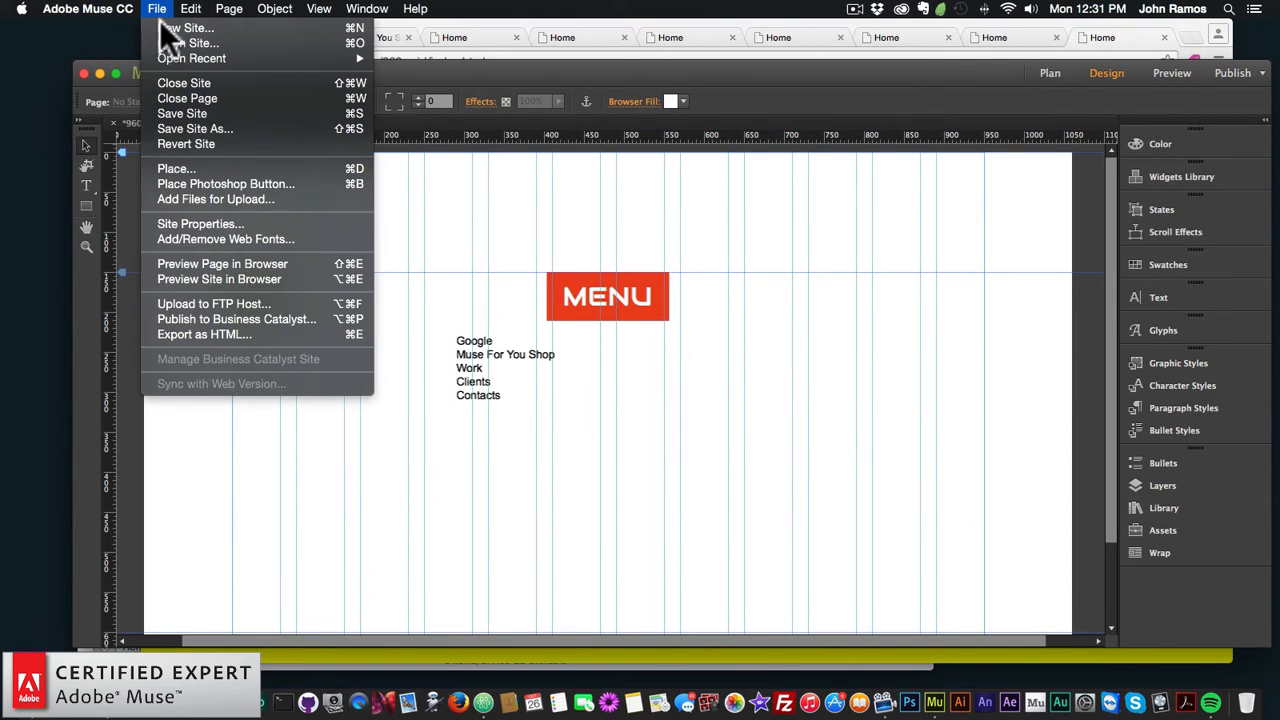
# Step: Preview in Chrome, close the menu twice with the plain cross, then reselect the MENU group in Muse
pyautogui.click(197, 262)
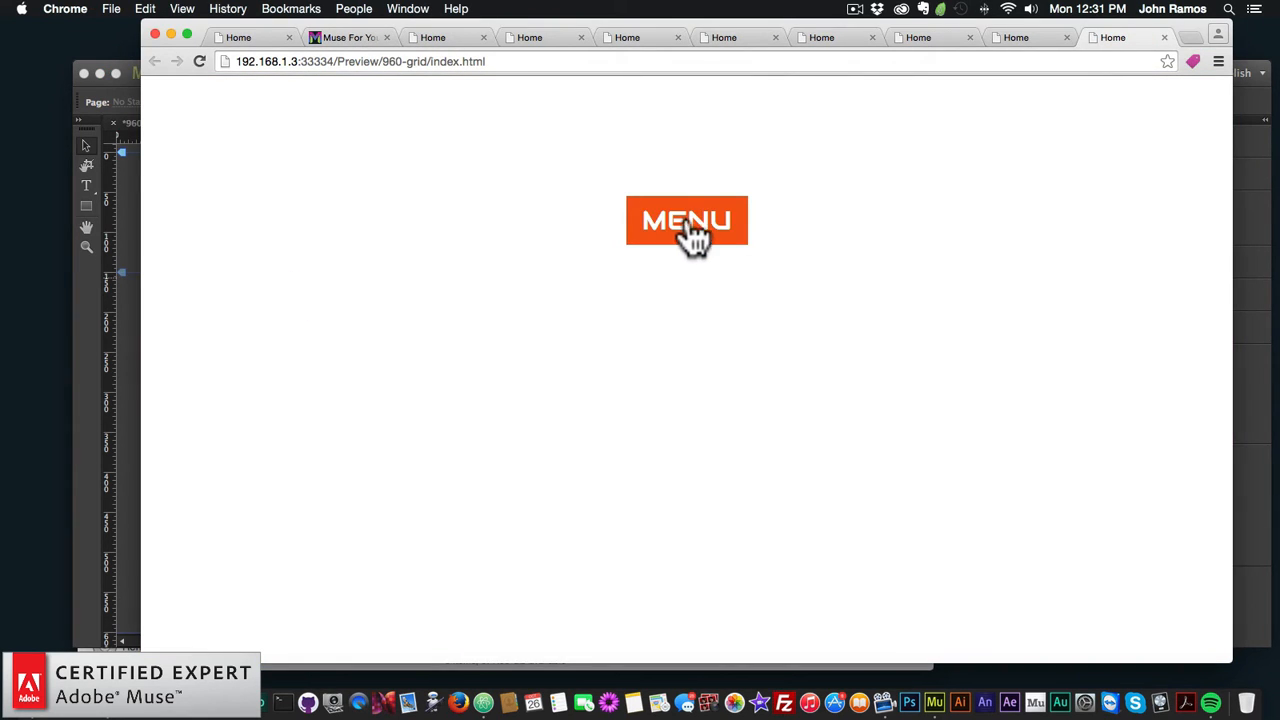
pyautogui.click(690, 232)
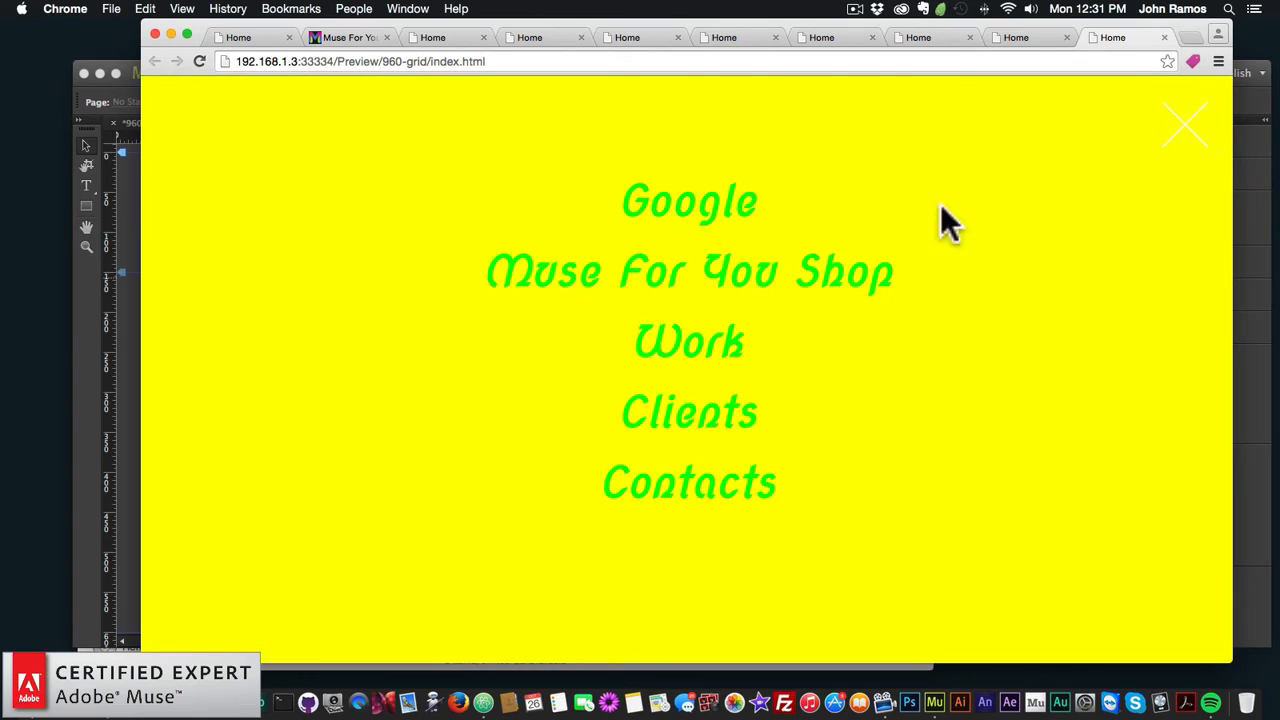
pyautogui.click(1190, 134)
pyautogui.click(652, 242)
pyautogui.click(1190, 134)
pyautogui.click(698, 232)
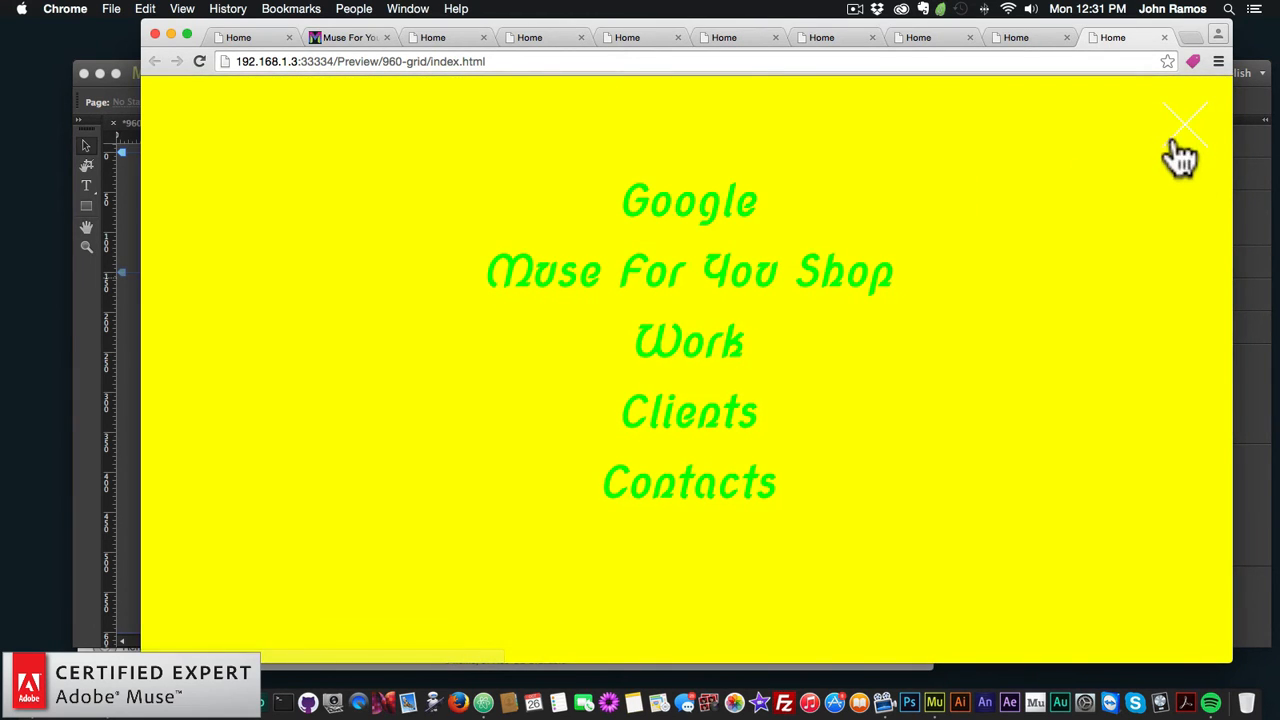
pyautogui.click(110, 367)
pyautogui.click(594, 306)
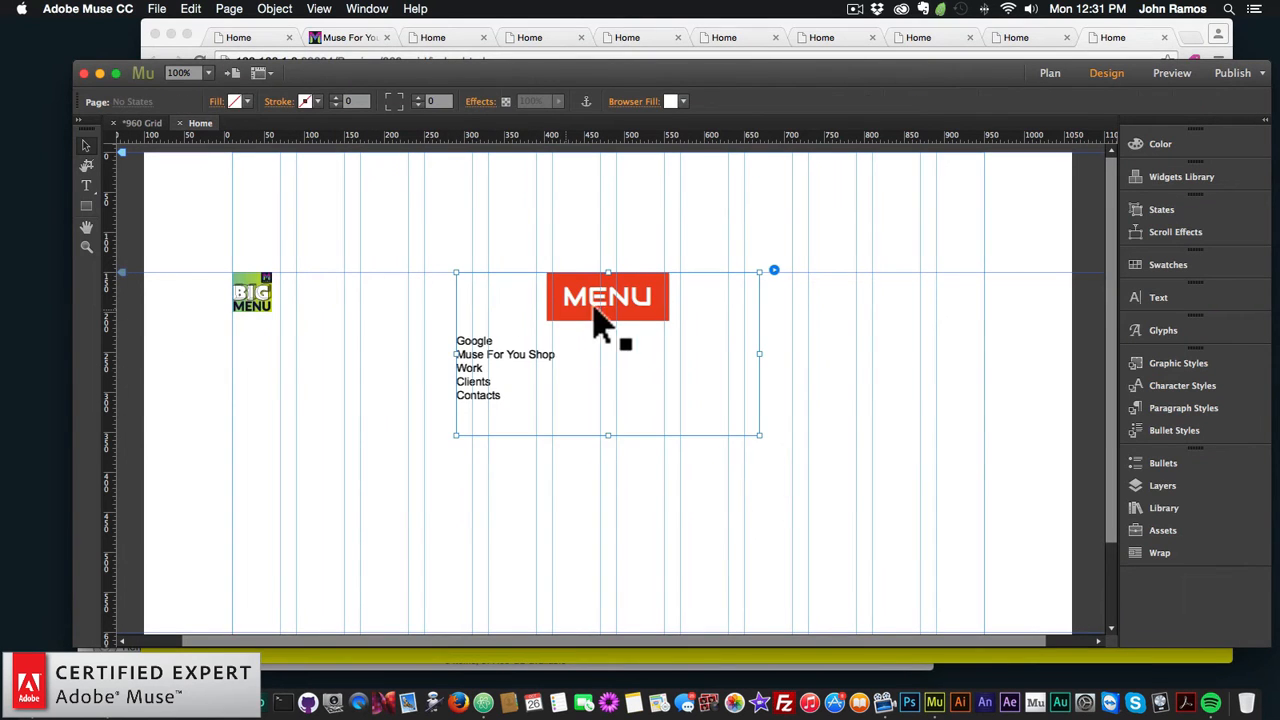
# Step: Narrow the MENU group's frame and move it to the page's top right
pyautogui.moveTo(614, 323); pyautogui.dragTo(911, 321)
pyautogui.moveTo(1056, 354); pyautogui.dragTo(986, 354)
pyautogui.moveTo(886, 343); pyautogui.dragTo(940, 262)
# Step: Preview the Home page in the browser via File > Preview Page in Browser
pyautogui.click(905, 418)
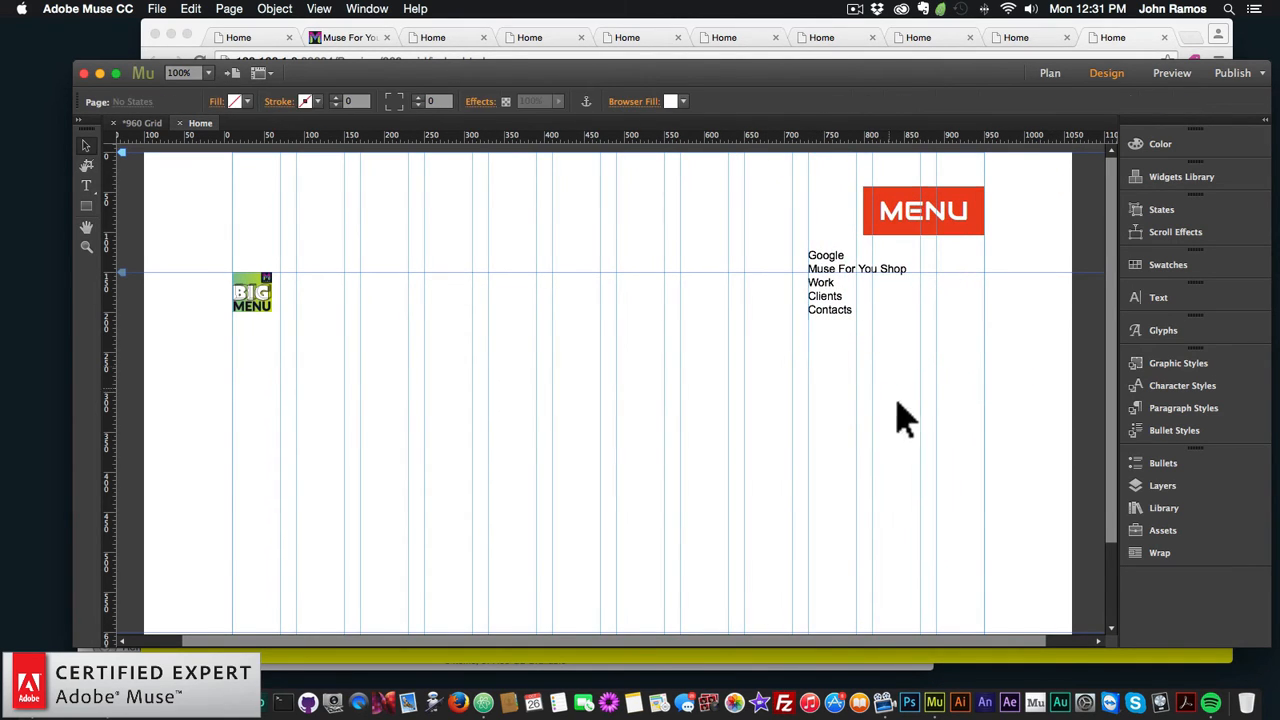
pyautogui.click(158, 9)
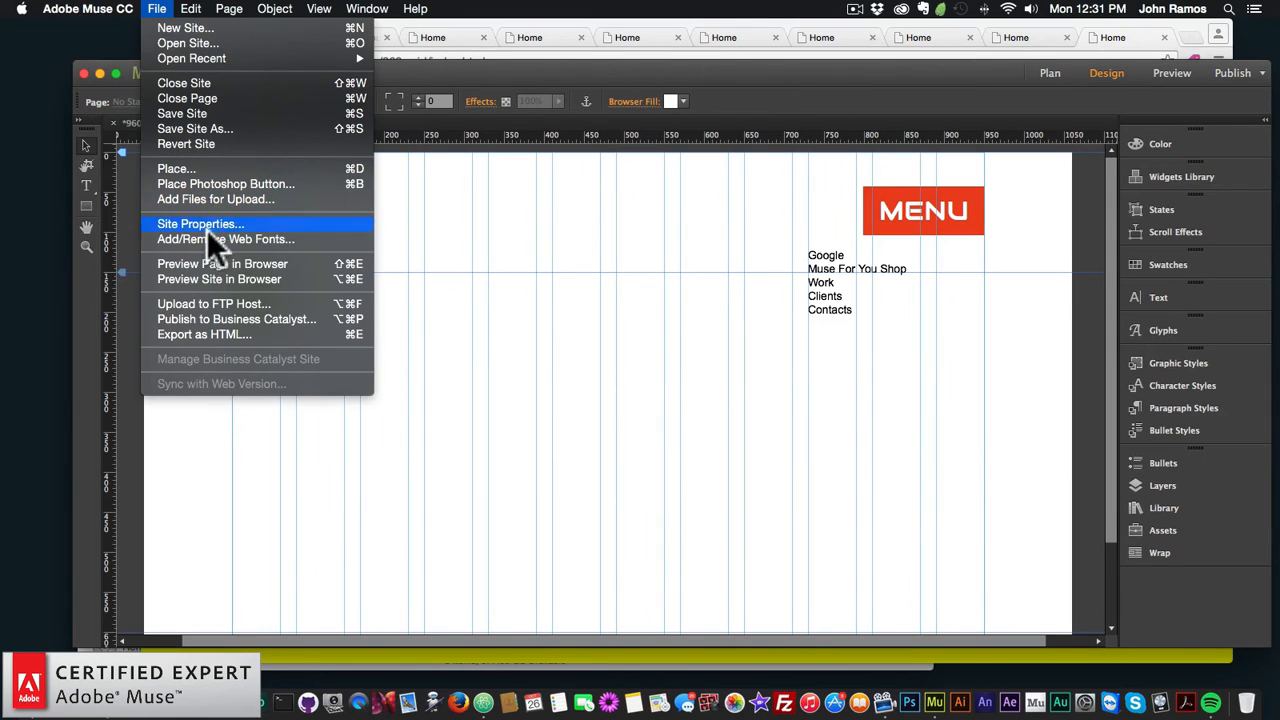
pyautogui.click(248, 262)
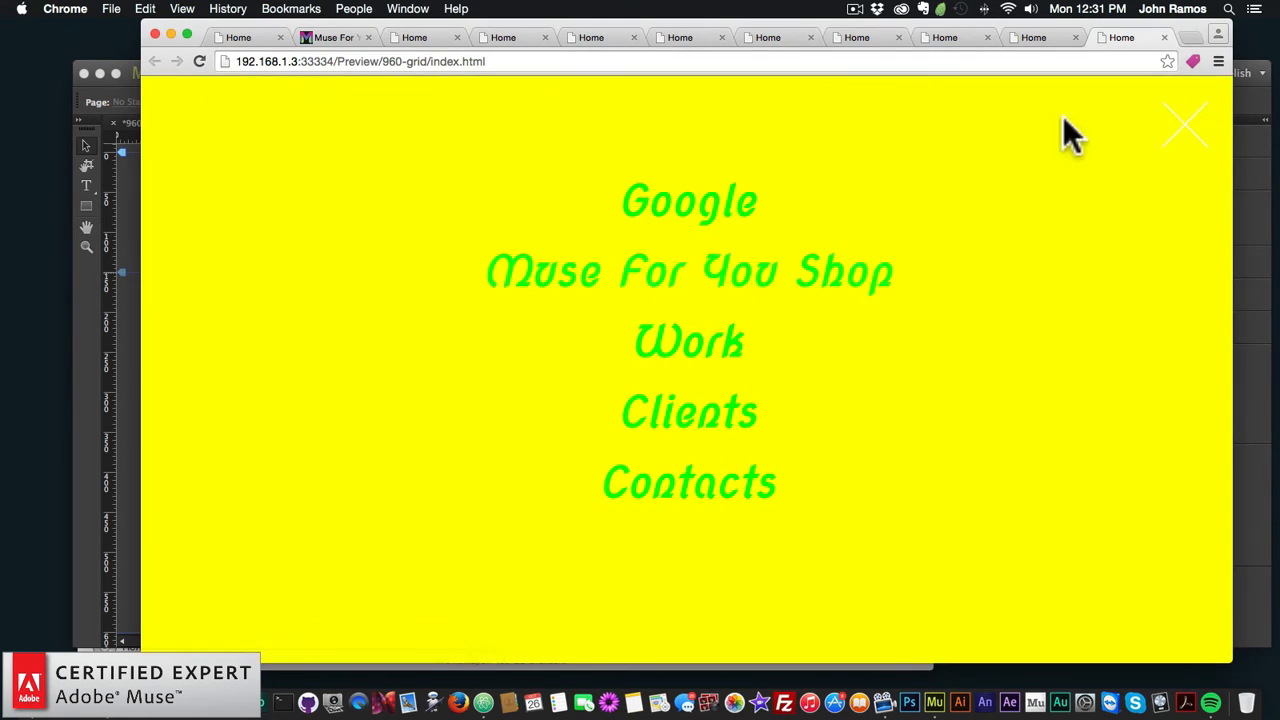
pyautogui.click(1165, 135)
pyautogui.click(1003, 140)
pyautogui.click(1192, 135)
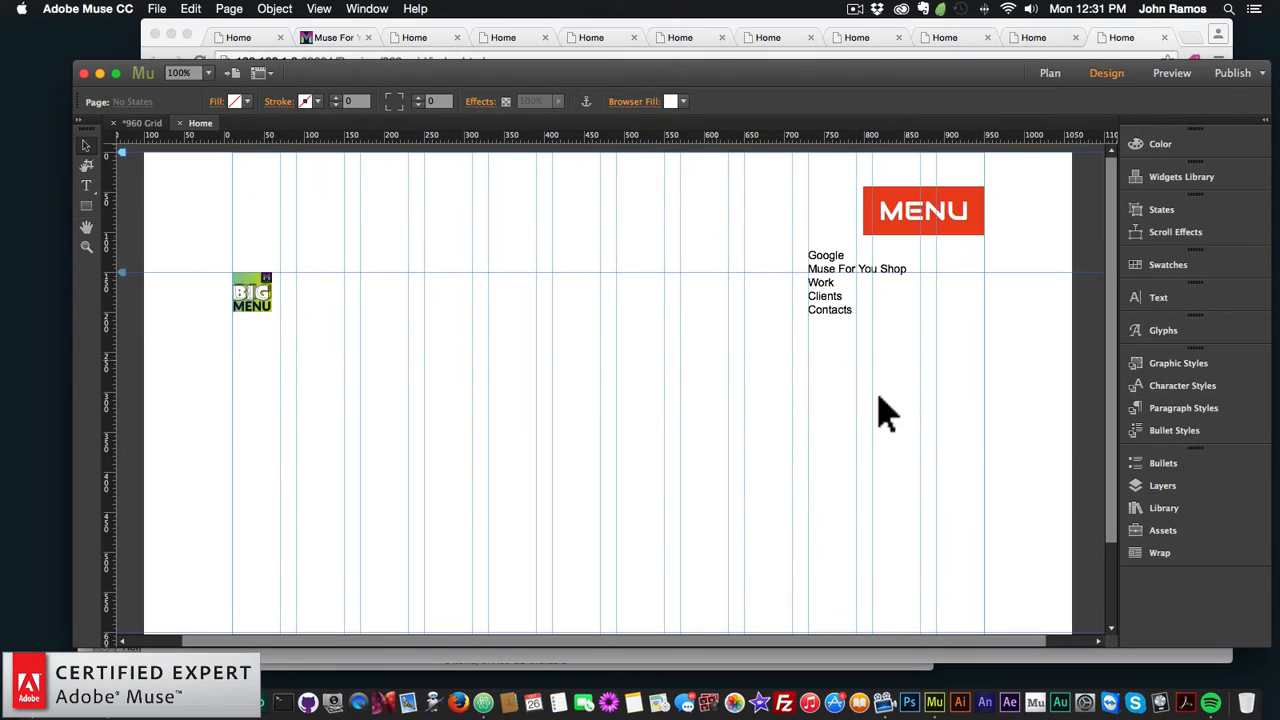
# Step: Select both BIG Menu widgets and cut them from the Home page
pyautogui.click(929, 391)
pyautogui.moveTo(303, 256); pyautogui.dragTo(232, 245)
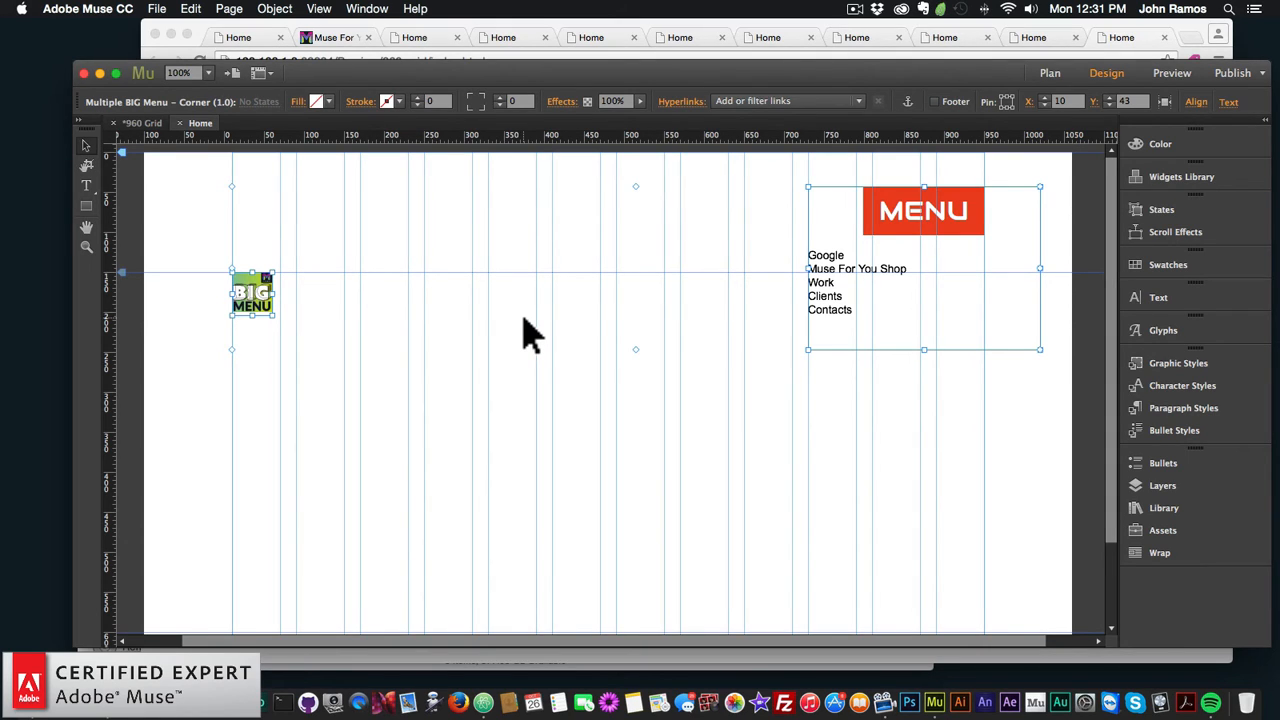
pyautogui.press('super')
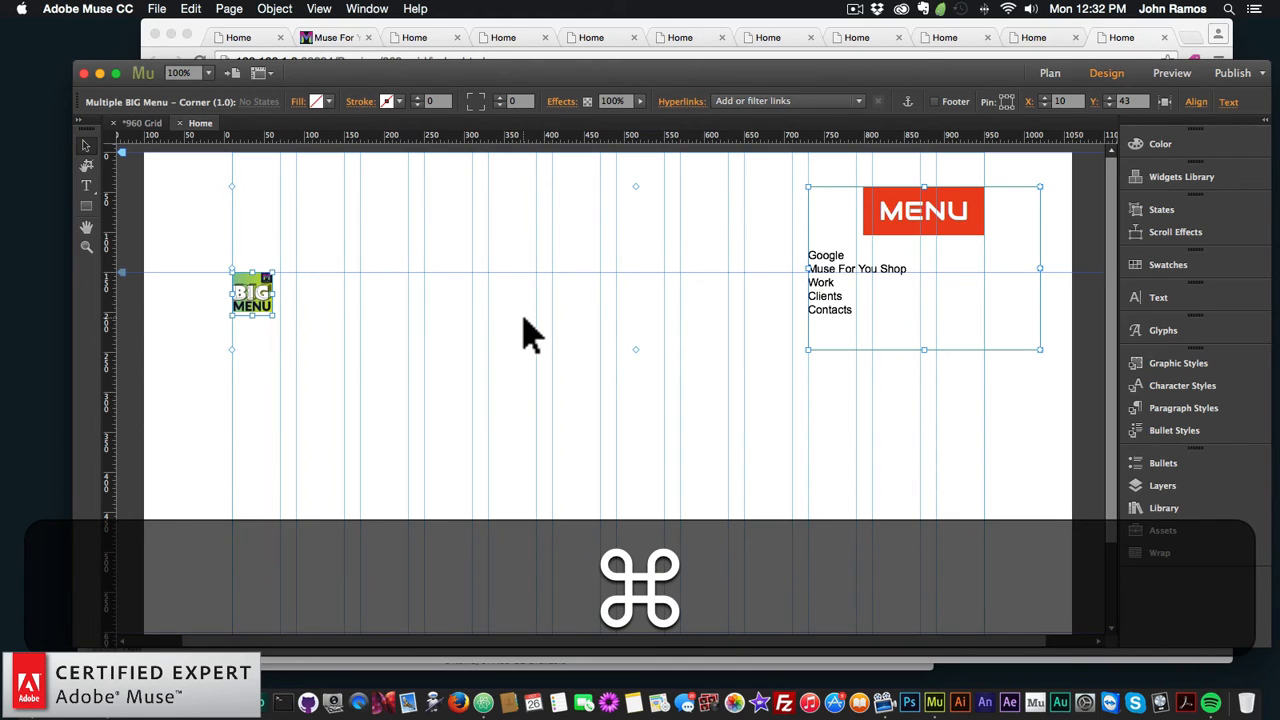
pyautogui.press('super+x')
# Step: Paste the widgets in place on the A-Master
pyautogui.click(1048, 73)
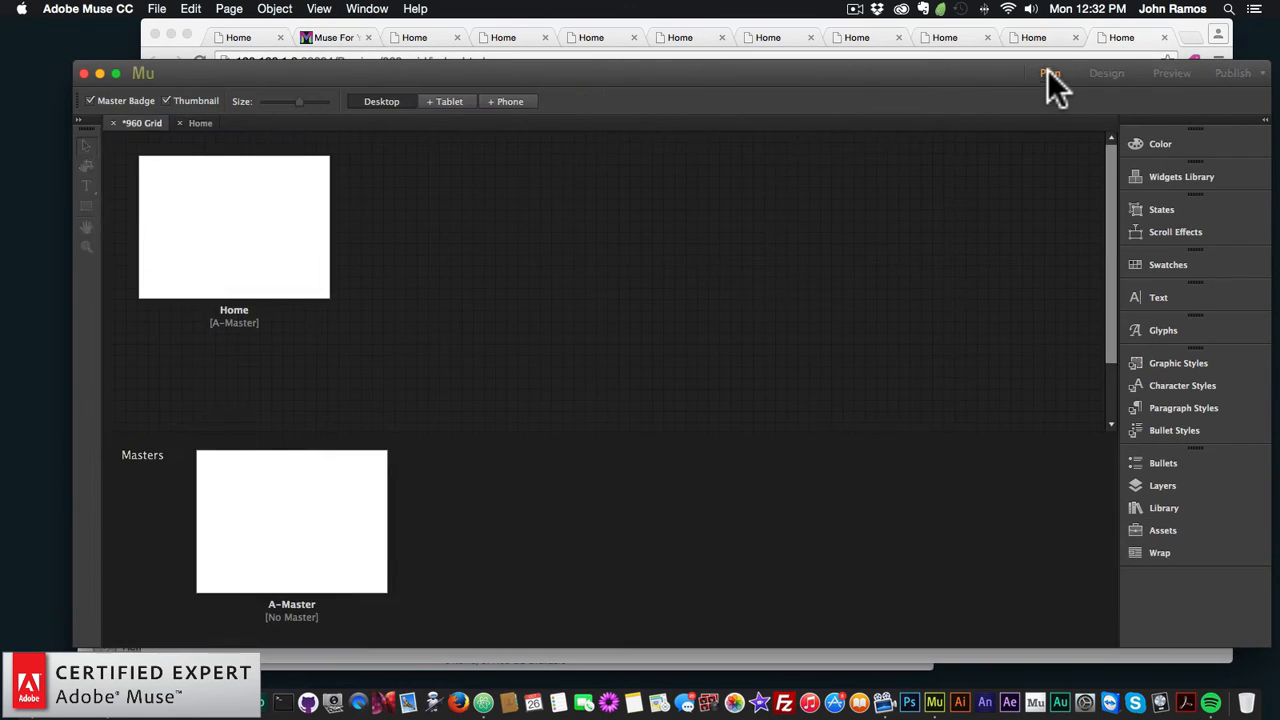
pyautogui.doubleClick(240, 530)
pyautogui.rightClick(320, 316)
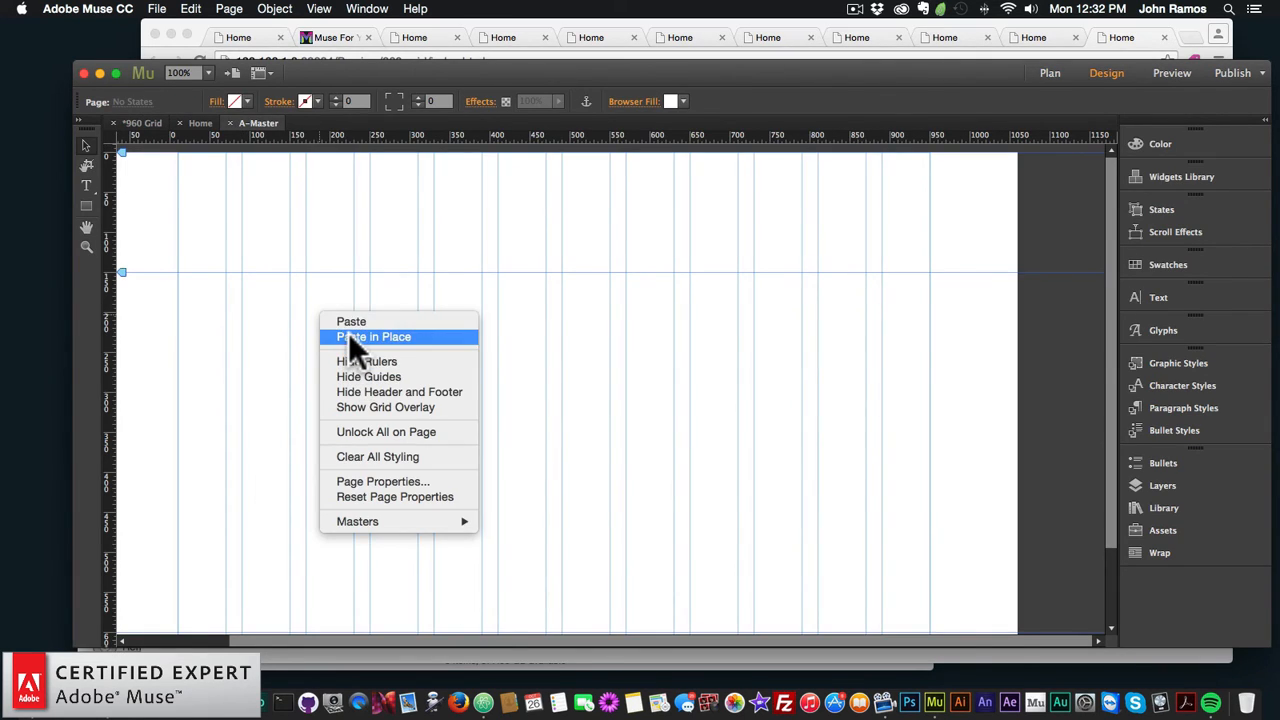
pyautogui.click(350, 337)
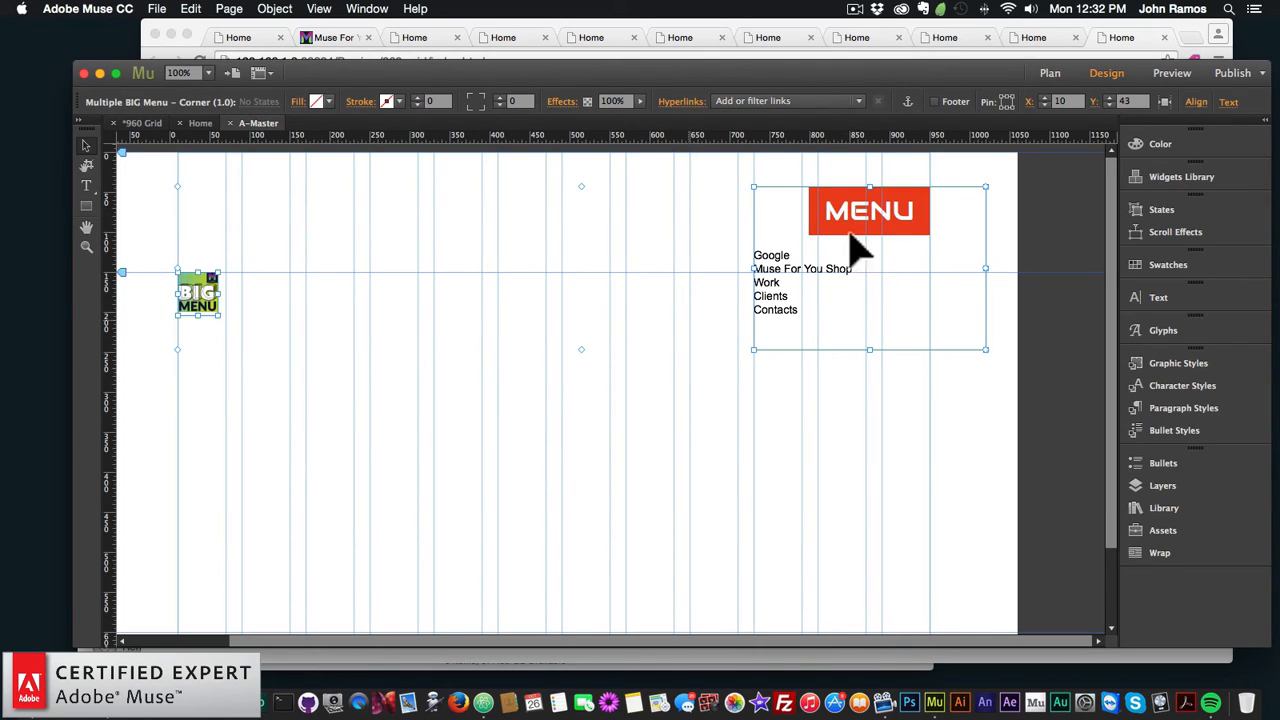
pyautogui.click(1050, 73)
# Step: Add two pages after Home and draw a blue-filled rectangle on Untitled 2
pyautogui.click(309, 226)
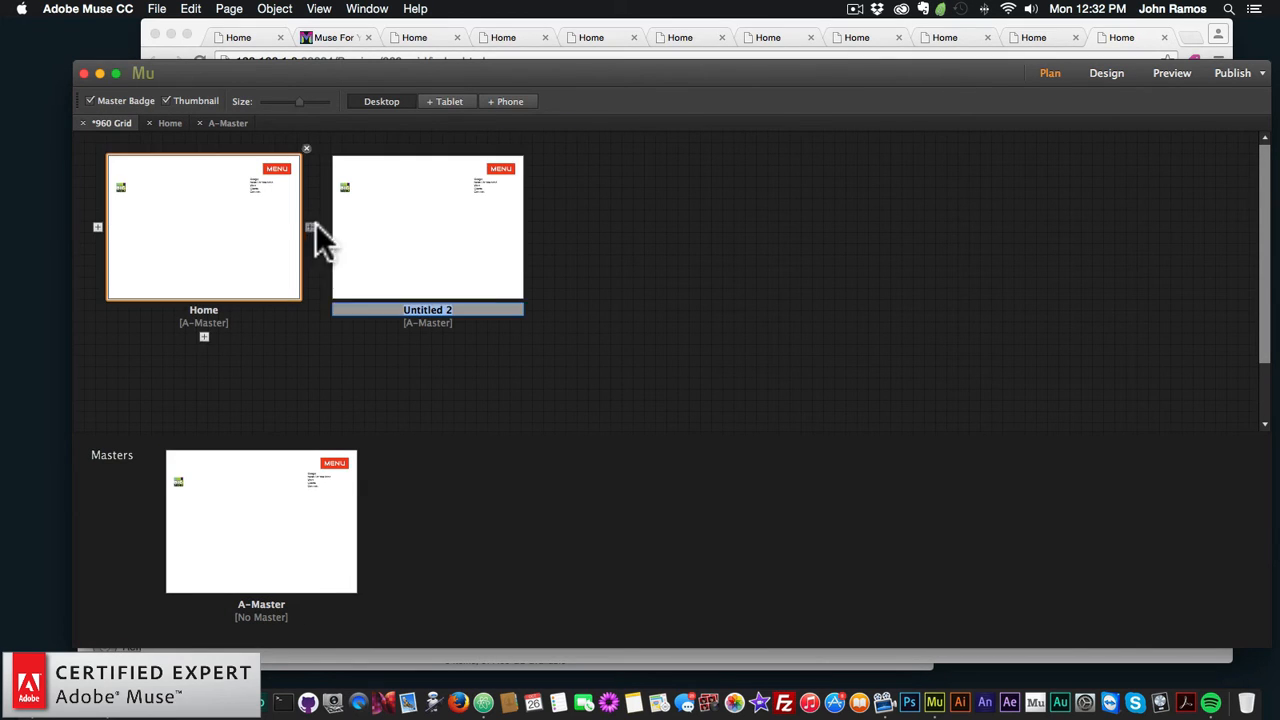
pyautogui.click(531, 227)
pyautogui.doubleClick(423, 252)
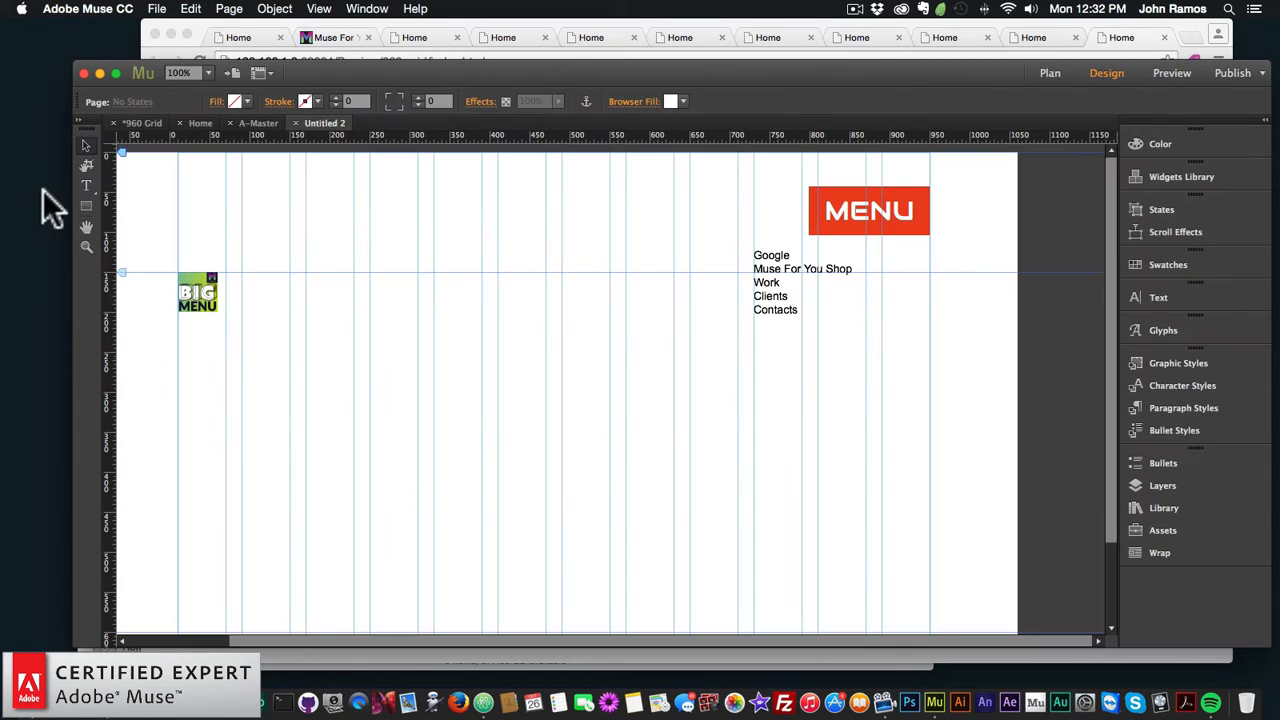
pyautogui.click(86, 206)
pyautogui.moveTo(380, 341); pyautogui.dragTo(698, 510)
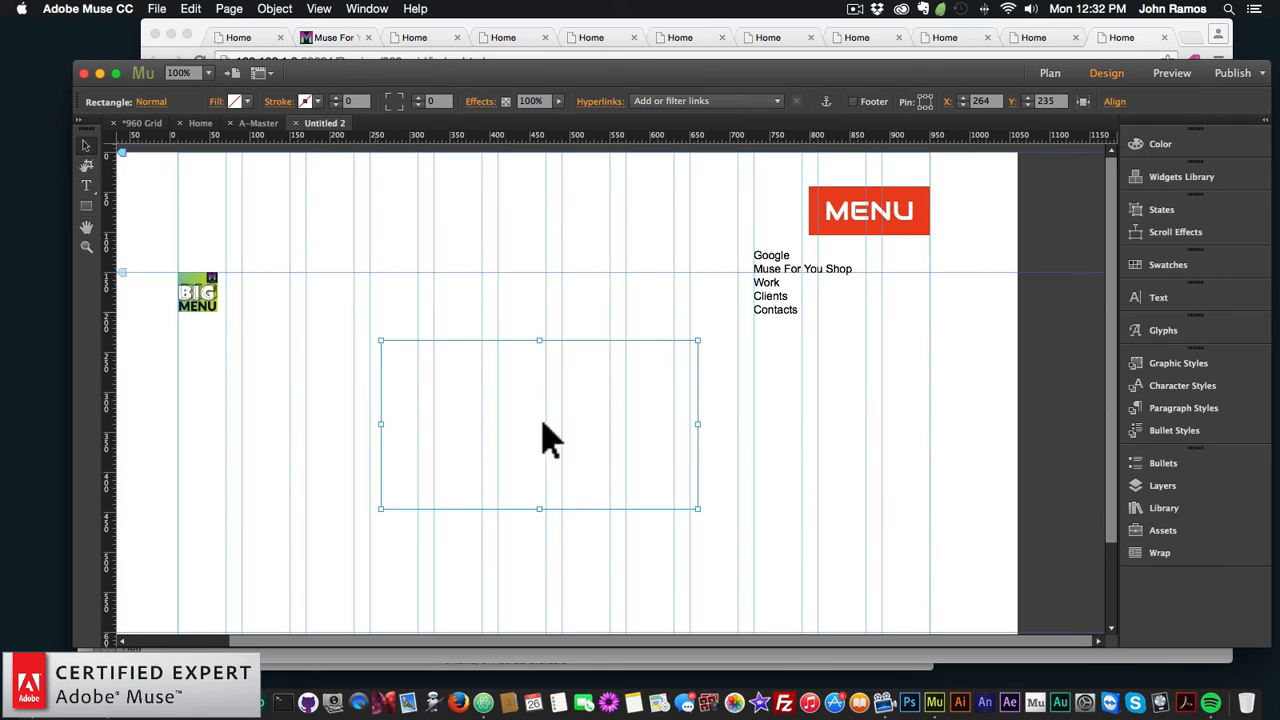
pyautogui.click(234, 101)
pyautogui.click(466, 137)
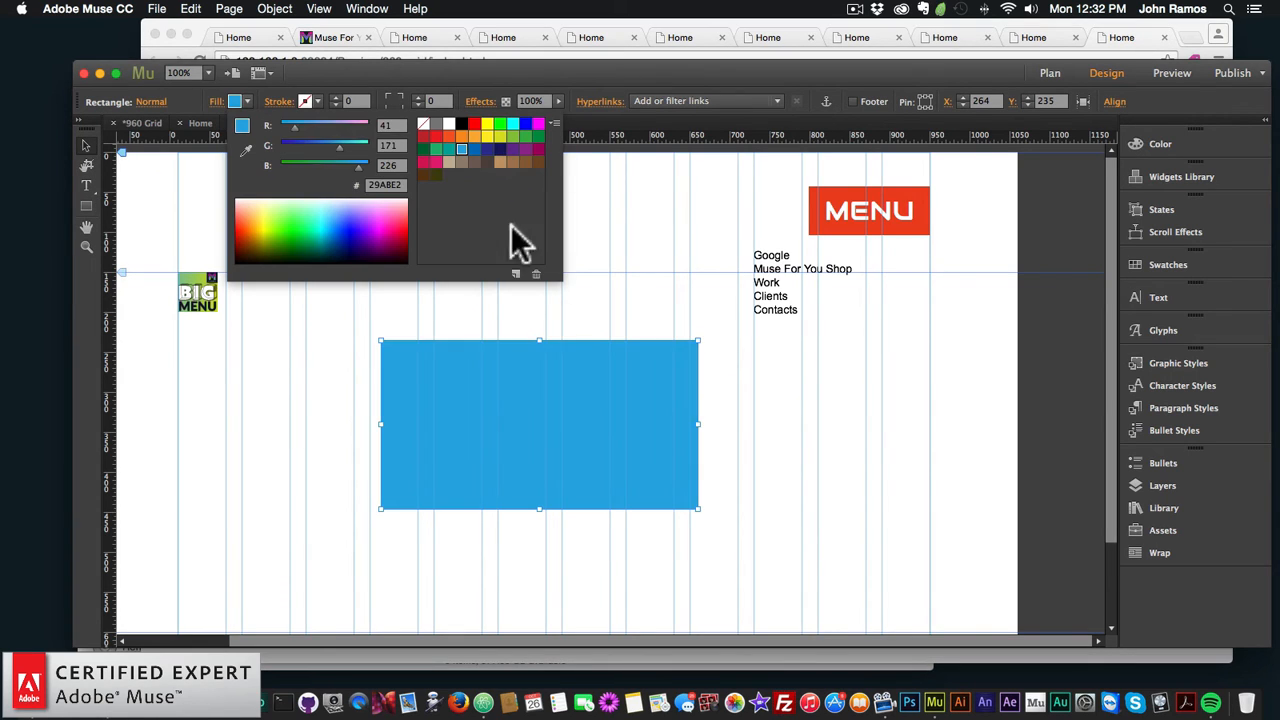
# Step: Draw an orange-filled rectangle in the middle of Untitled 3
pyautogui.click(1050, 73)
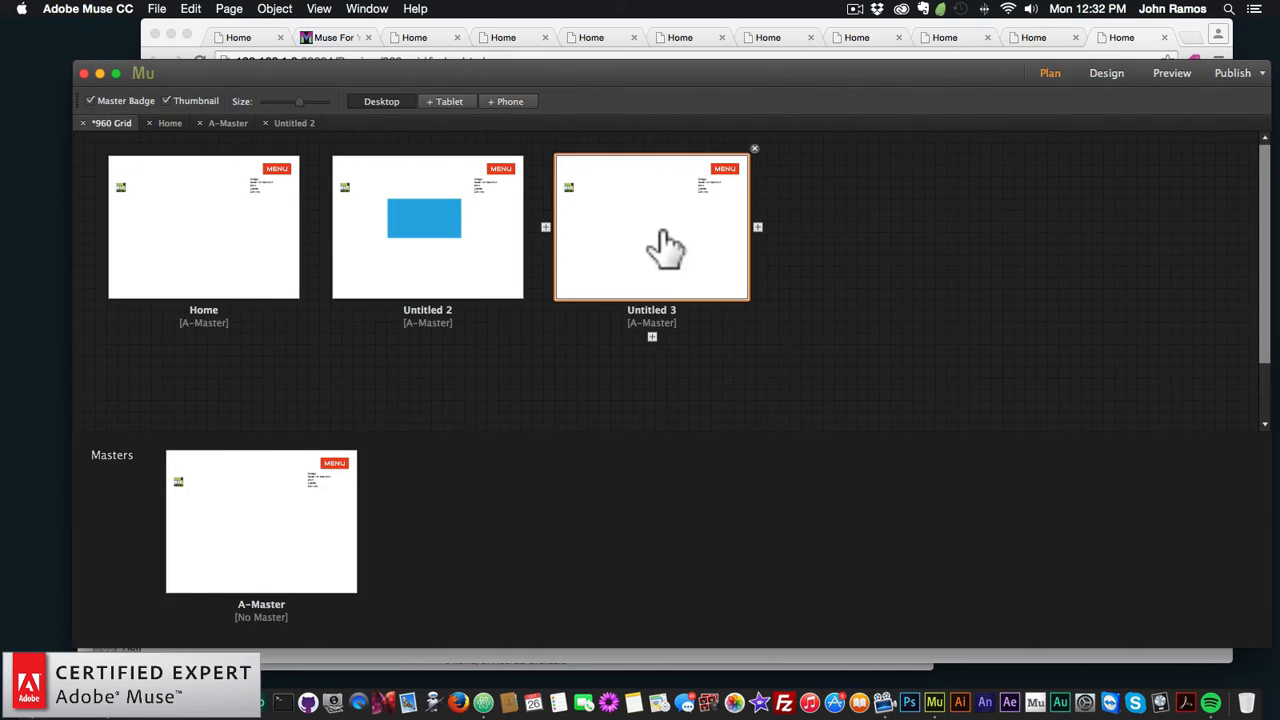
pyautogui.doubleClick(657, 249)
pyautogui.click(86, 206)
pyautogui.moveTo(393, 348); pyautogui.dragTo(719, 530)
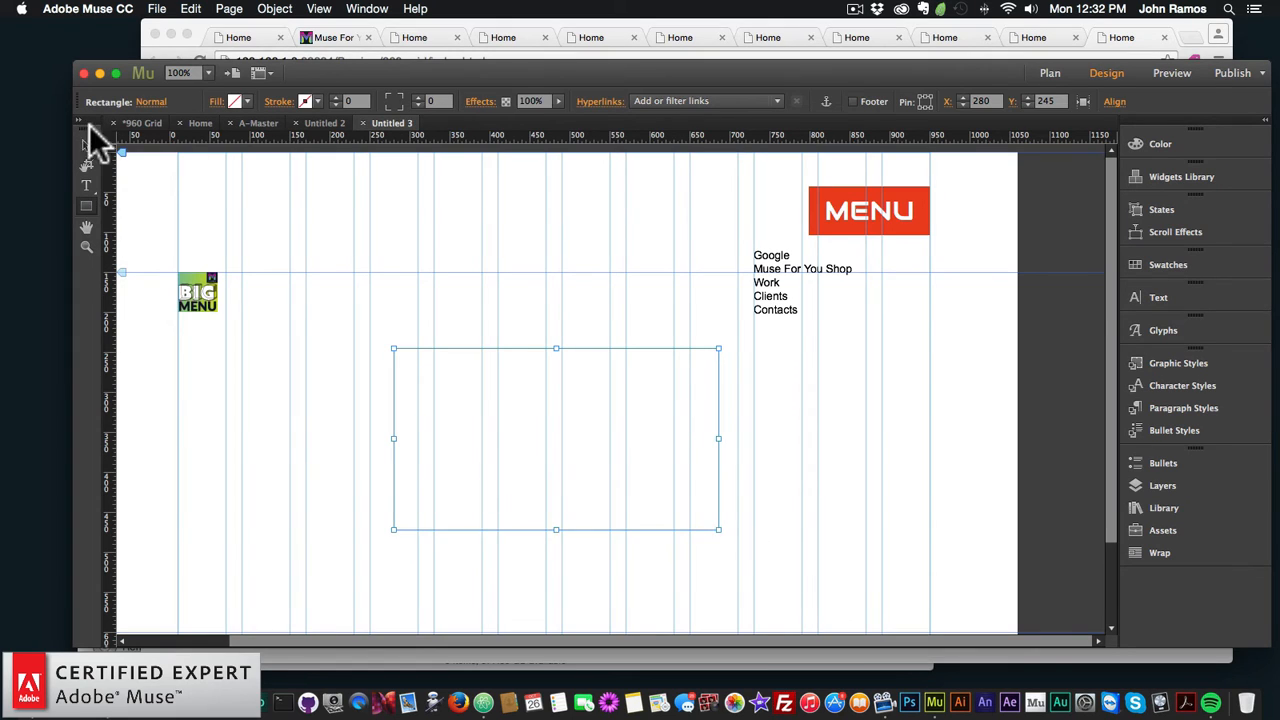
pyautogui.click(87, 145)
pyautogui.click(308, 103)
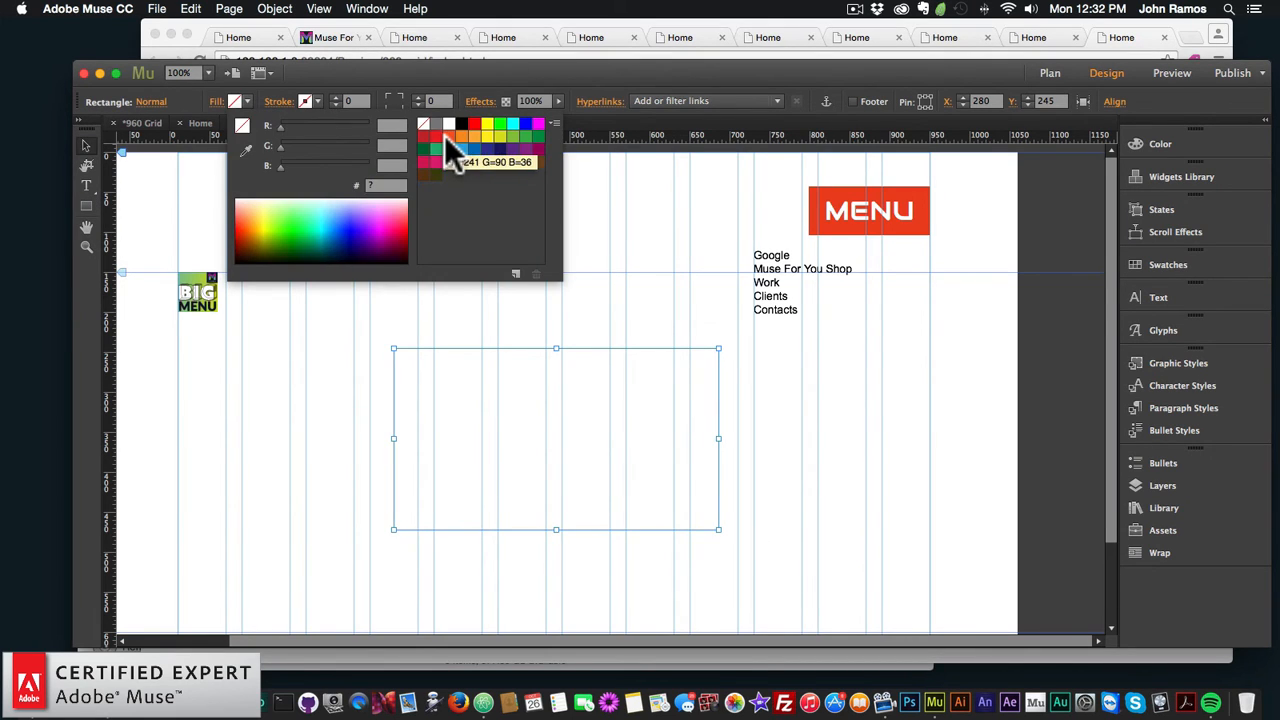
pyautogui.click(473, 137)
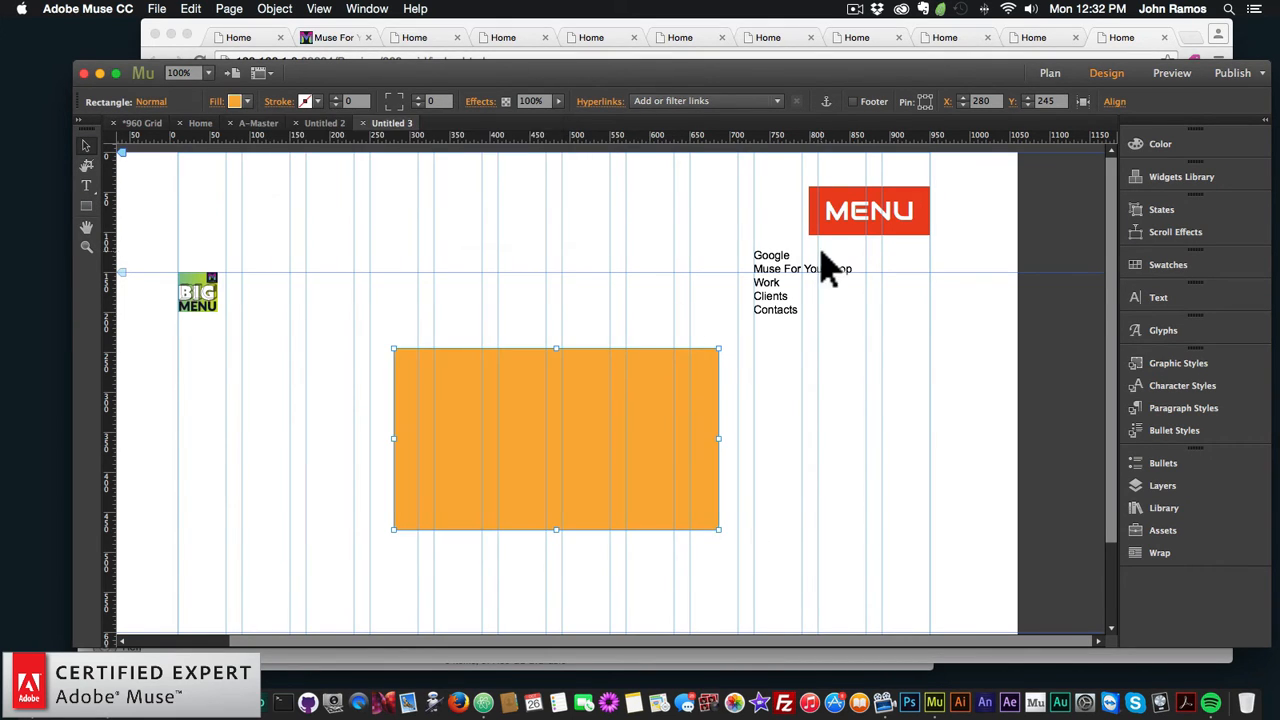
pyautogui.click(1039, 76)
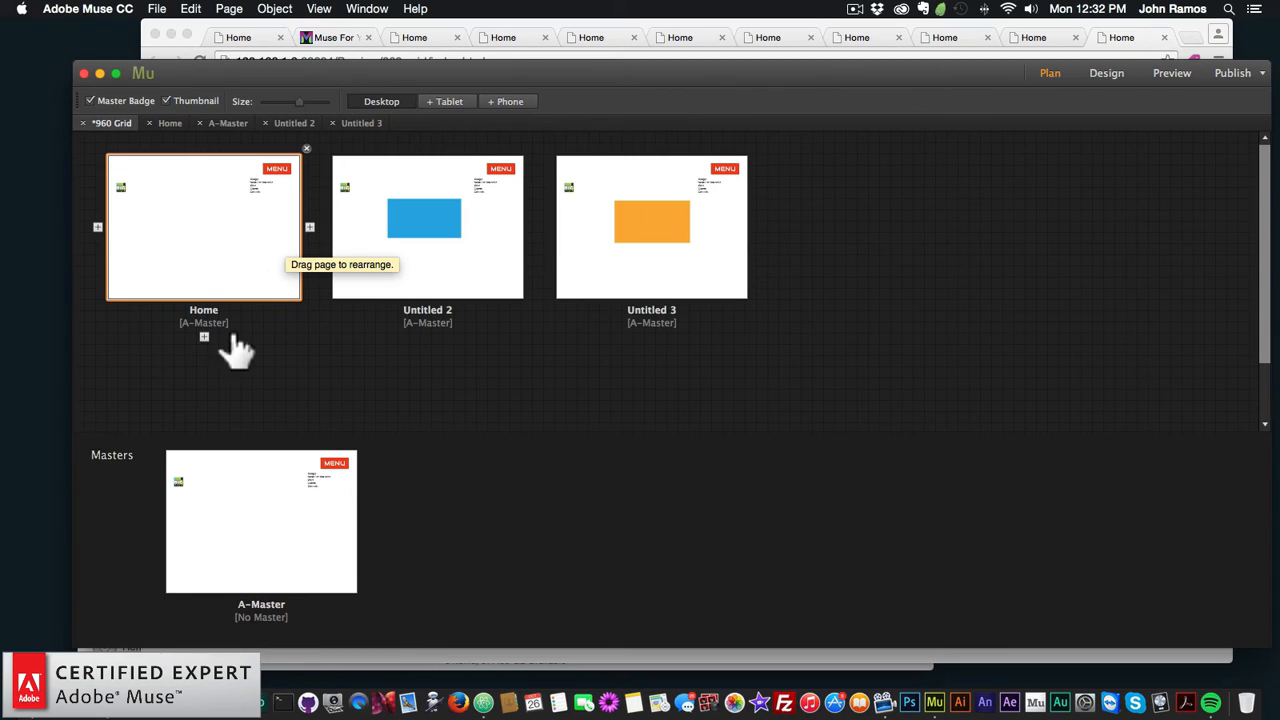
# Step: Rename Untitled 2 to 'Page 1'
pyautogui.doubleClick(423, 305)
pyautogui.write('g')
pyautogui.press('BackSpace')
pyautogui.hotkey('shift', 'BackSpace')
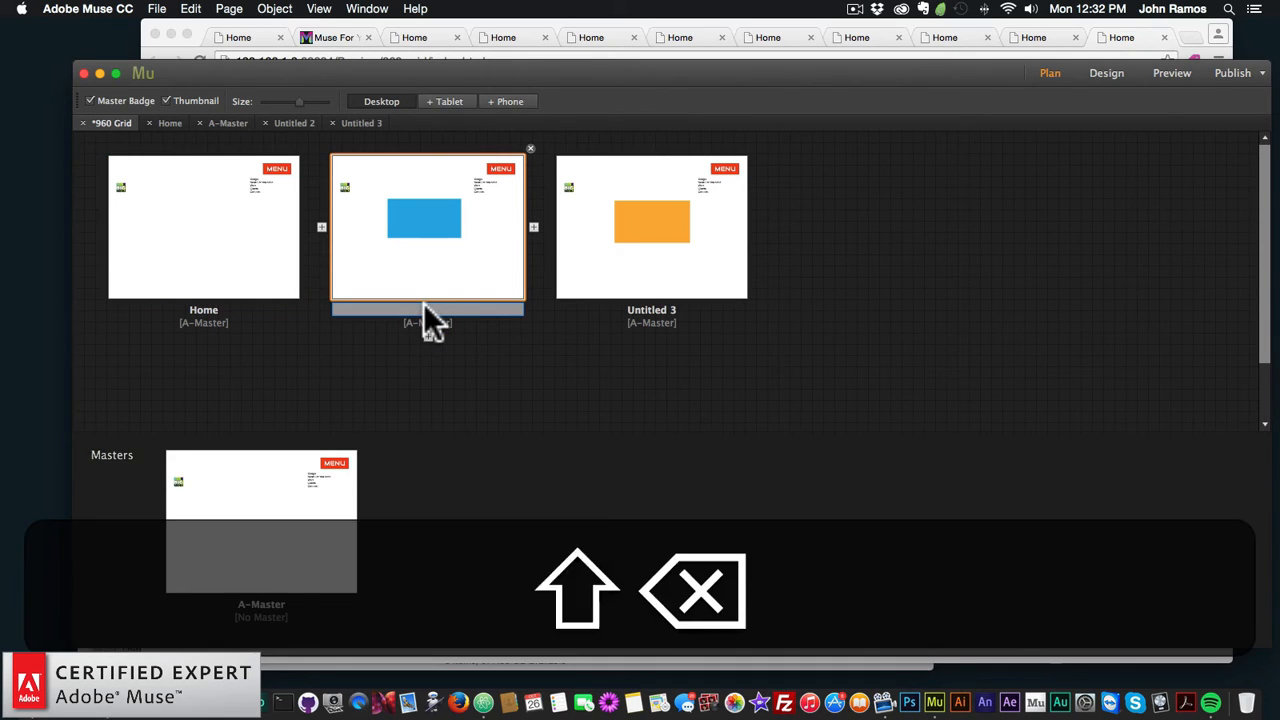
pyautogui.write('e')
pyautogui.press('BackSpace')
pyautogui.write('Page 1')
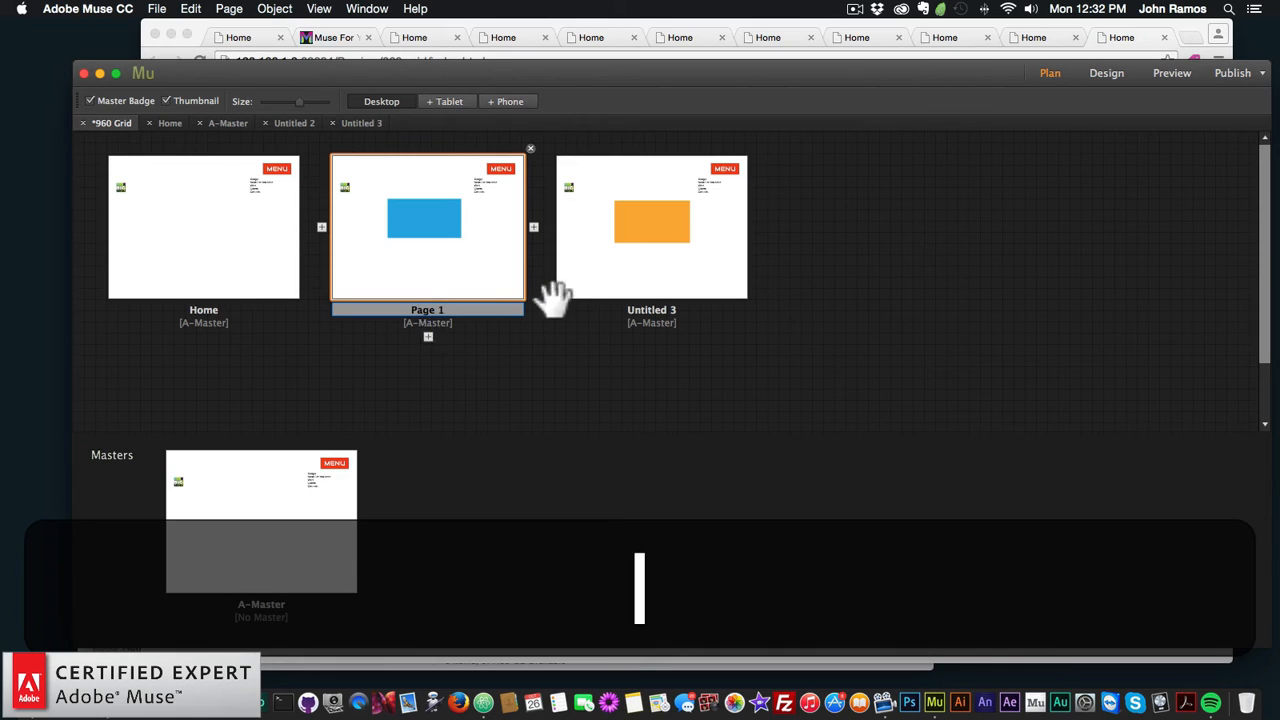
# Step: Rename Untitled 3 to 'Page 2'
pyautogui.doubleClick(645, 310)
pyautogui.write('Page 2')
pyautogui.press('Return')
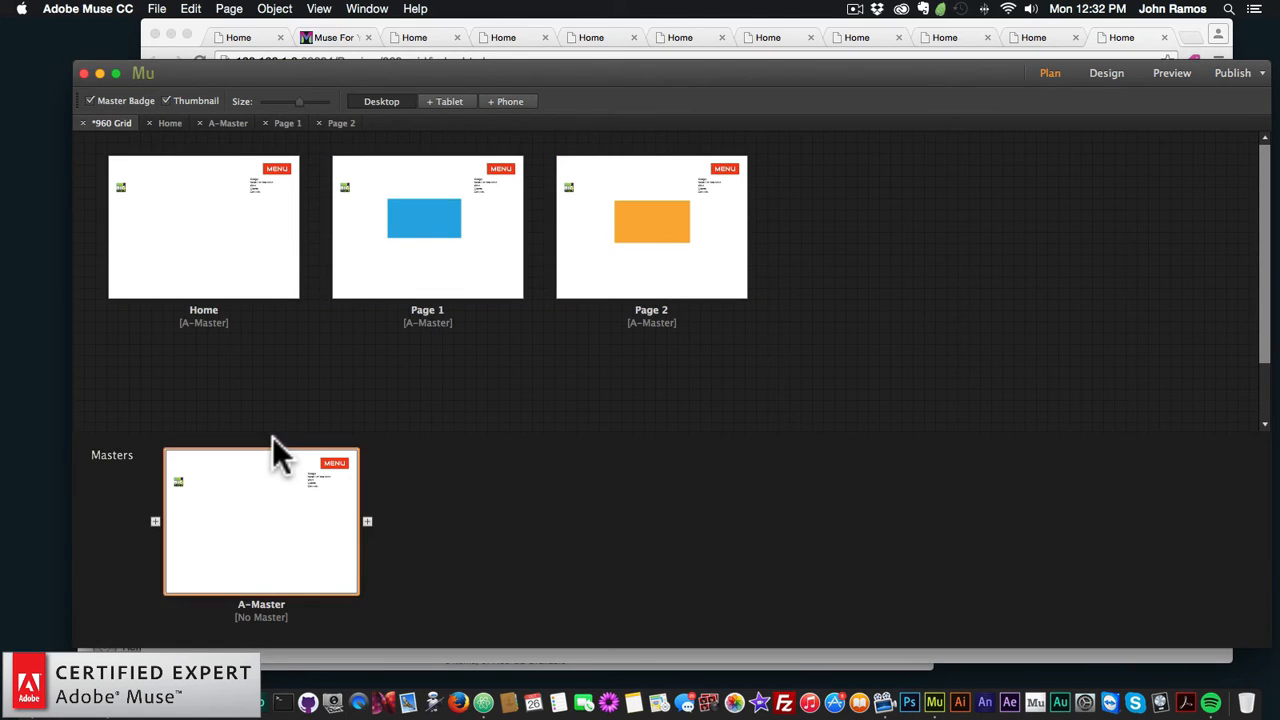
# Step: On the A-Master, drag the BIG Menu widget left toward the page centre
pyautogui.doubleClick(268, 545)
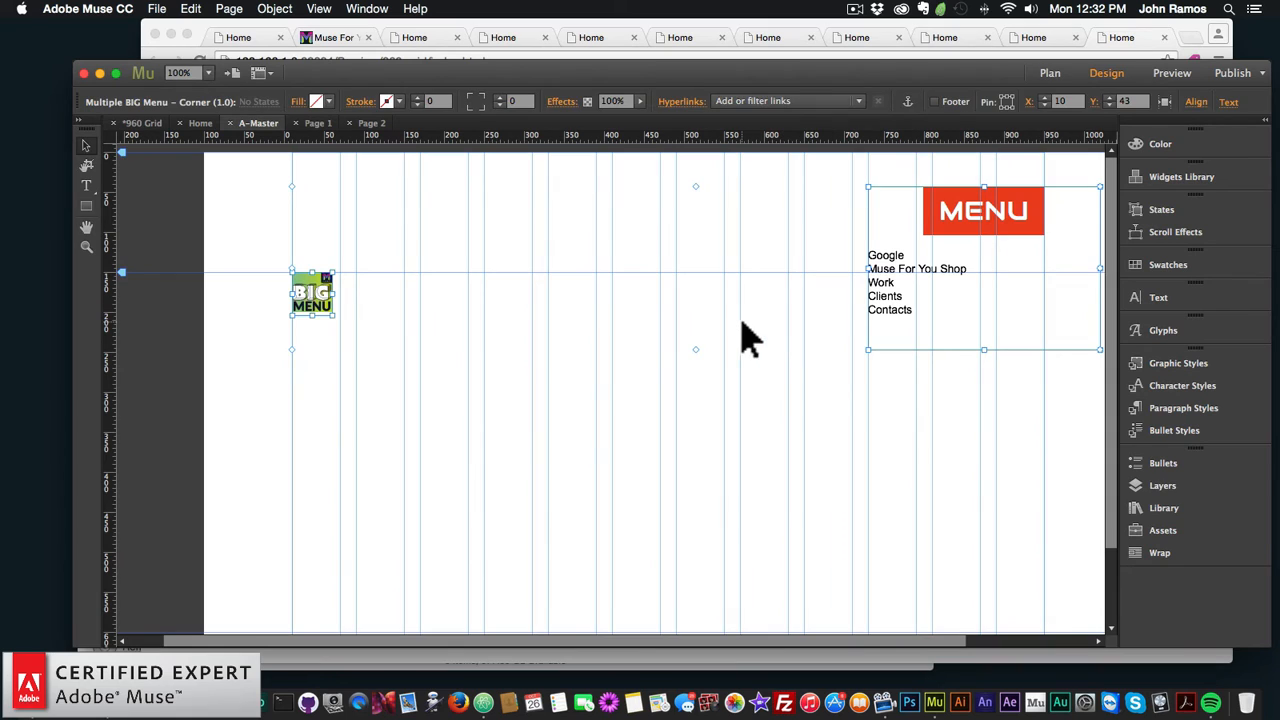
pyautogui.click(672, 331)
pyautogui.hscroll(3, 676, 333)
pyautogui.click(866, 229)
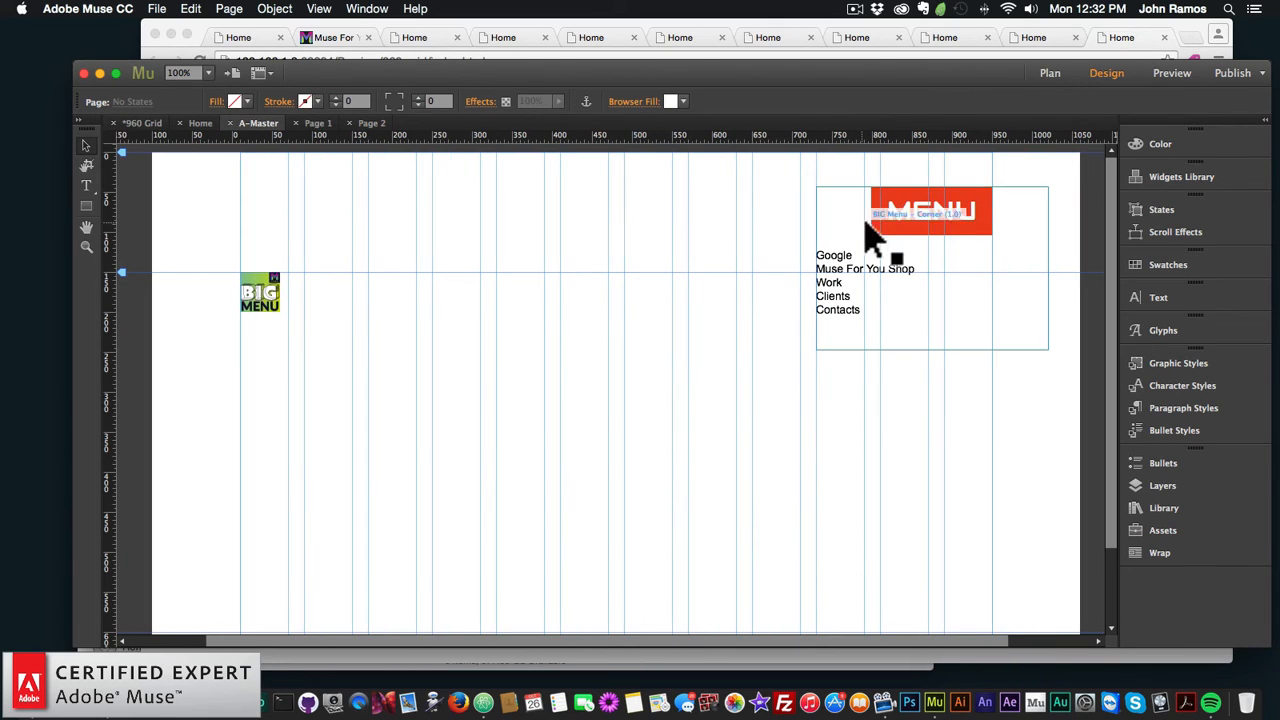
pyautogui.click(1062, 188)
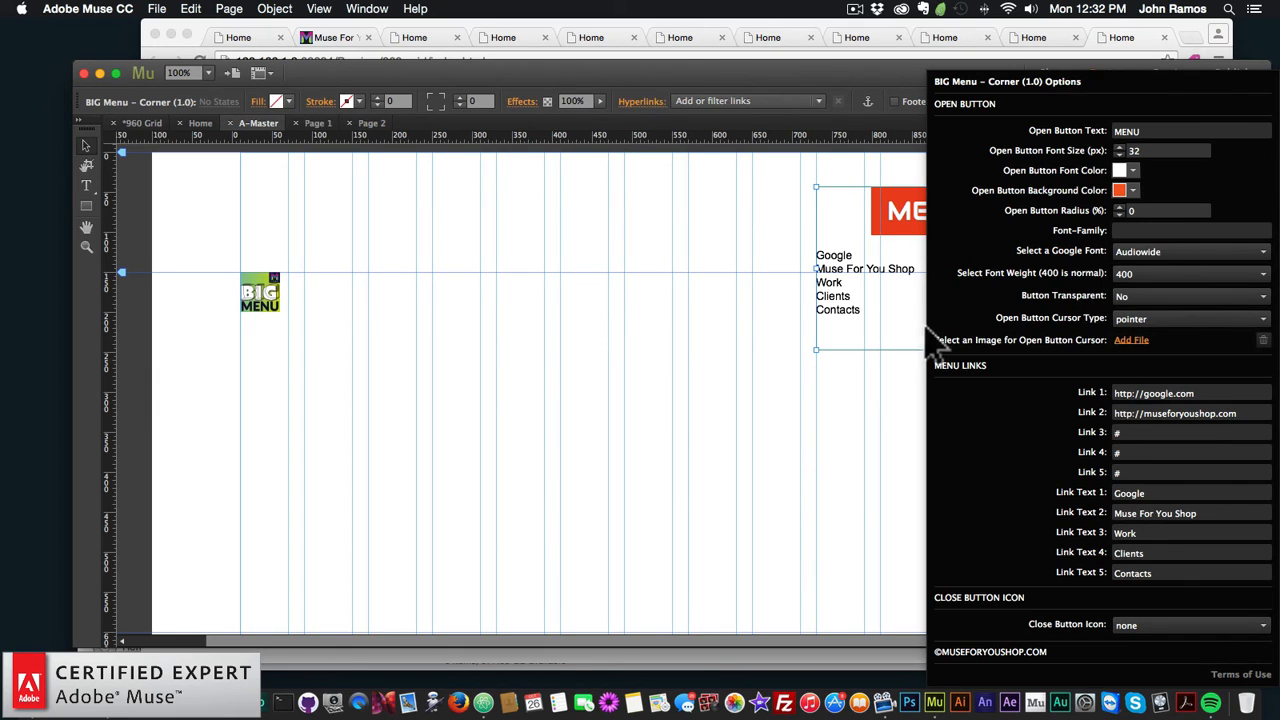
pyautogui.click(722, 303)
pyautogui.moveTo(908, 224); pyautogui.dragTo(613, 306)
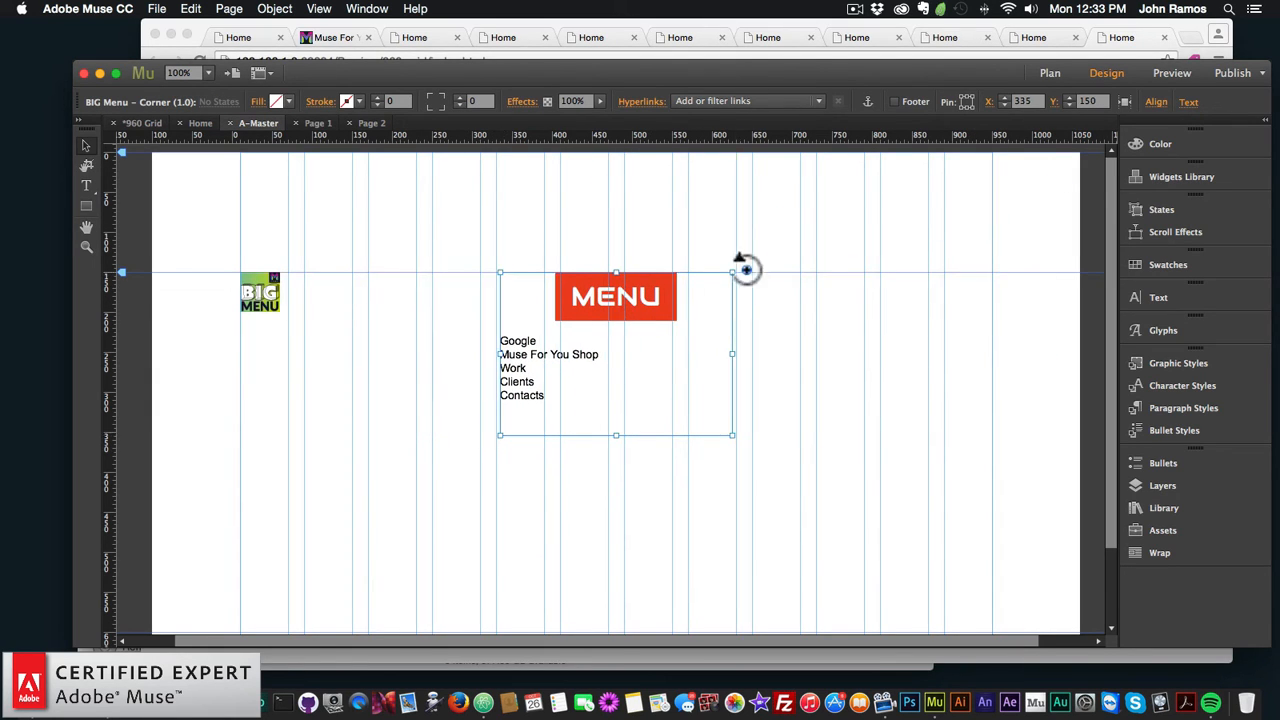
# Step: Set the BIG Menu's Link 3 (Work) address to ./page-2.html
pyautogui.click(746, 270)
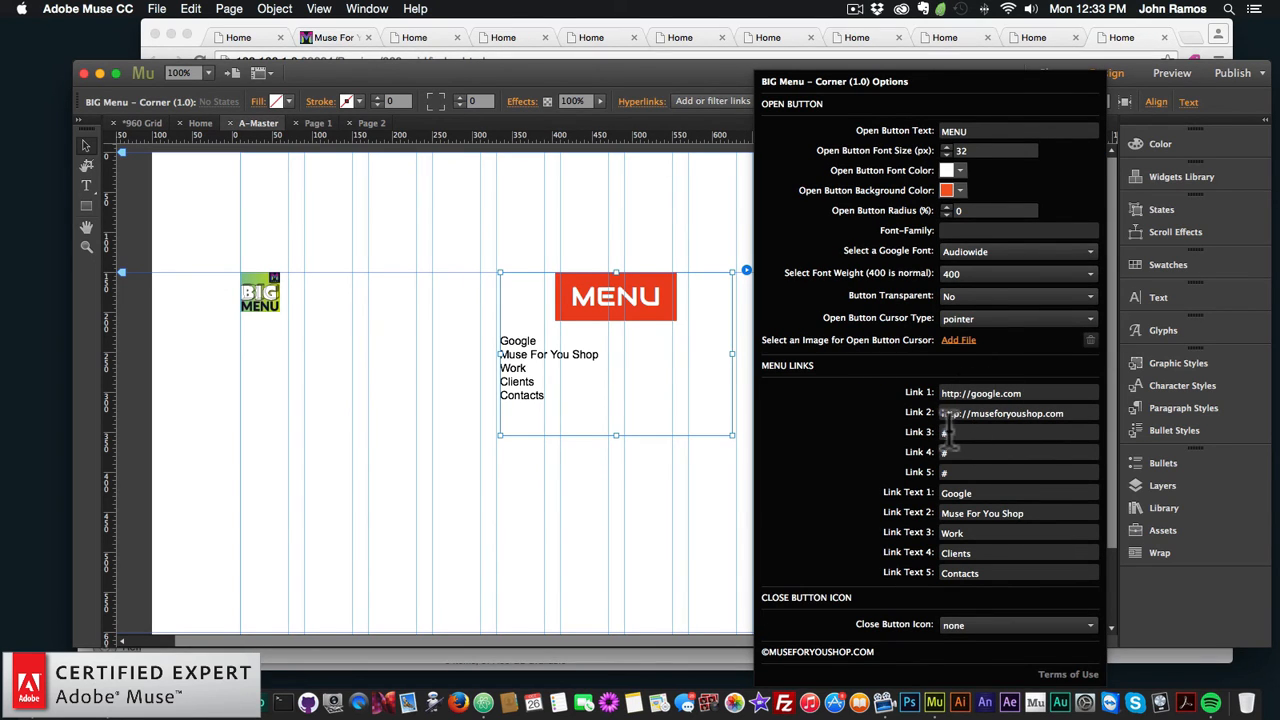
pyautogui.press('super+a')
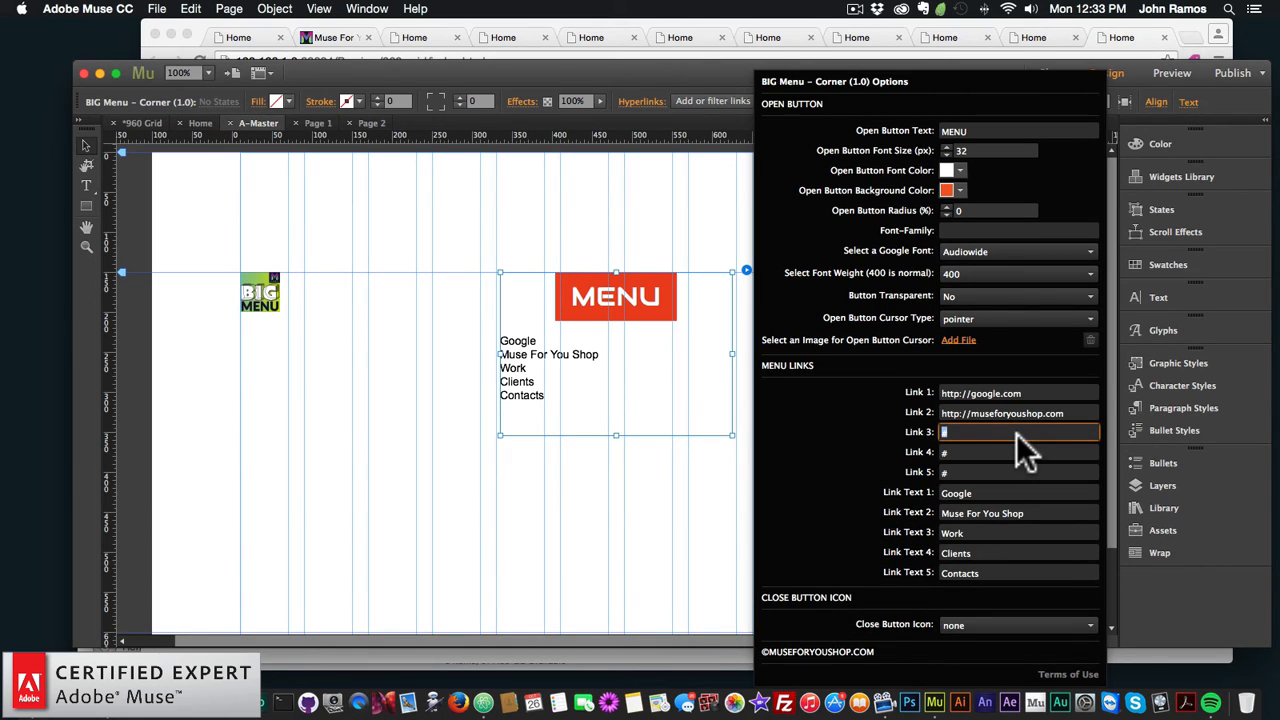
pyautogui.write('./page-2')
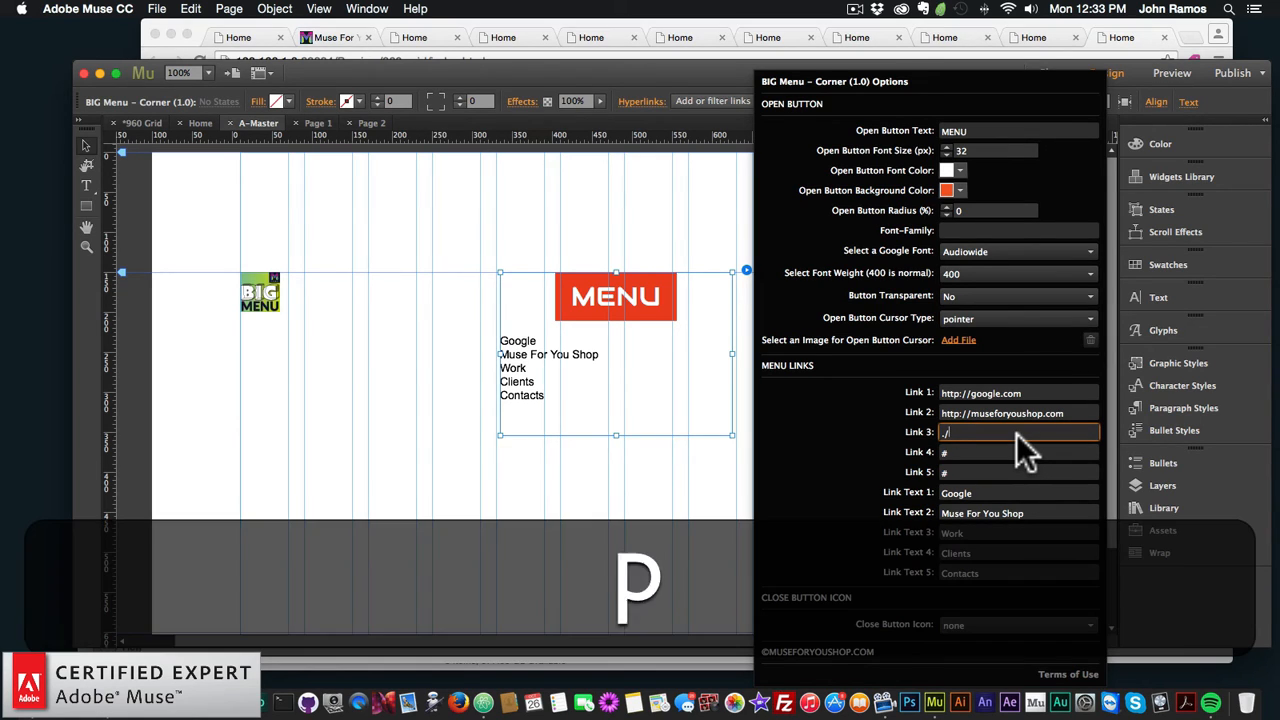
pyautogui.write('.html')
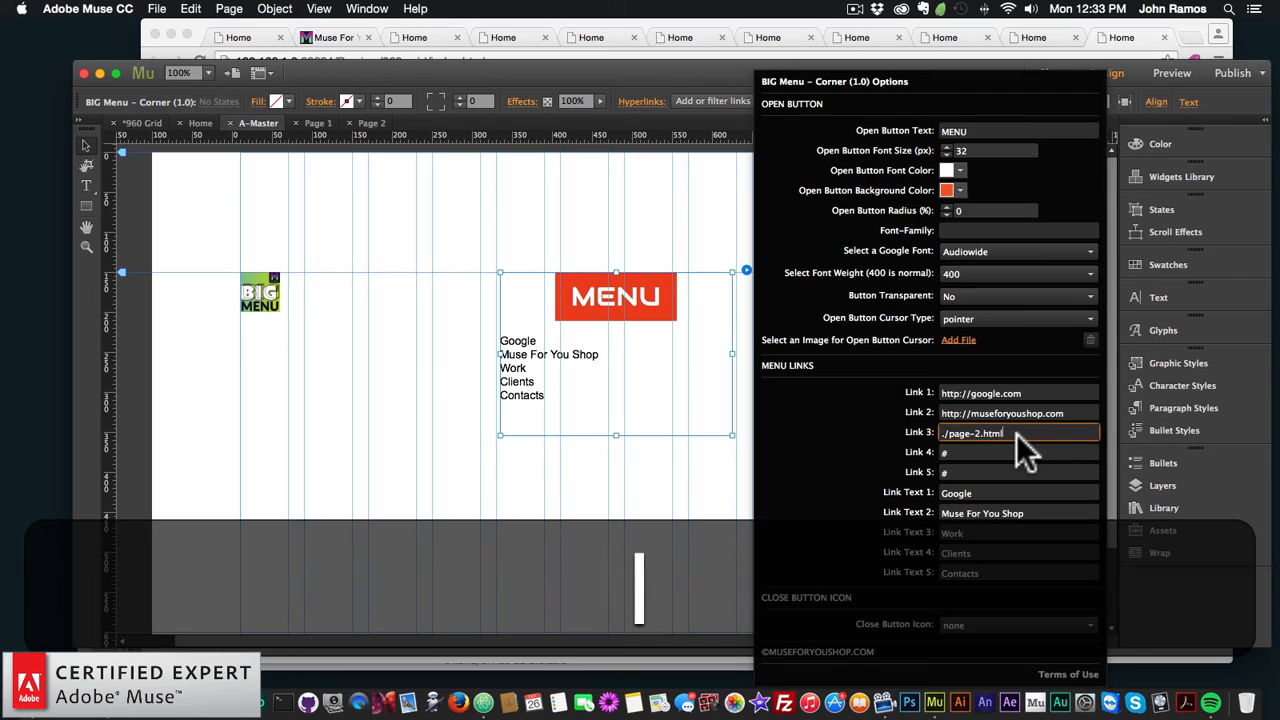
pyautogui.press('Return')
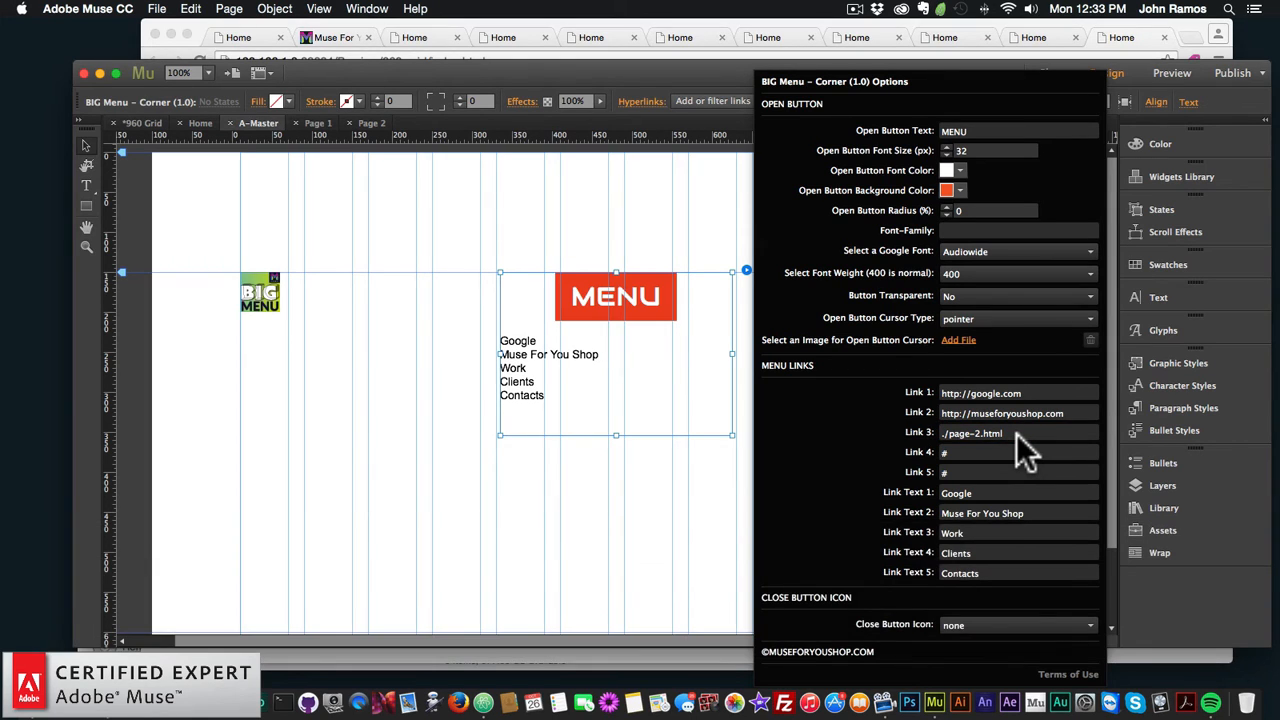
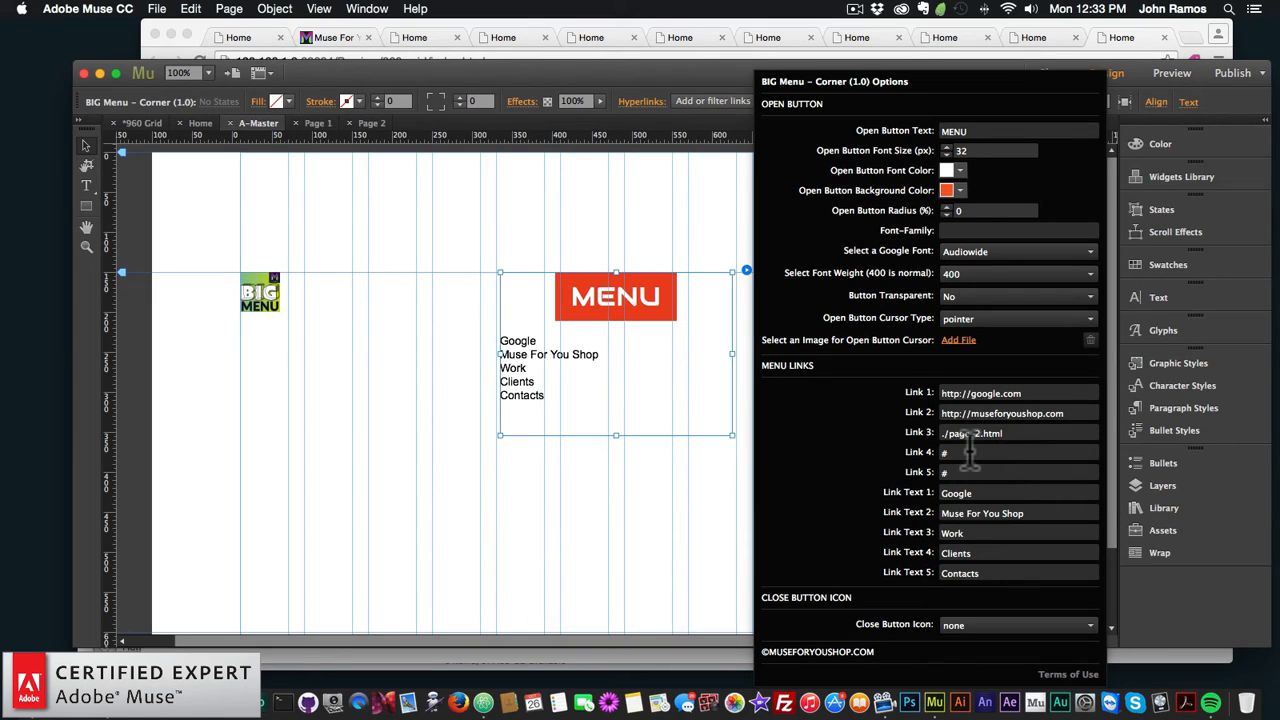
# Step: Replace the BIG Menu's Link 4 placeholder # with ./page-3.html
pyautogui.press('BackSpace')
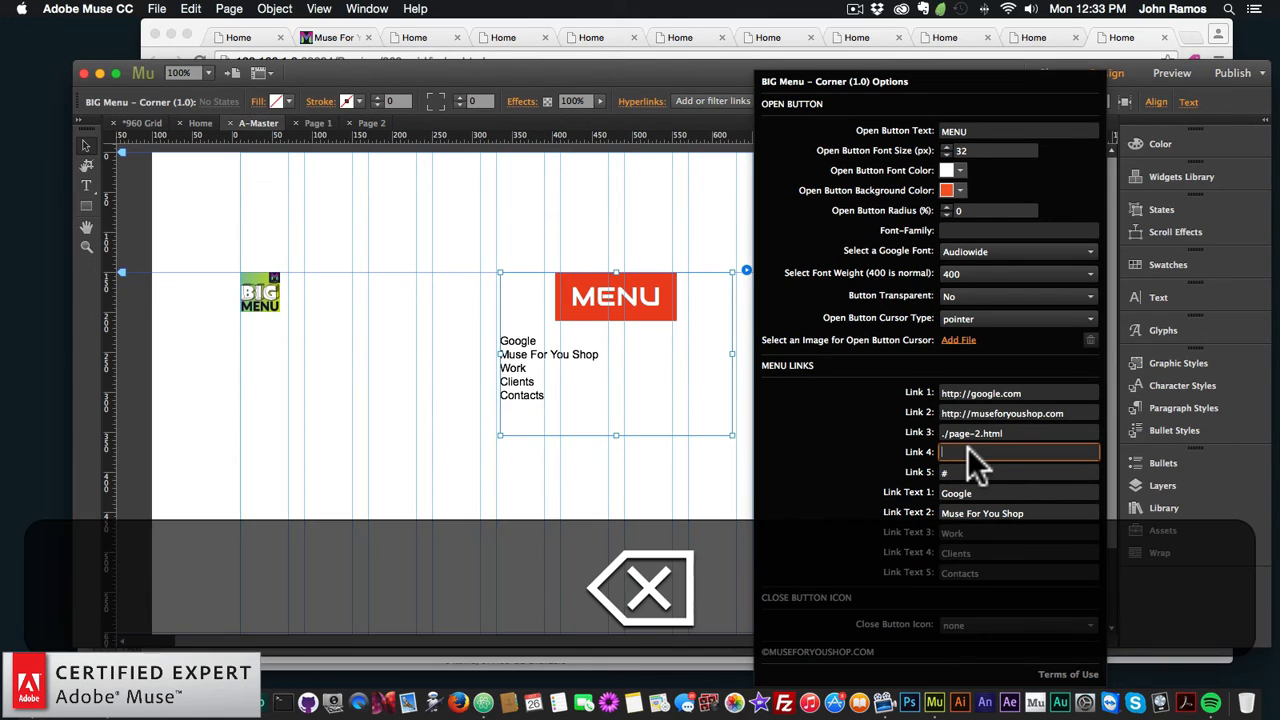
pyautogui.write('.')
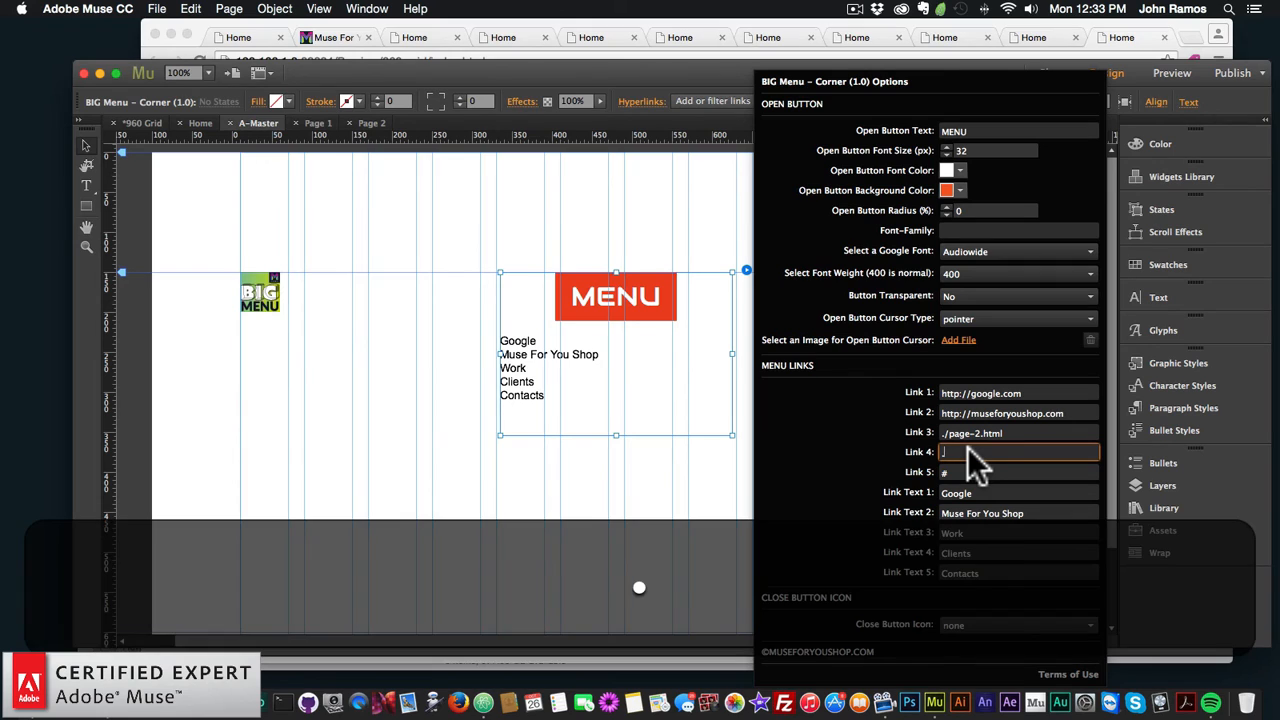
pyautogui.write('/page-3.html')
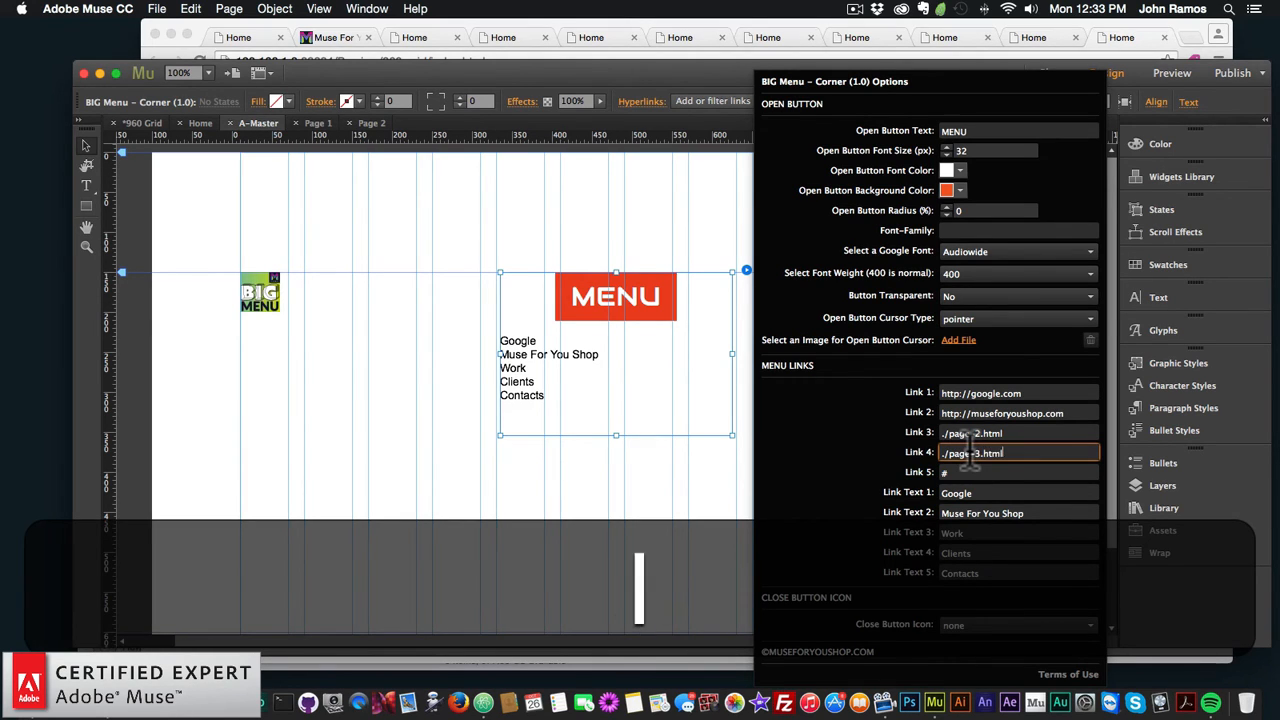
pyautogui.press('Return')
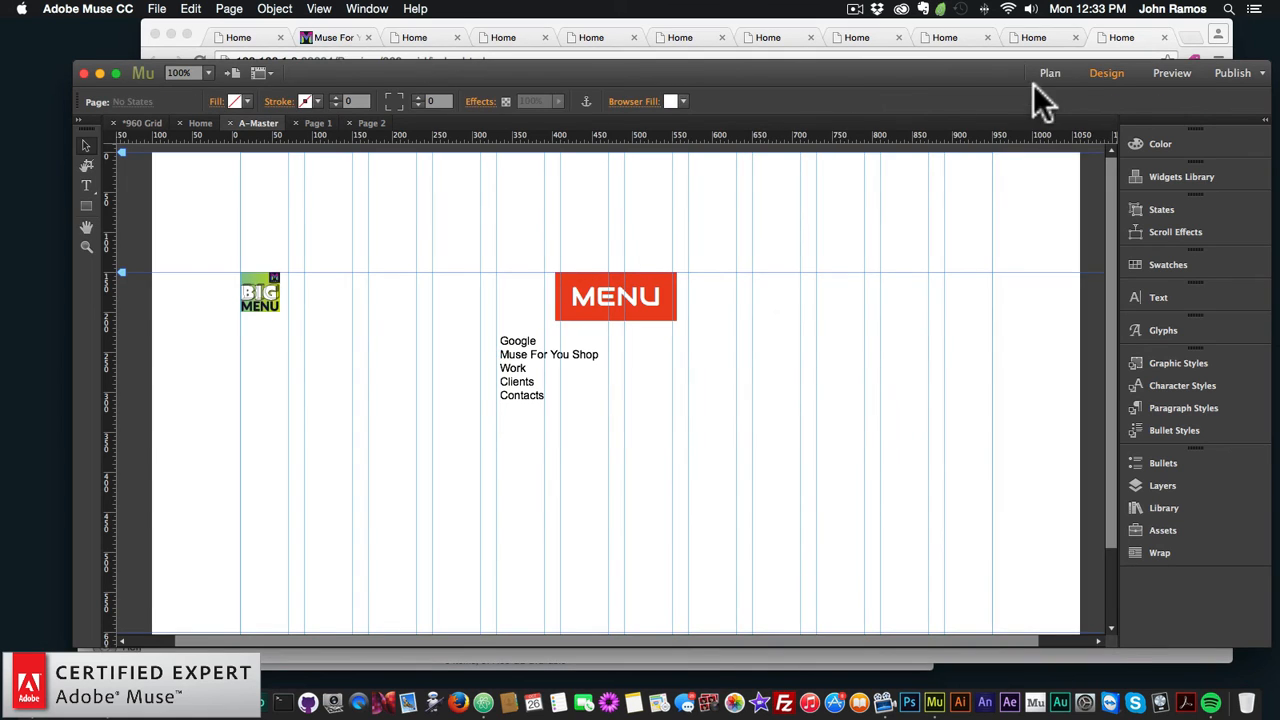
# Step: On A-Master, set the BIG Menu's Link 3 and Link 4 to ./page-1.html and ./page-2.html
pyautogui.click(1045, 75)
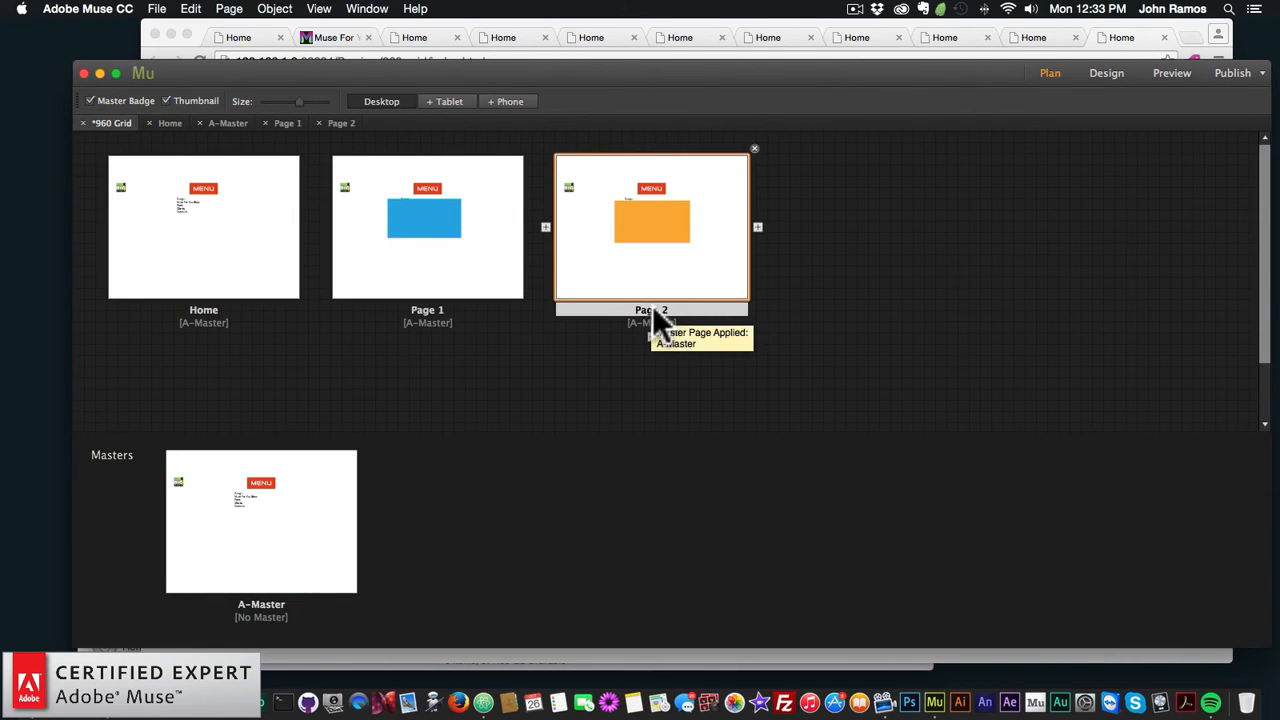
pyautogui.click(288, 488)
pyautogui.doubleClick(276, 484)
pyautogui.click(708, 405)
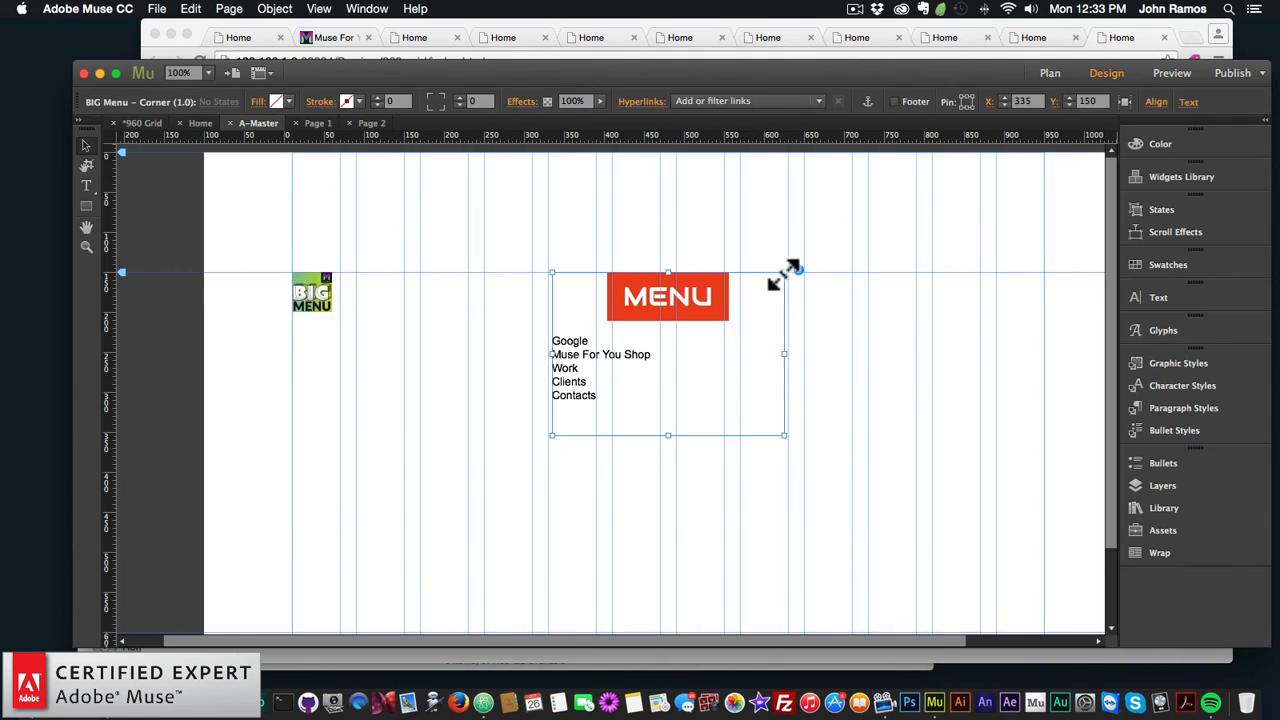
pyautogui.click(798, 271)
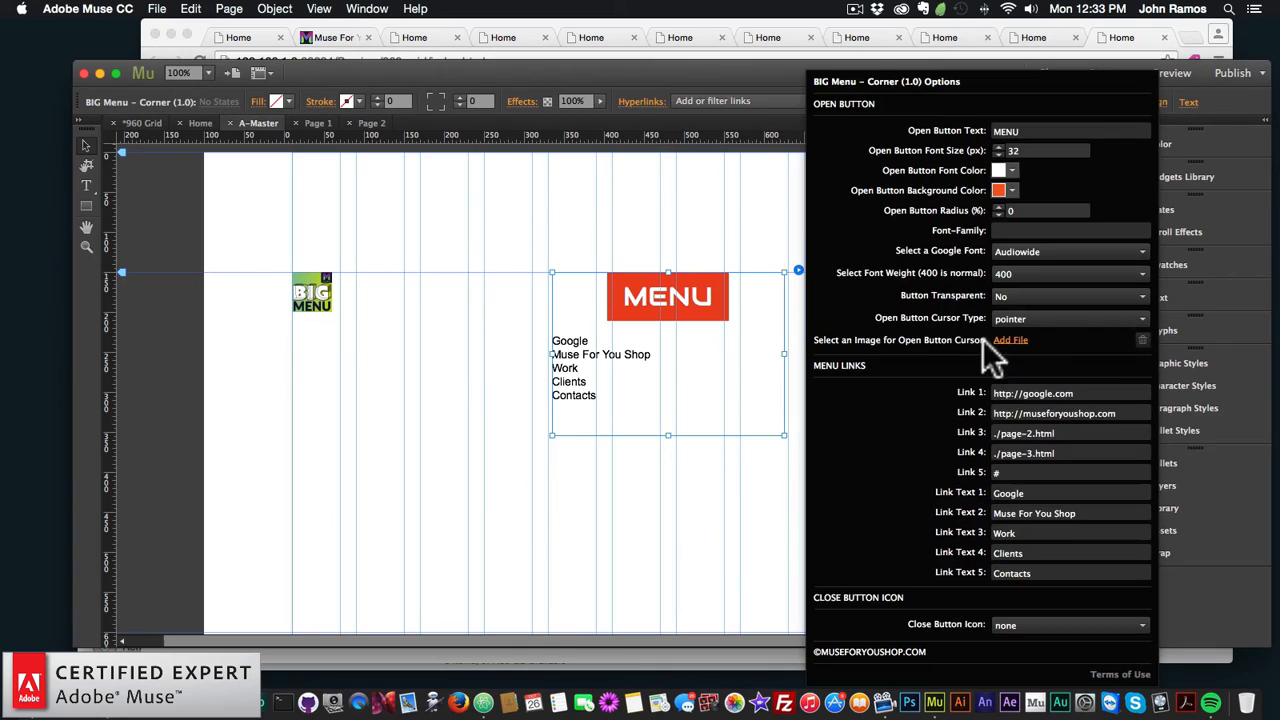
pyautogui.click(1030, 433)
pyautogui.click(1030, 453)
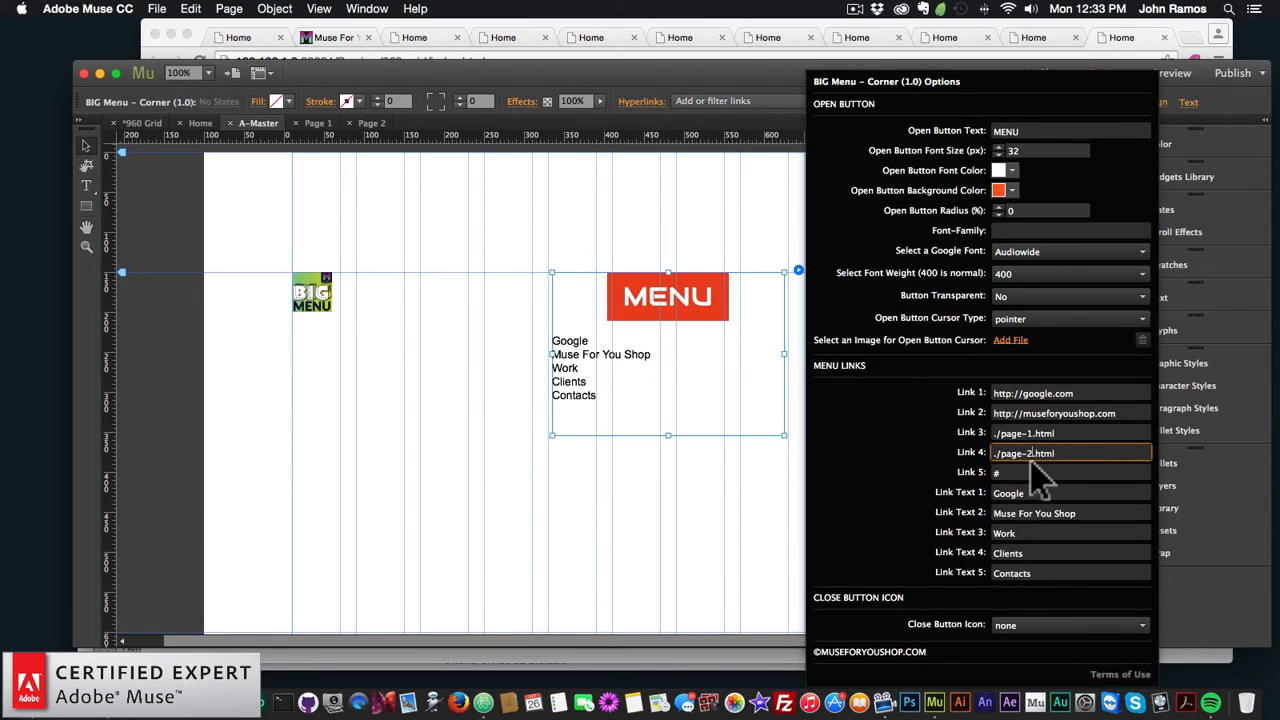
pyautogui.press('Return')
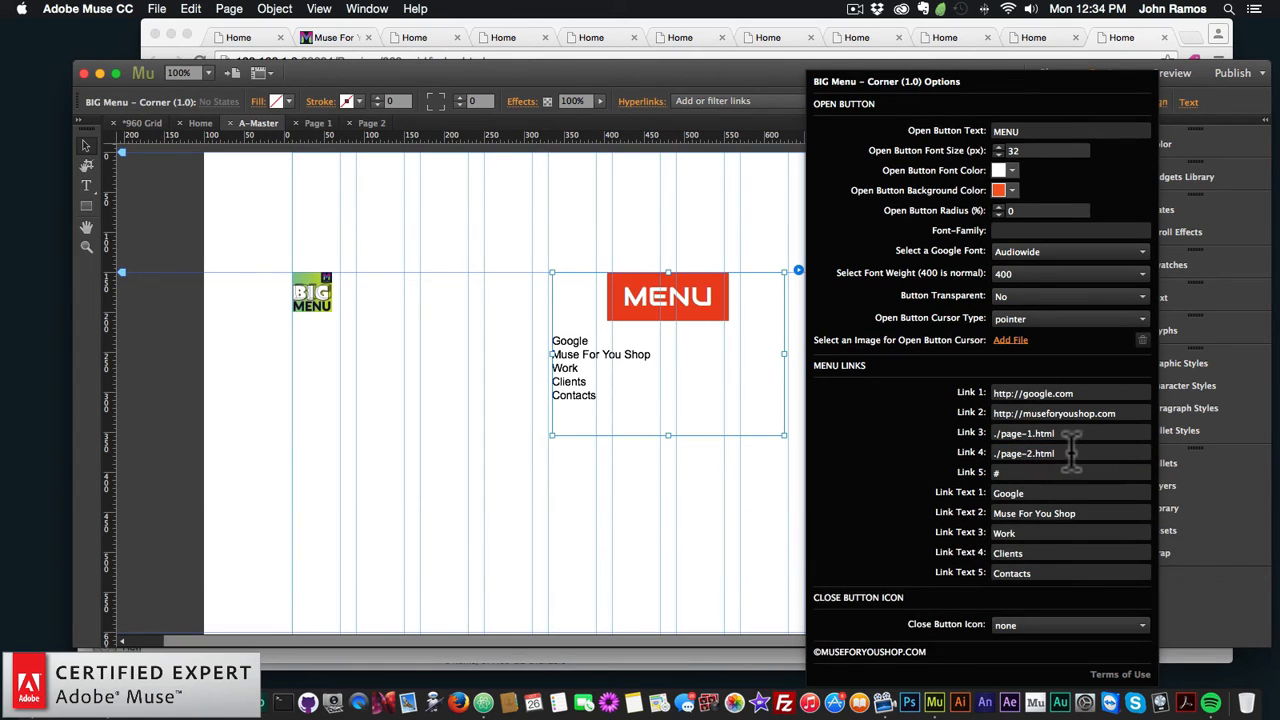
# Step: Relabel the third and fourth menu links from Work to Page 1 and Page 2
pyautogui.doubleClick(1004, 531)
pyautogui.write('Page 1')
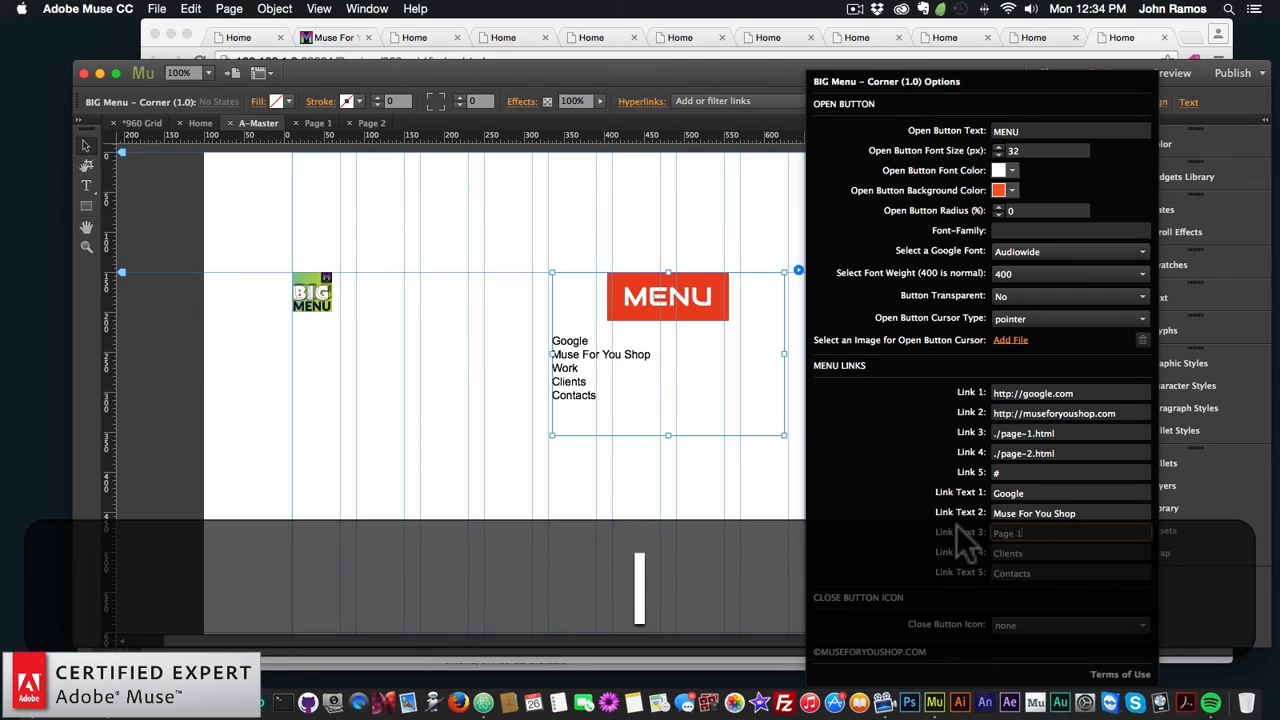
pyautogui.press('Tab')
pyautogui.write('Page')
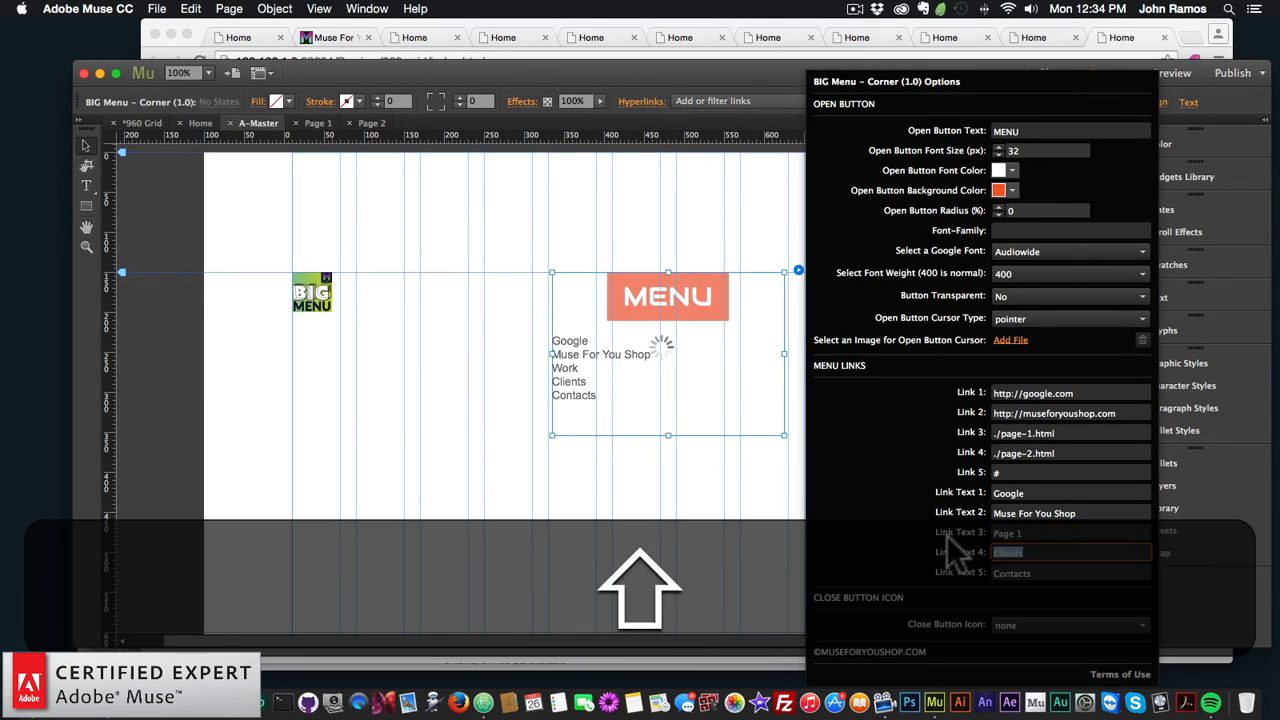
pyautogui.write(' 3')
pyautogui.press('Return')
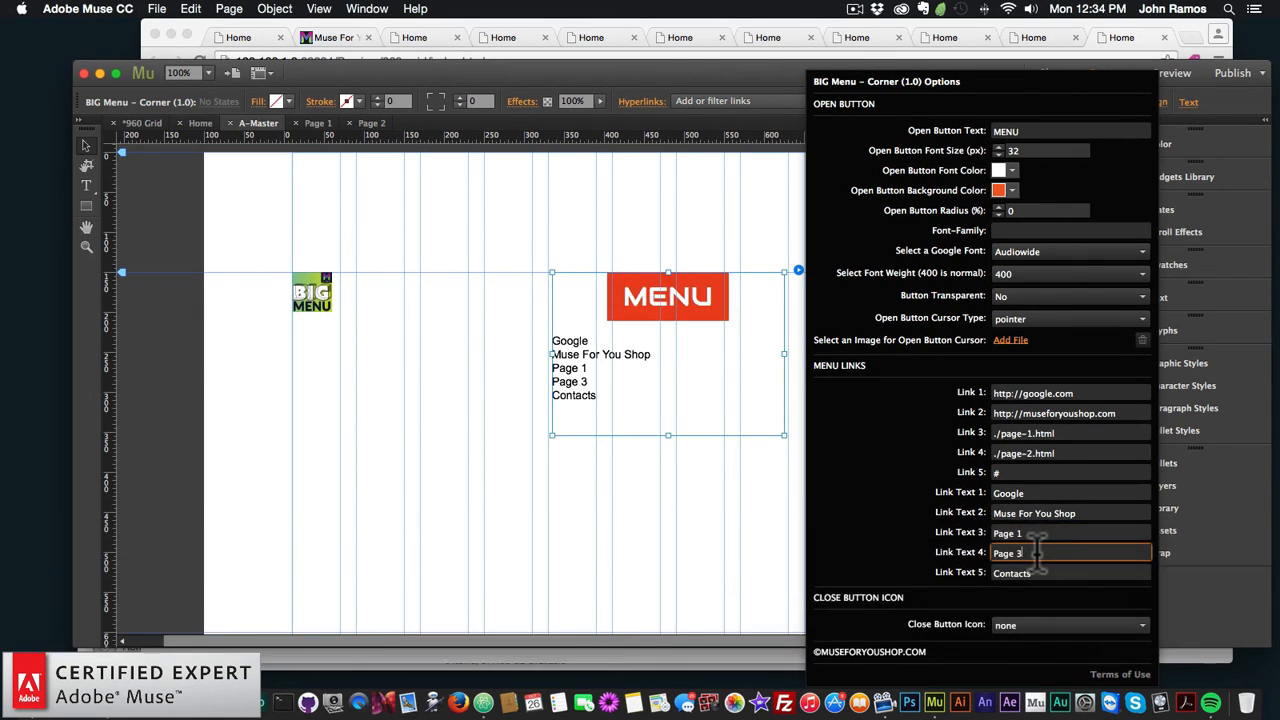
pyautogui.click(614, 500)
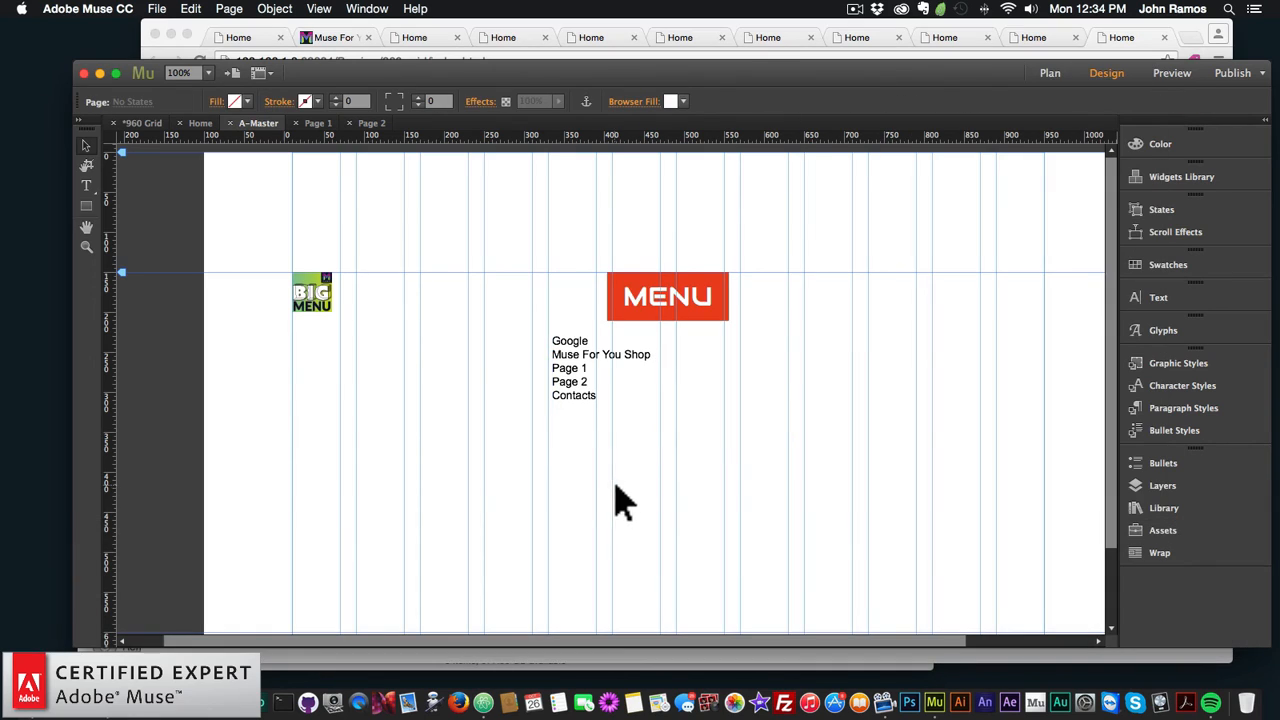
# Step: Run File > Preview Site in Browser for the whole site
pyautogui.click(157, 8)
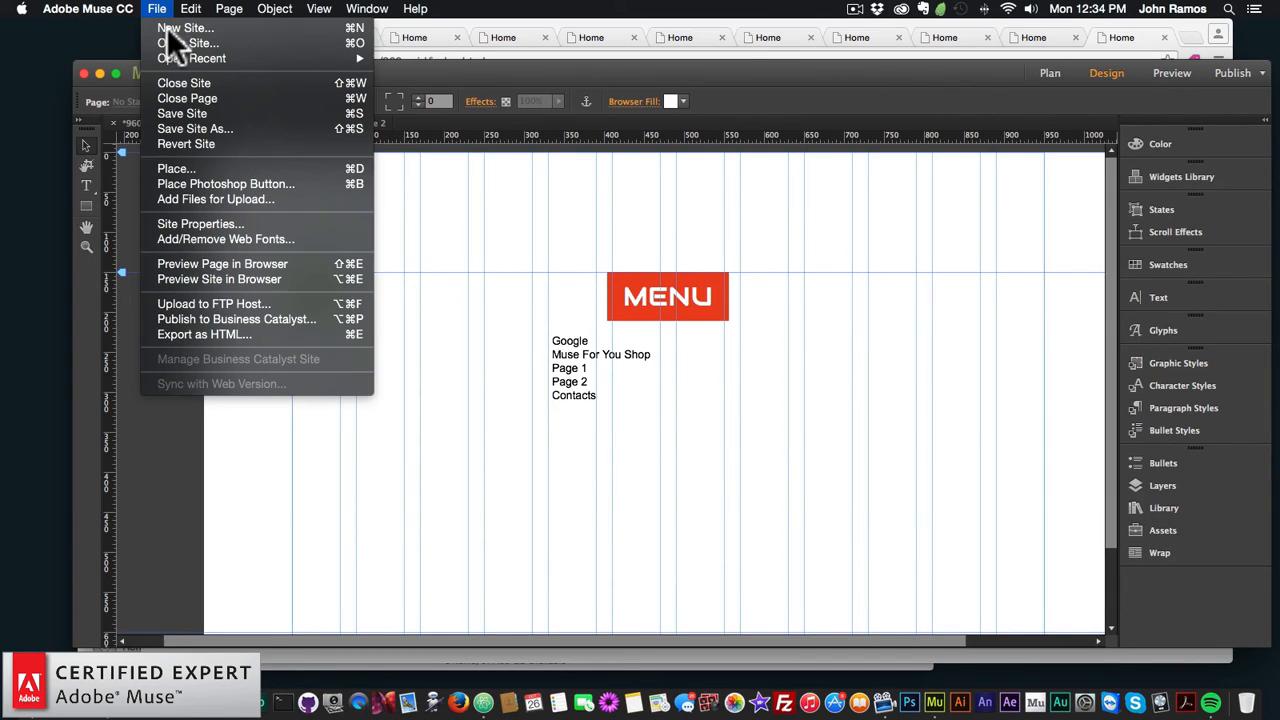
pyautogui.click(241, 279)
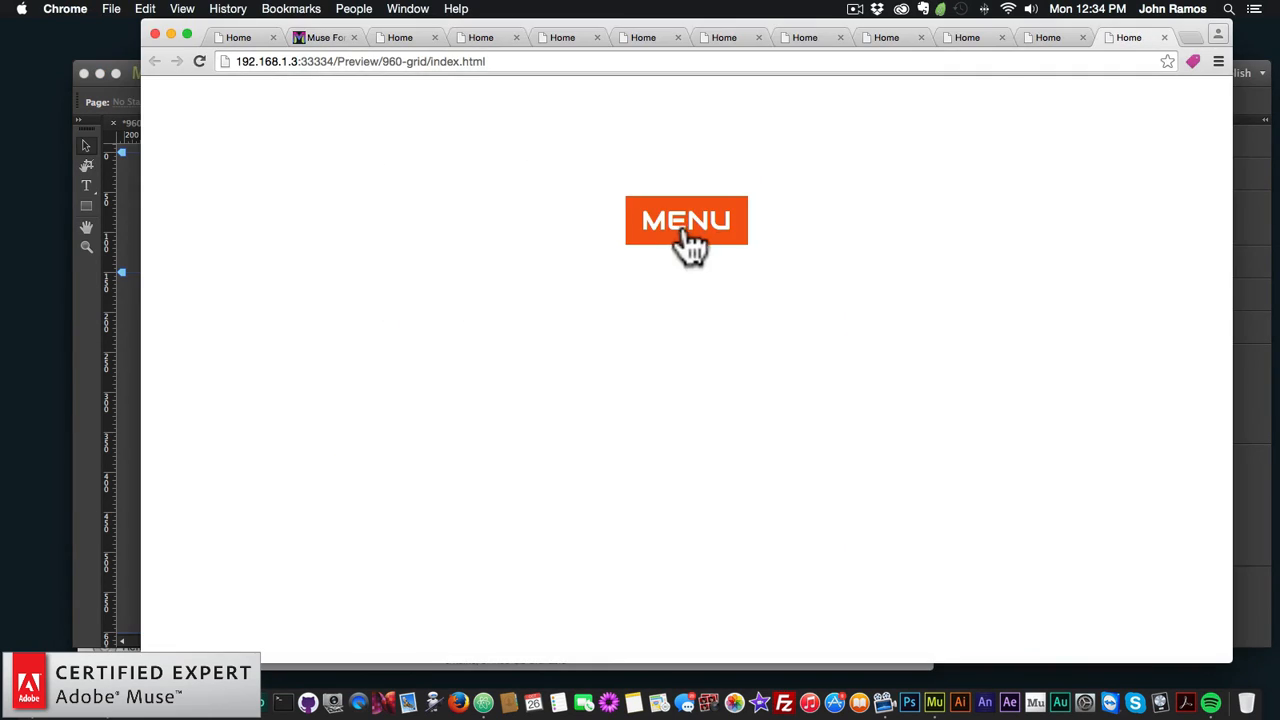
# Step: In the preview, follow the menu's Page 1 link, reopen the menu there, then return to Muse
pyautogui.click(688, 240)
pyautogui.click(680, 343)
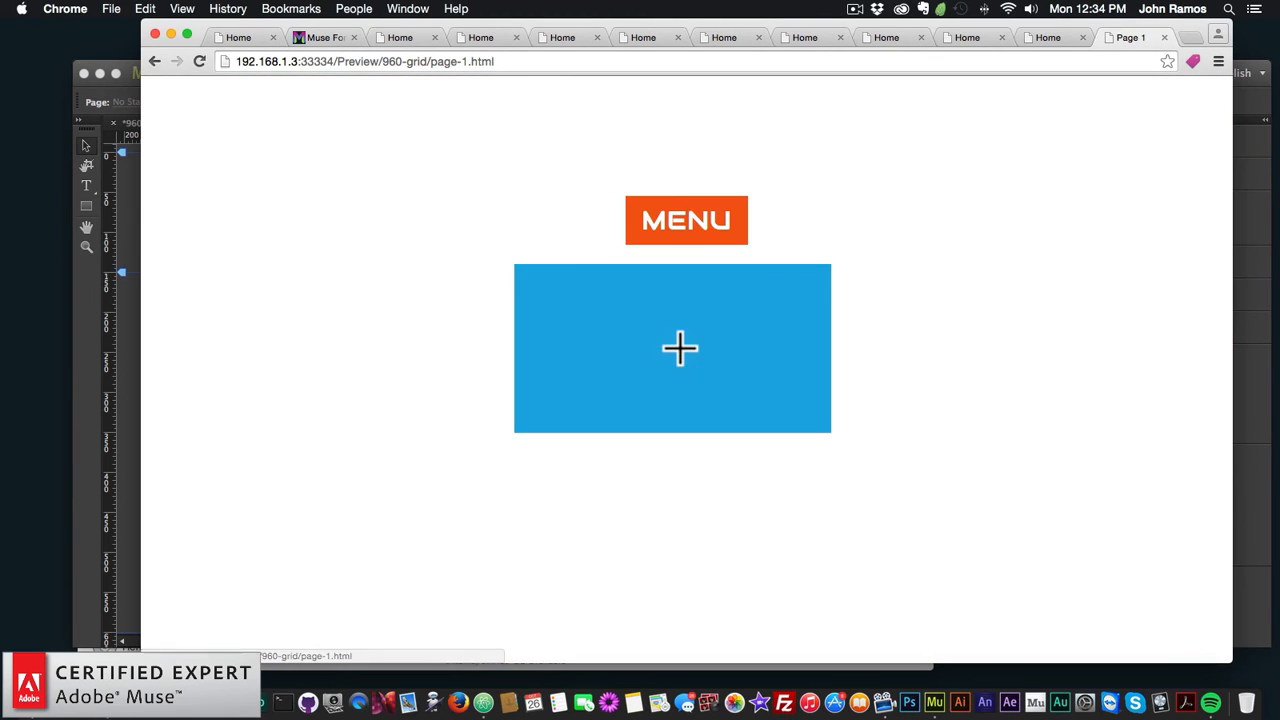
pyautogui.click(681, 221)
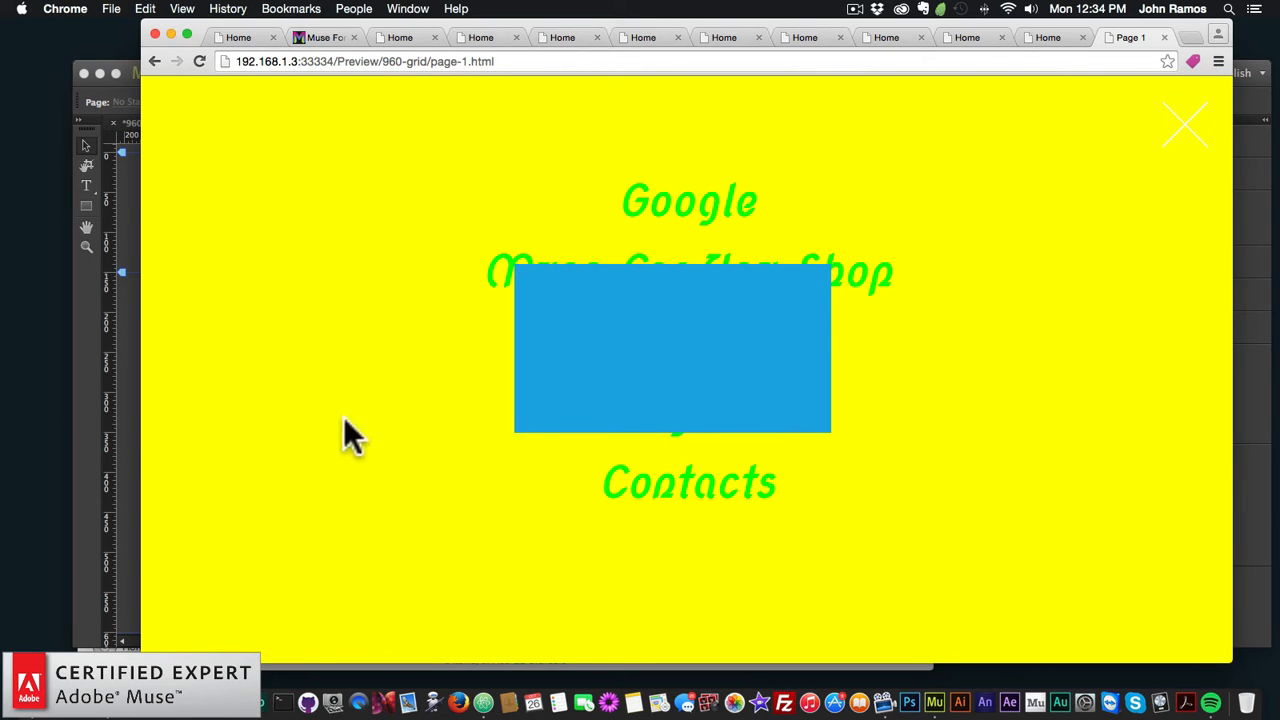
pyautogui.click(94, 429)
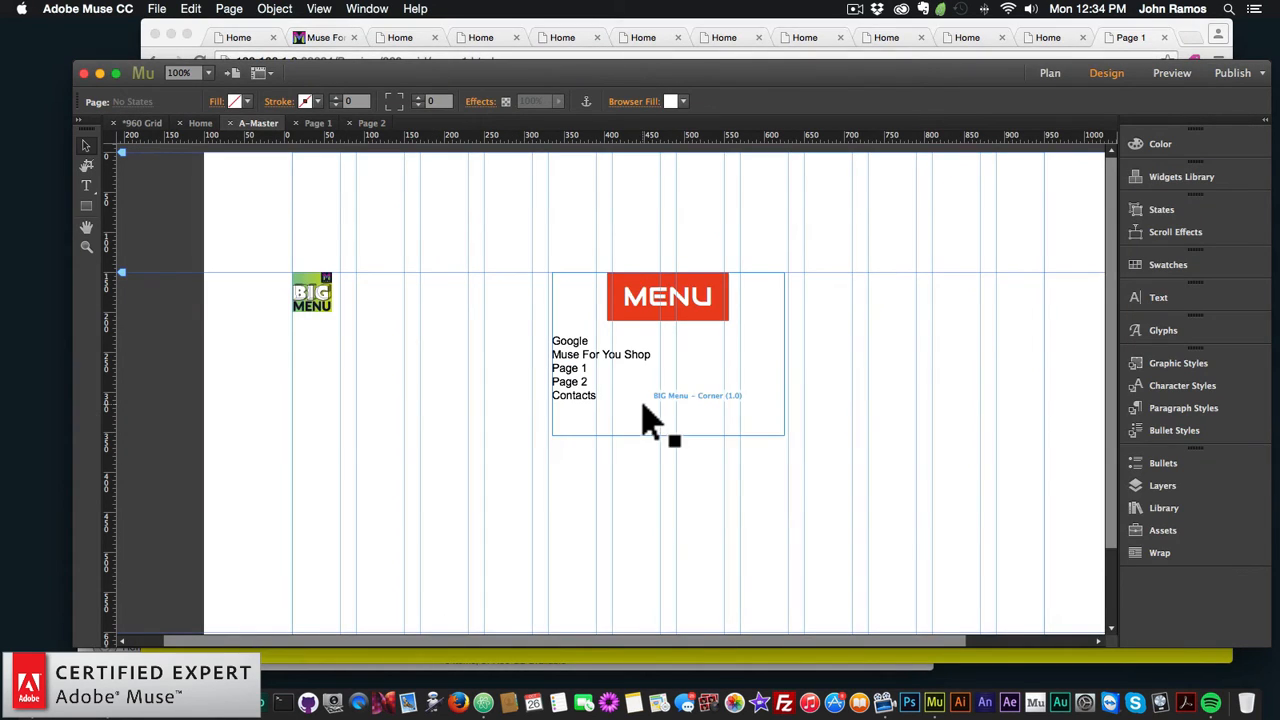
# Step: Add Layer 2 and move both BIG Menu – Corner items from Layer 1 into it
pyautogui.click(1174, 486)
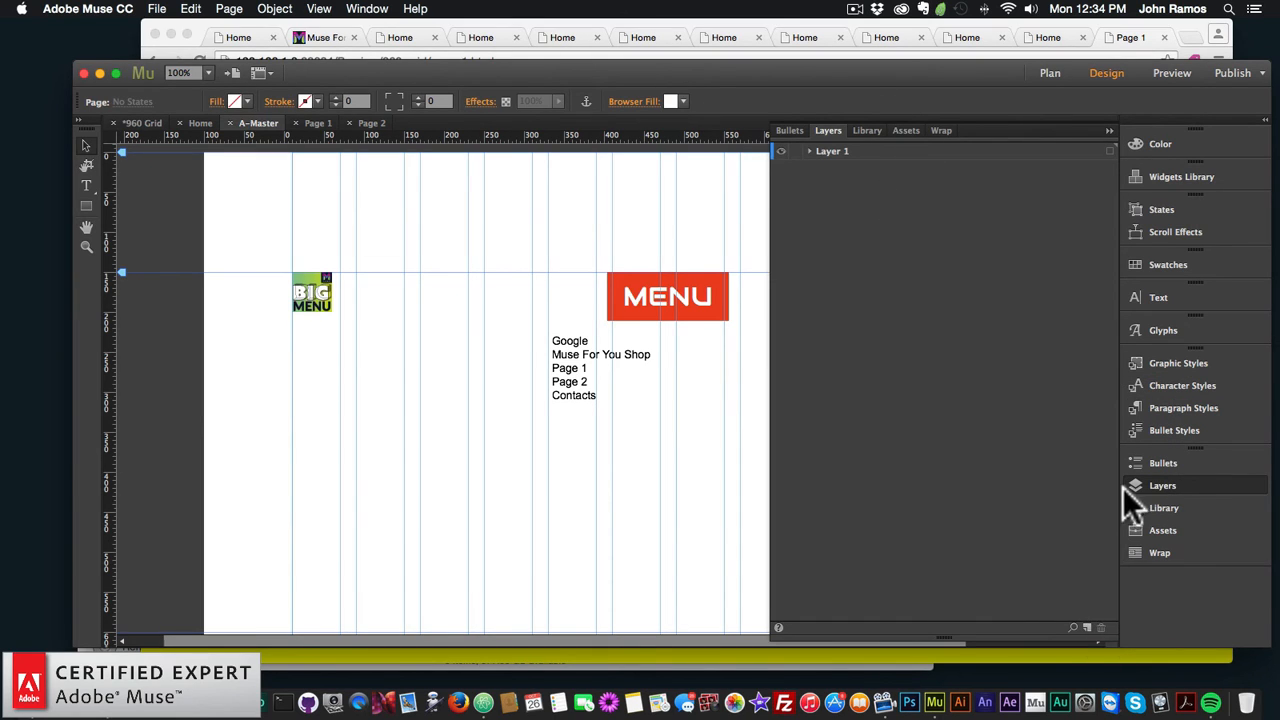
pyautogui.click(1158, 484)
pyautogui.click(1160, 485)
pyautogui.click(1087, 626)
pyautogui.click(811, 169)
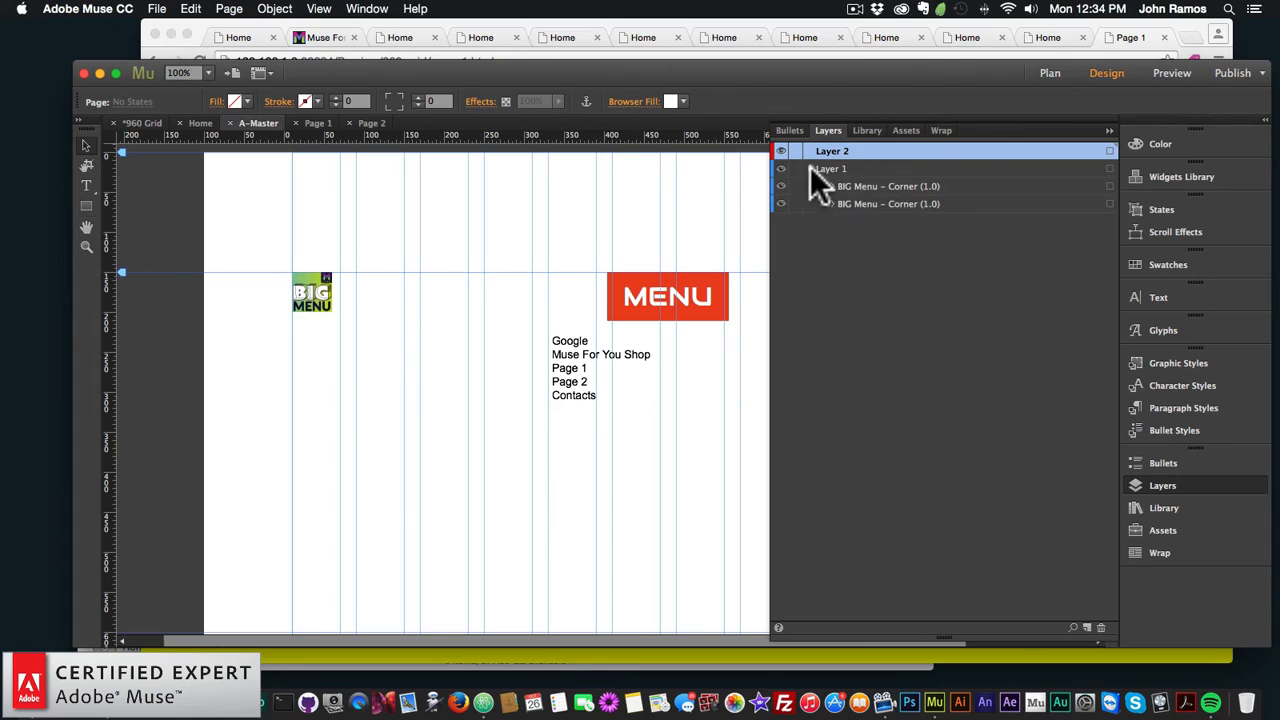
pyautogui.click(873, 186)
pyautogui.keyDown('shift'); pyautogui.click(866, 203); pyautogui.keyUp('shift')
pyautogui.moveTo(869, 201); pyautogui.dragTo(859, 156)
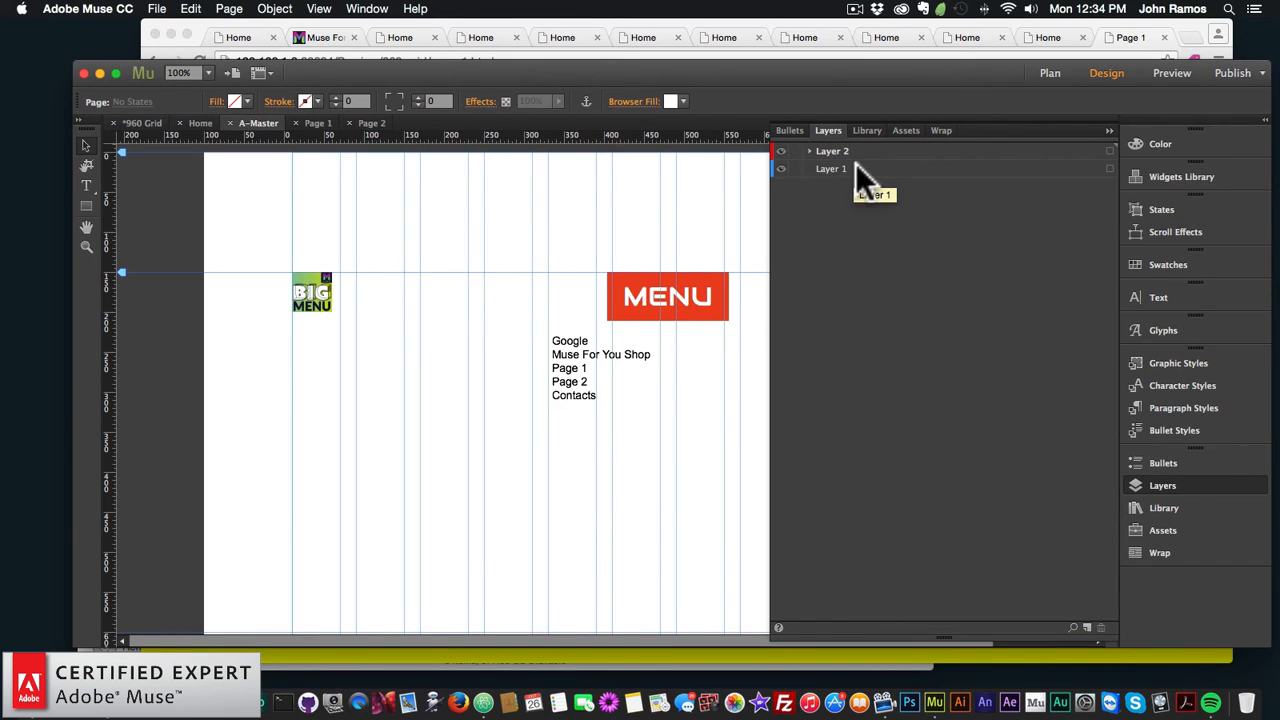
# Step: Check the Home page and Page 2 from Plan view, then reopen A-Master
pyautogui.click(1047, 72)
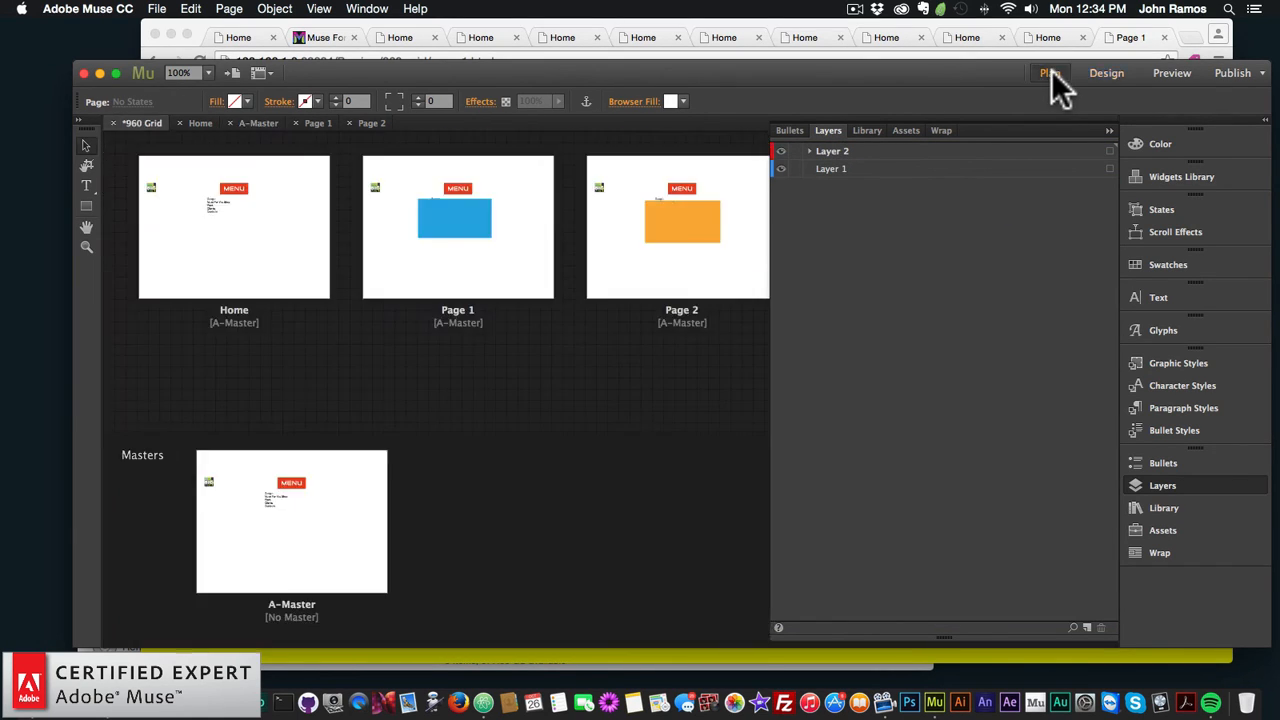
pyautogui.doubleClick(292, 212)
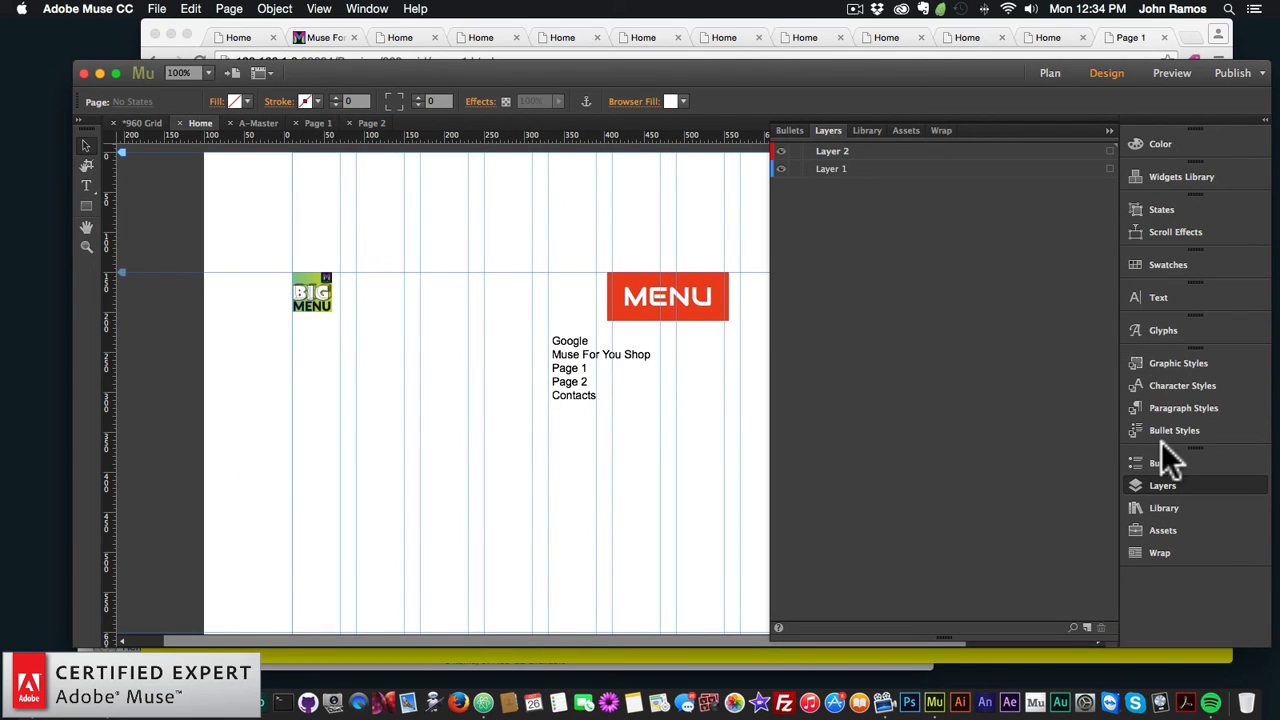
pyautogui.click(826, 152)
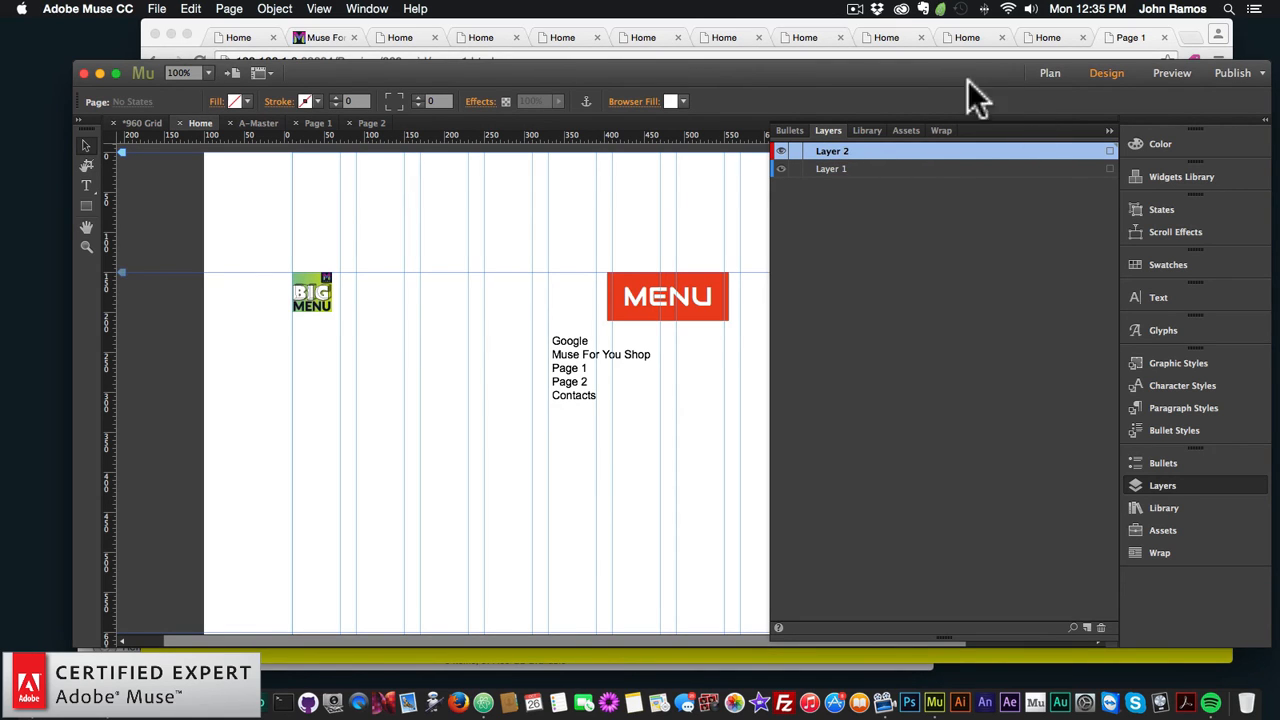
pyautogui.click(1050, 73)
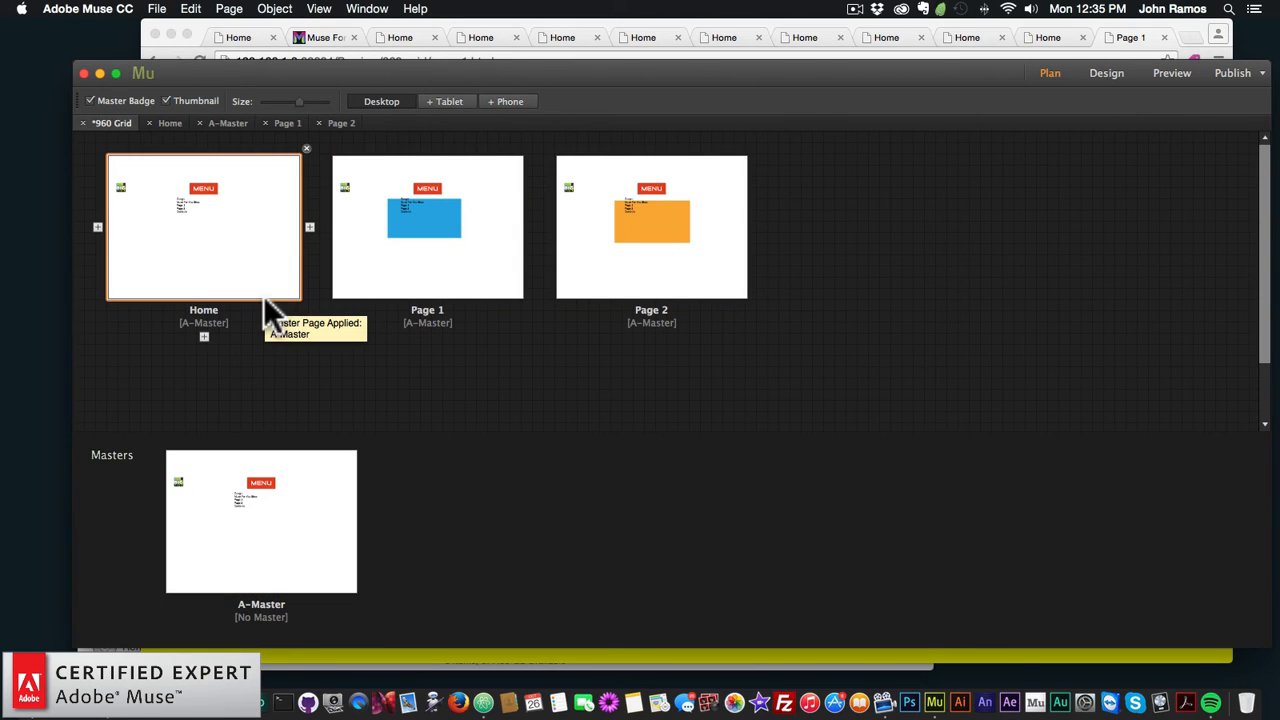
pyautogui.doubleClick(294, 540)
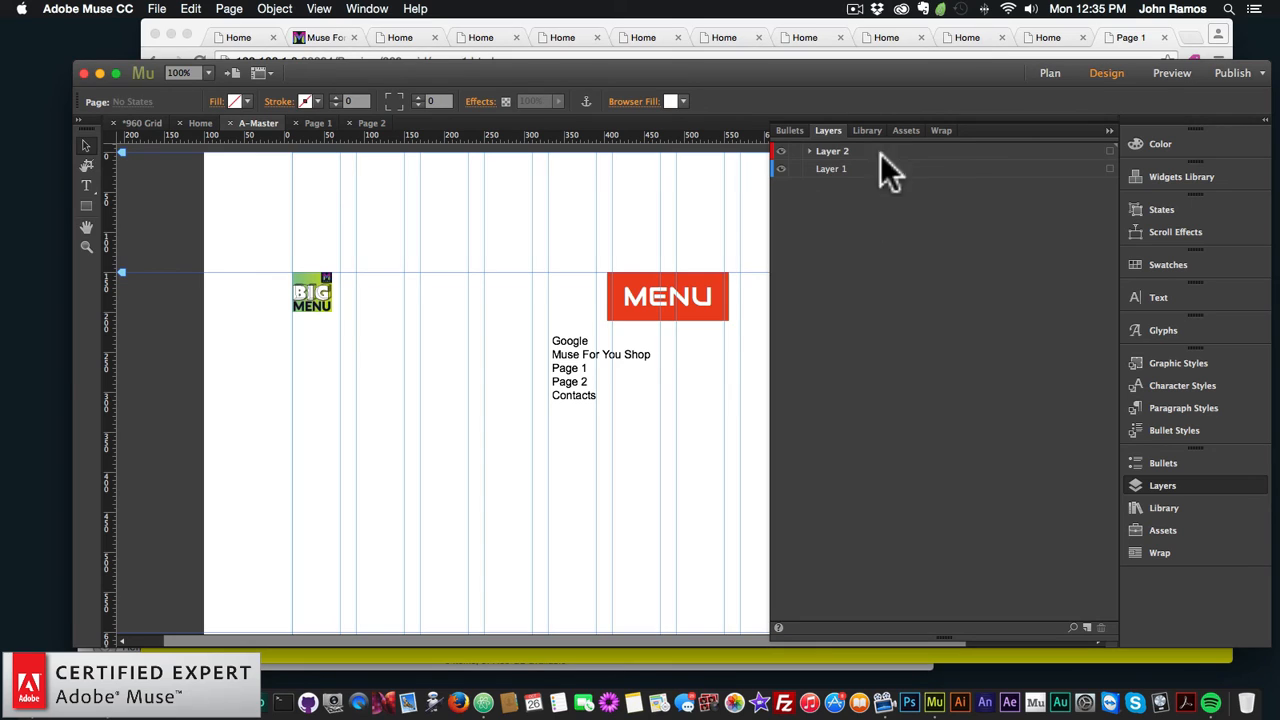
pyautogui.click(1056, 76)
pyautogui.click(641, 285)
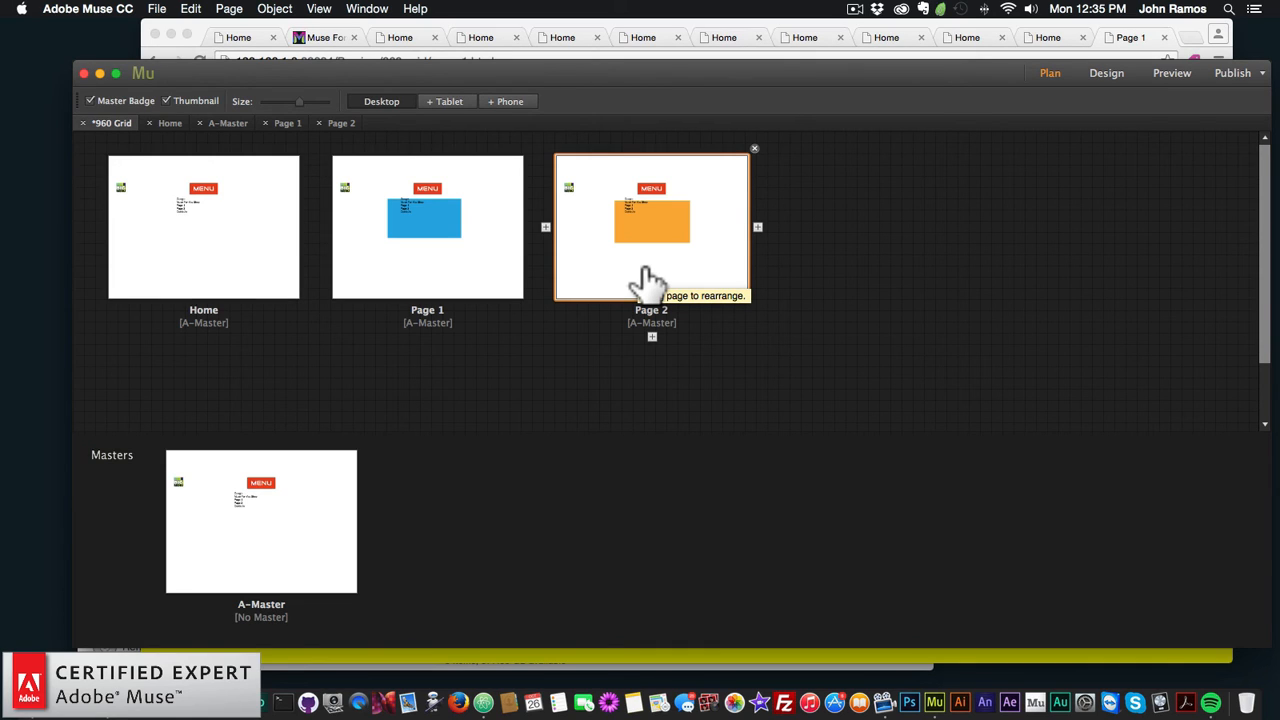
pyautogui.doubleClick(252, 482)
# Step: Preview the site in the browser and open its yellow full-screen menu
pyautogui.click(154, 8)
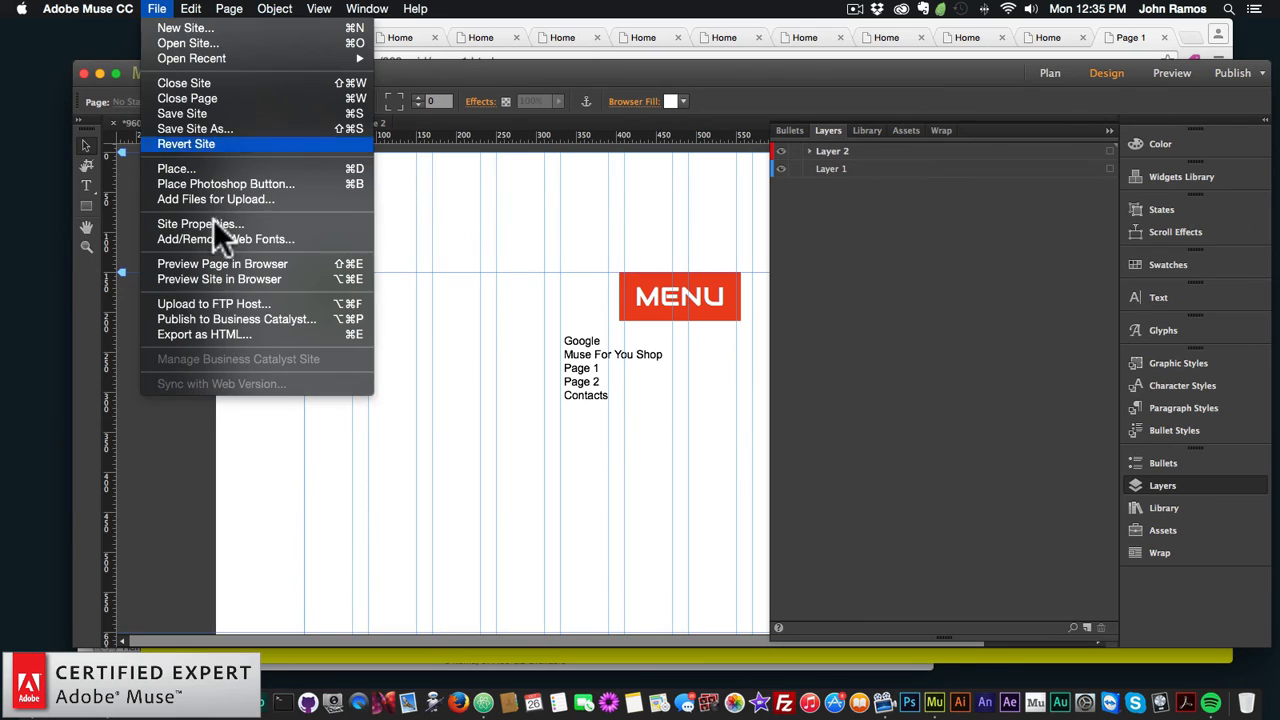
pyautogui.click(221, 275)
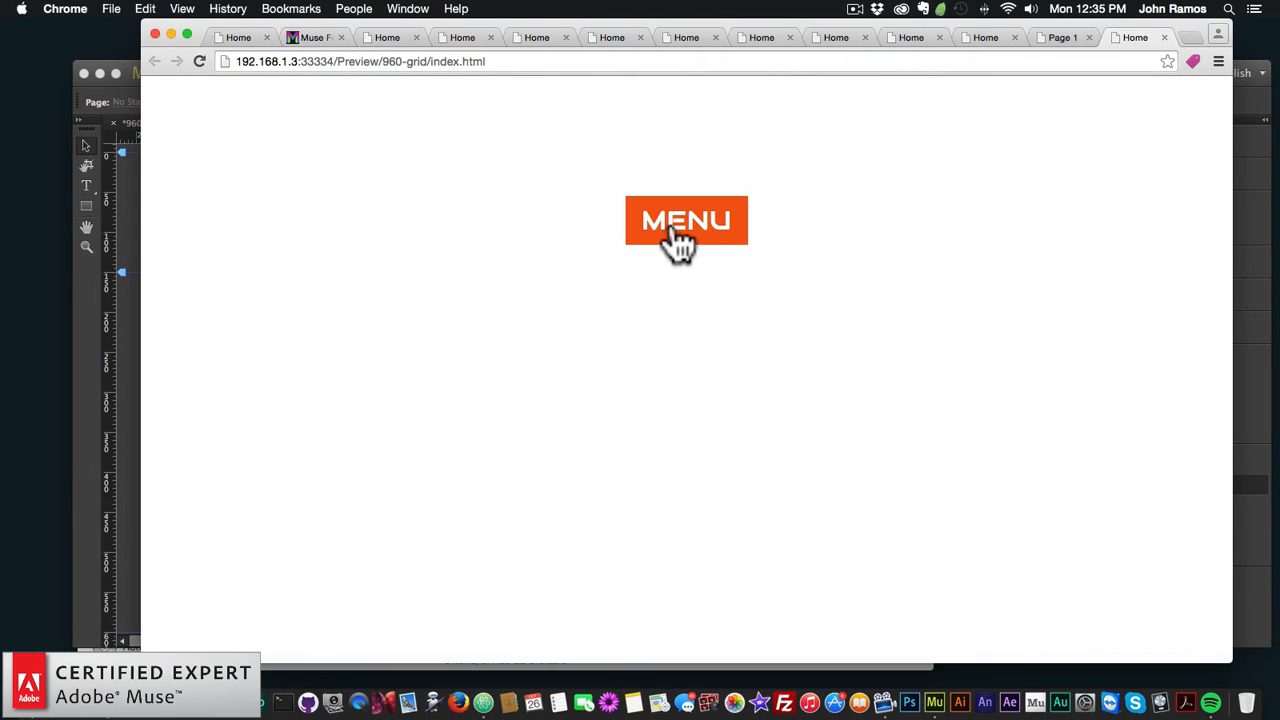
pyautogui.click(676, 230)
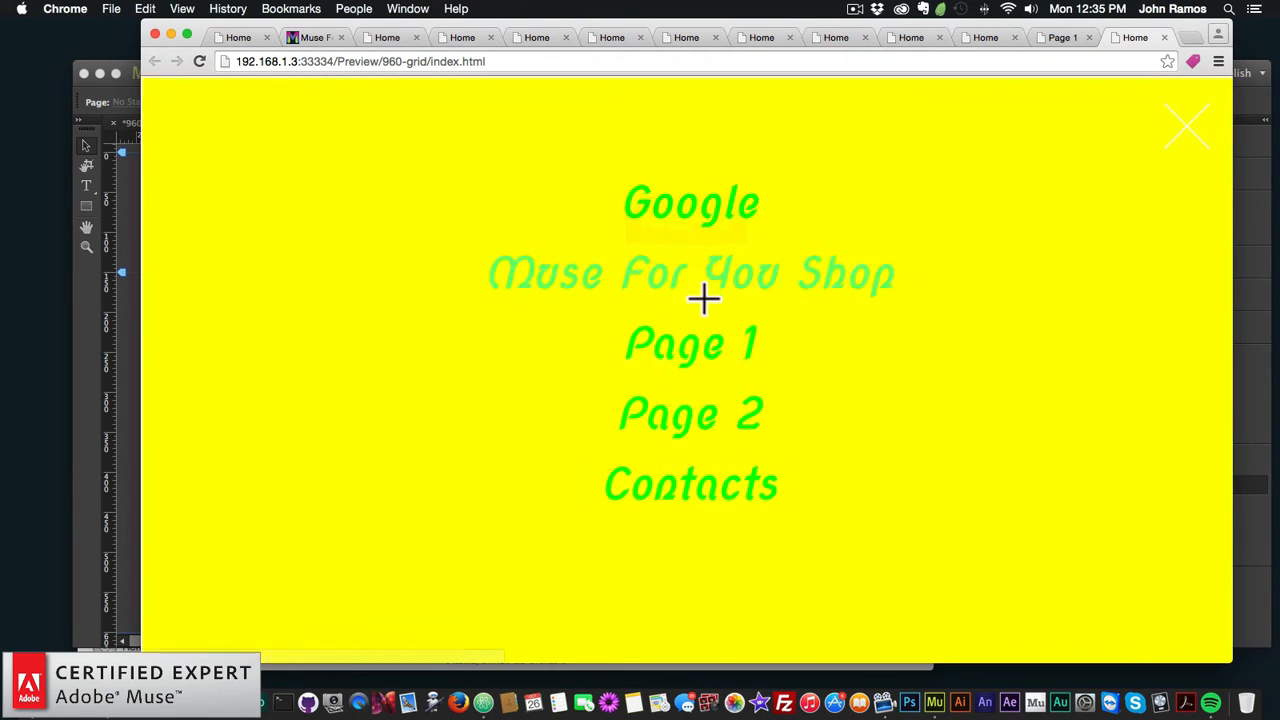
# Step: Test the menu's Page 1, Page 2, Muse For You Shop and Google links, using Back to return
pyautogui.click(689, 344)
pyautogui.click(683, 228)
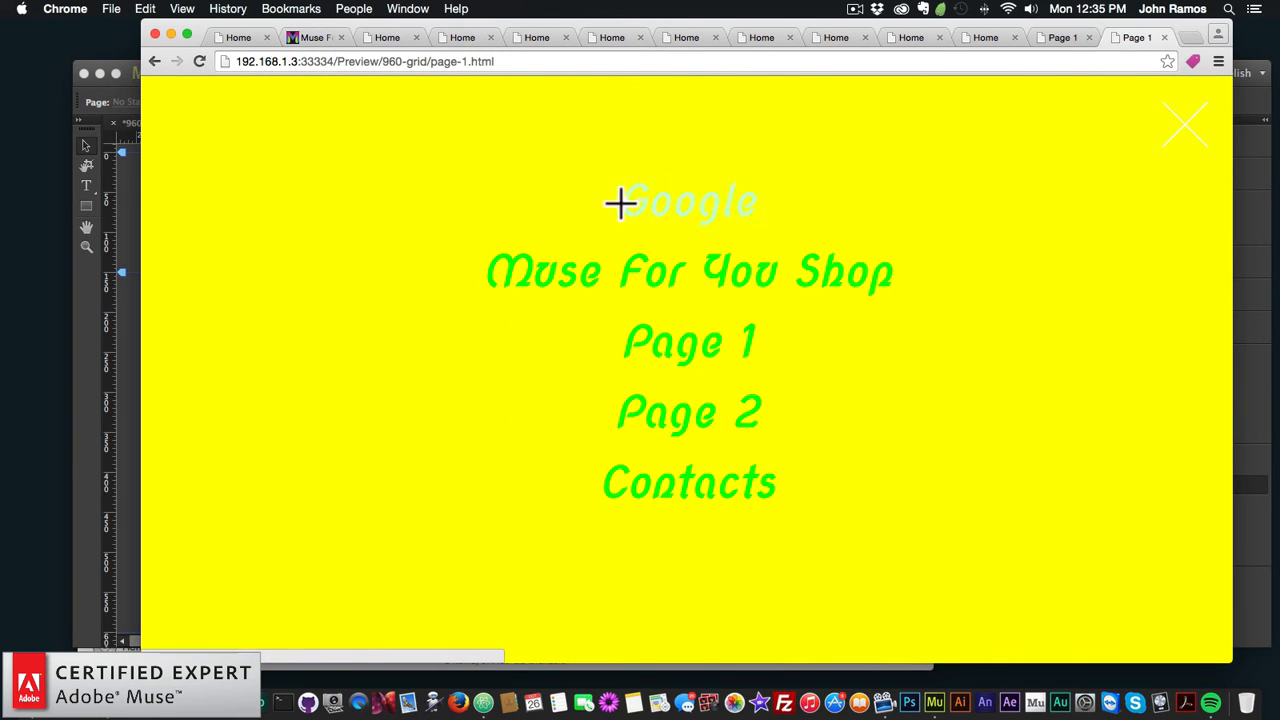
pyautogui.click(711, 418)
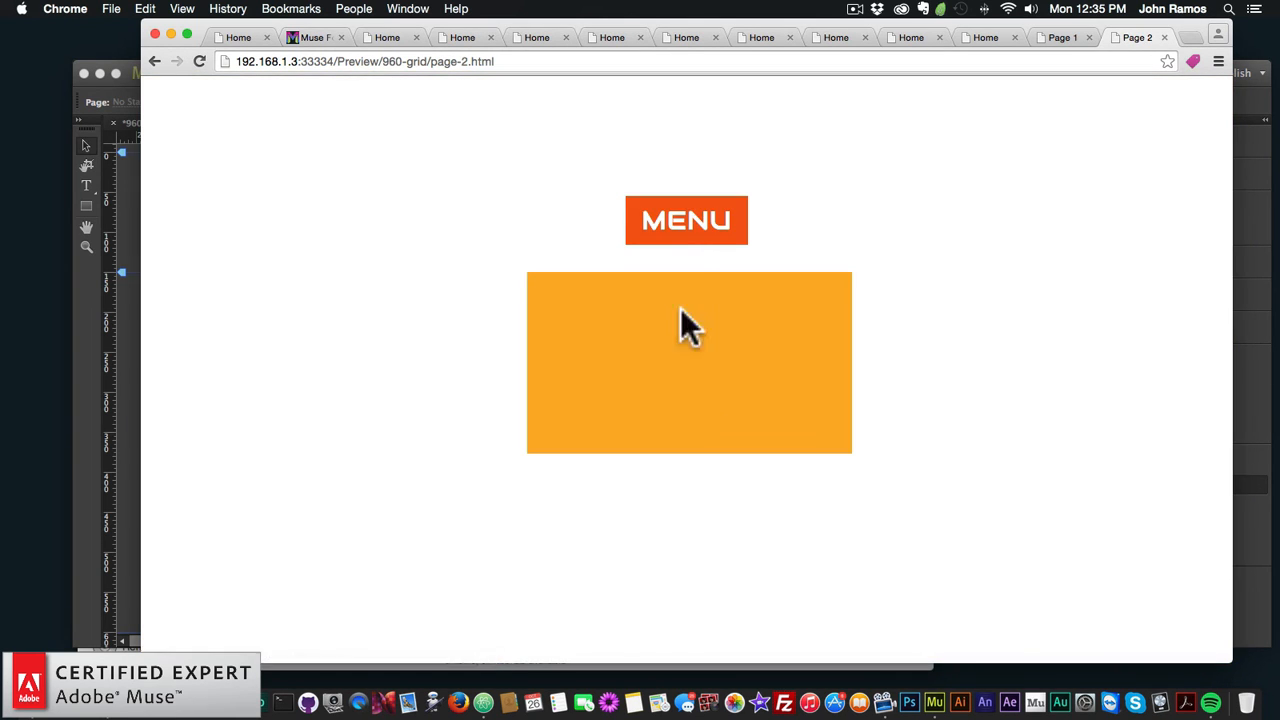
pyautogui.click(686, 228)
pyautogui.click(691, 346)
pyautogui.click(665, 236)
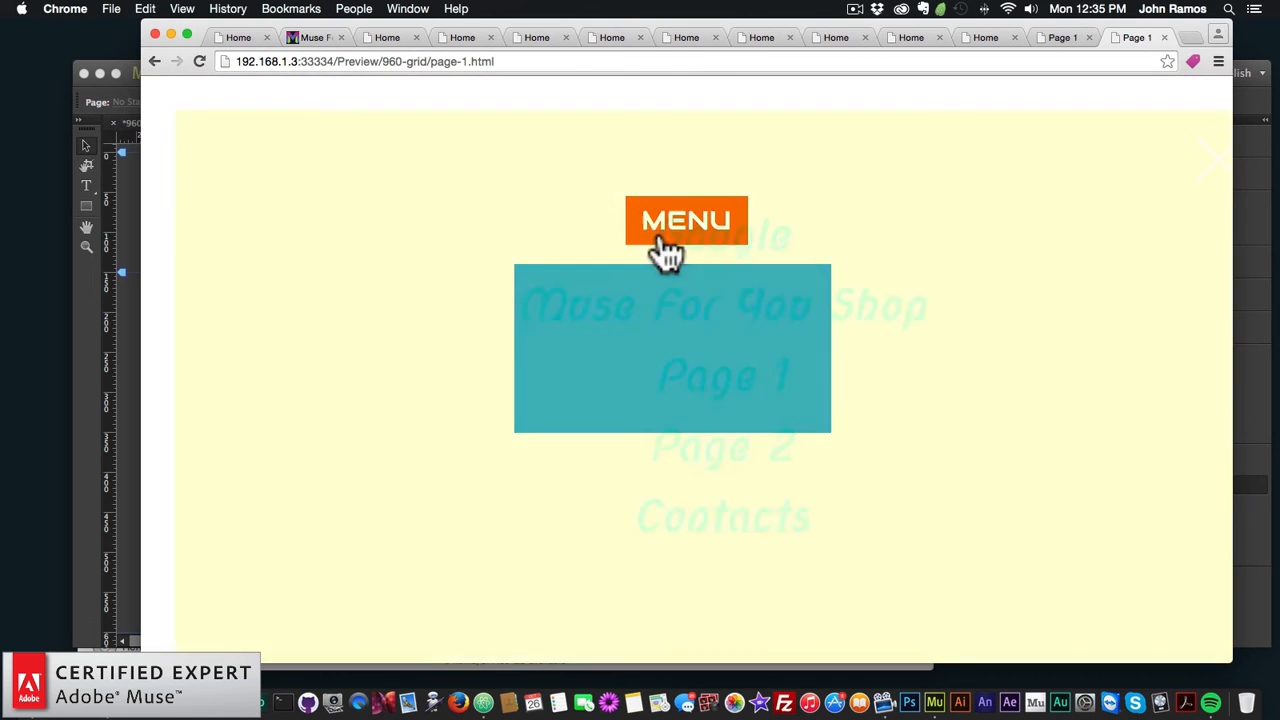
pyautogui.click(695, 257)
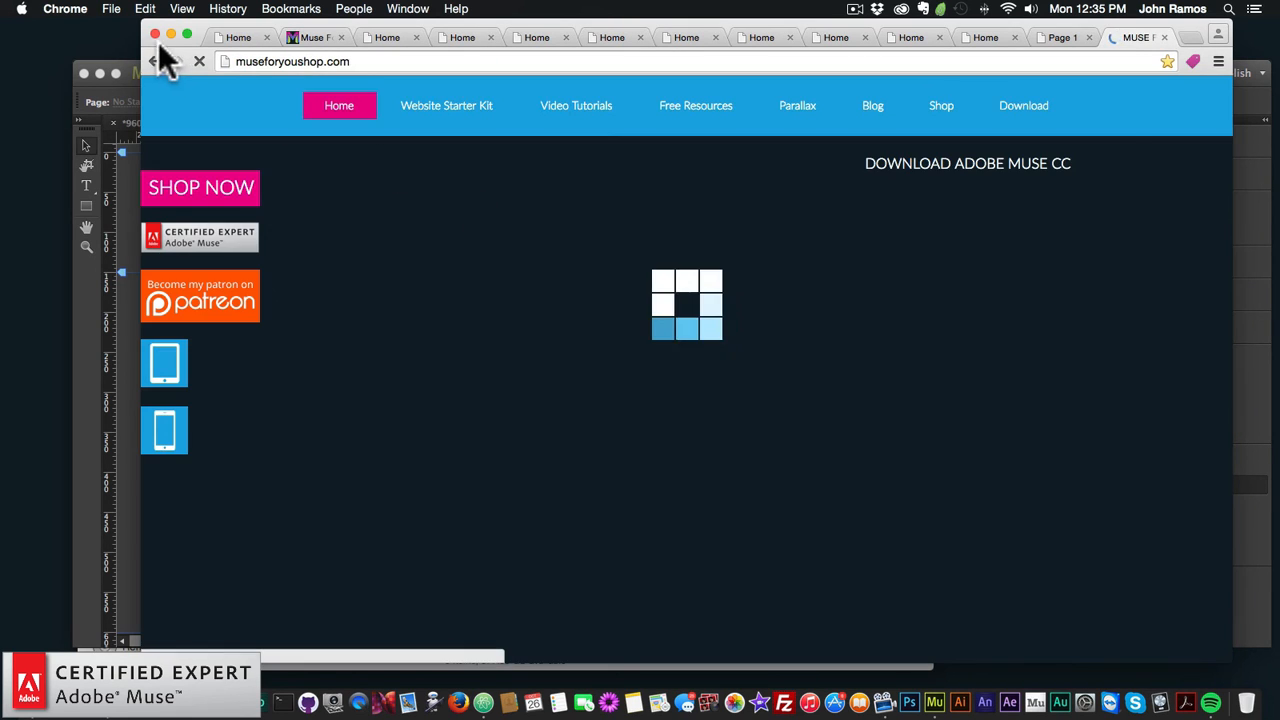
pyautogui.click(155, 60)
pyautogui.click(700, 235)
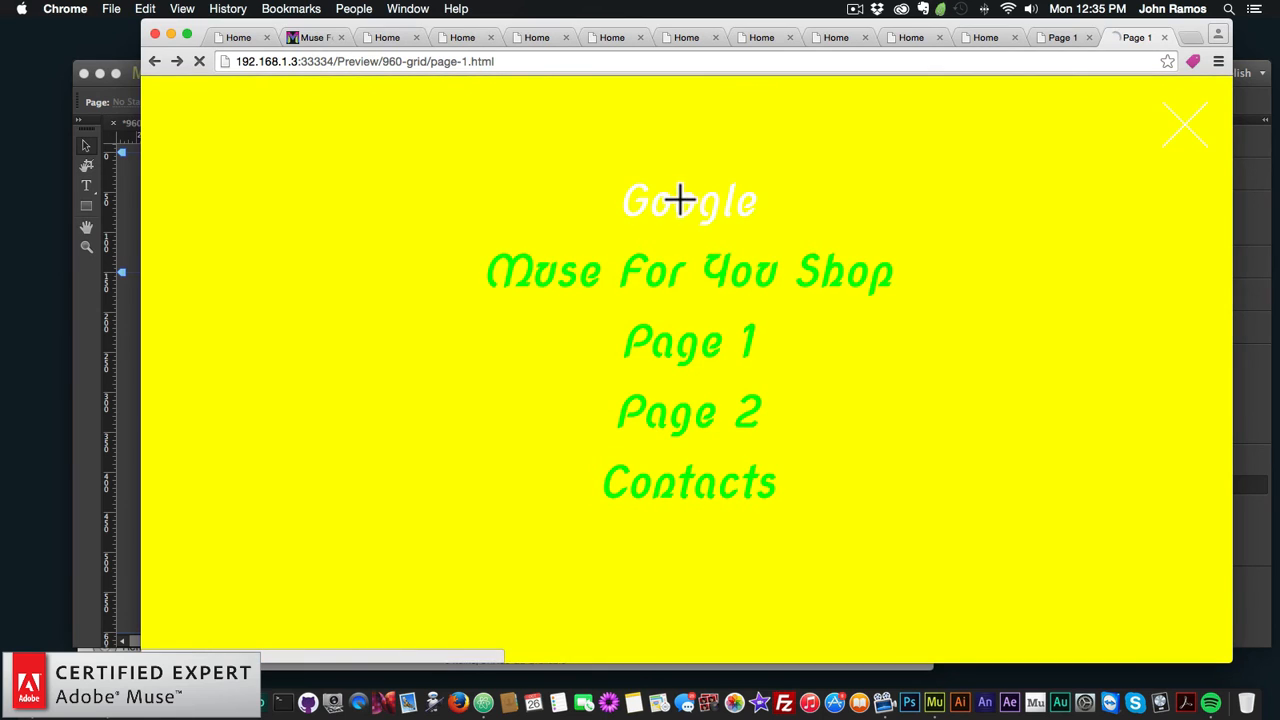
pyautogui.click(683, 196)
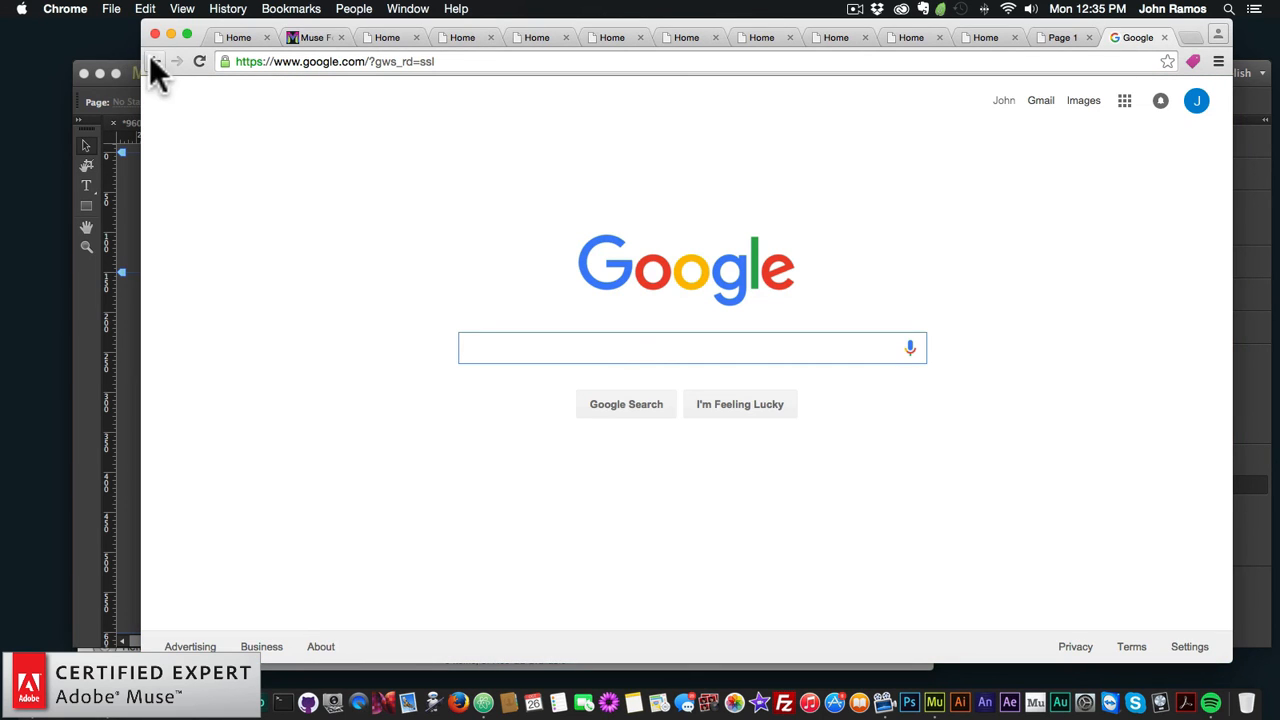
pyautogui.click(152, 61)
pyautogui.click(695, 240)
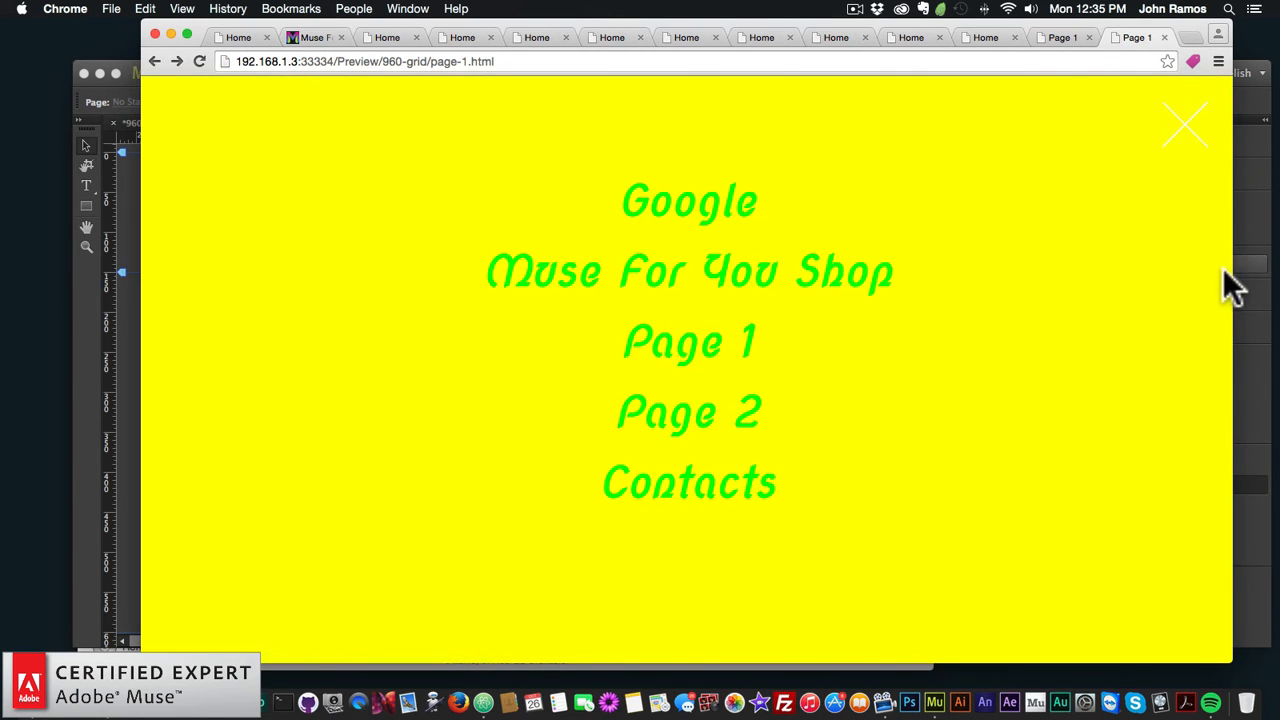
# Step: Check the menu at phone and wide browser widths, then go back to the Muse widget
pyautogui.moveTo(1231, 271); pyautogui.dragTo(332, 283)
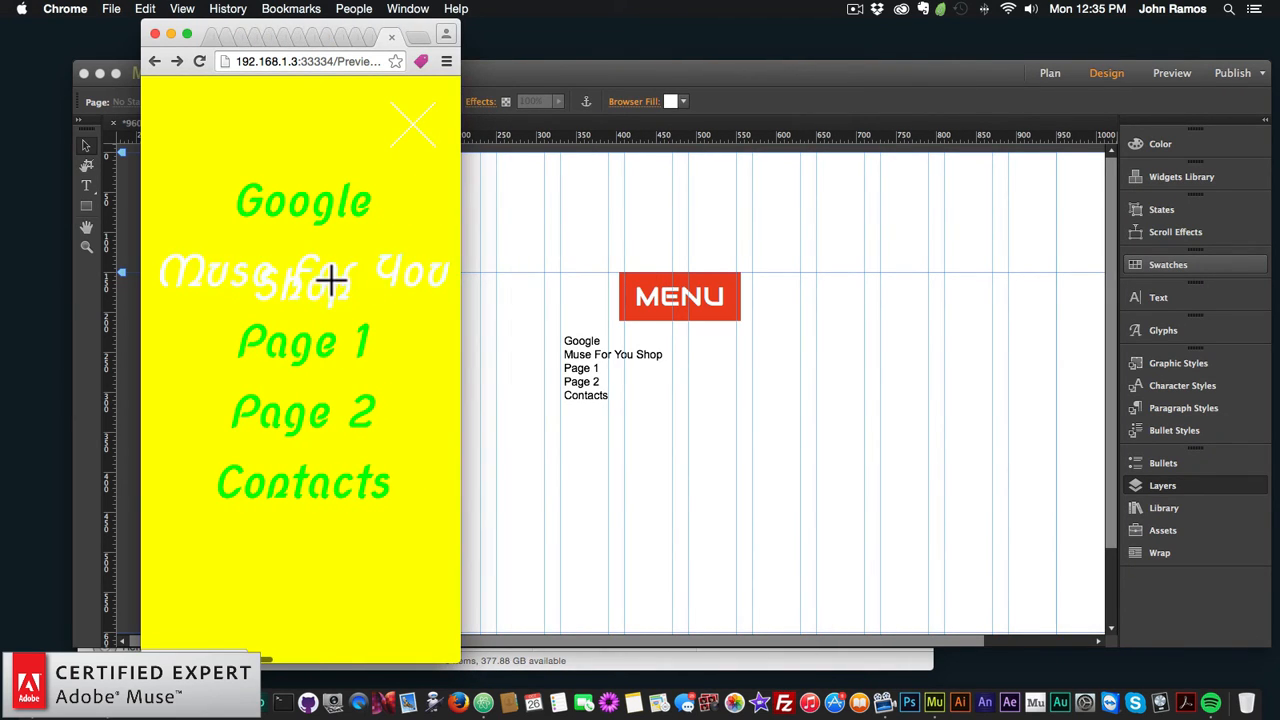
pyautogui.click(313, 347)
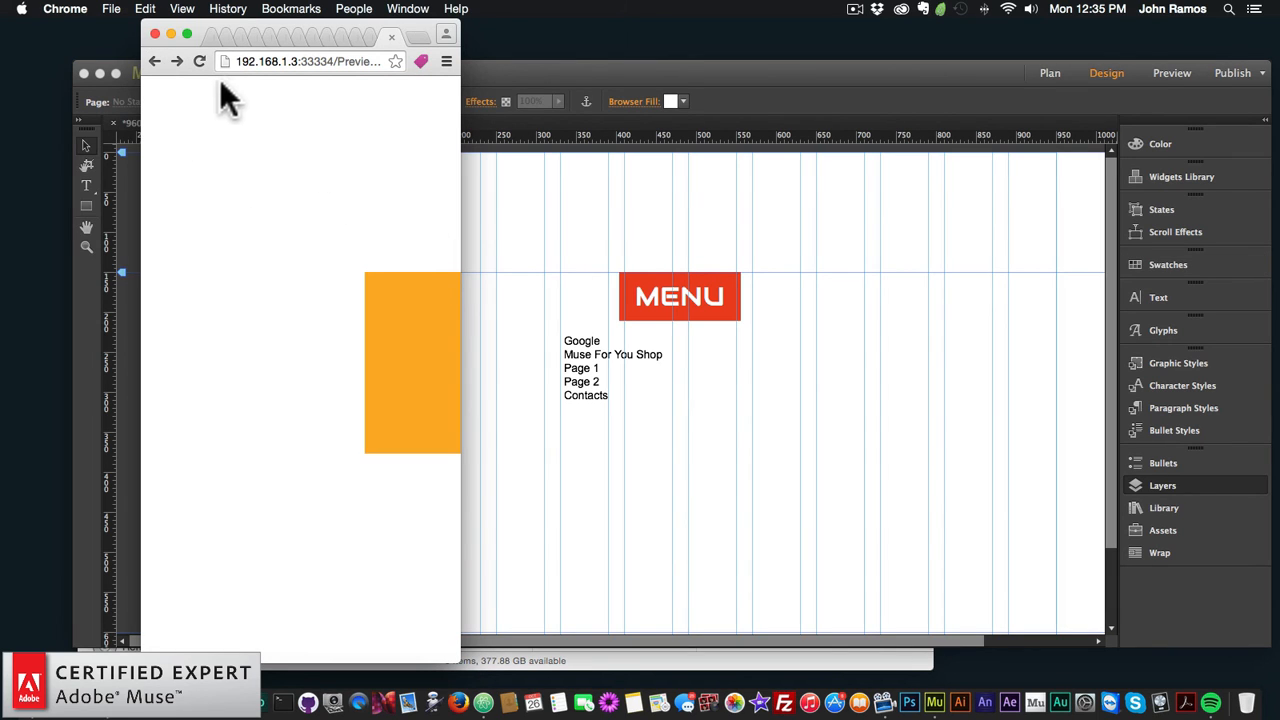
pyautogui.moveTo(459, 152); pyautogui.dragTo(1144, 212)
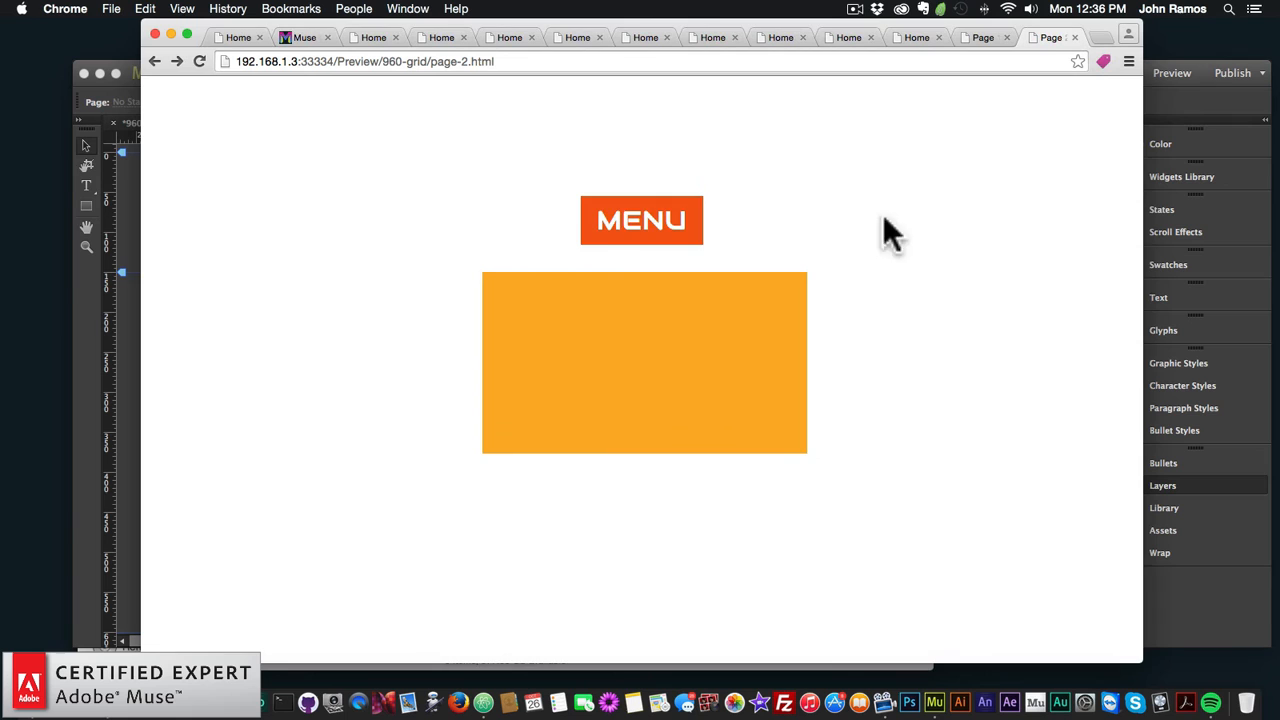
pyautogui.click(627, 230)
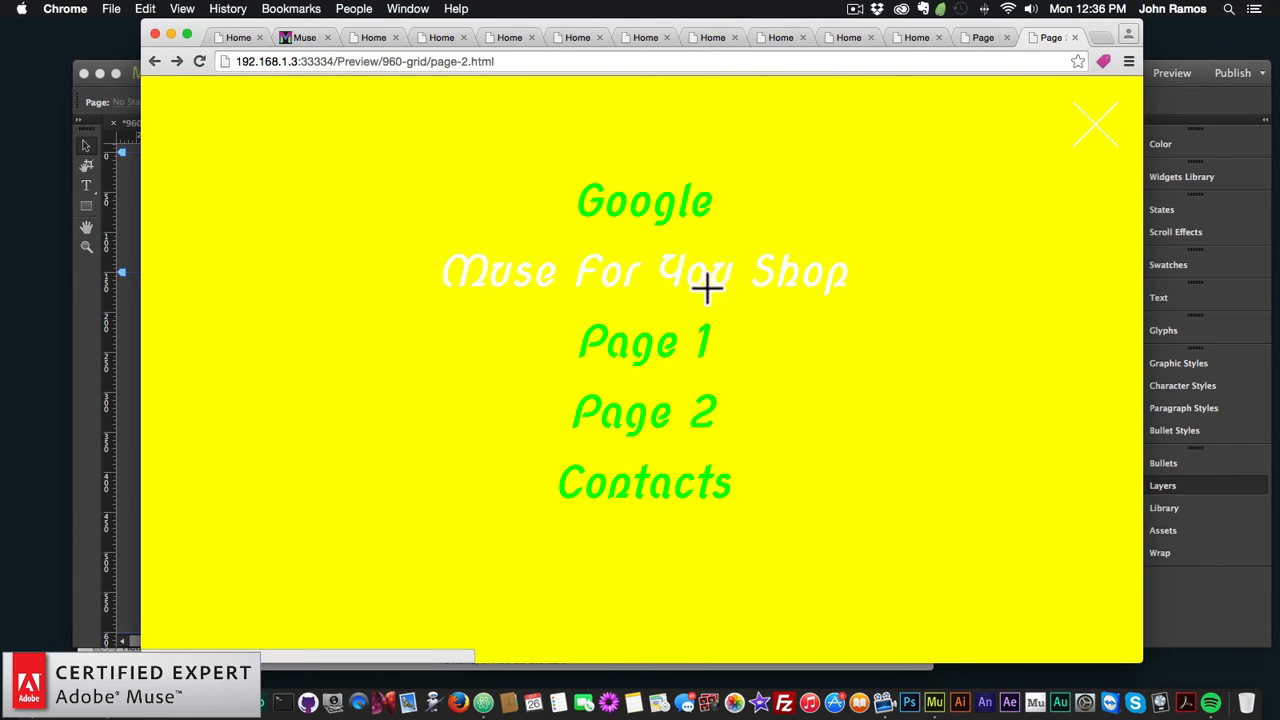
pyautogui.moveTo(1143, 280)
pyautogui.mouseDown()
pyautogui.moveTo(694, 271)
pyautogui.moveTo(438, 283)
pyautogui.moveTo(1162, 285)
pyautogui.mouseUp()
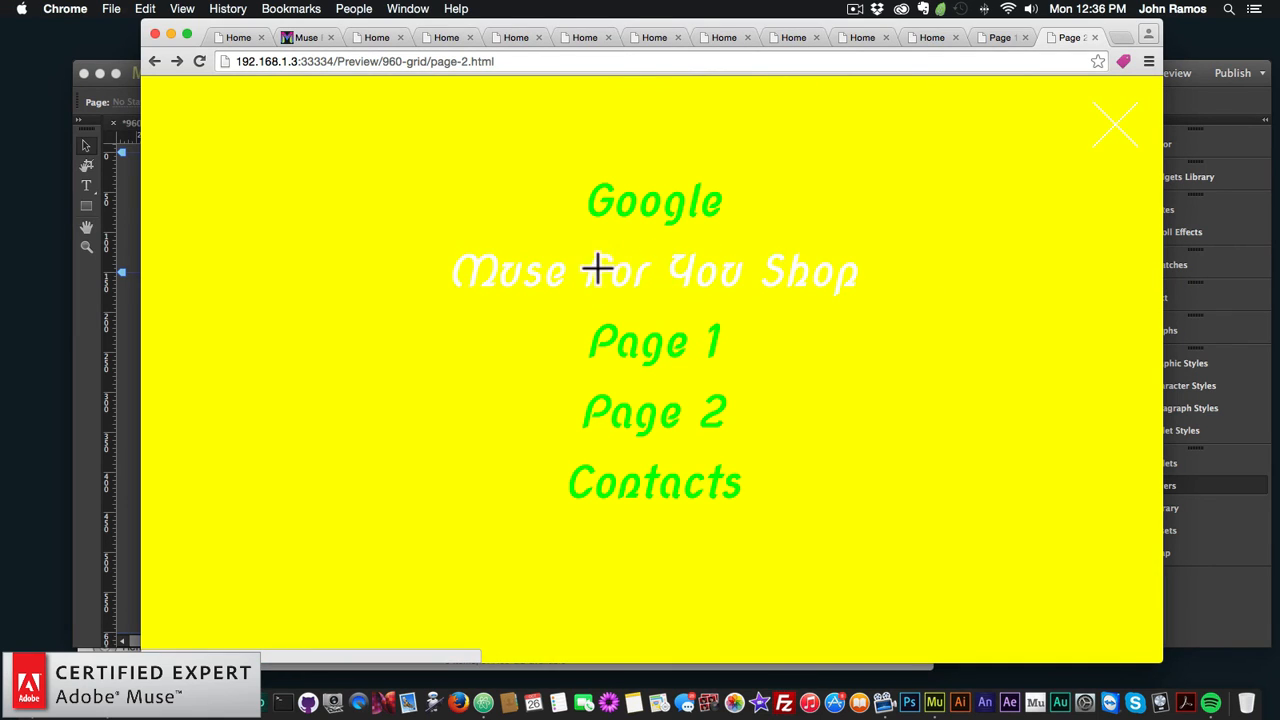
pyautogui.click(1116, 130)
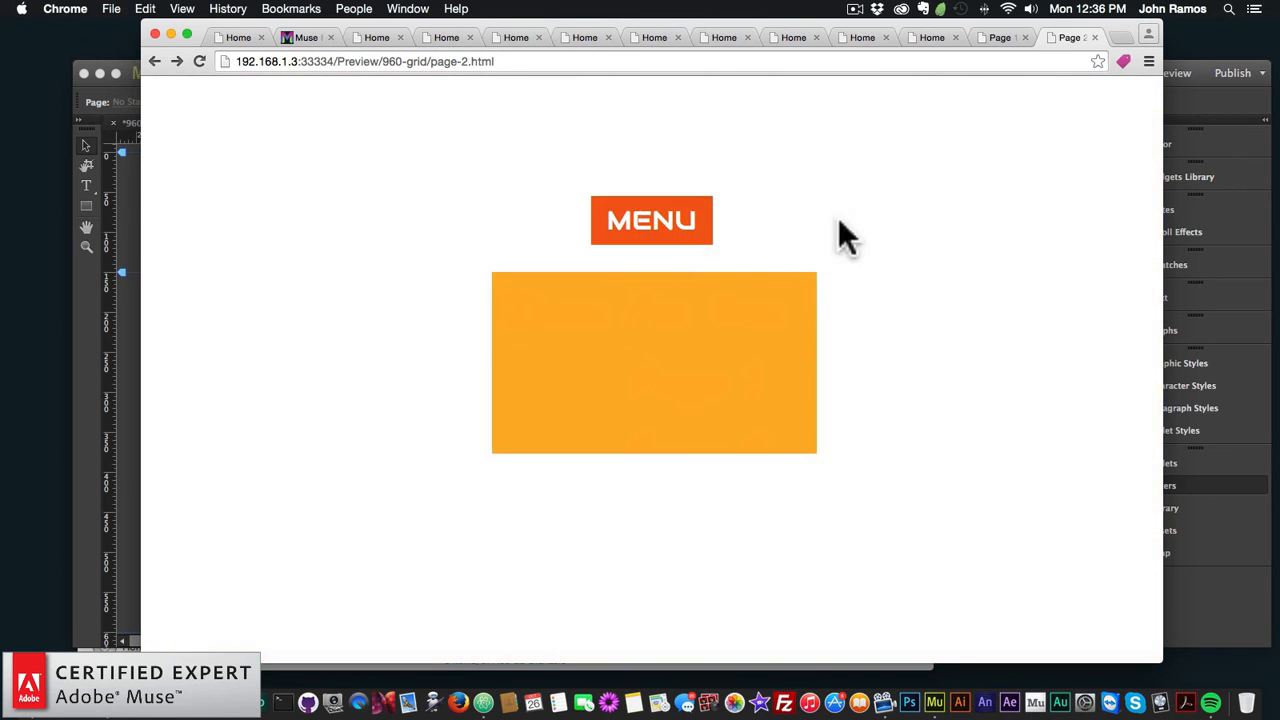
pyautogui.click(690, 245)
pyautogui.moveTo(1165, 225); pyautogui.dragTo(946, 220)
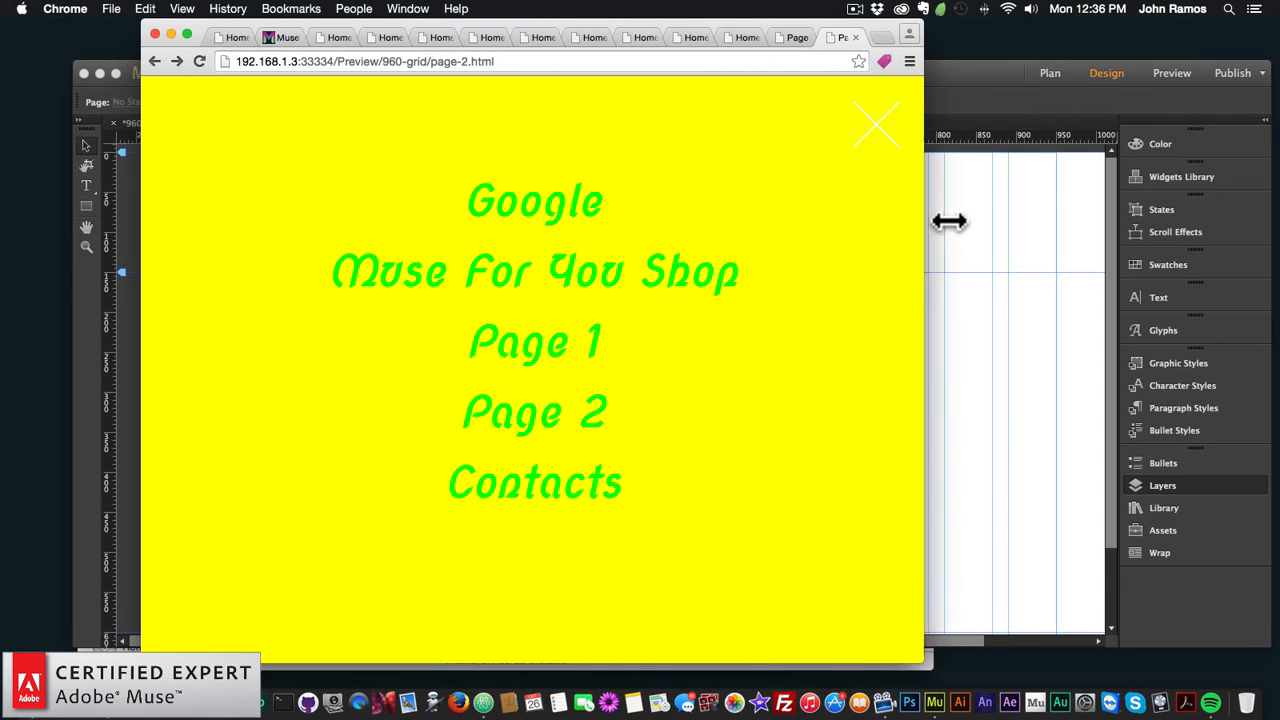
pyautogui.click(1006, 309)
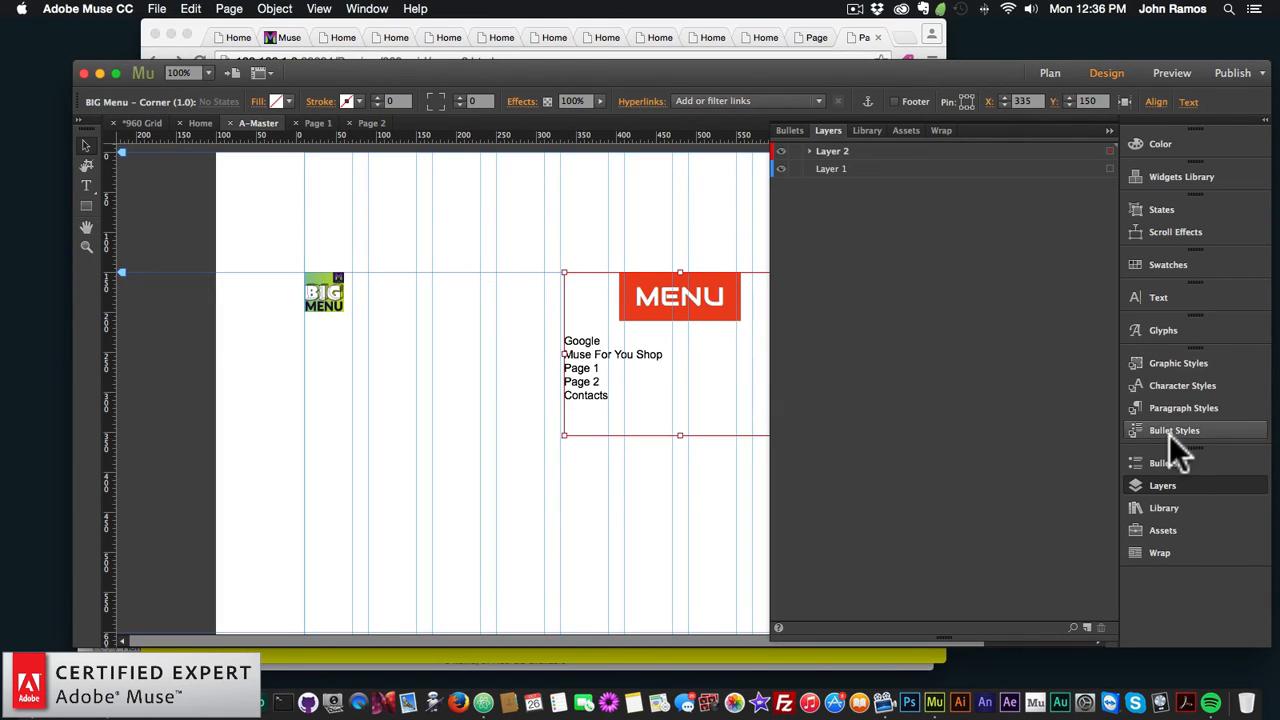
# Step: Shorten the BIG Menu's second link text from 'Muse For You Shop' to 'Muse For You'
pyautogui.click(1140, 481)
pyautogui.click(810, 270)
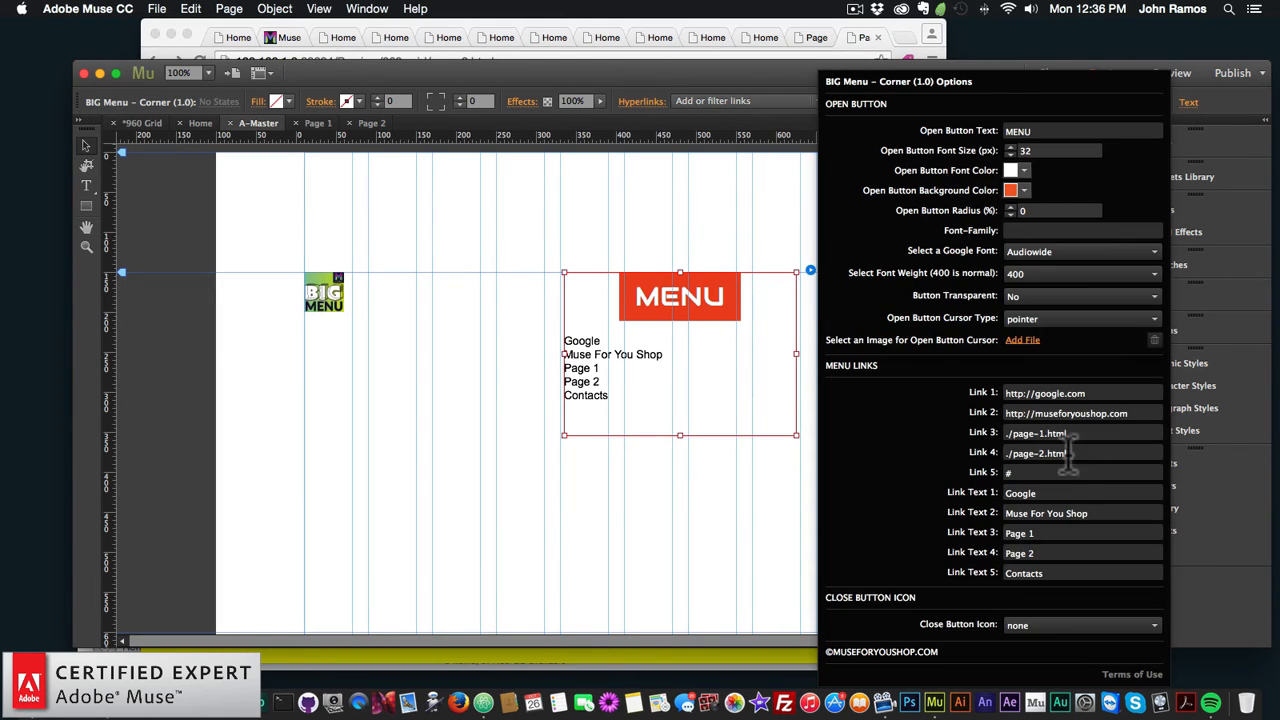
pyautogui.tripleClick(1075, 513)
pyautogui.write('M')
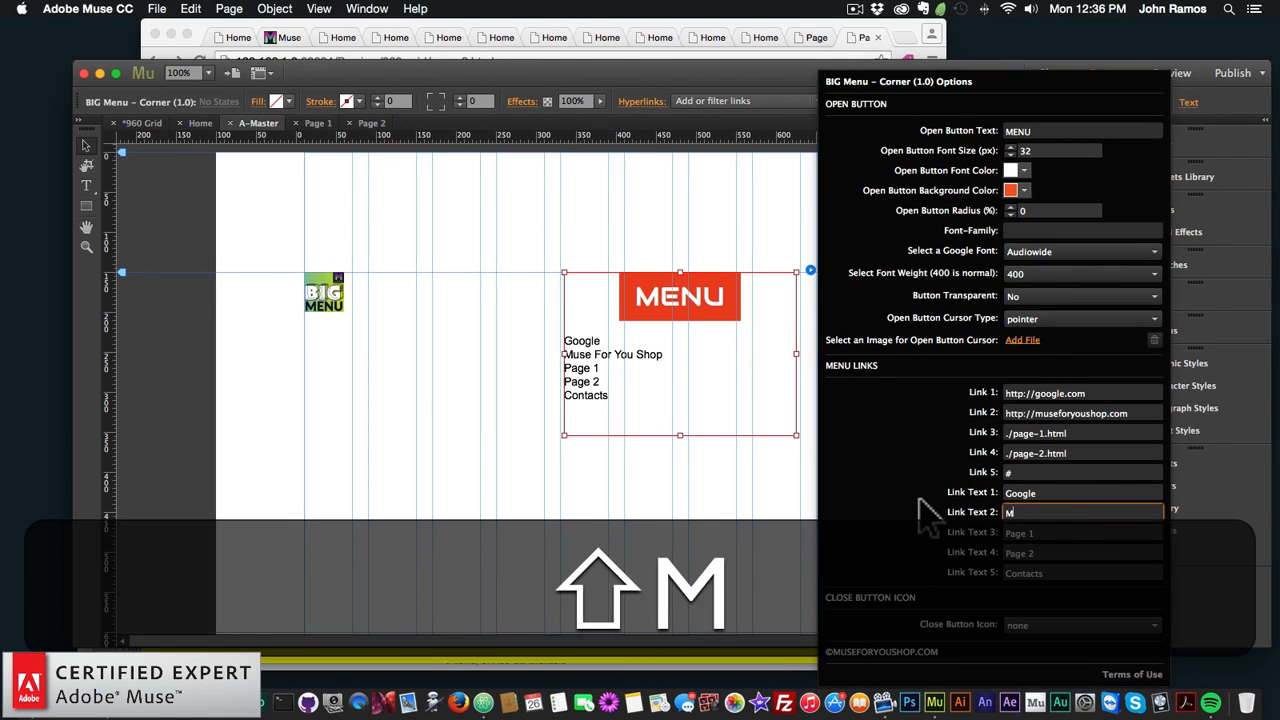
pyautogui.write('use For You')
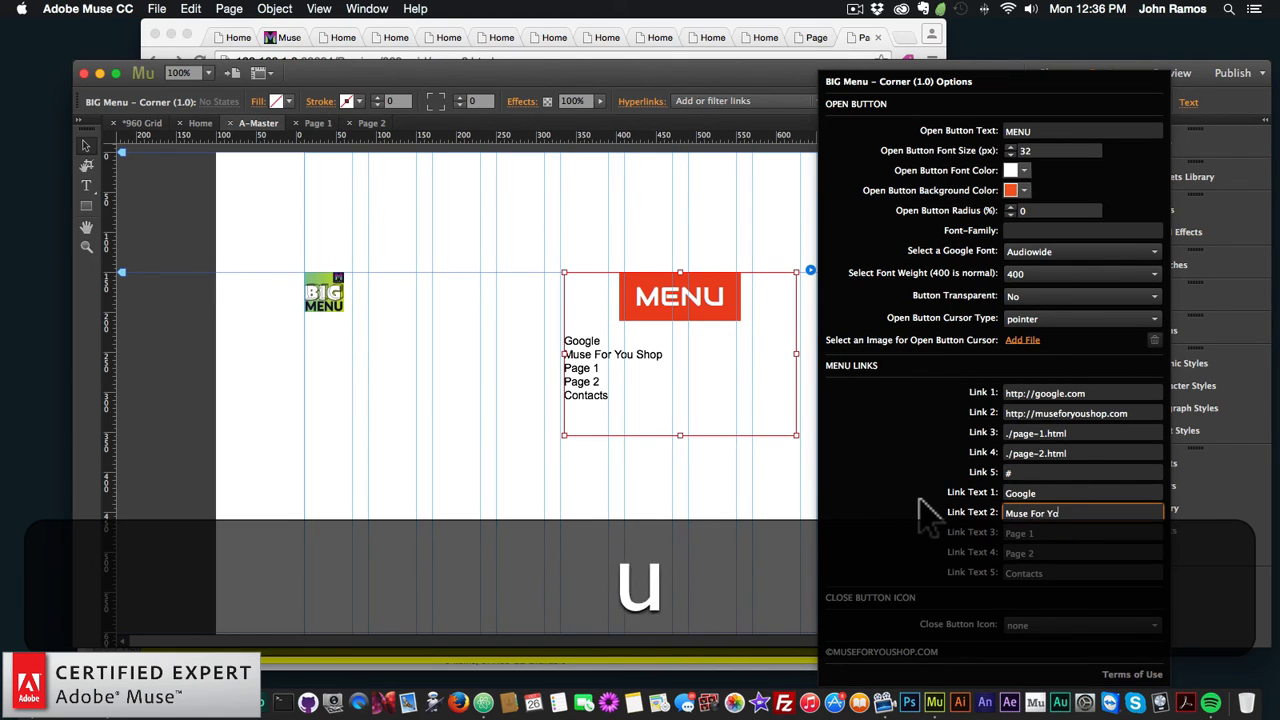
pyautogui.press('Return')
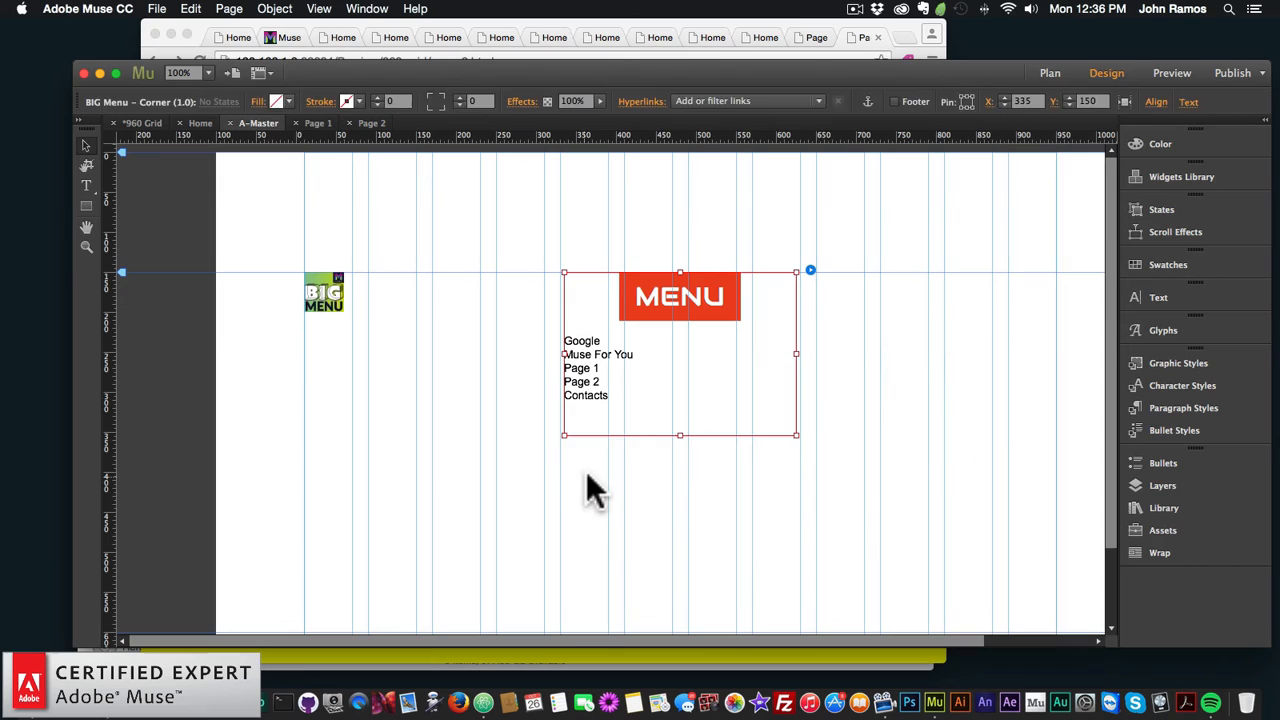
pyautogui.click(586, 472)
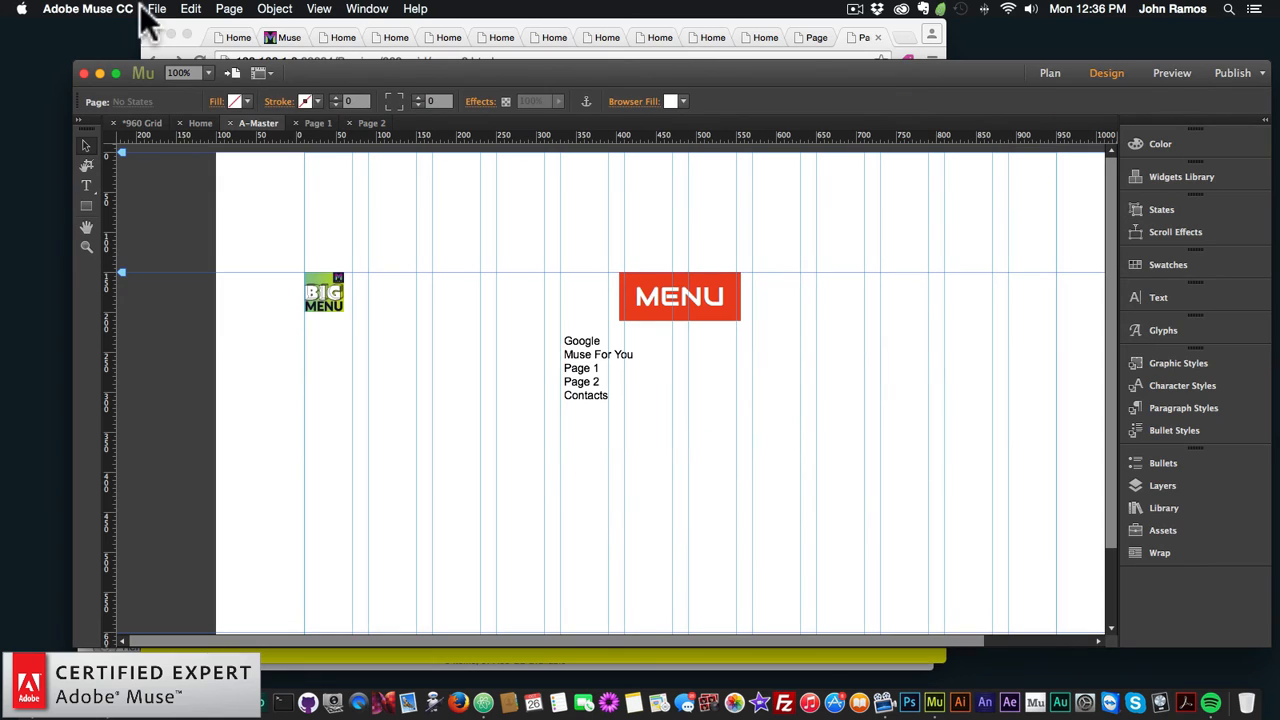
pyautogui.click(157, 8)
# Step: Preview the site, open and close the updated menu at narrow width, then widen the window
pyautogui.click(206, 265)
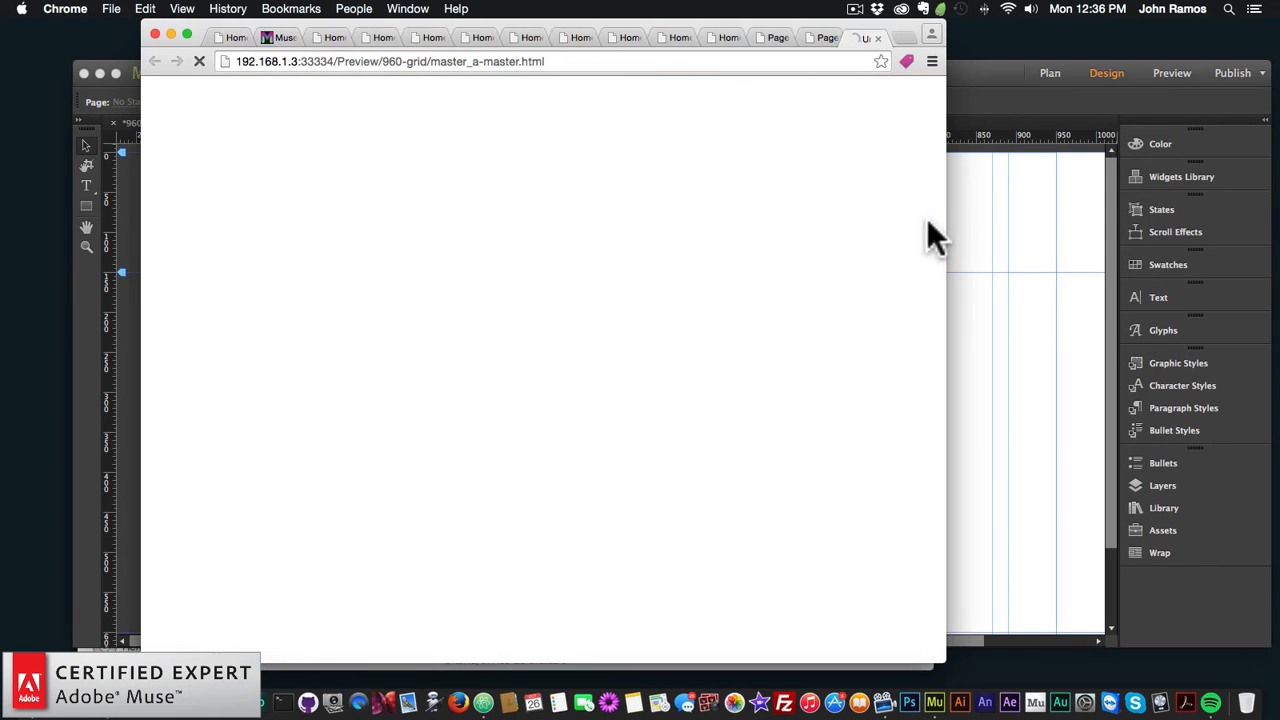
pyautogui.click(590, 222)
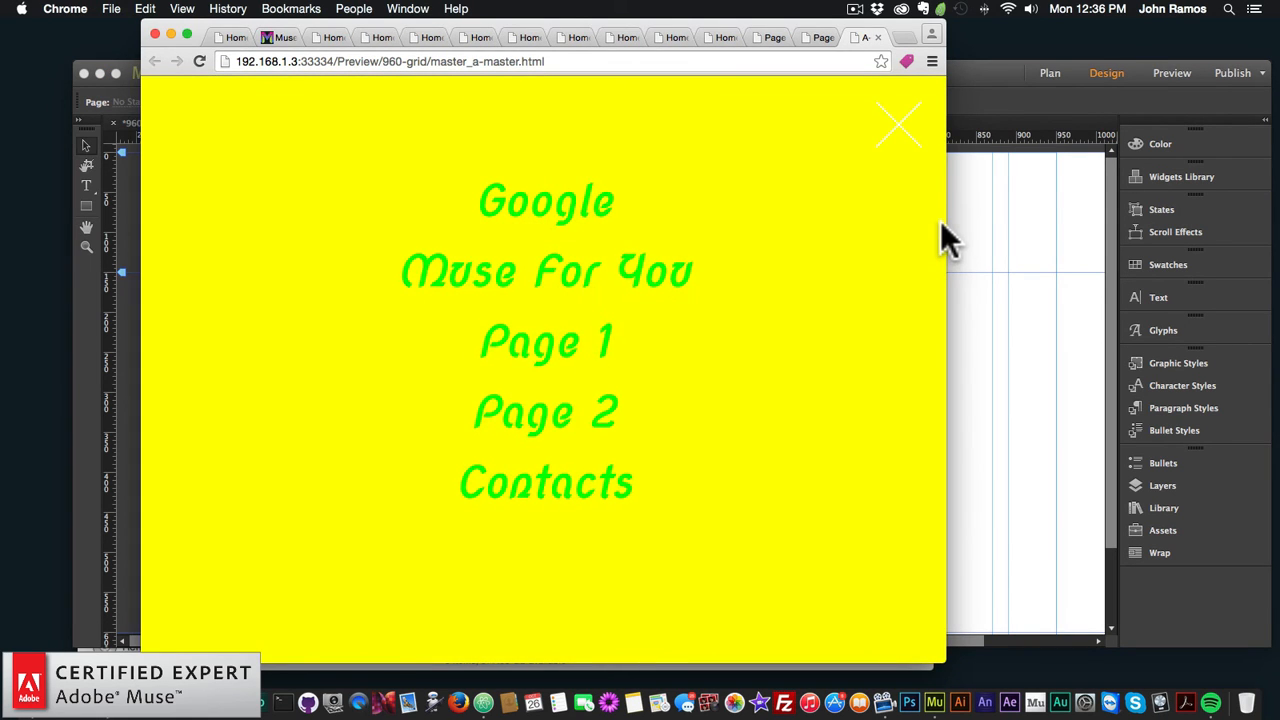
pyautogui.moveTo(945, 232); pyautogui.dragTo(915, 258)
pyautogui.click(403, 128)
pyautogui.click(509, 224)
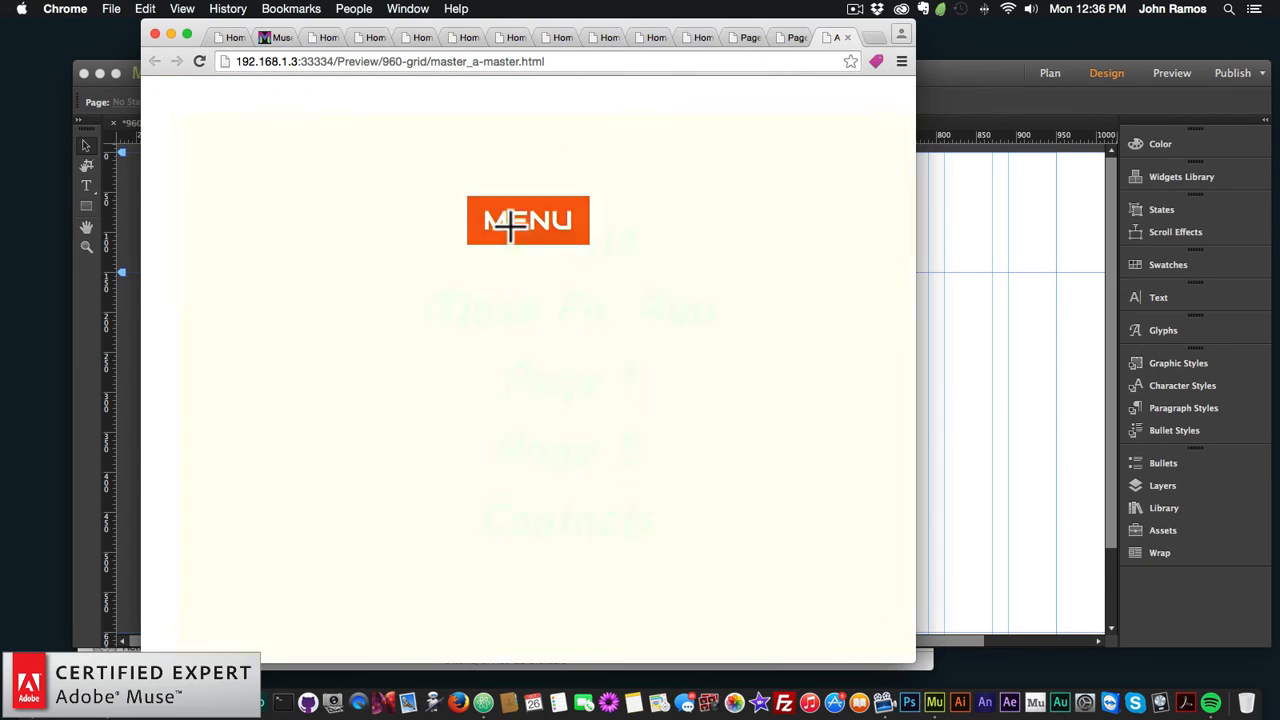
pyautogui.click(900, 148)
pyautogui.moveTo(915, 202); pyautogui.dragTo(1170, 195)
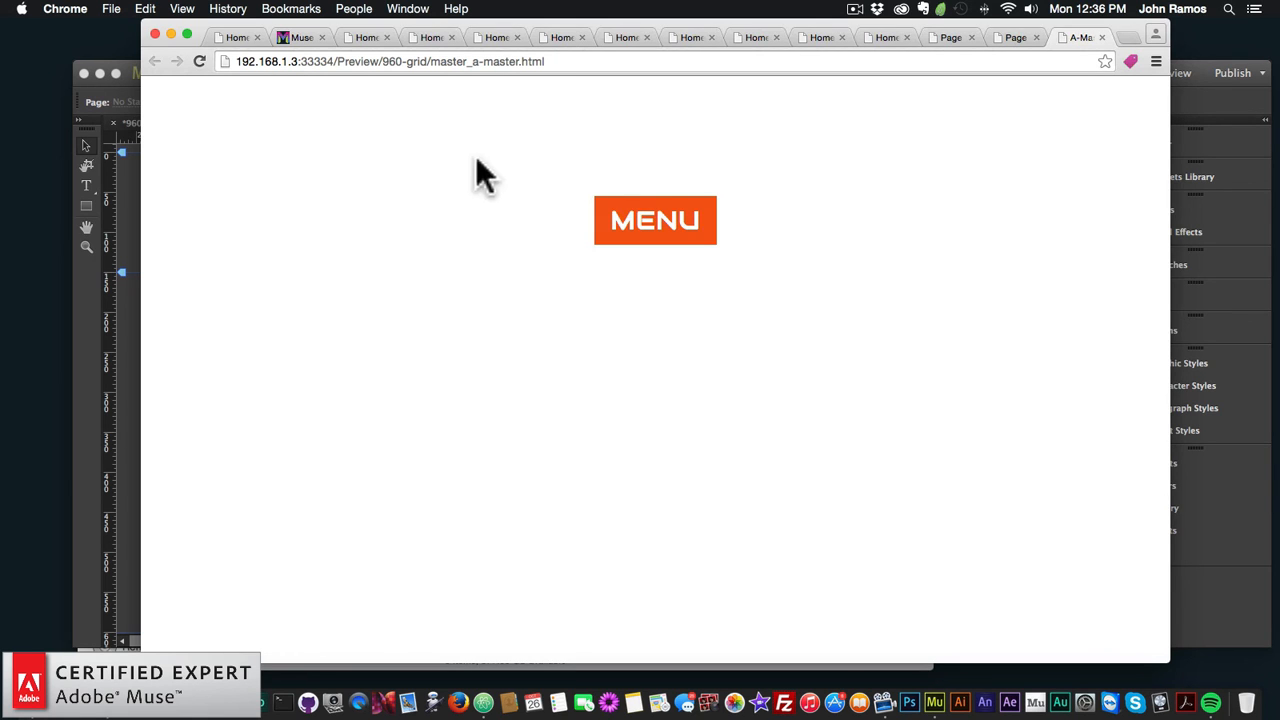
pyautogui.click(243, 36)
# Step: Open and close the Corner, Corner Shape, Door and Genie demo menus
pyautogui.click(885, 120)
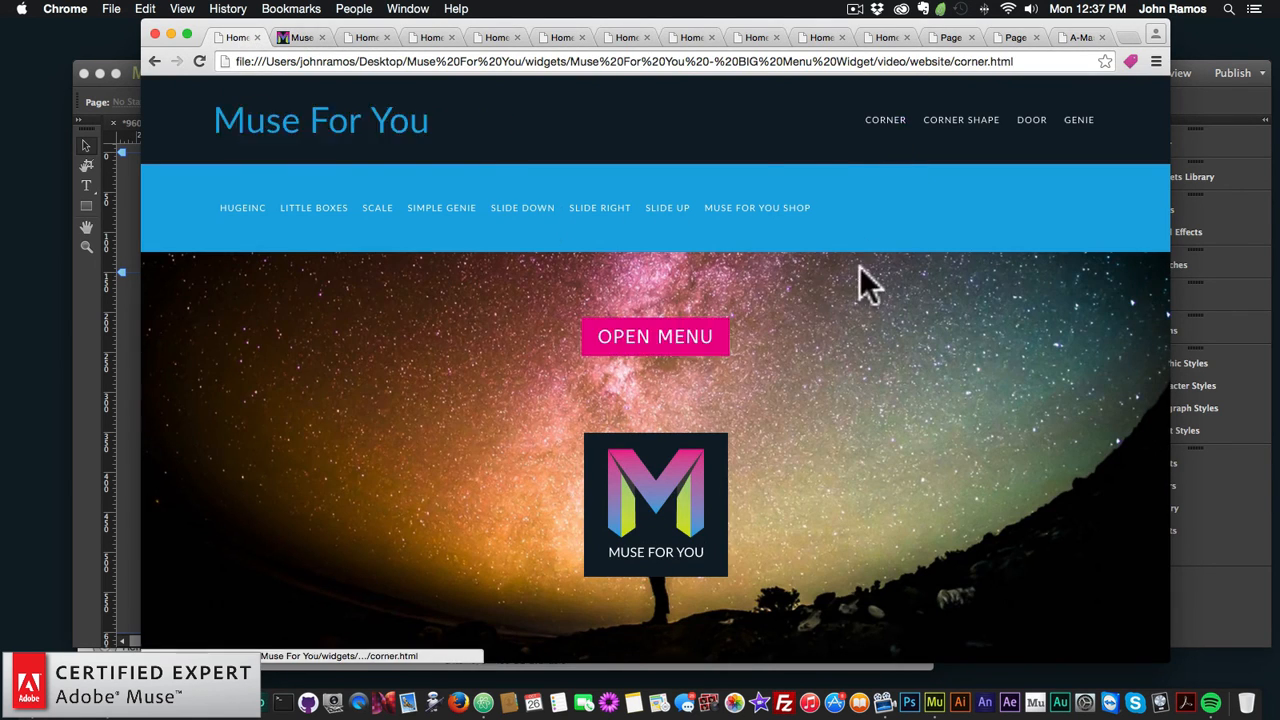
pyautogui.click(632, 340)
pyautogui.click(1119, 130)
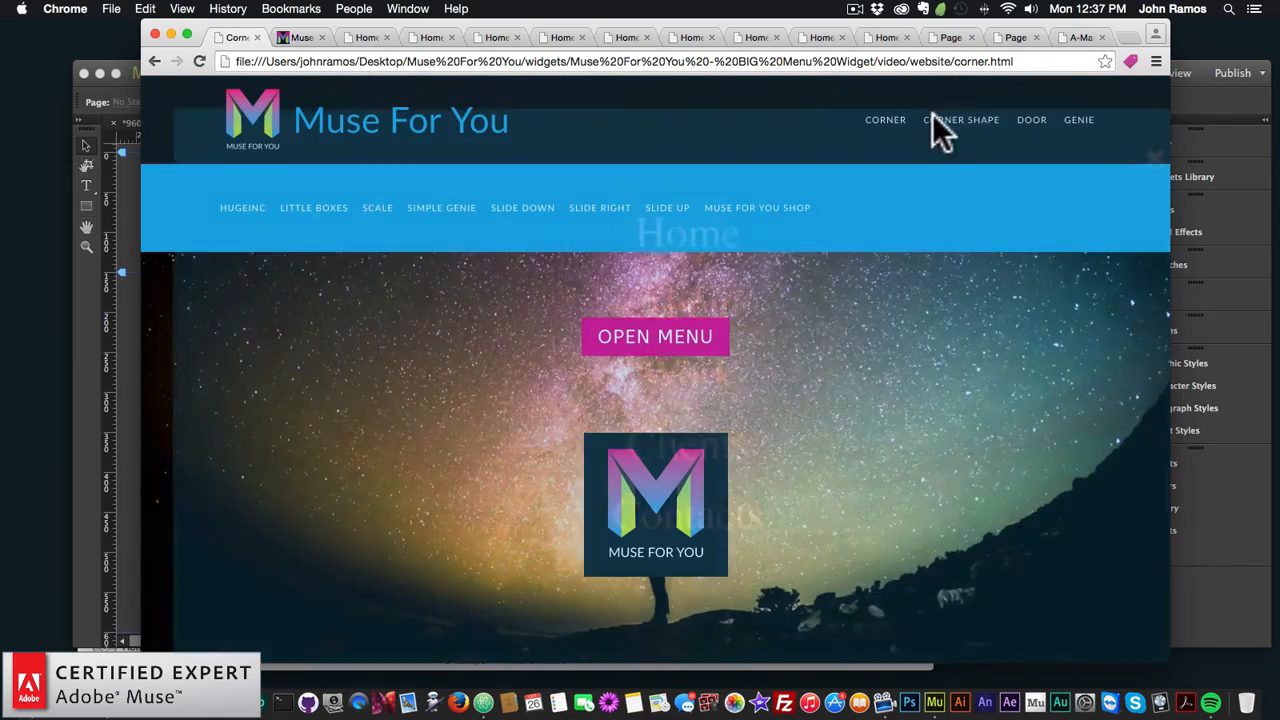
pyautogui.click(950, 125)
pyautogui.click(640, 340)
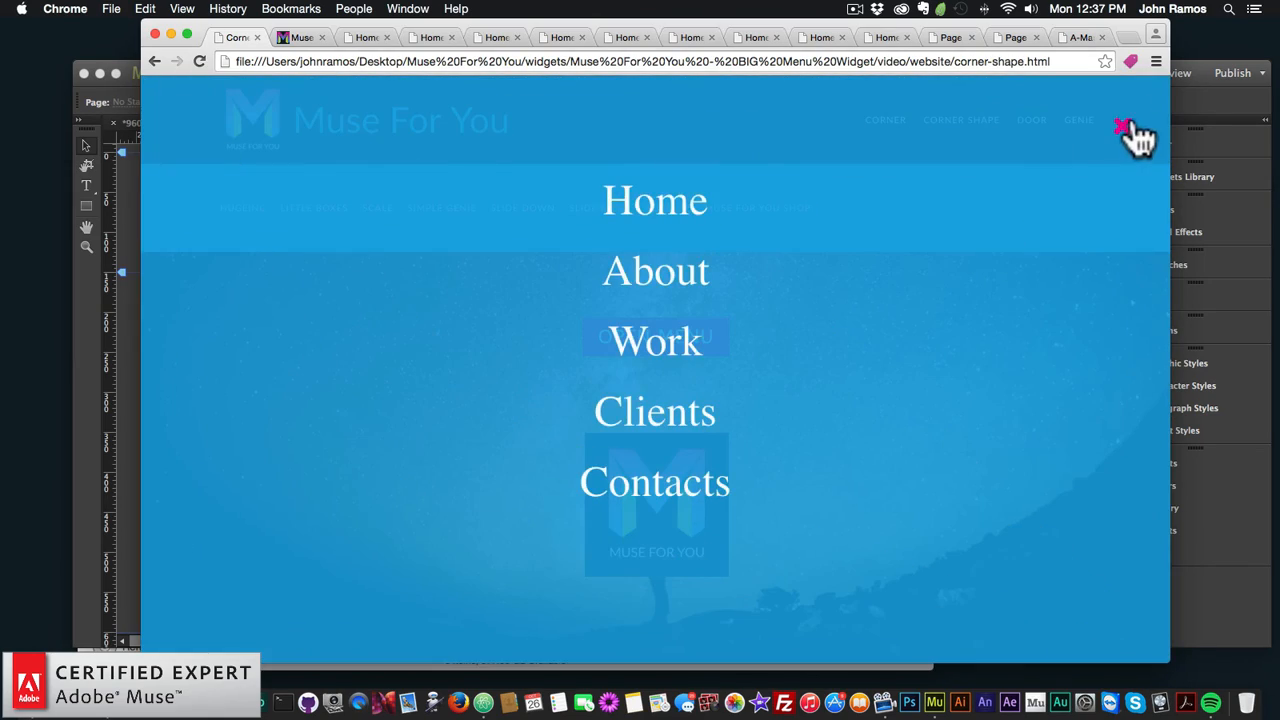
pyautogui.click(1128, 132)
pyautogui.click(1031, 122)
pyautogui.click(670, 342)
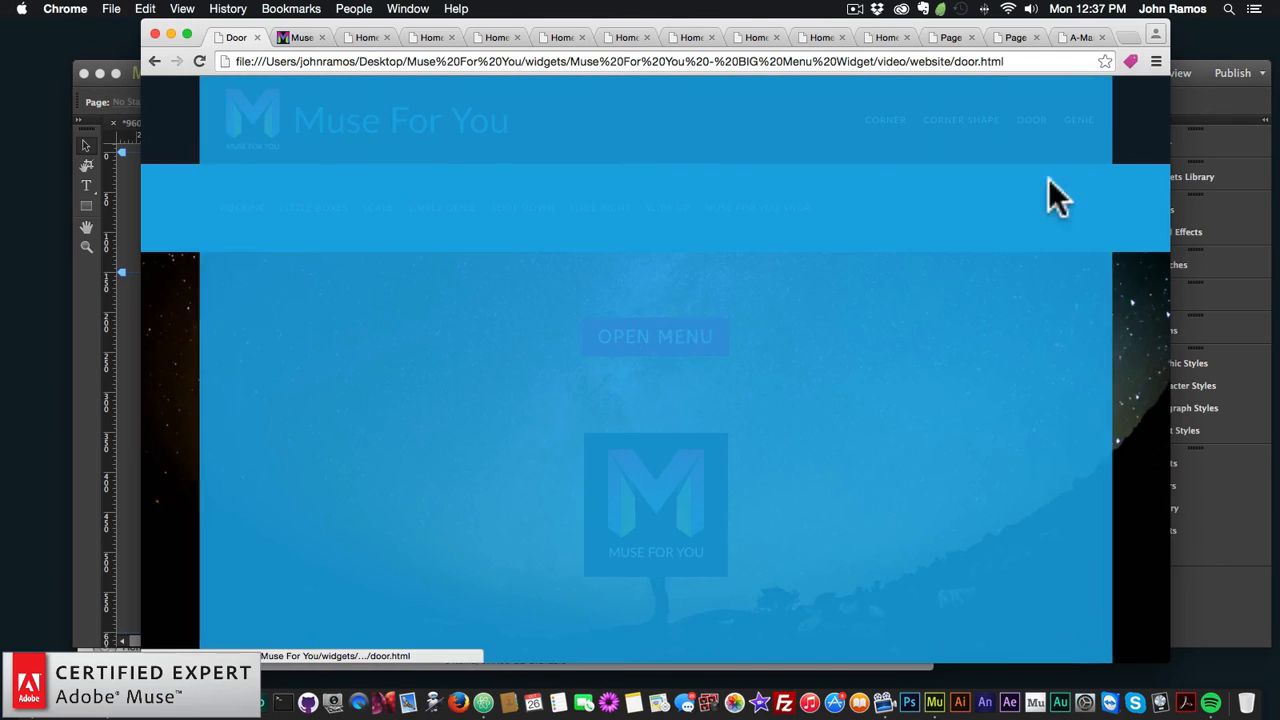
pyautogui.click(1120, 130)
pyautogui.click(1078, 122)
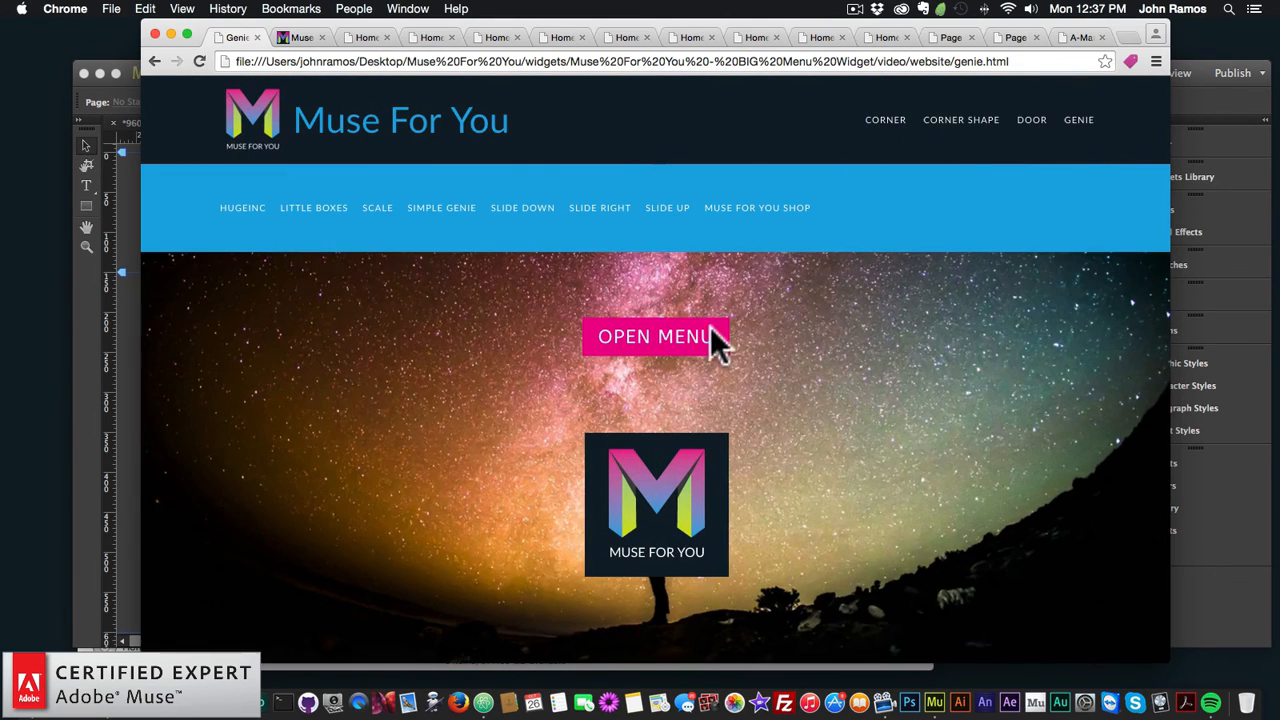
pyautogui.click(655, 337)
pyautogui.click(1120, 132)
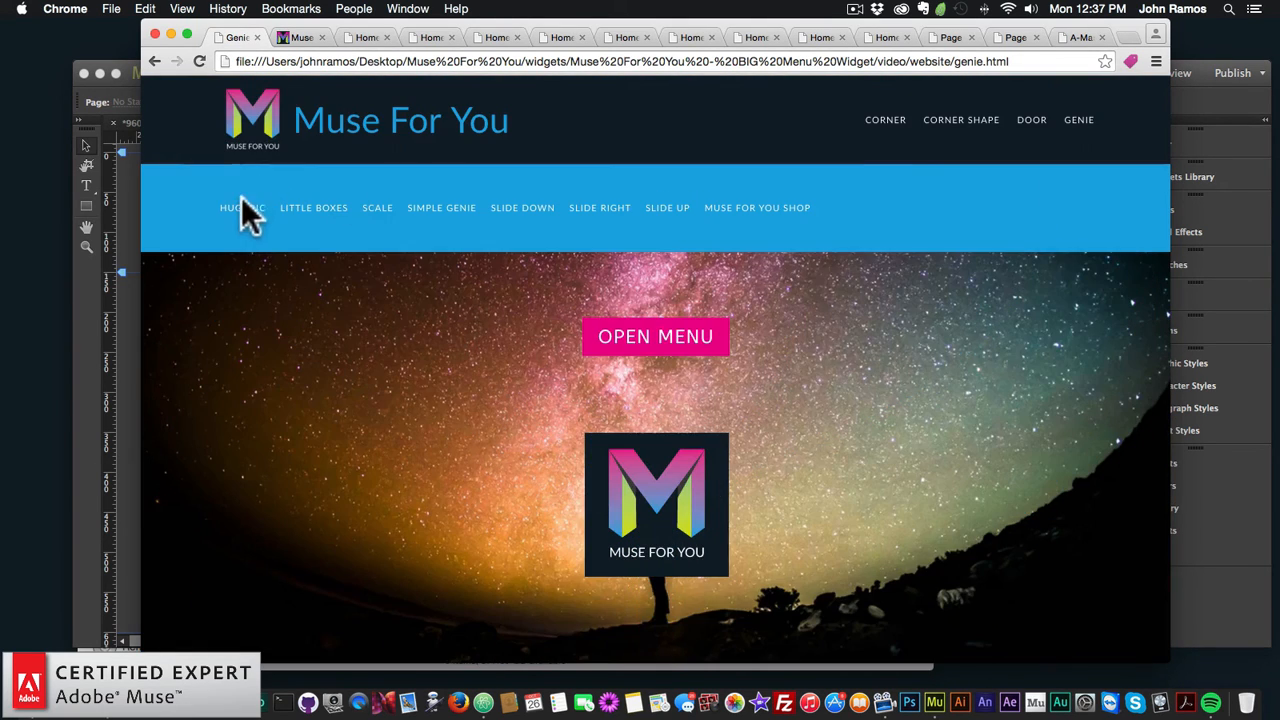
# Step: Open and close the HugeInc, Little Boxes, Scale and Simple Genie demo menus
pyautogui.click(242, 207)
pyautogui.click(655, 338)
pyautogui.click(1120, 130)
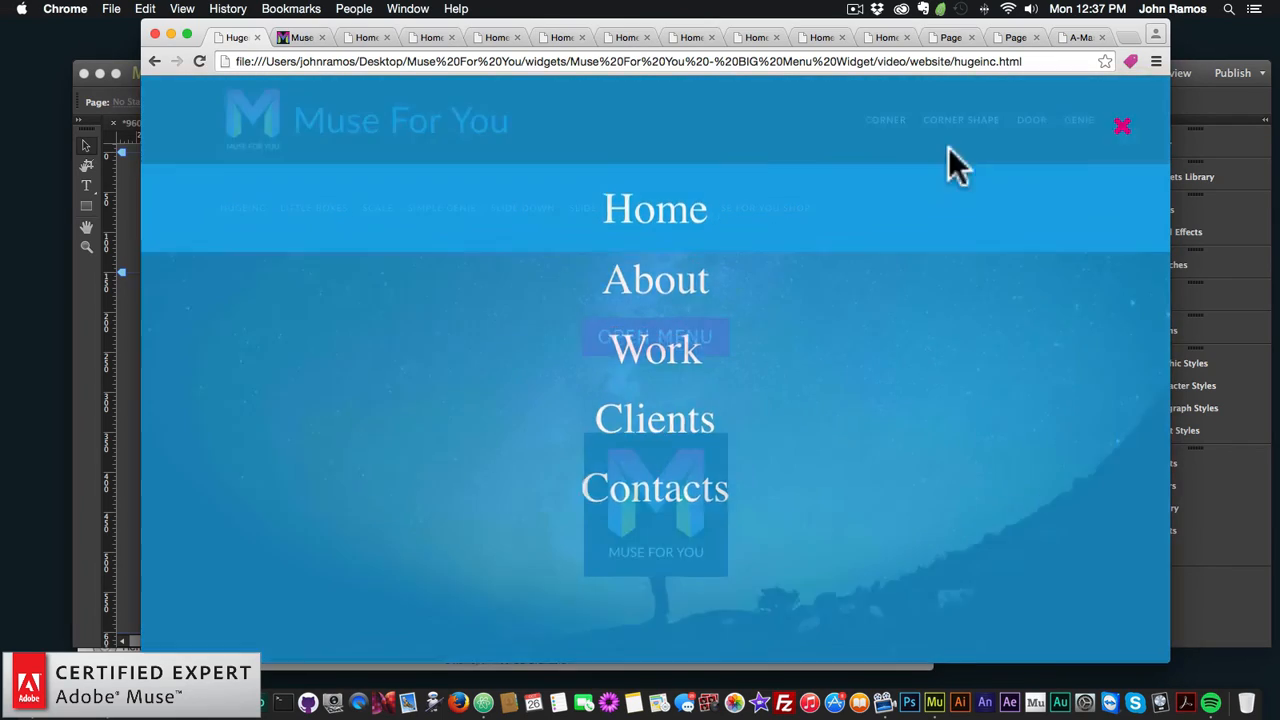
pyautogui.click(338, 212)
pyautogui.click(652, 345)
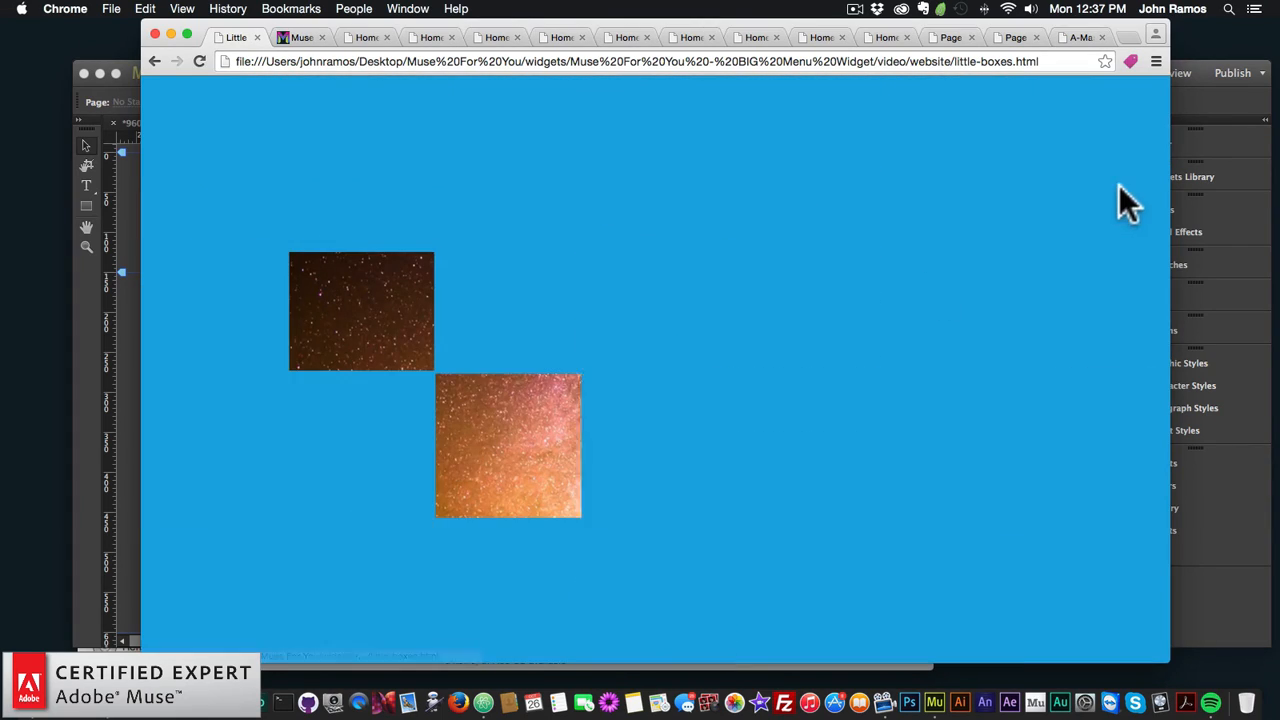
pyautogui.click(1122, 130)
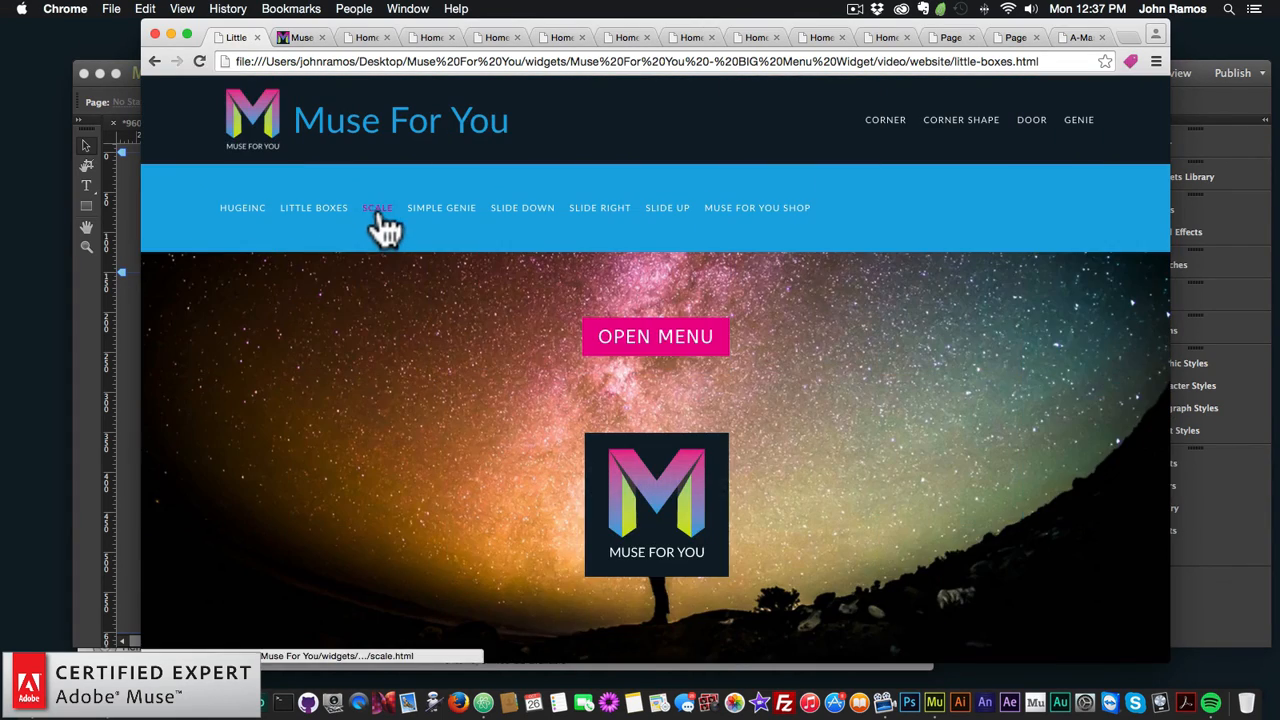
pyautogui.click(375, 210)
pyautogui.click(668, 345)
pyautogui.click(1120, 132)
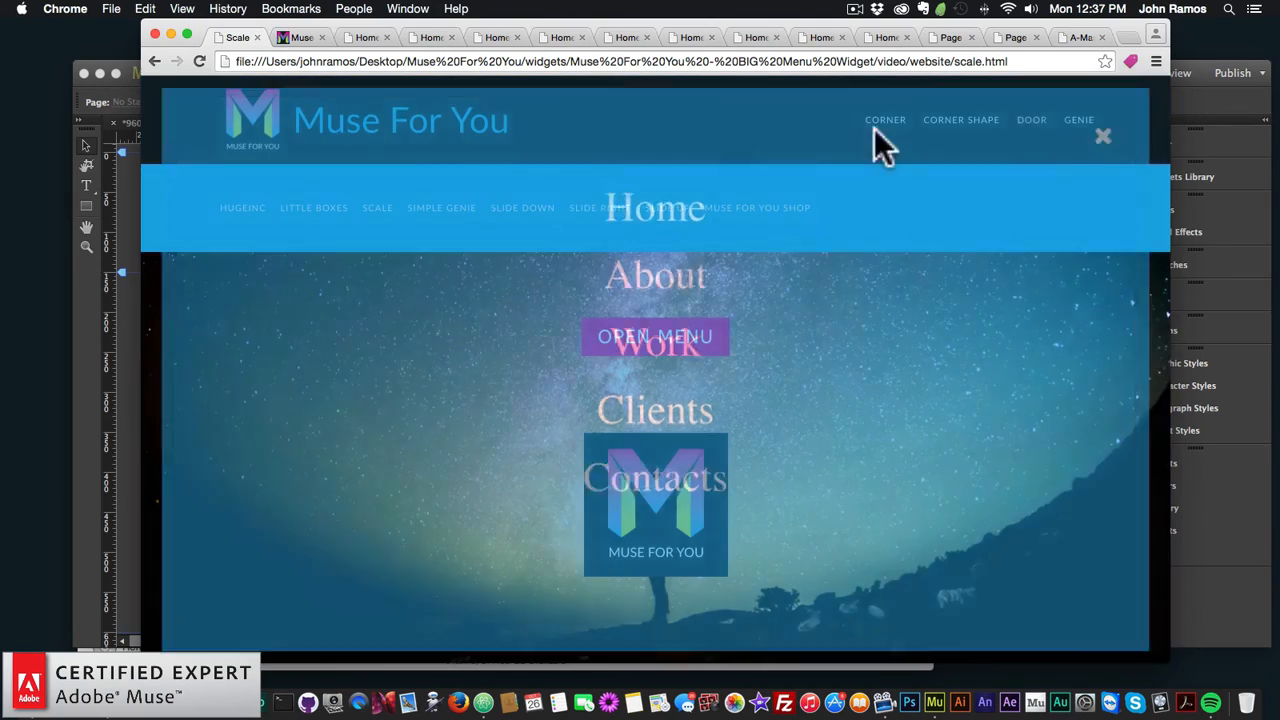
pyautogui.click(460, 212)
pyautogui.click(683, 338)
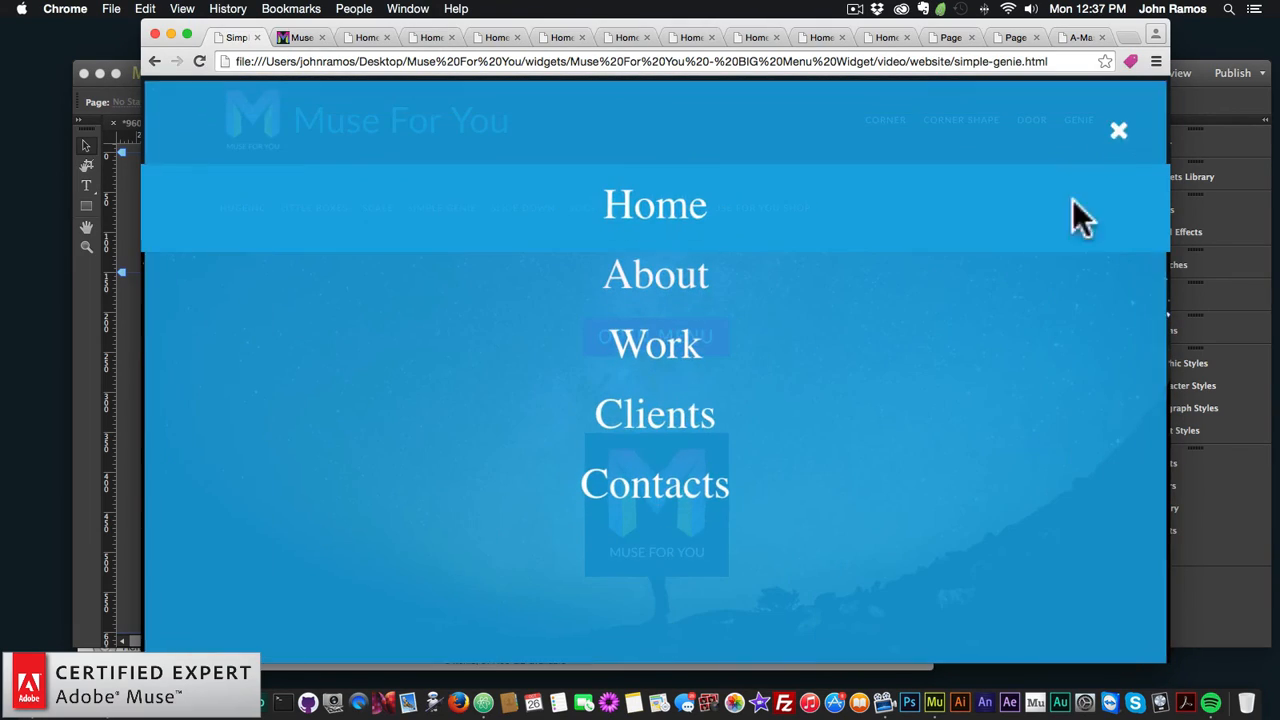
pyautogui.click(1122, 134)
# Step: Try the Slide Down, Slide Right and Slide Up menus, then visit the shop link and come back
pyautogui.click(531, 212)
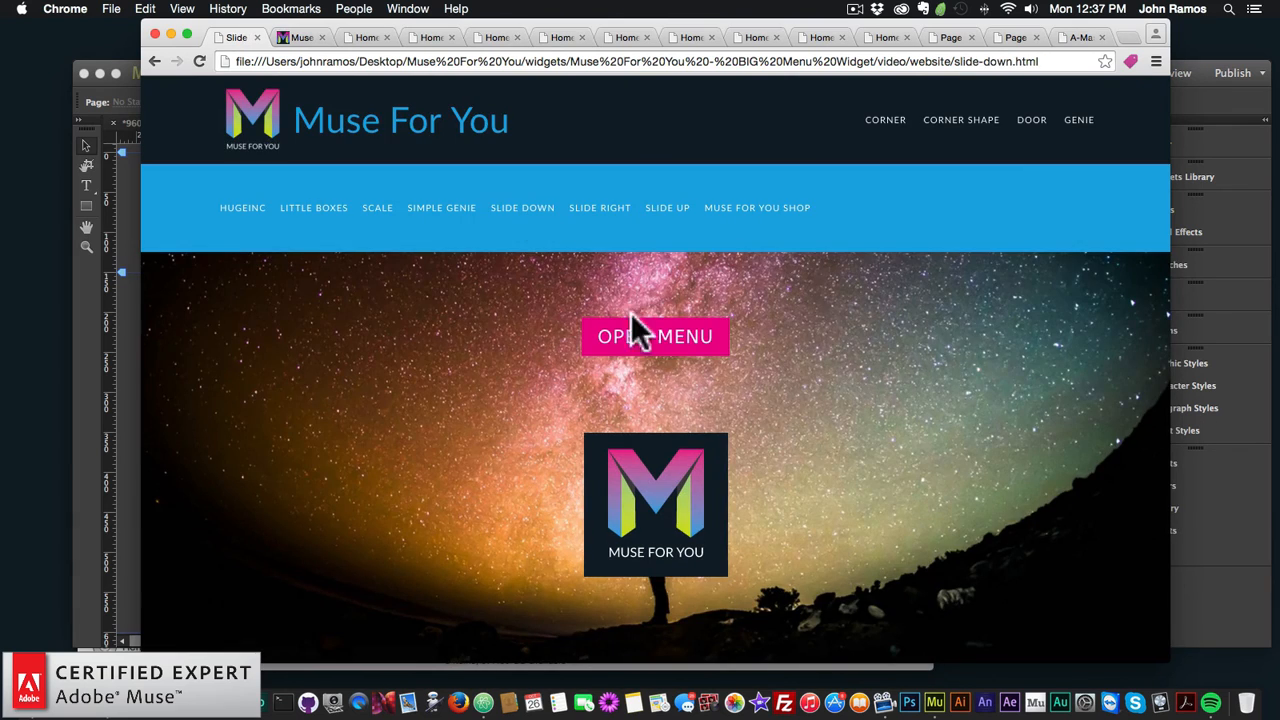
pyautogui.click(682, 345)
pyautogui.click(1114, 124)
pyautogui.click(666, 210)
pyautogui.click(598, 210)
pyautogui.click(648, 340)
pyautogui.click(1120, 136)
pyautogui.click(682, 205)
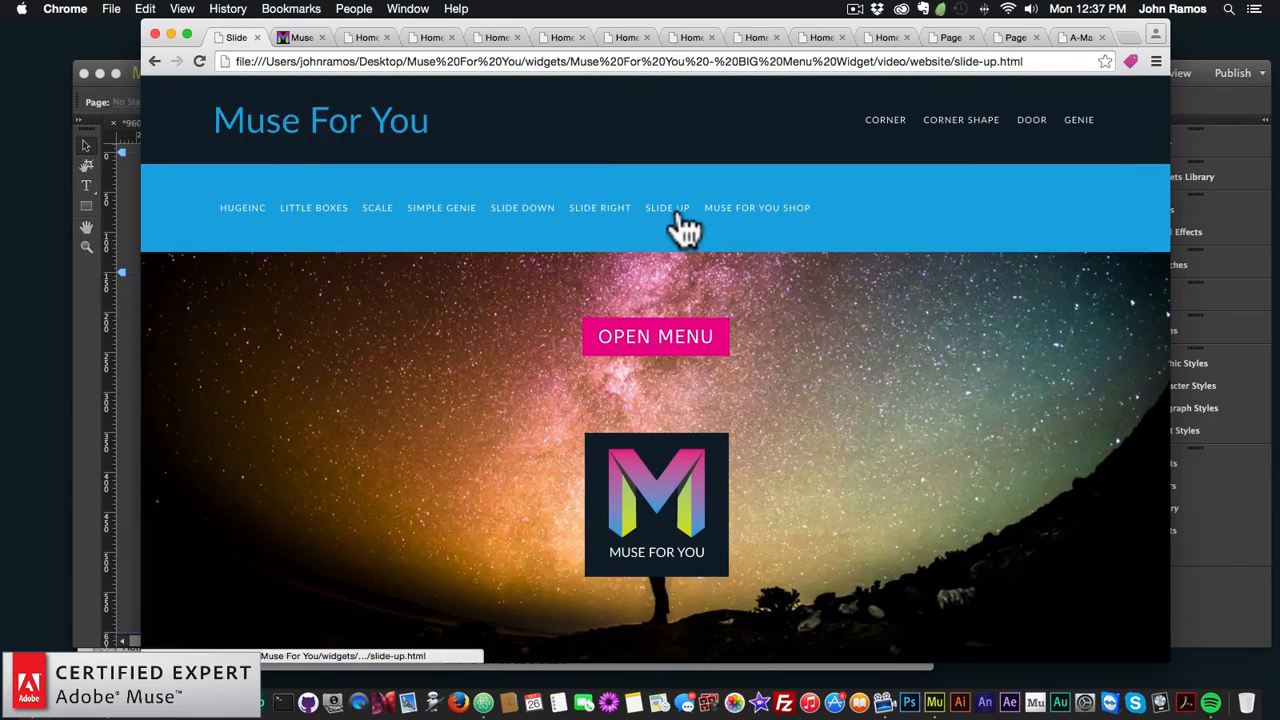
pyautogui.click(686, 345)
pyautogui.click(1121, 140)
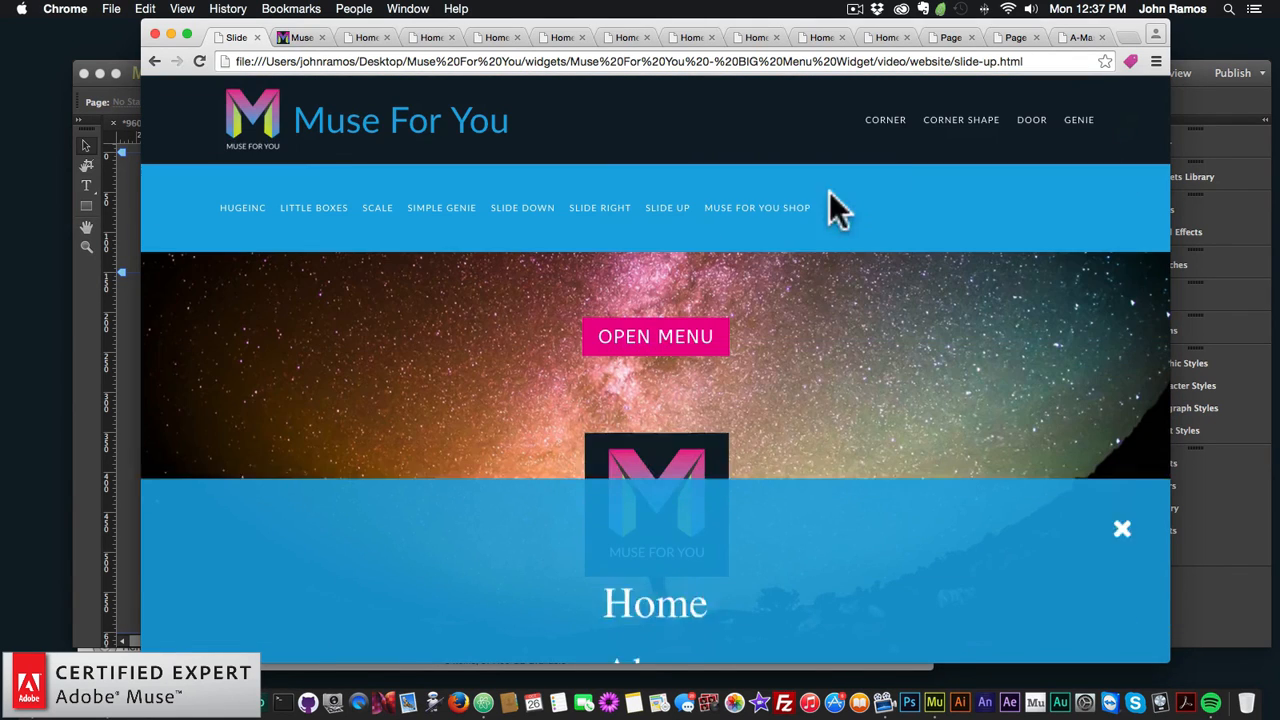
pyautogui.click(789, 208)
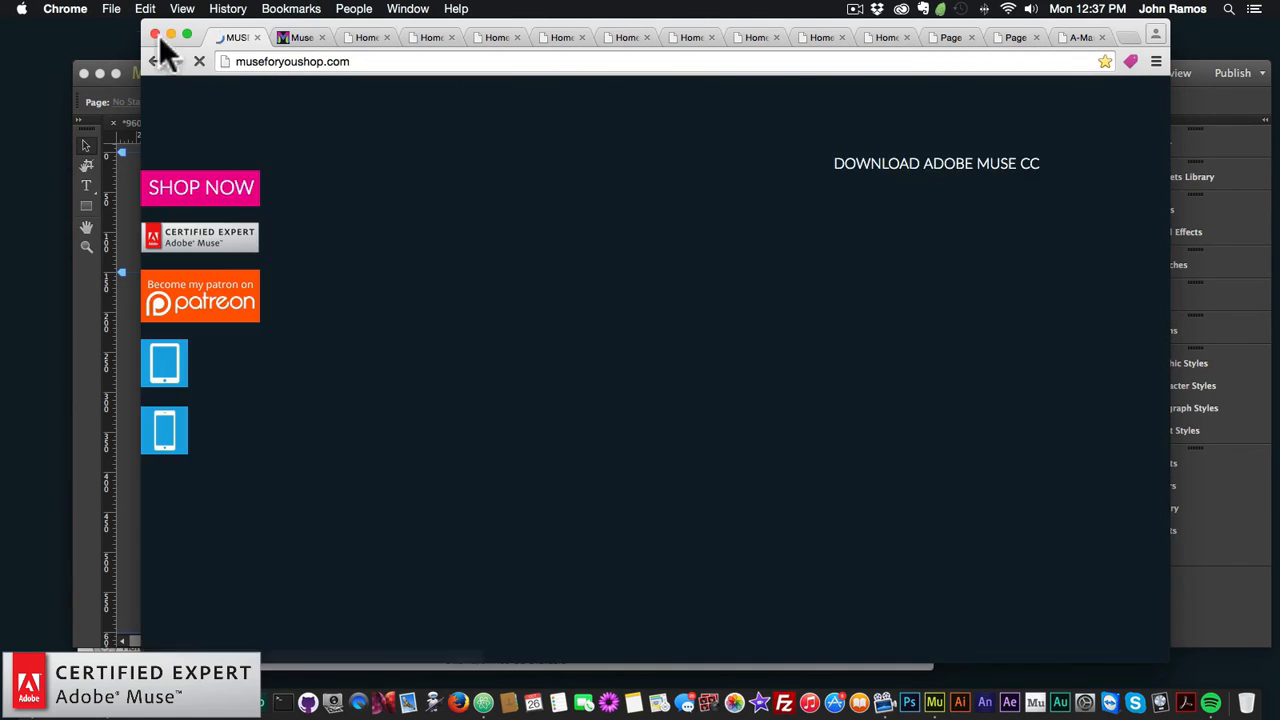
pyautogui.click(154, 61)
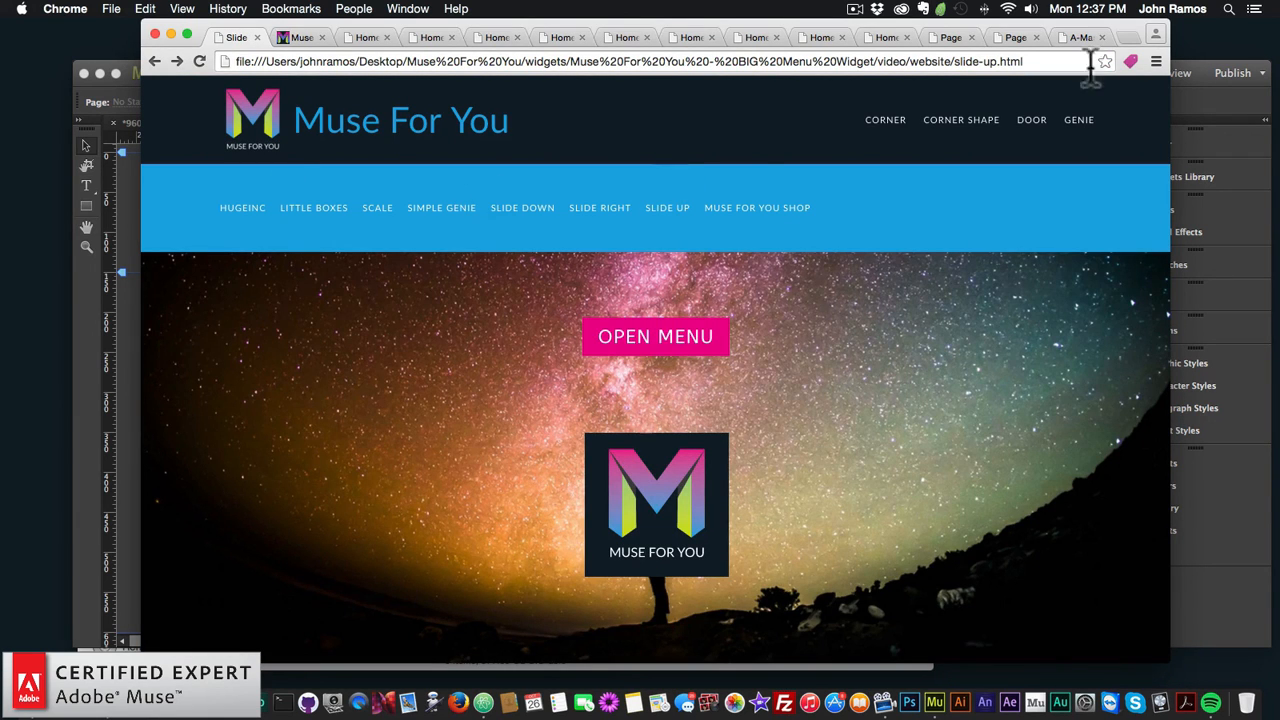
# Step: Load museforyoushop.com in a new tab and enter its online store
pyautogui.click(1127, 37)
pyautogui.write('m')
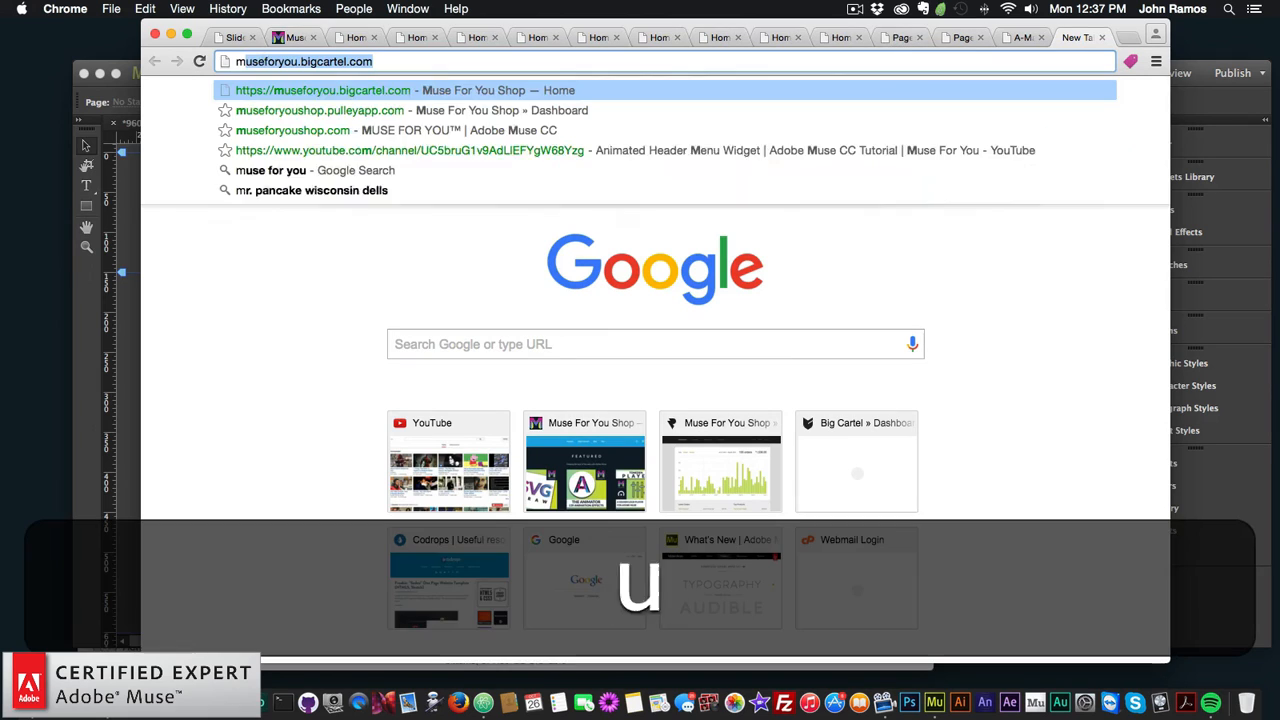
pyautogui.write('useforyoushop.com')
pyautogui.press('Return')
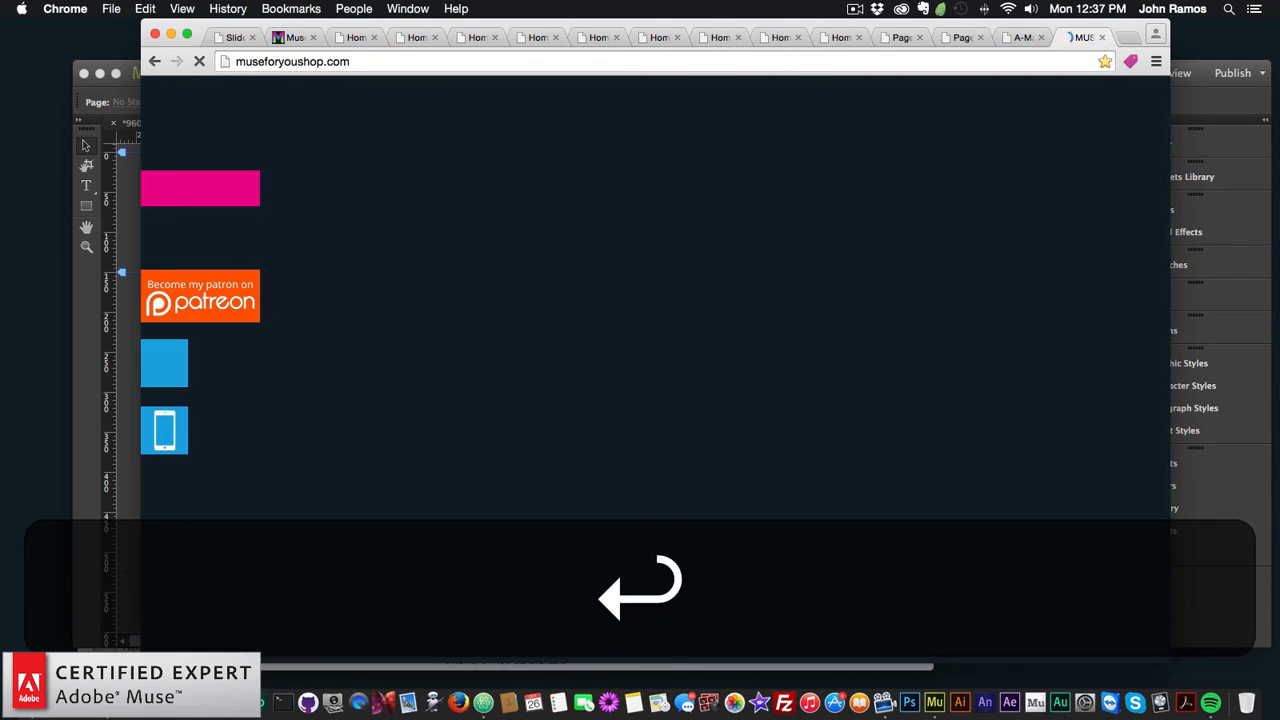
pyautogui.click(205, 192)
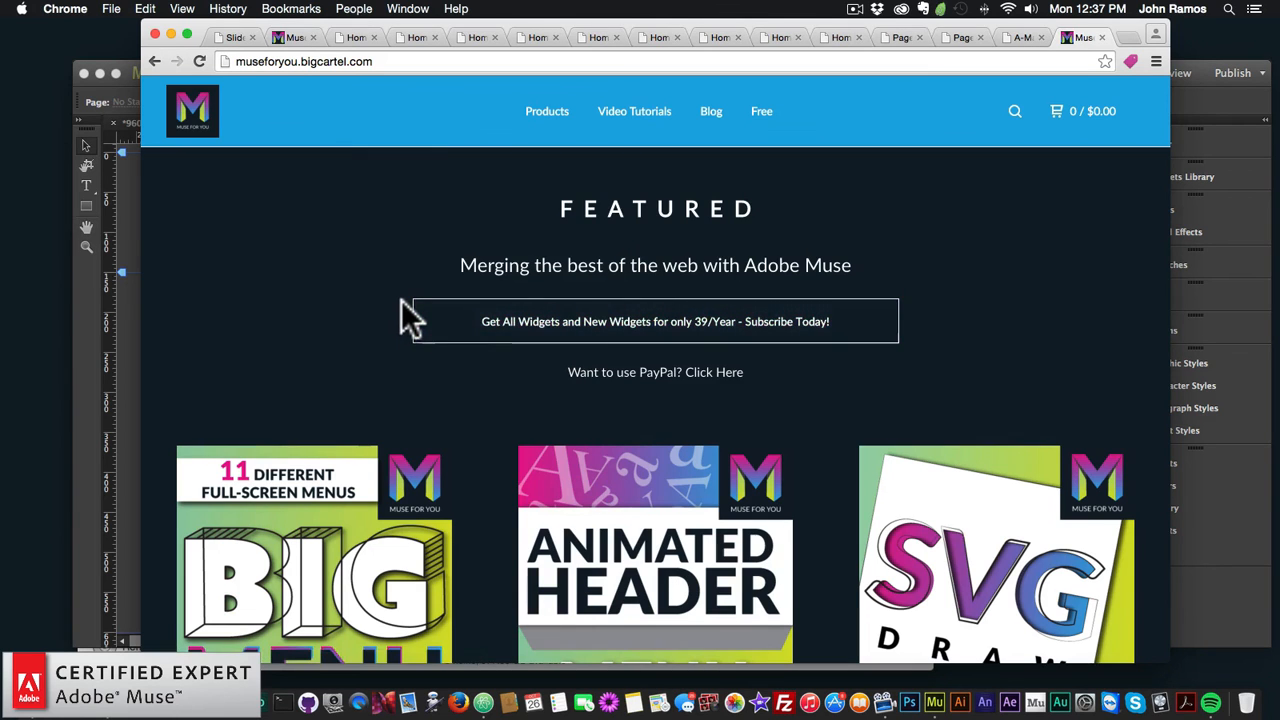
# Step: Find and open the $9.00 BIG Menu Widget product page
pyautogui.scroll(-7, 405, 310)
pyautogui.scroll(7, 410, 318)
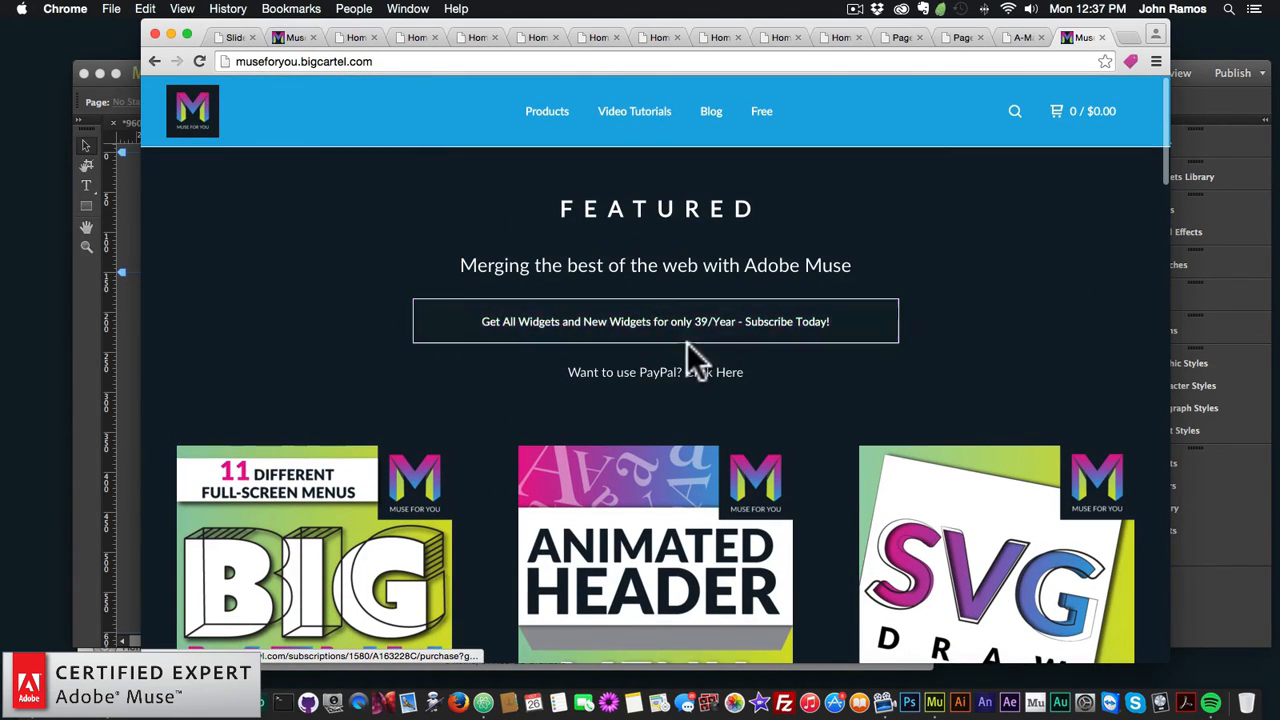
pyautogui.scroll(-2, 660, 390)
pyautogui.scroll(2, 657, 394)
pyautogui.scroll(-2, 657, 394)
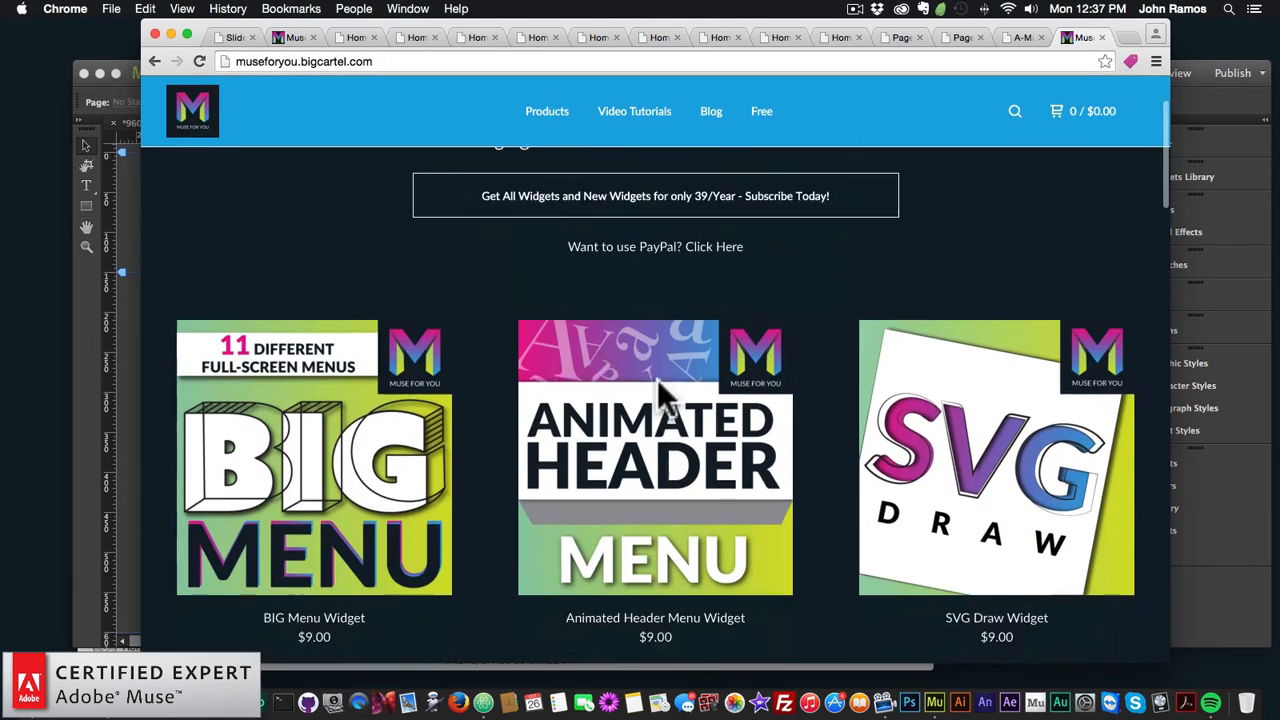
pyautogui.click(290, 300)
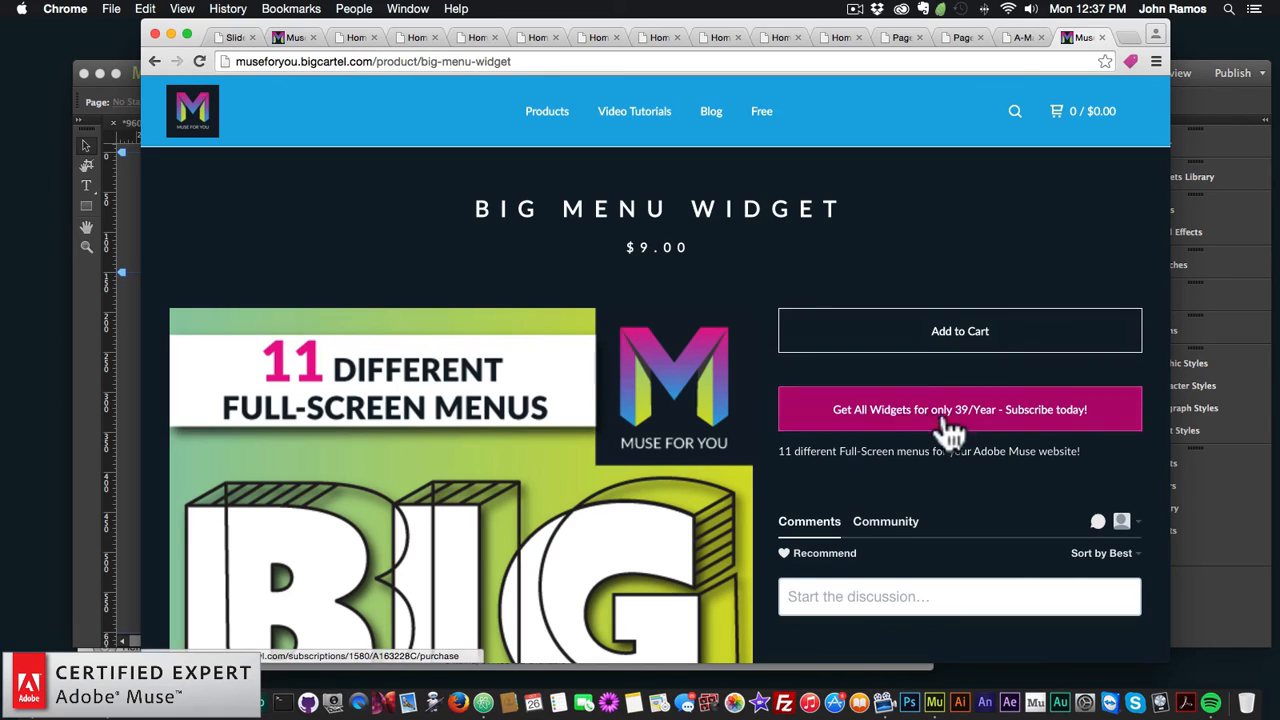
pyautogui.scroll(-2, 950, 433)
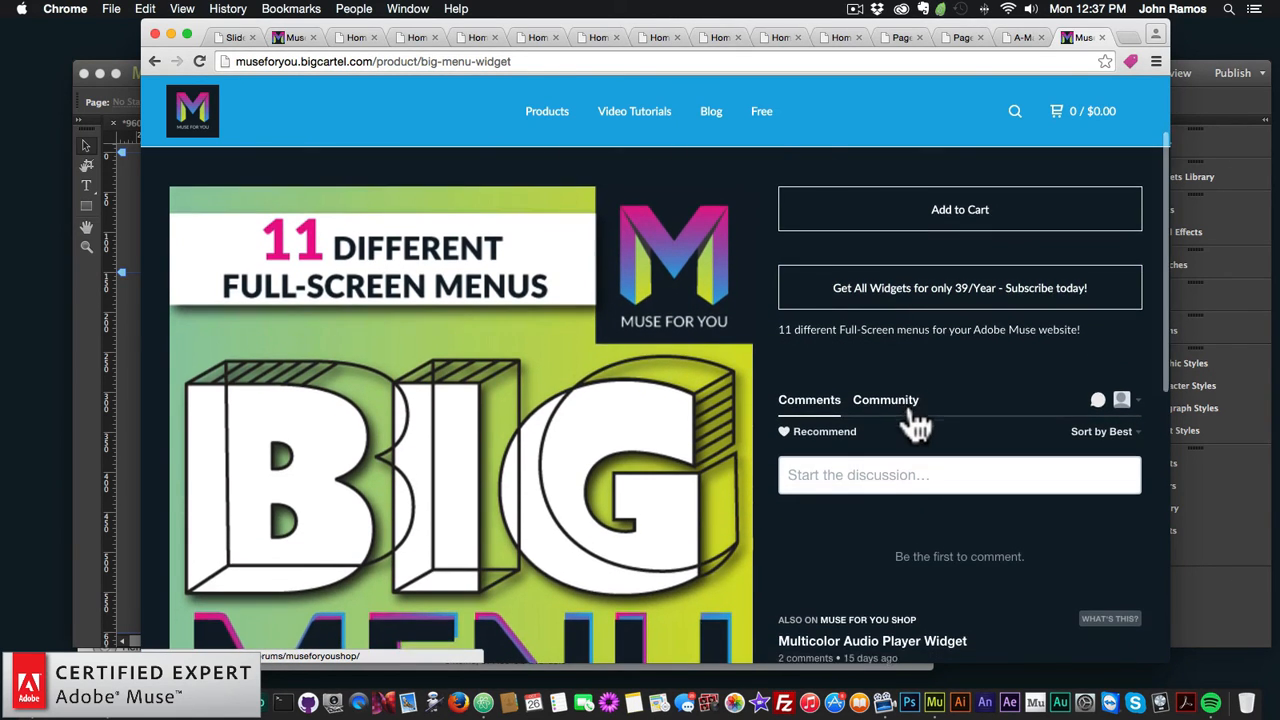
pyautogui.scroll(2, 915, 425)
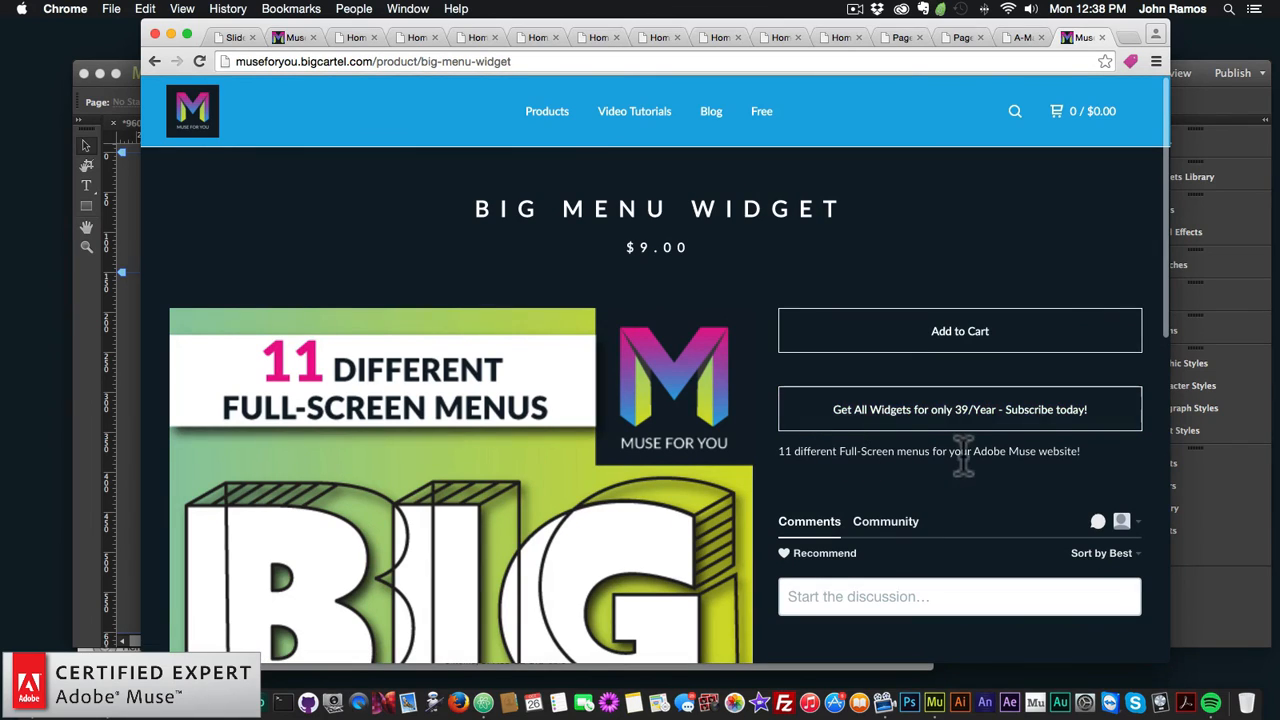